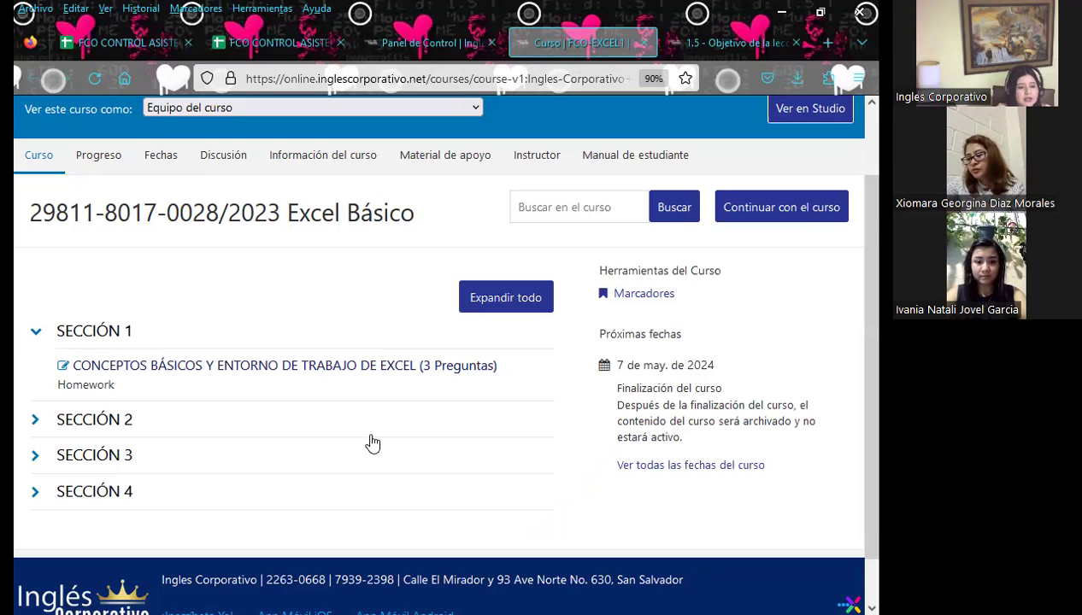
Leave the Open edX course outline for the Curso de Excel Básico welcome title slide.
scroll(369, 441, up, 2)
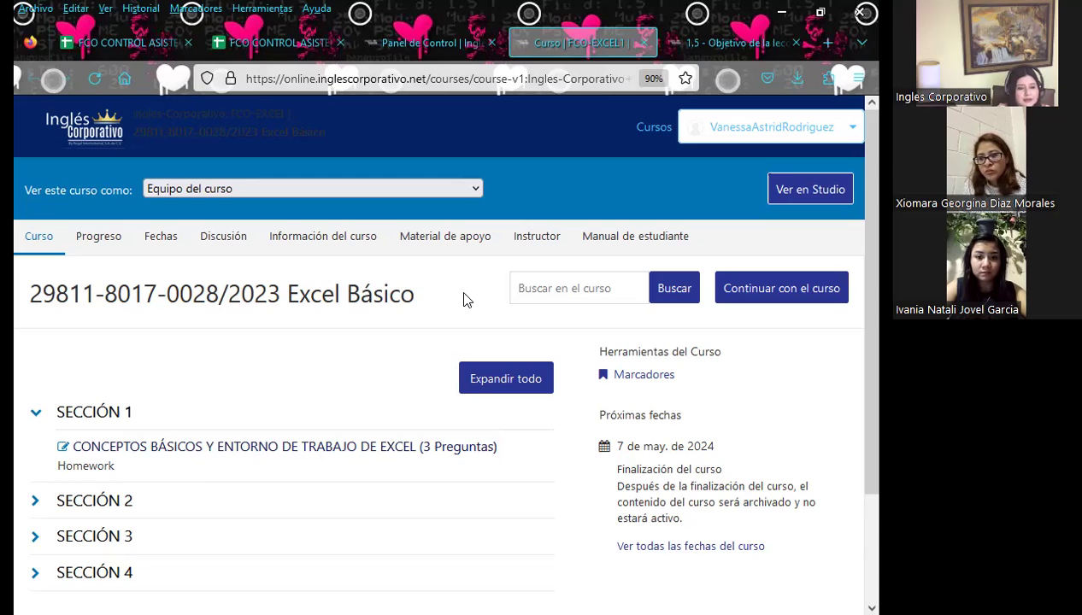
click(716, 43)
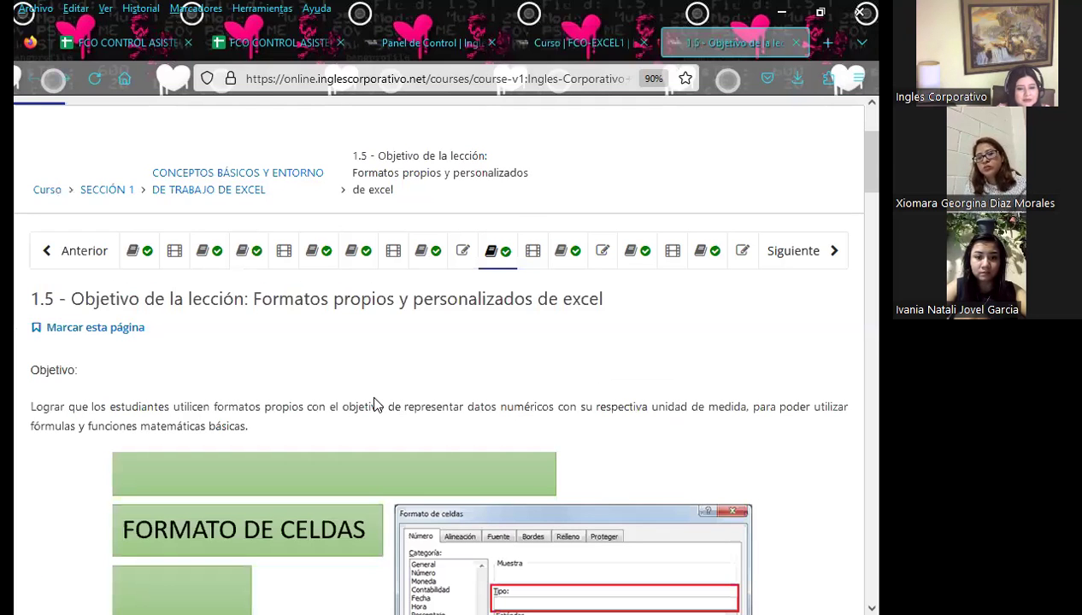
scroll(373, 404, down, 2)
scroll(373, 404, down, 3)
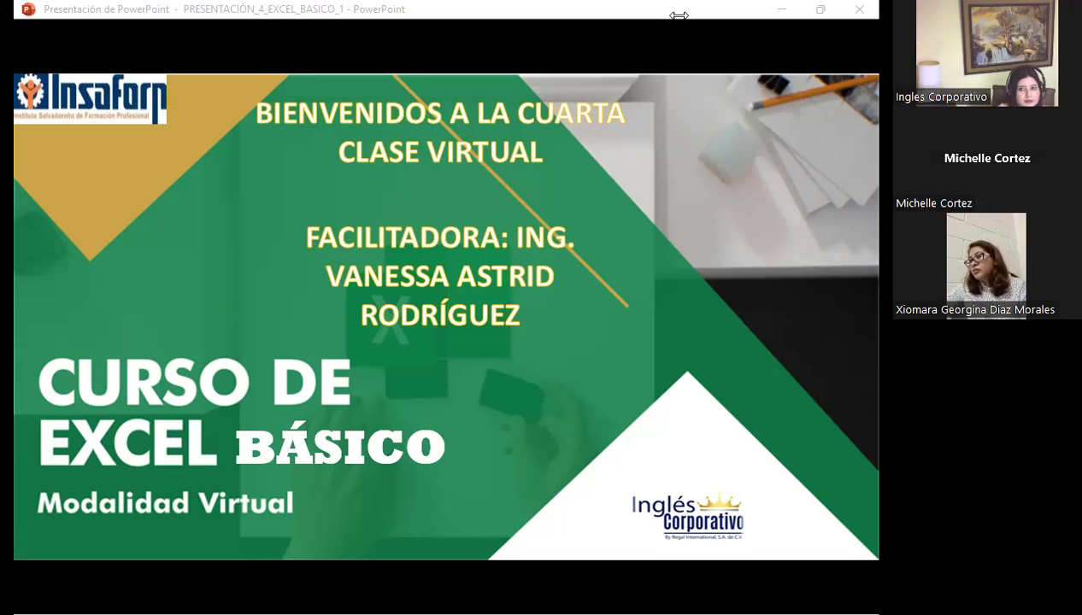
Advance past the SESIÓN 4 and agenda slides to the Objetivo general slide.
click(521, 417)
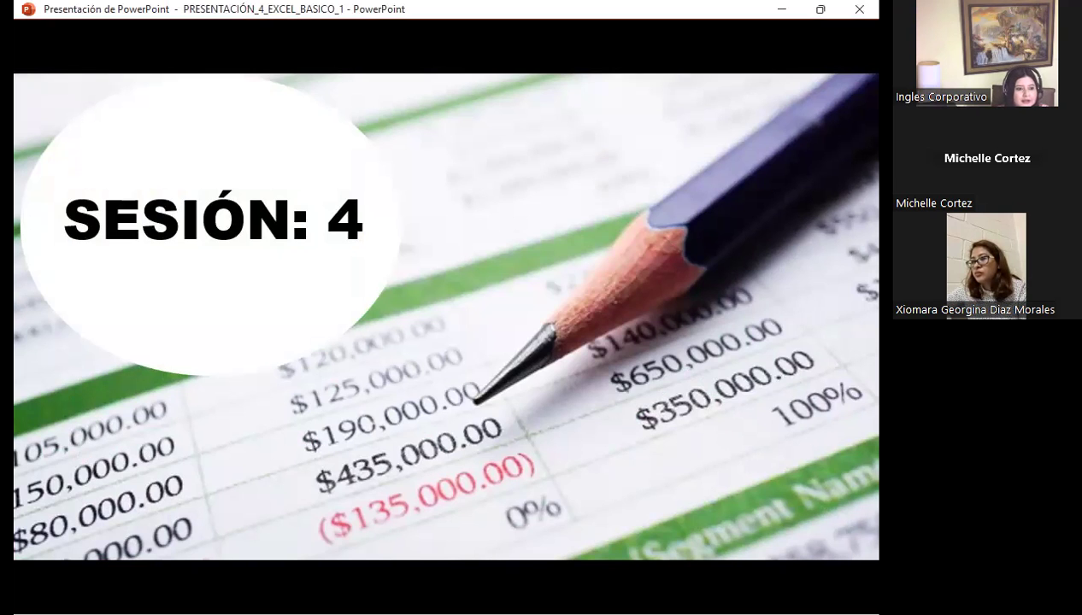
key(Right)
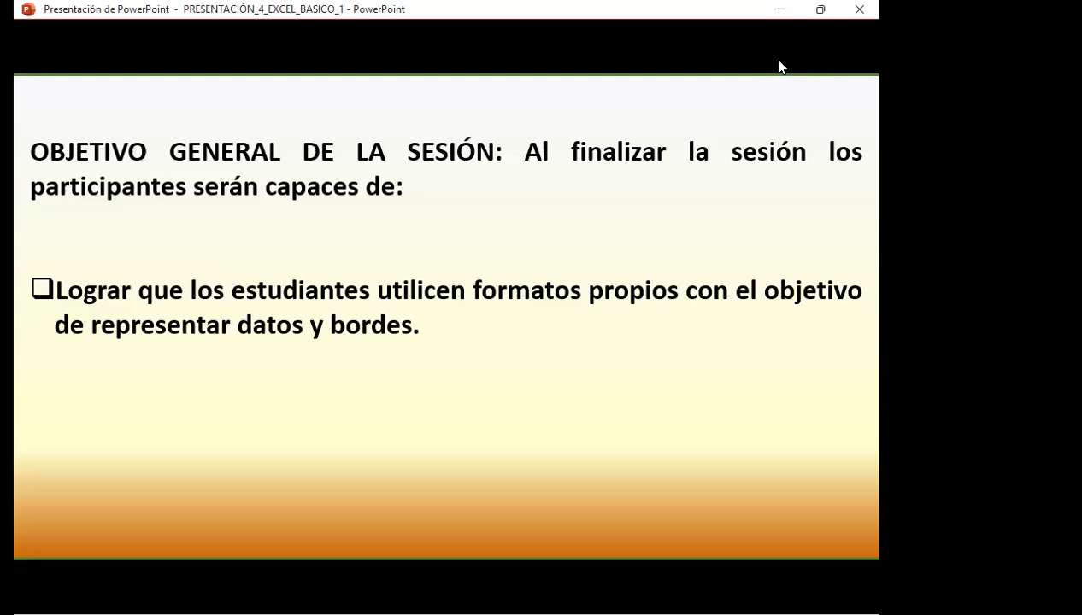
Advance to the Formato de Celdas slide with its four-step procedure.
key(Right)
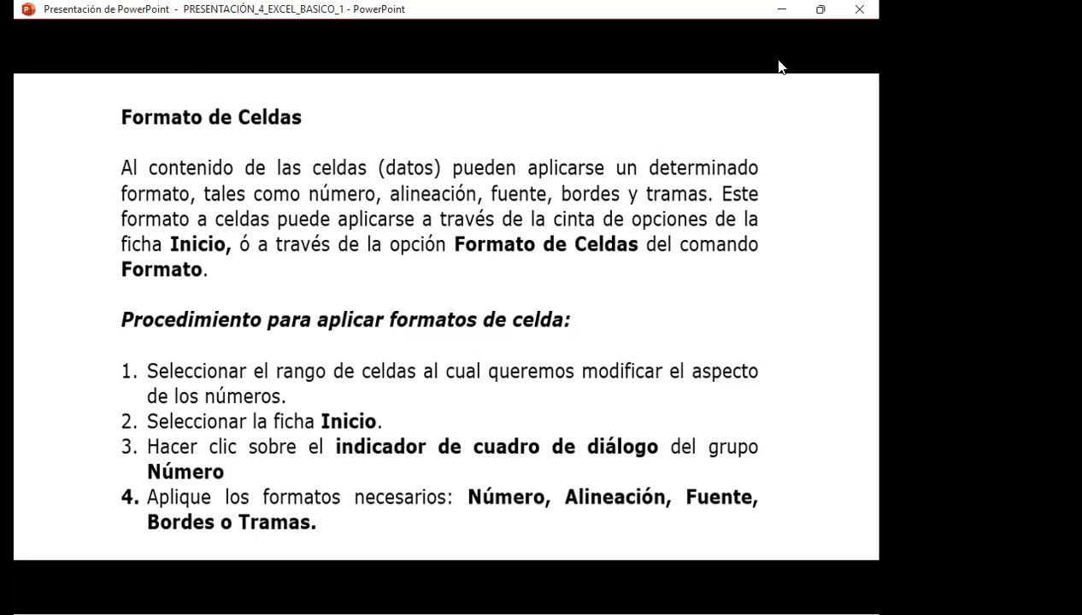
Advance to the Ficha Número slide showing the Número tab's category list.
key(Right)
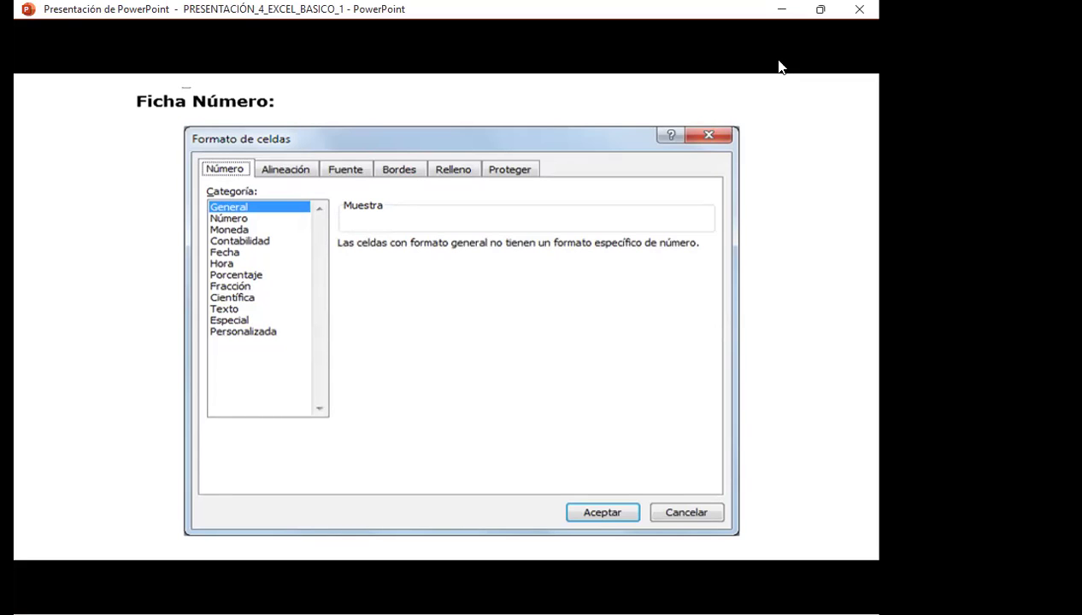
Go past the number formats slide to the Ficha Alineación slide.
key(Right)
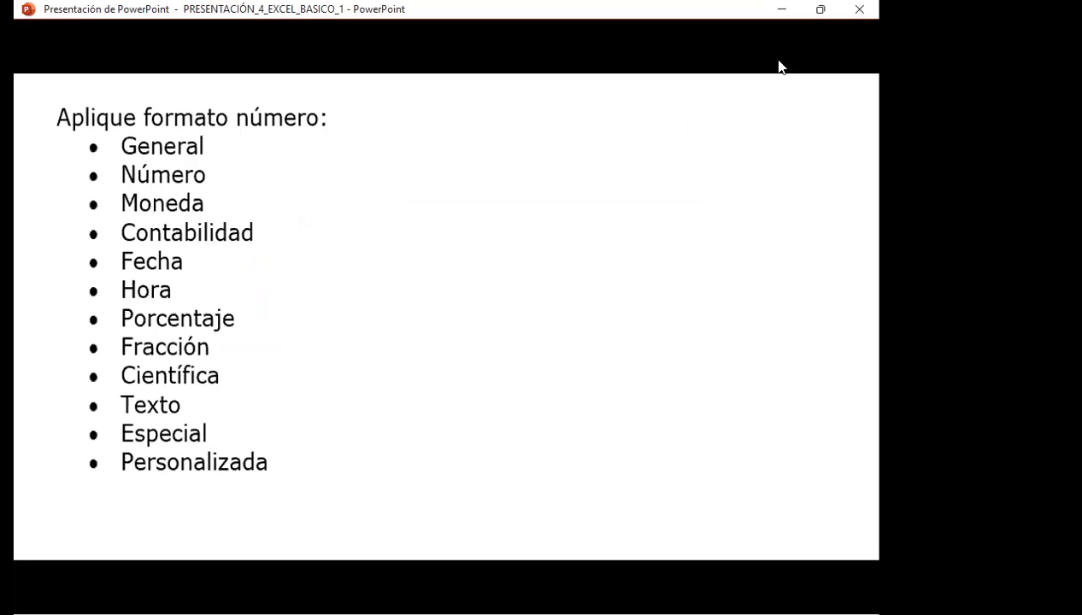
key(Right)
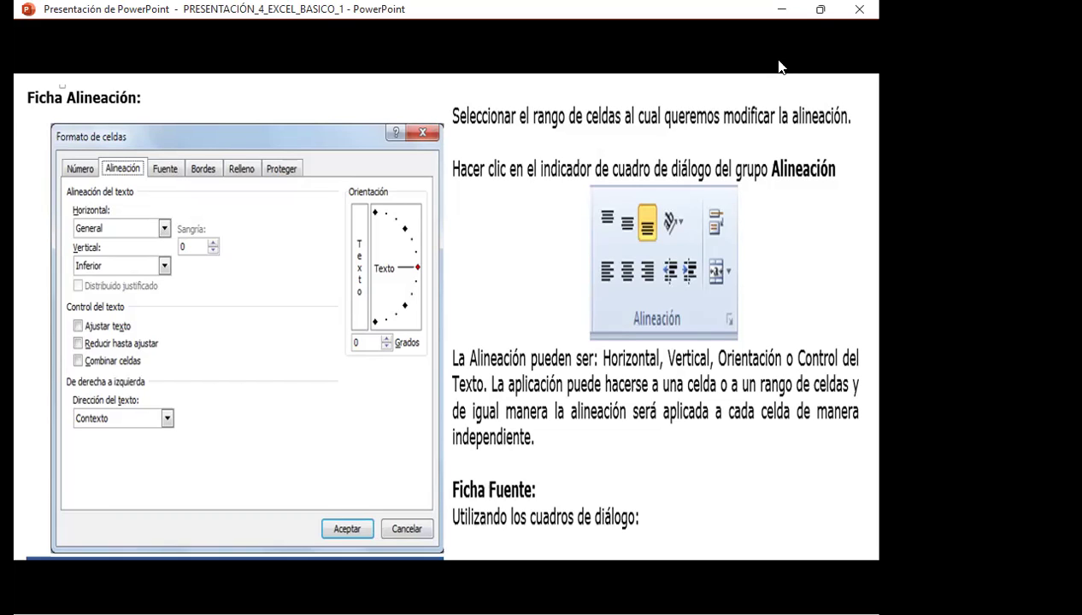
Advance to the slide on opening the Fuente group's dialog launcher.
key(Right)
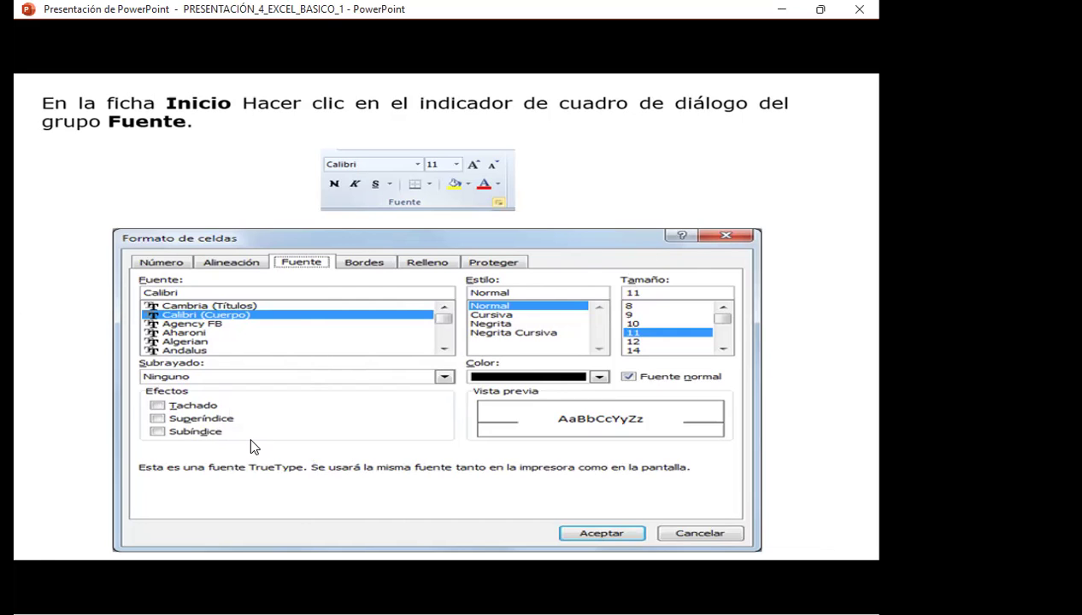
Move past the Bordes steps to the Relleno slide about Tramas patterns.
key(Right)
key(Right)
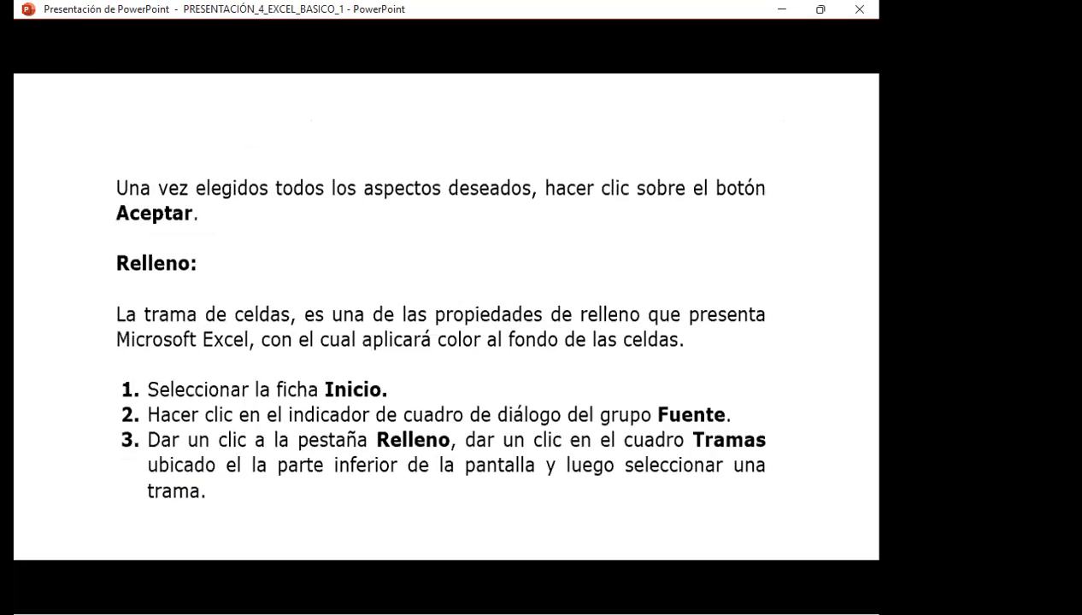
Show the Relleno tab slide, then return to Excel's VALORES sheet.
key(Right)
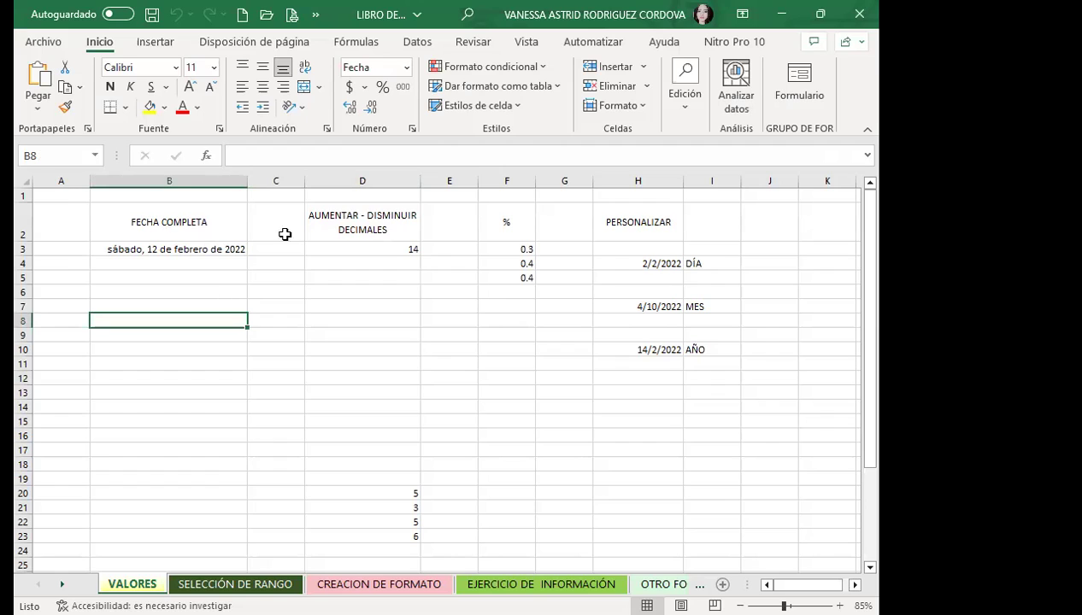
Reformat the long date in B3 as Fecha corta so it reads 12/2/2022.
click(369, 439)
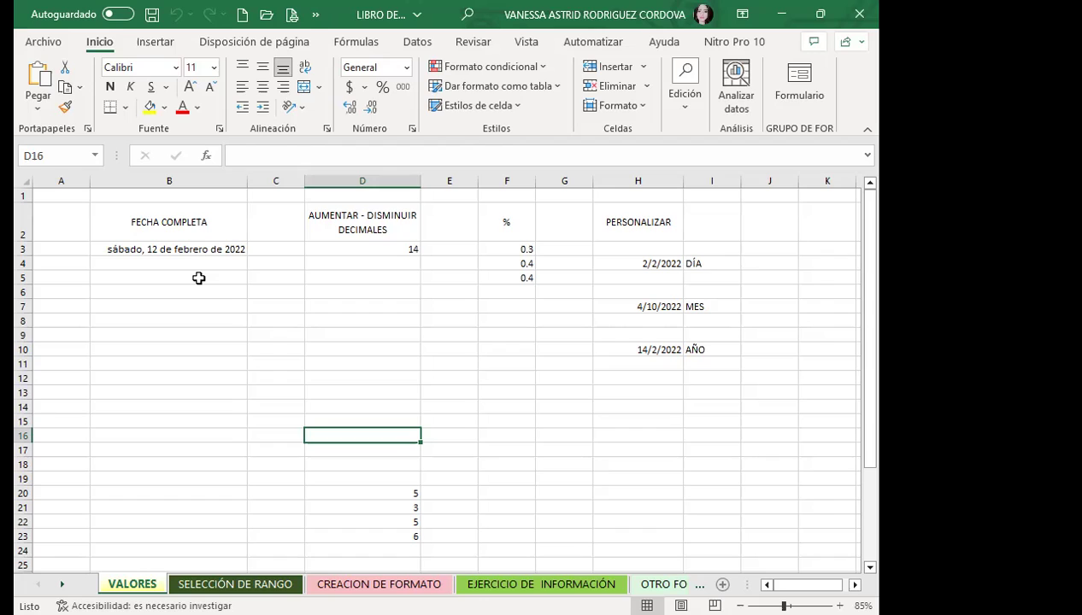
click(378, 248)
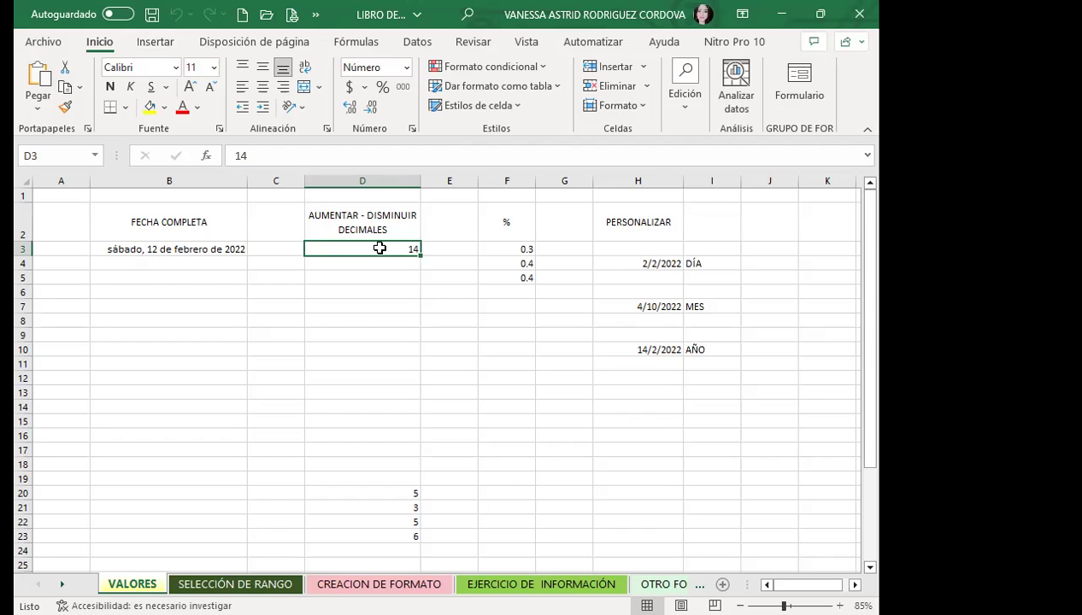
click(138, 248)
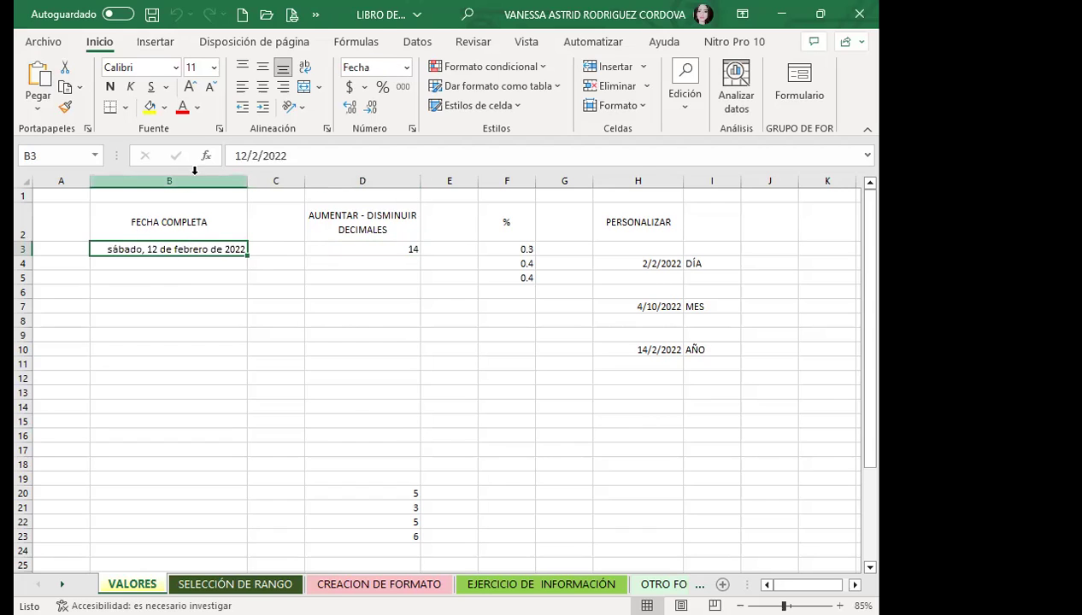
click(175, 275)
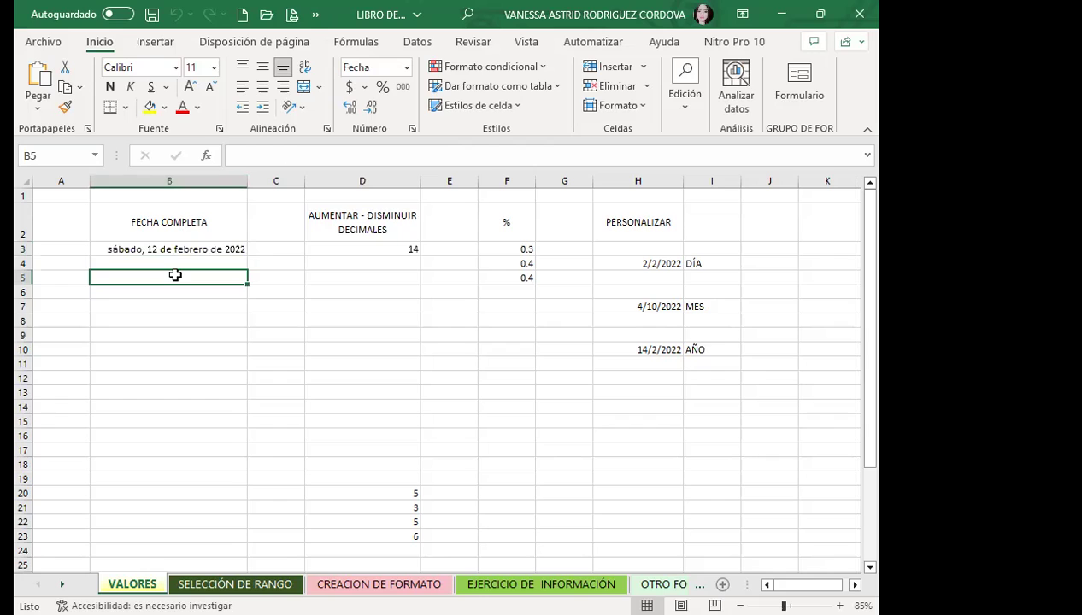
click(129, 246)
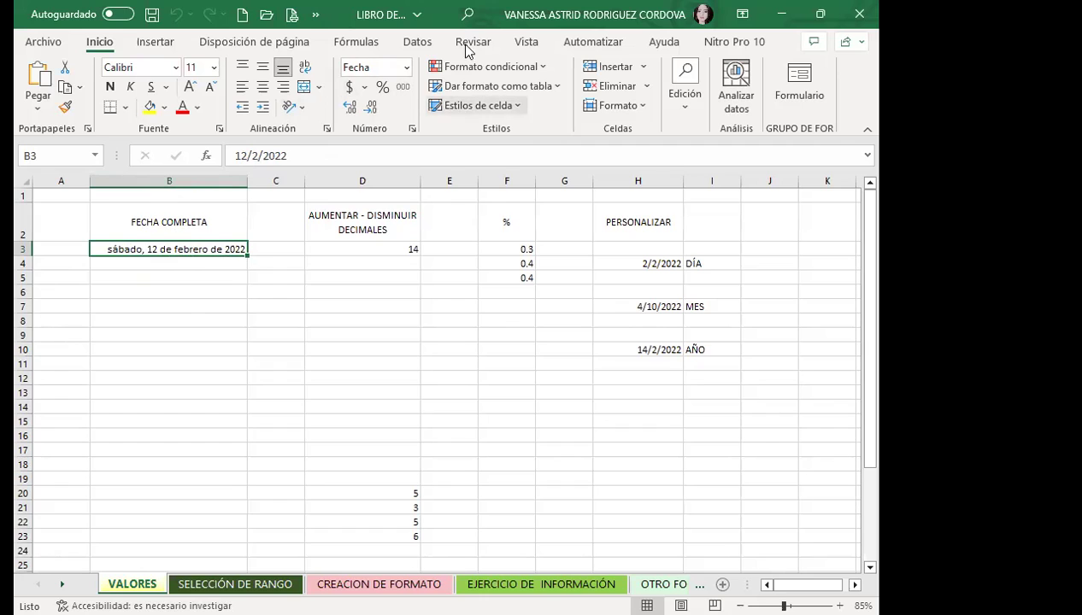
click(406, 68)
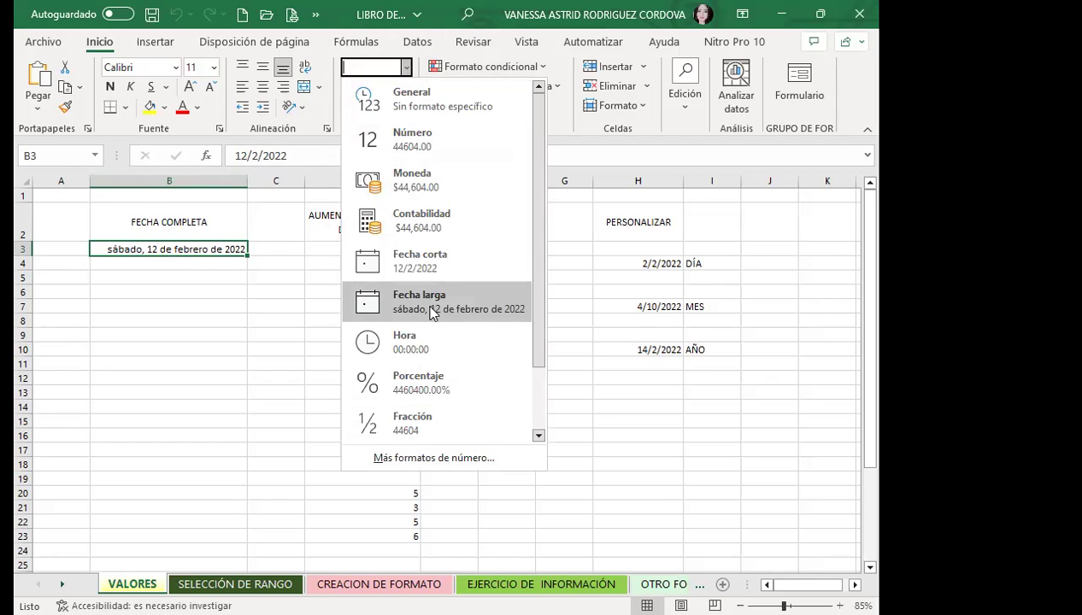
click(425, 267)
click(183, 291)
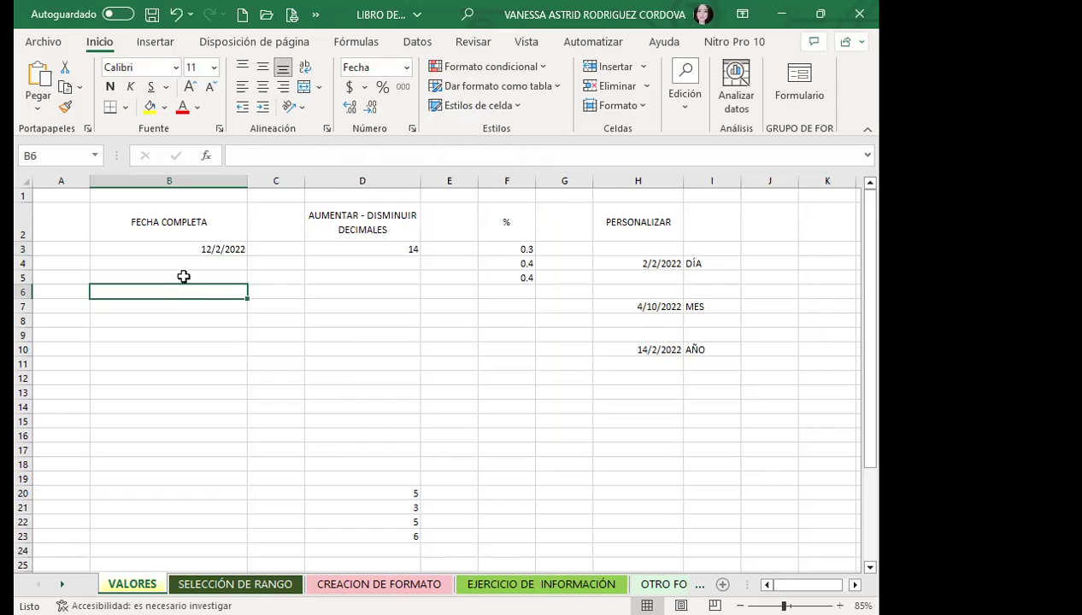
click(181, 238)
click(201, 260)
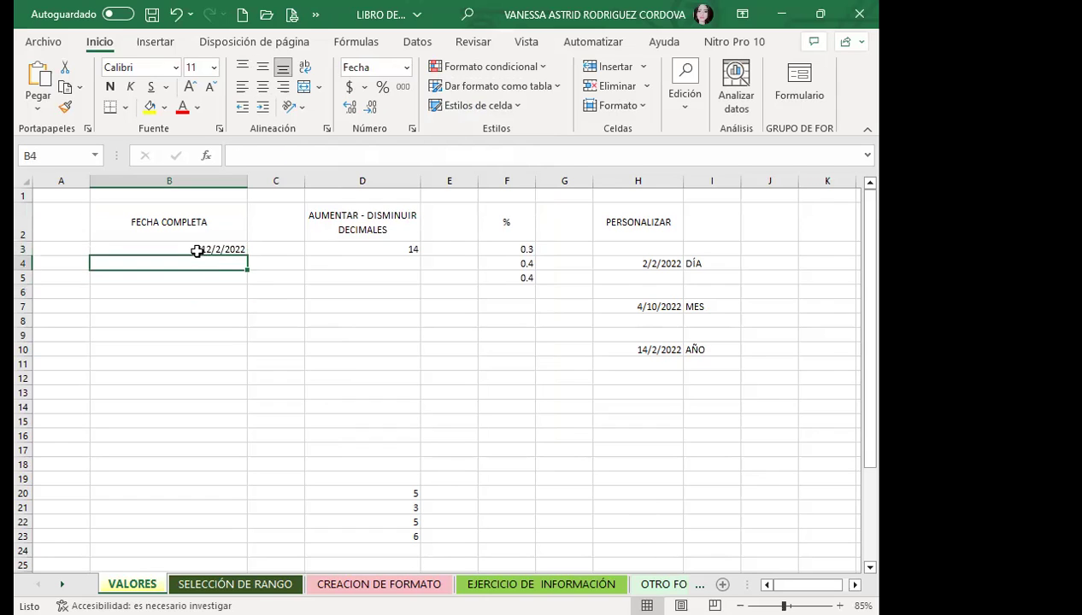
click(197, 250)
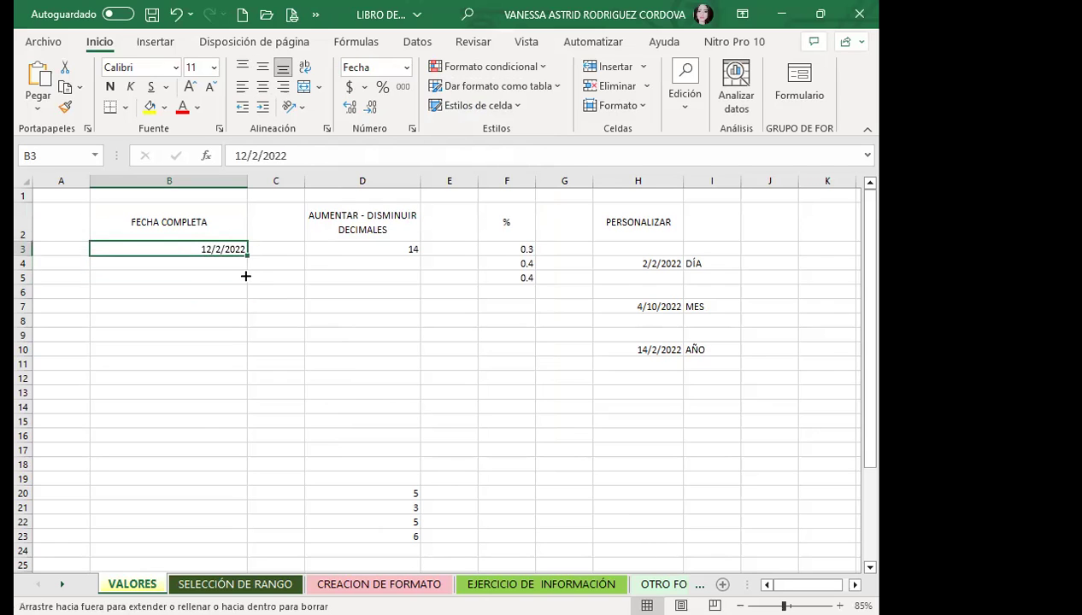
Fill B4:B15 with dates 13/2/2022 to 24/2/2022, then spot-check B4, B6 and B10.
drag(226, 427, 226, 428)
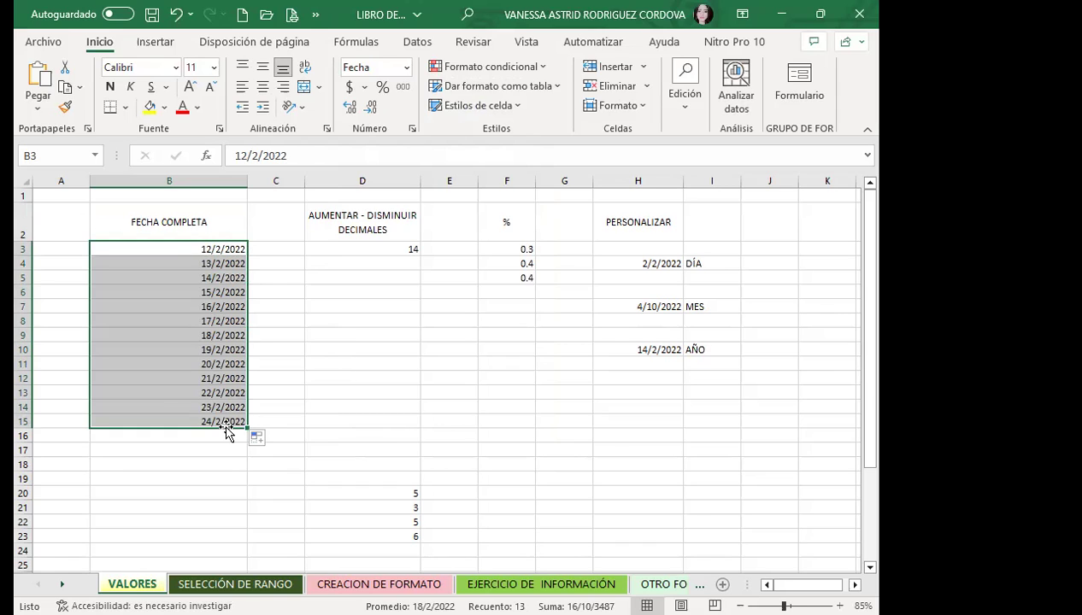
click(193, 261)
click(188, 297)
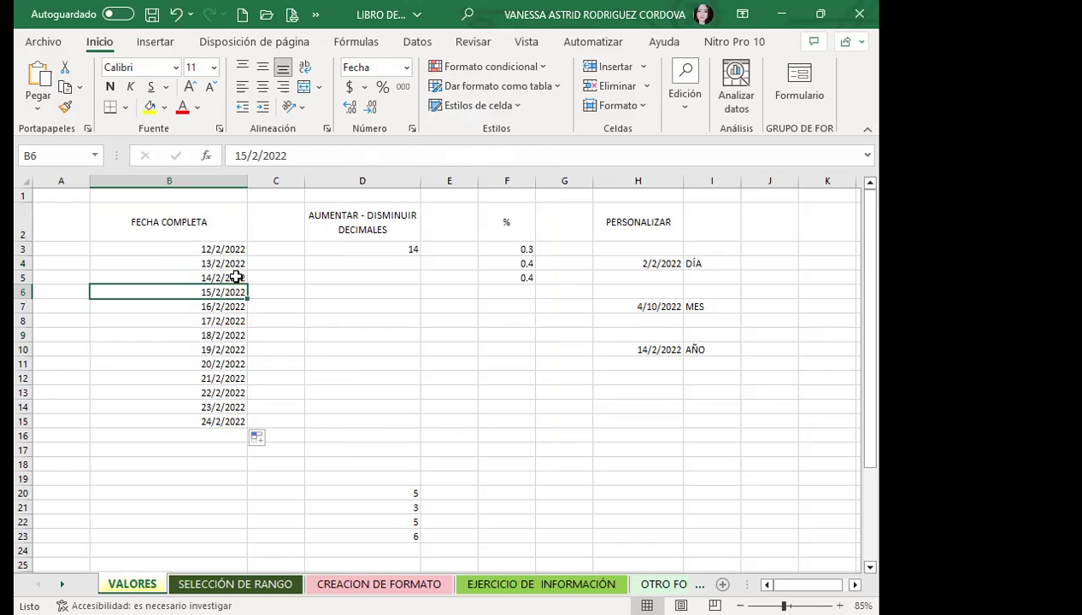
click(196, 250)
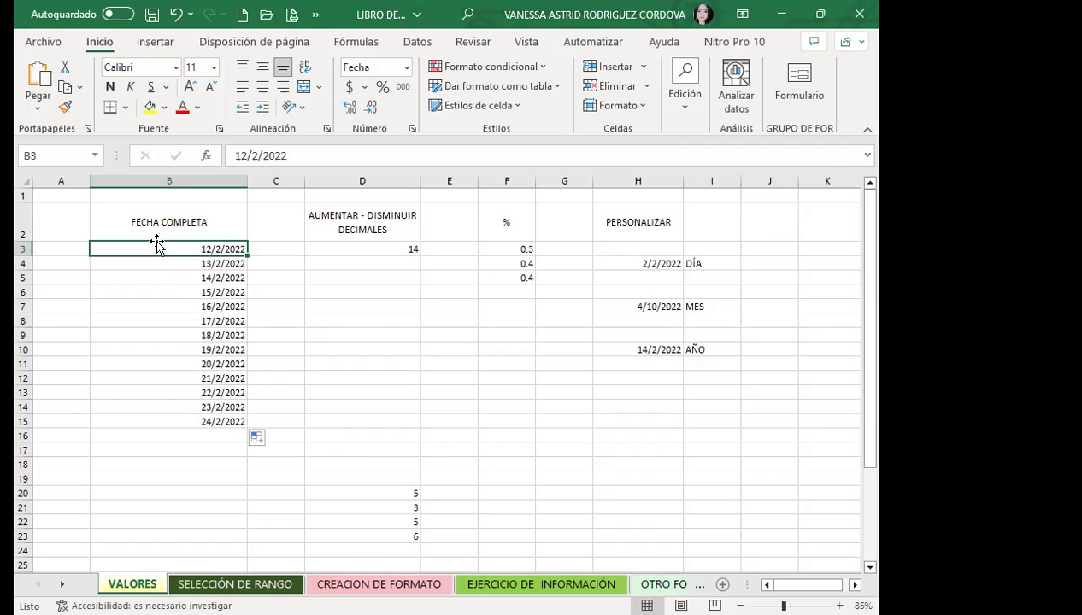
click(214, 350)
click(186, 245)
Format B3:B15 as Fecha larga so the dates show as 'sábado, 12 de febrero de 2022' through 'jueves, 24 de febrero de 2022'.
drag(171, 246, 175, 422)
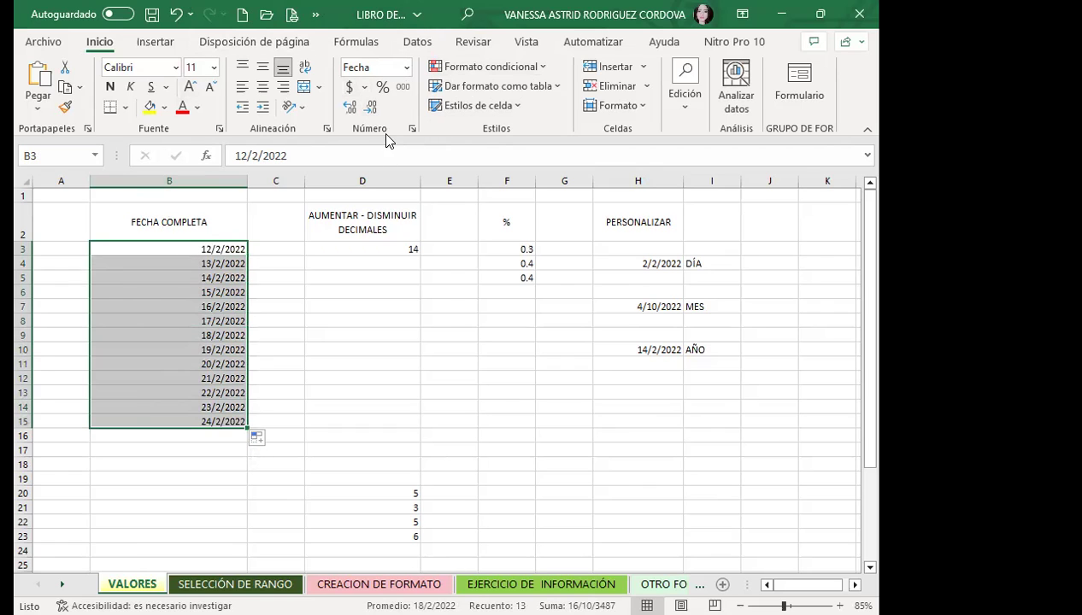
click(406, 67)
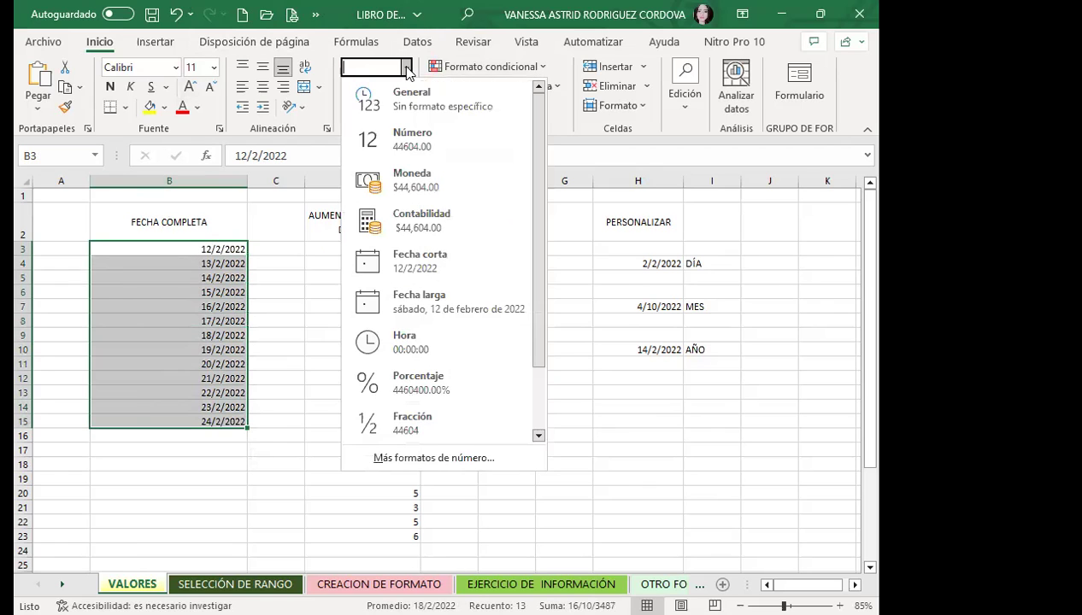
key(Escape)
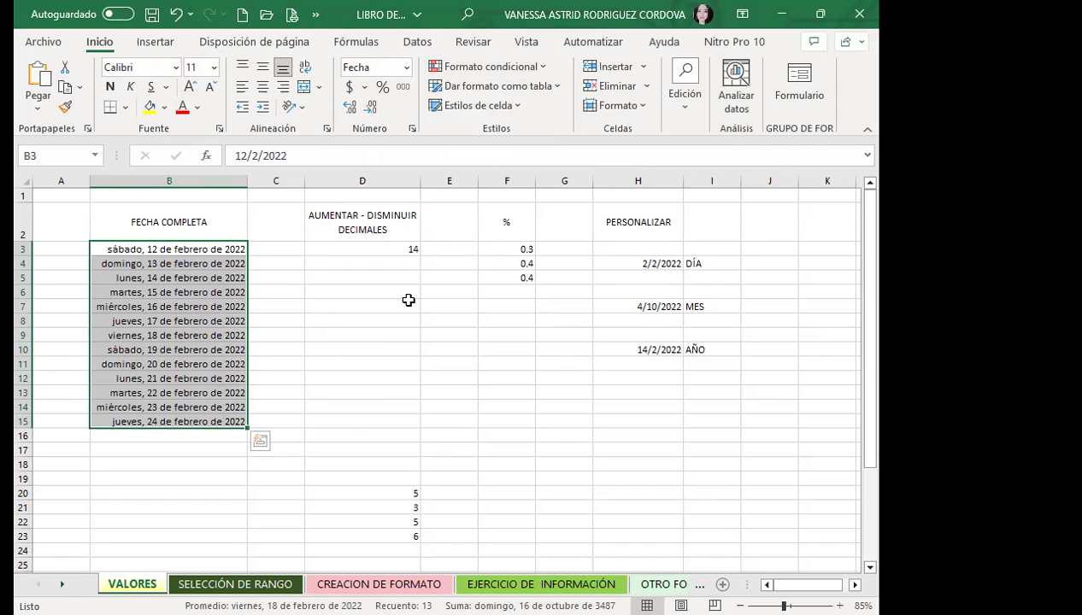
drag(175, 261, 176, 261)
click(176, 260)
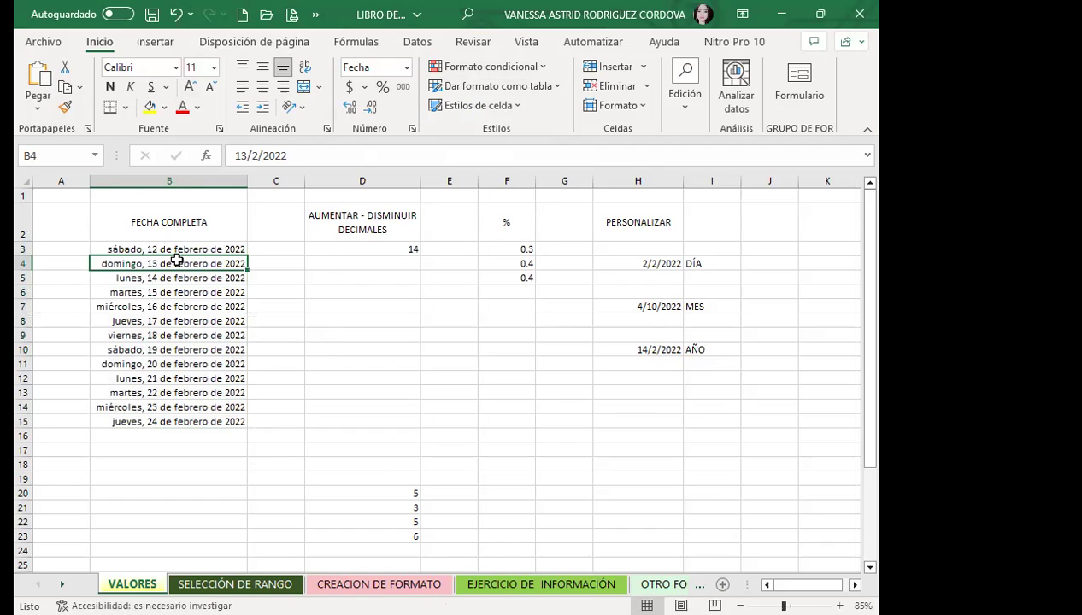
key(Down)
key(Down)
key(Down)
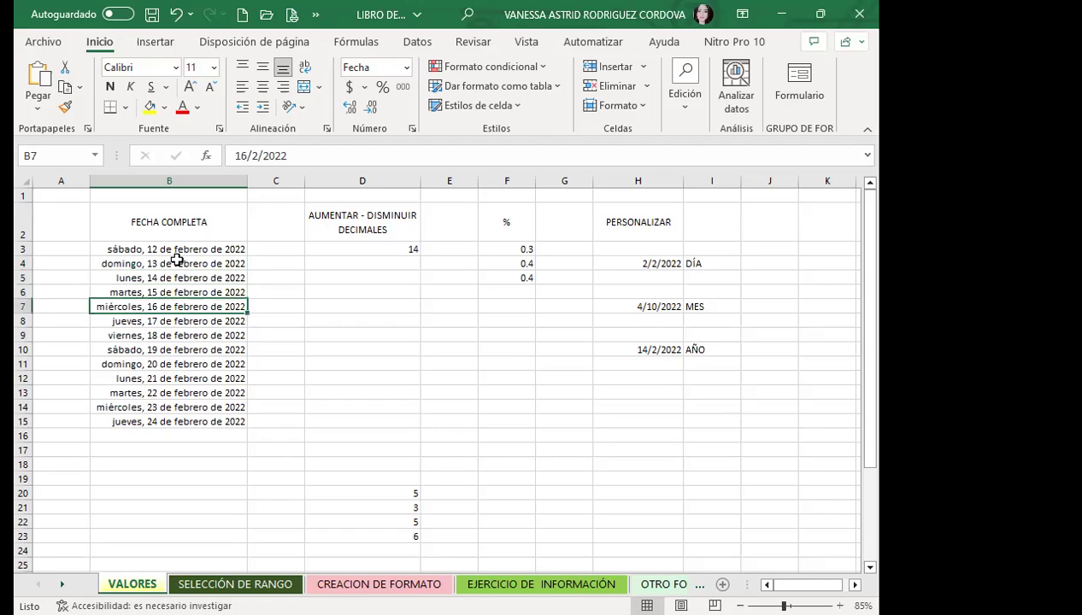
key(Down)
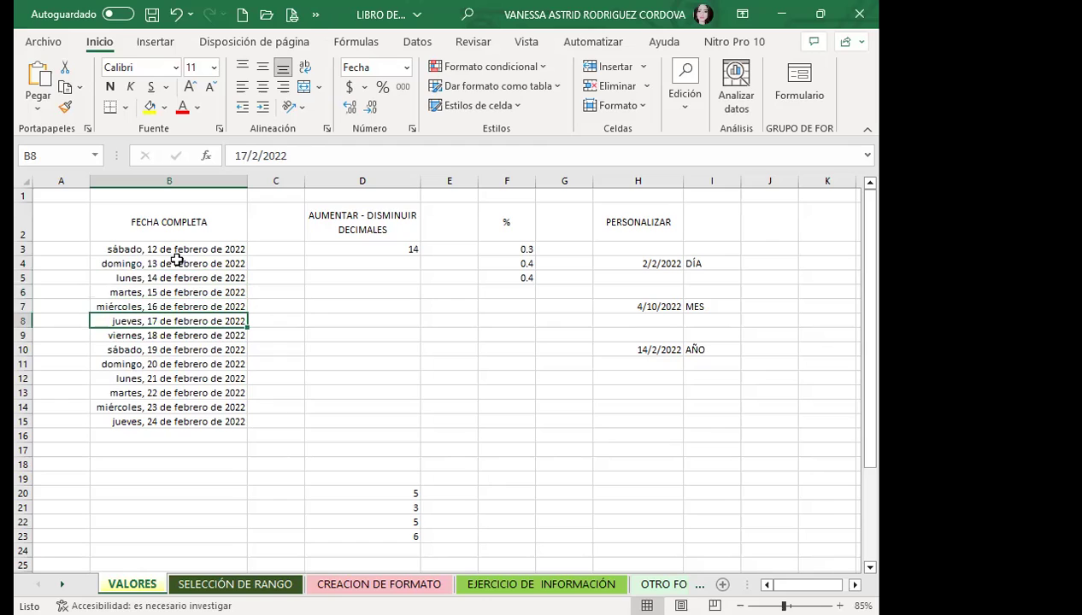
key(Down)
key(Down)
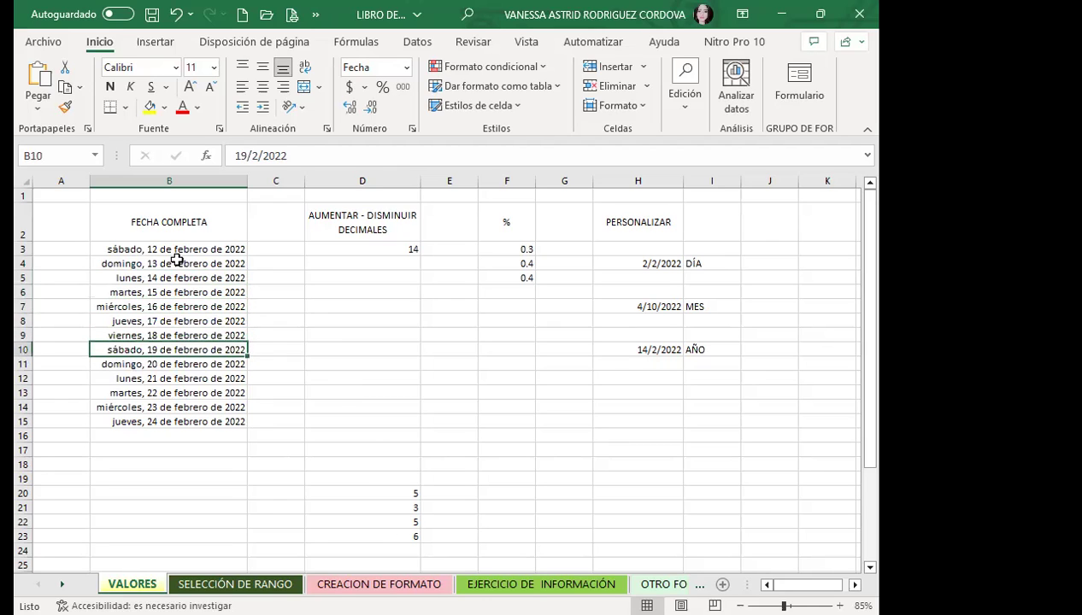
key(Down)
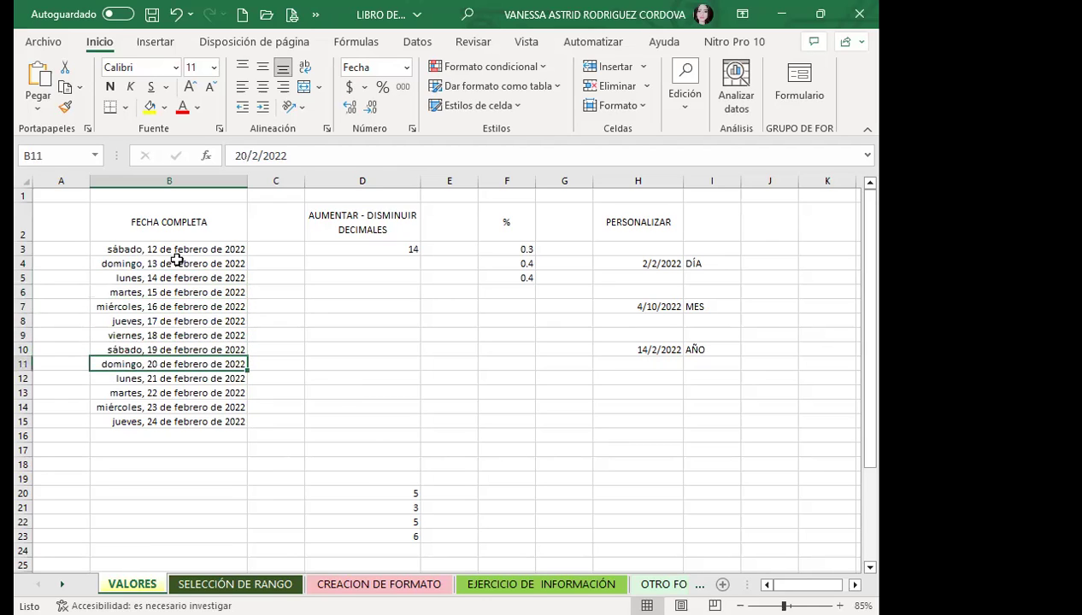
key(Down)
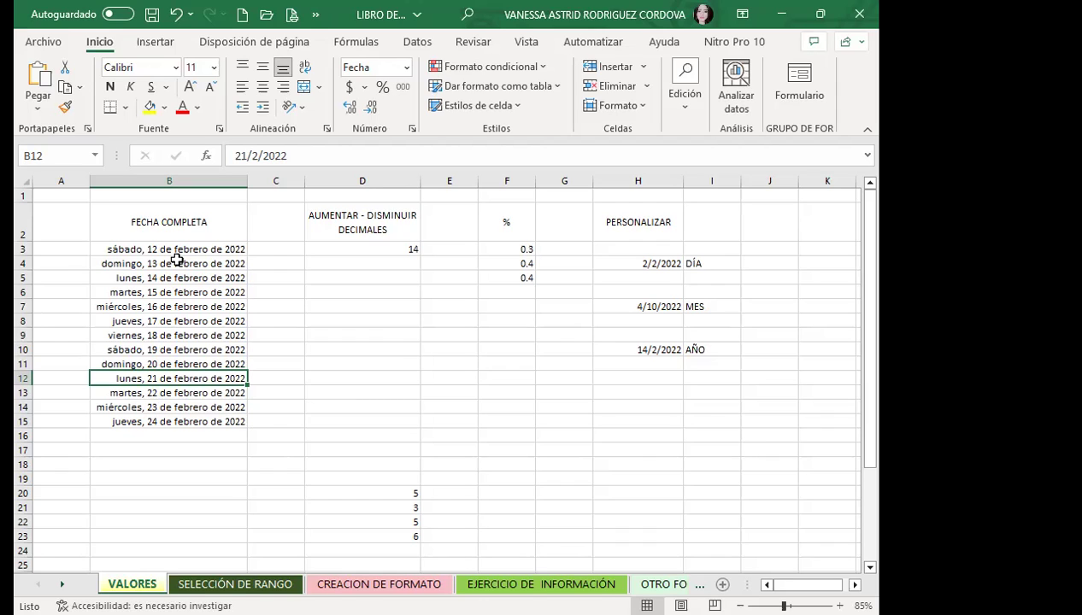
key(Down)
key(Down)
key(Down)
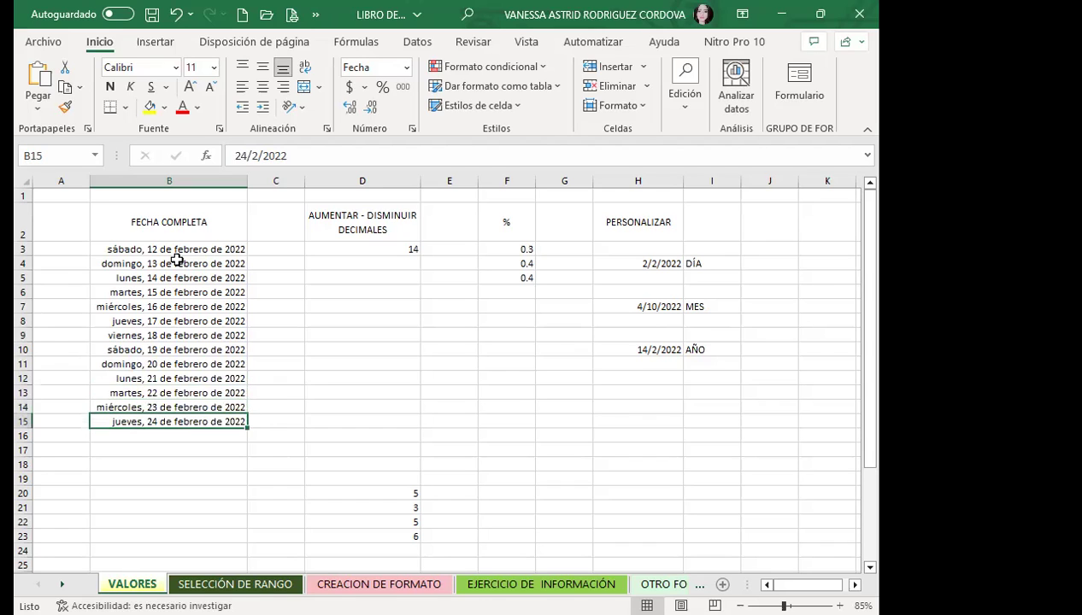
key(Up)
key(Up)
key(Up)
key(Up)
key(Up)
key(Up)
key(Up)
key(Up)
key(Up)
key(Up)
key(Up)
key(Up)
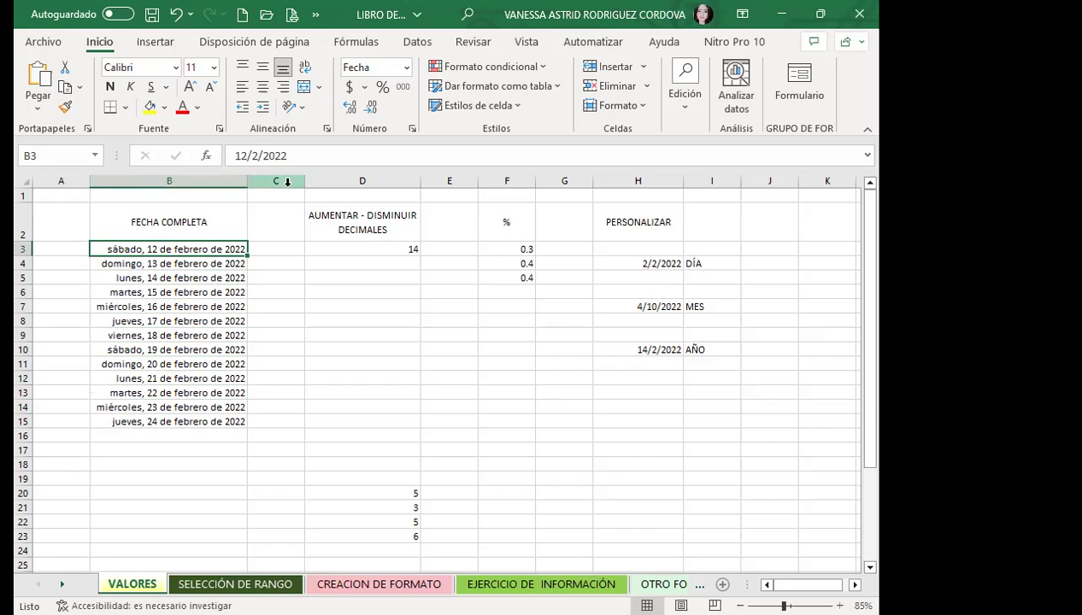
Narrow column B to about 11.57 so the long dates turn into #####.
drag(247, 179, 155, 177)
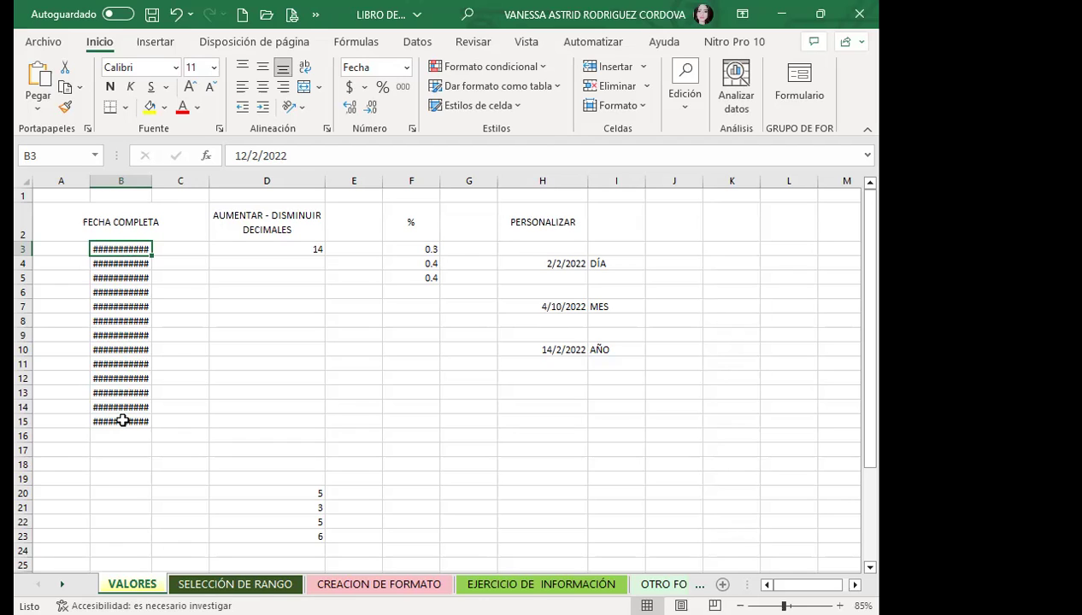
mouse_move(123, 421)
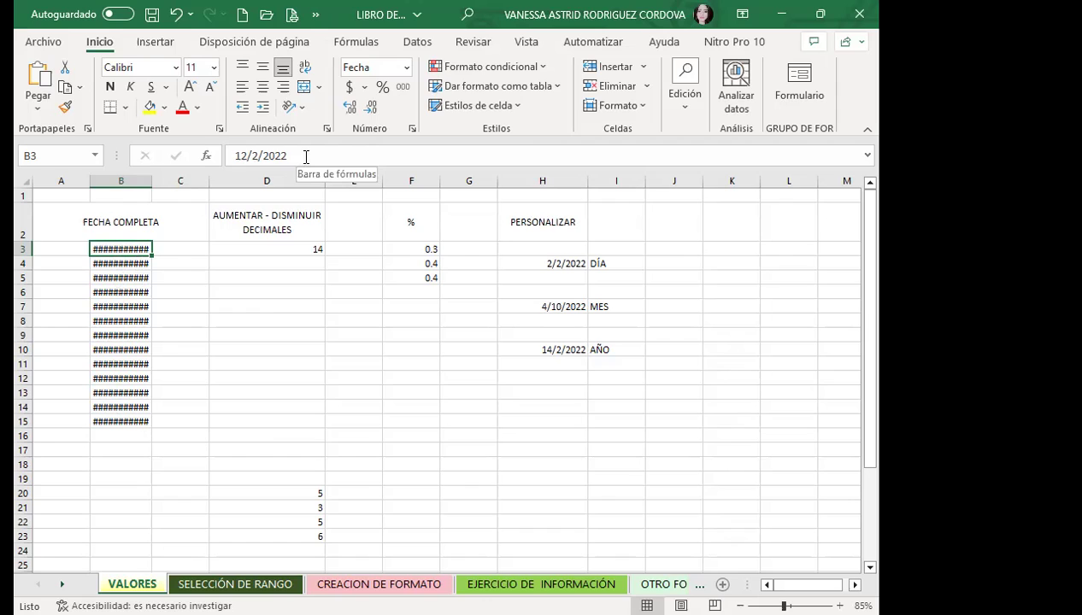
Step through the ##### dates with the arrow keys, then select B3:B15.
key(Down)
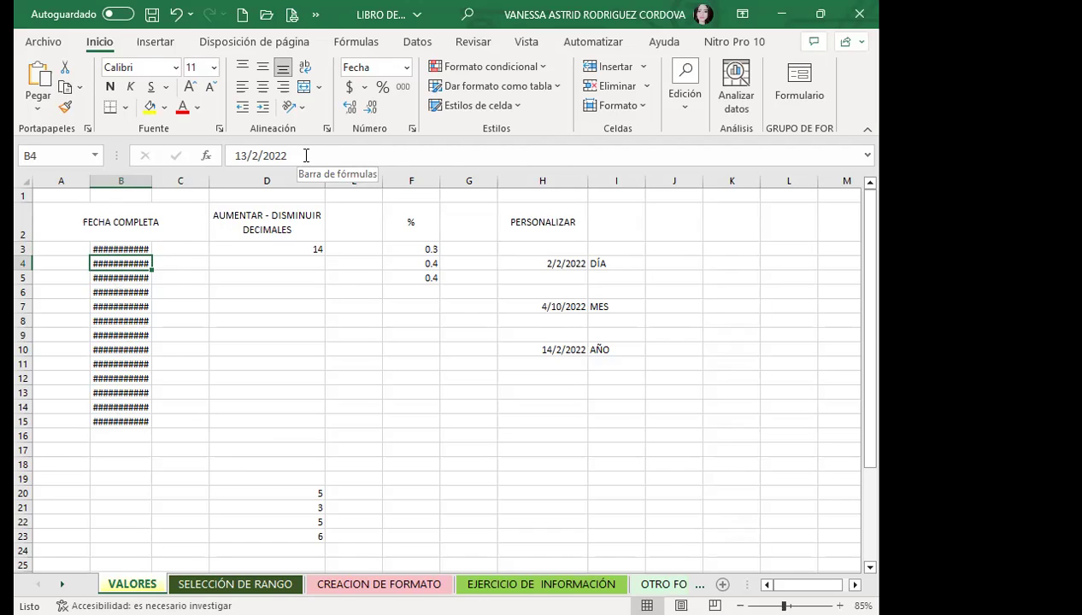
key(Down)
key(Down)
key(Down)
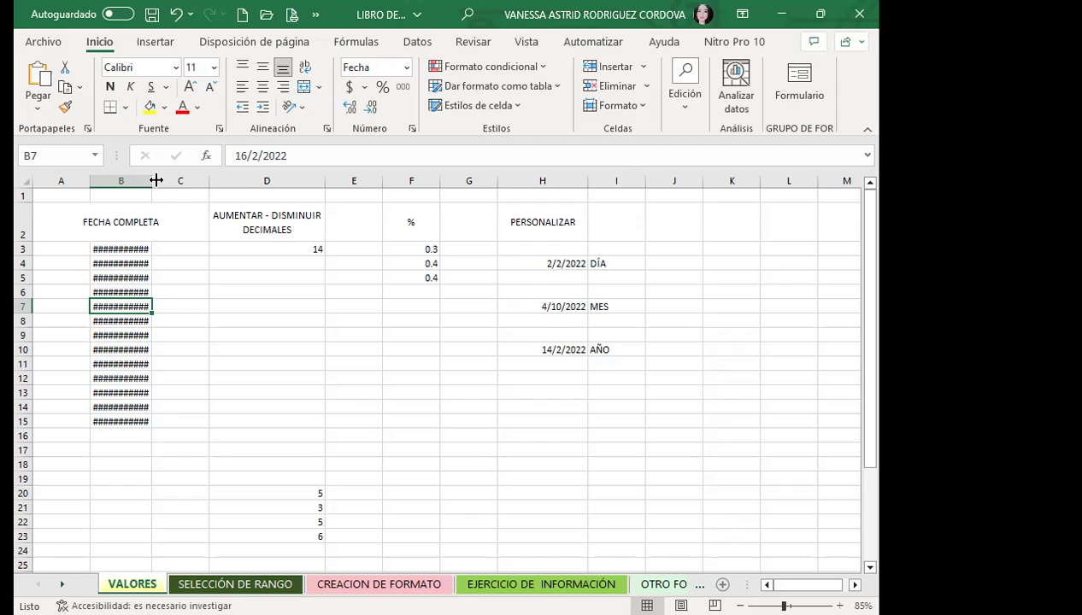
drag(128, 249, 121, 420)
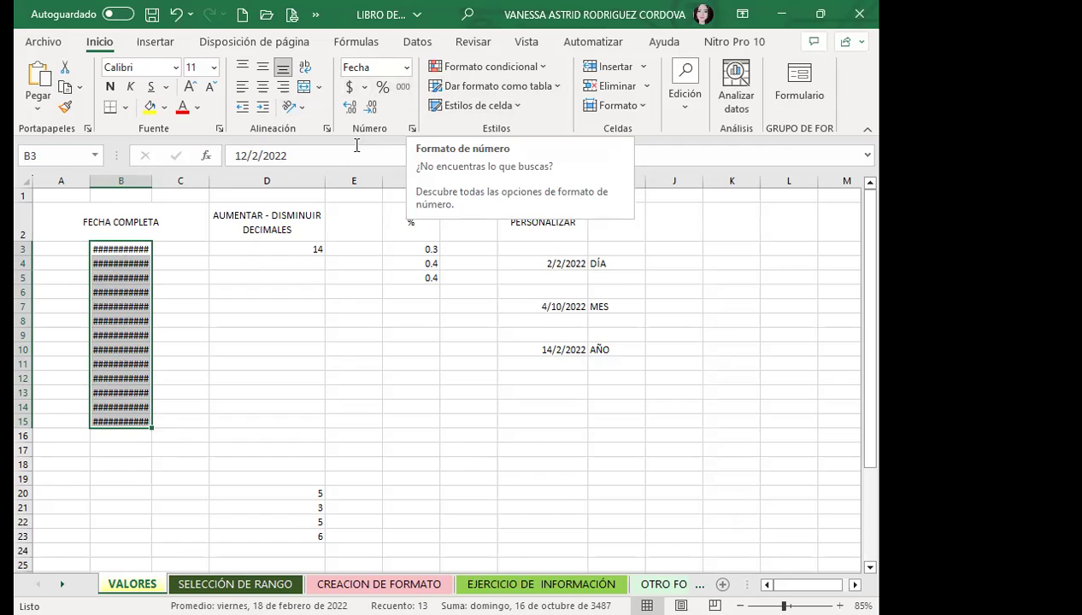
Turn on Shrink to fit in Format Cells > Alignment for the dates in B3:B15.
click(411, 129)
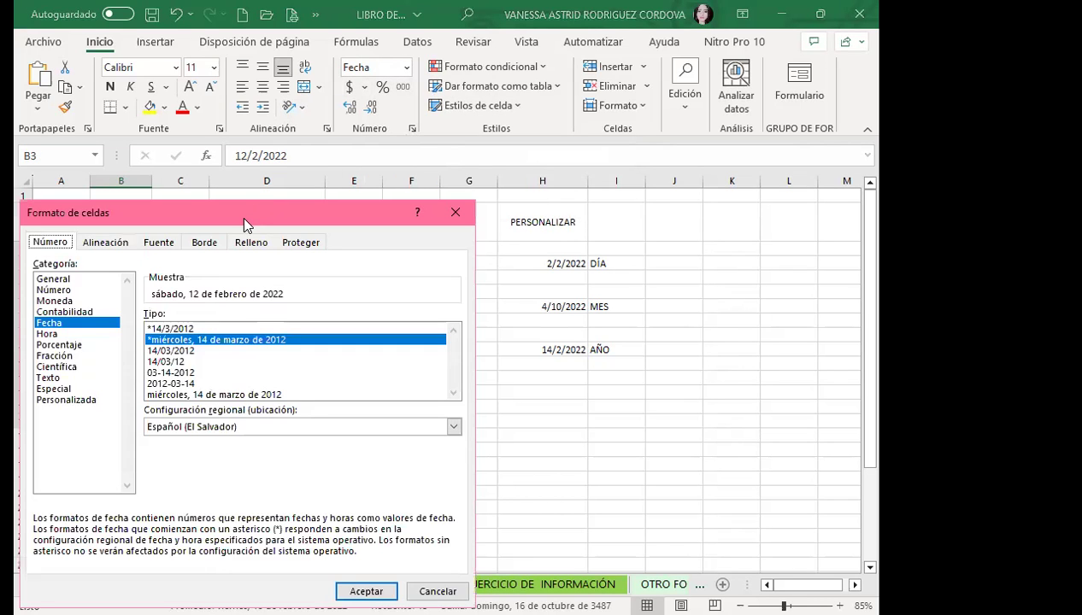
drag(243, 224, 470, 192)
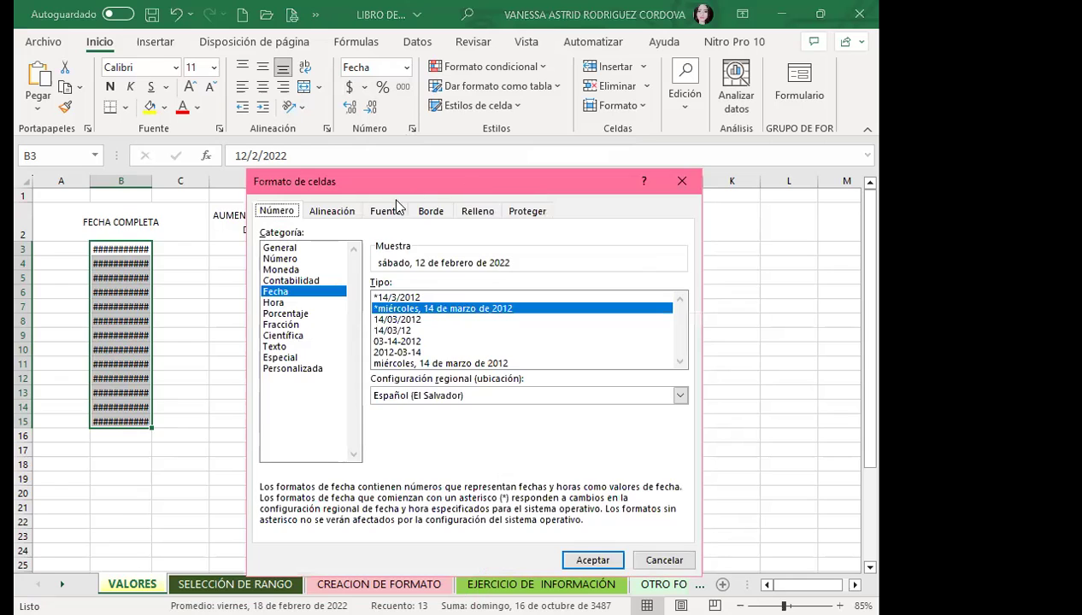
click(332, 213)
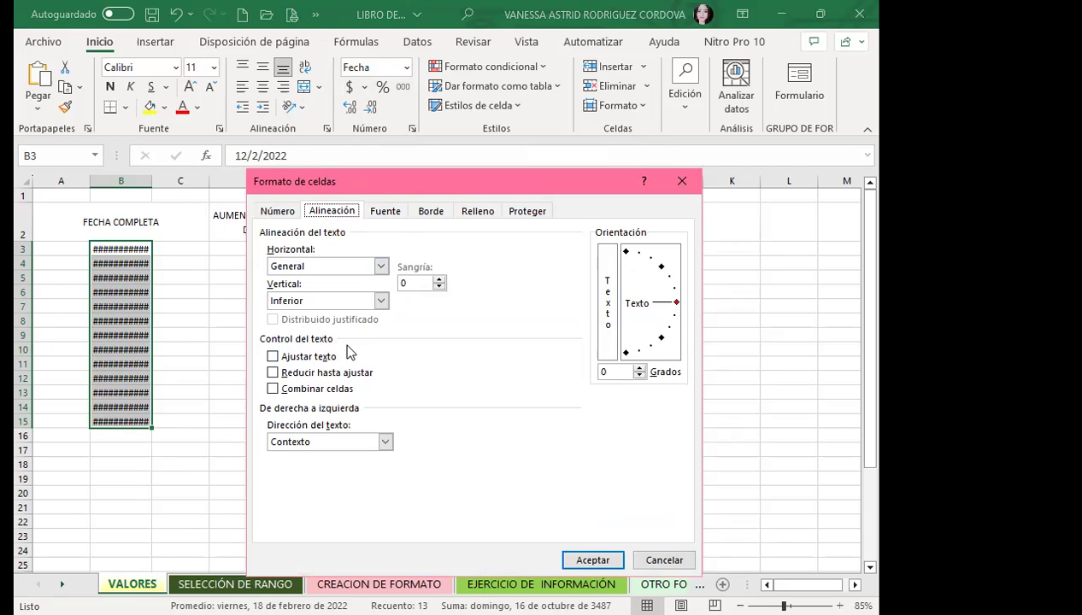
click(273, 373)
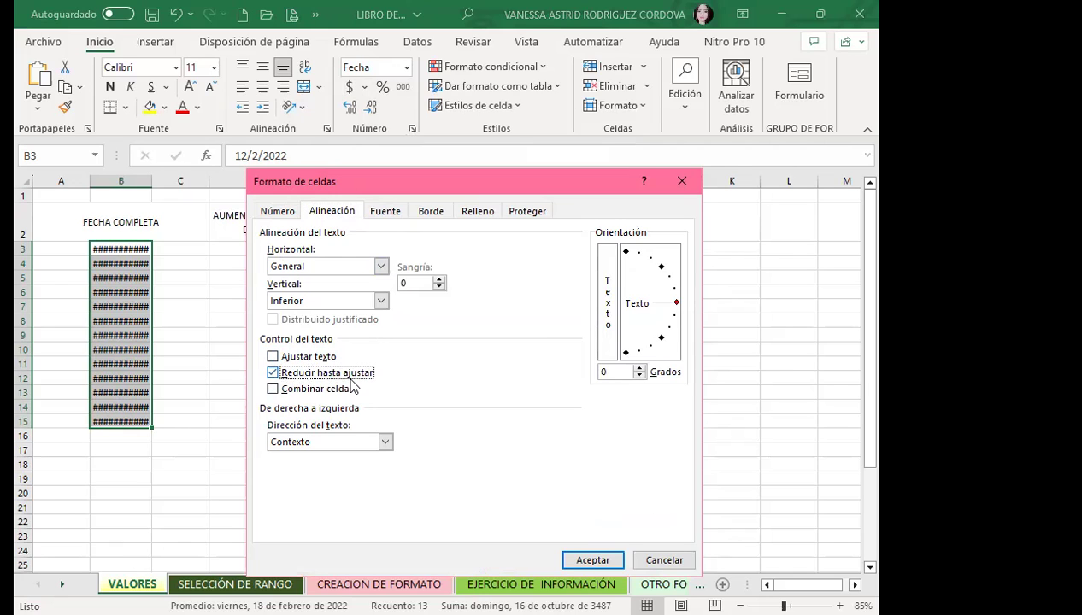
click(581, 560)
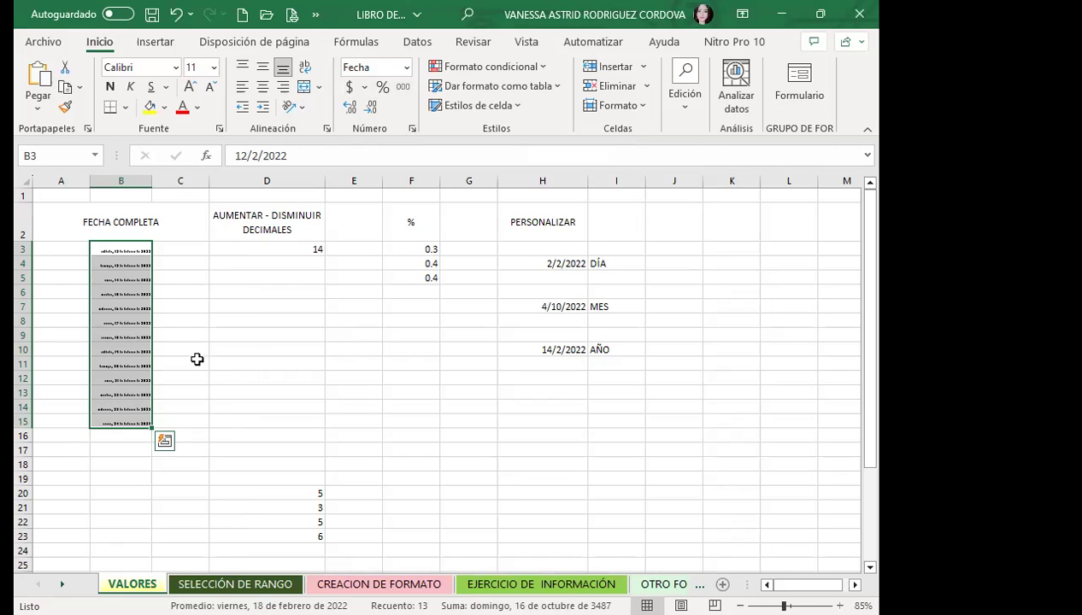
Widen column B to show the full dates, then narrow it so they shrink.
click(240, 433)
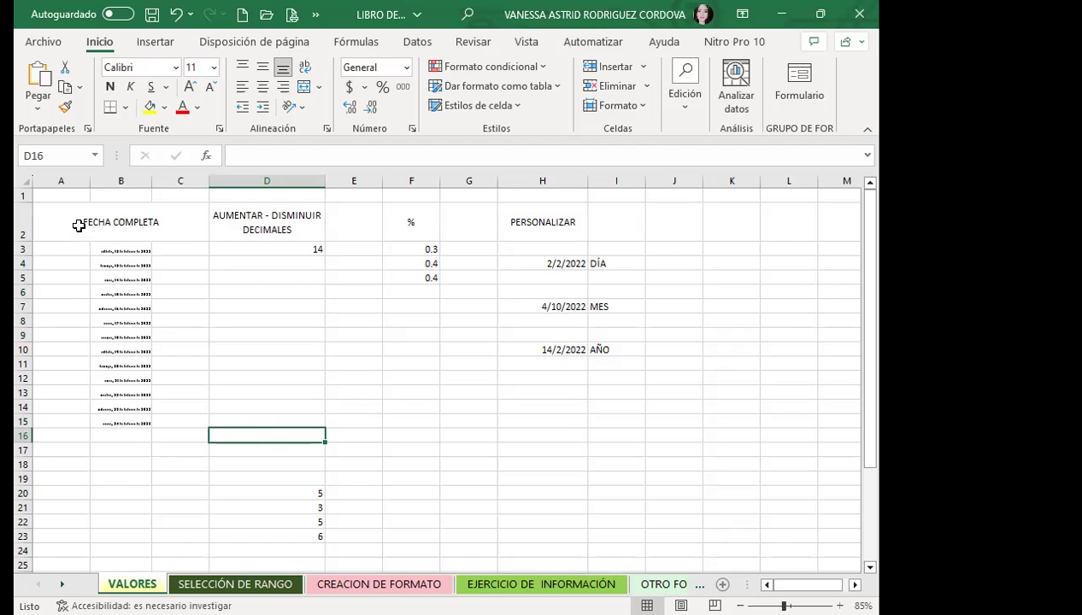
click(105, 304)
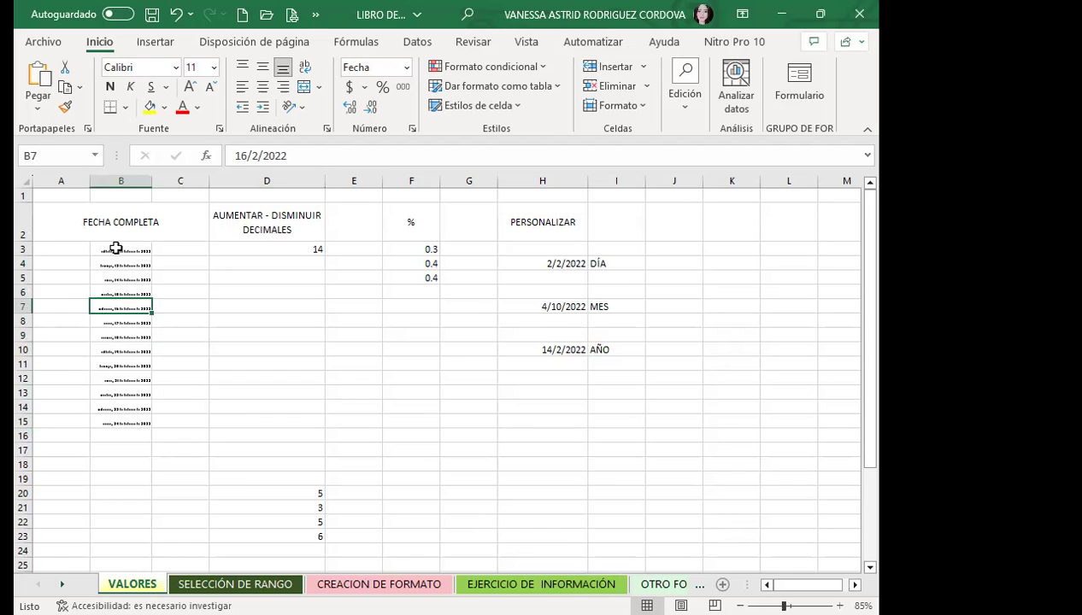
drag(152, 184, 181, 185)
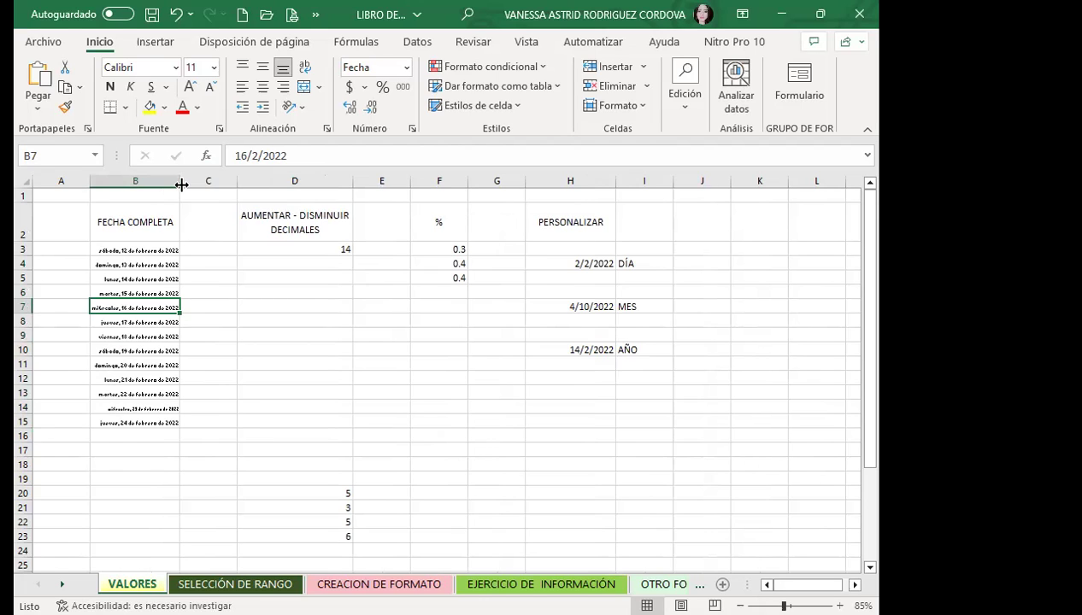
drag(181, 185, 123, 178)
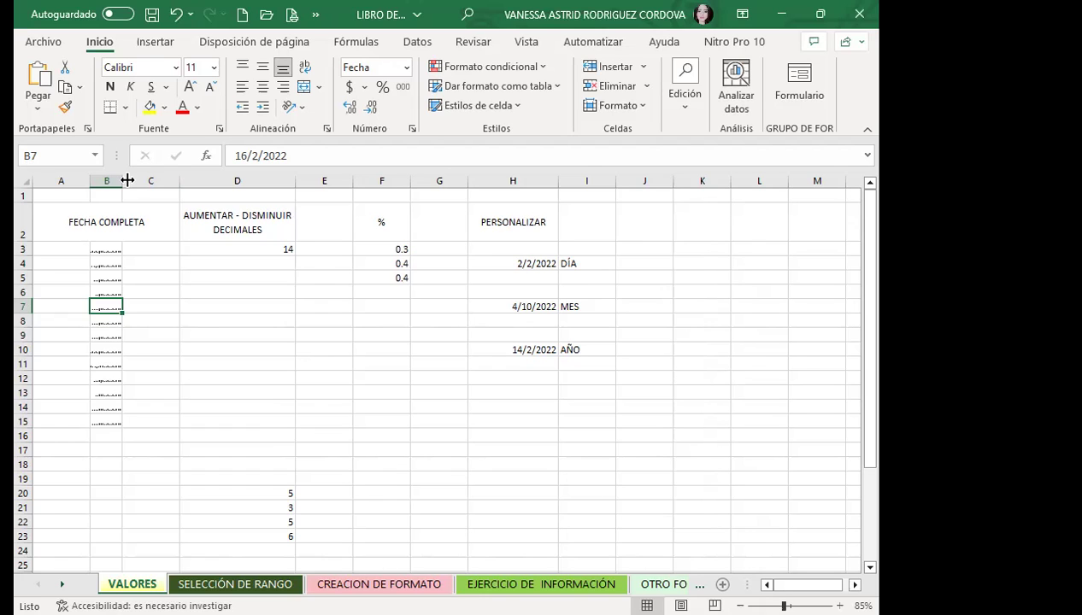
Widen column B again, then squeeze it very narrow so the dates become tiny dots.
drag(122, 180, 220, 180)
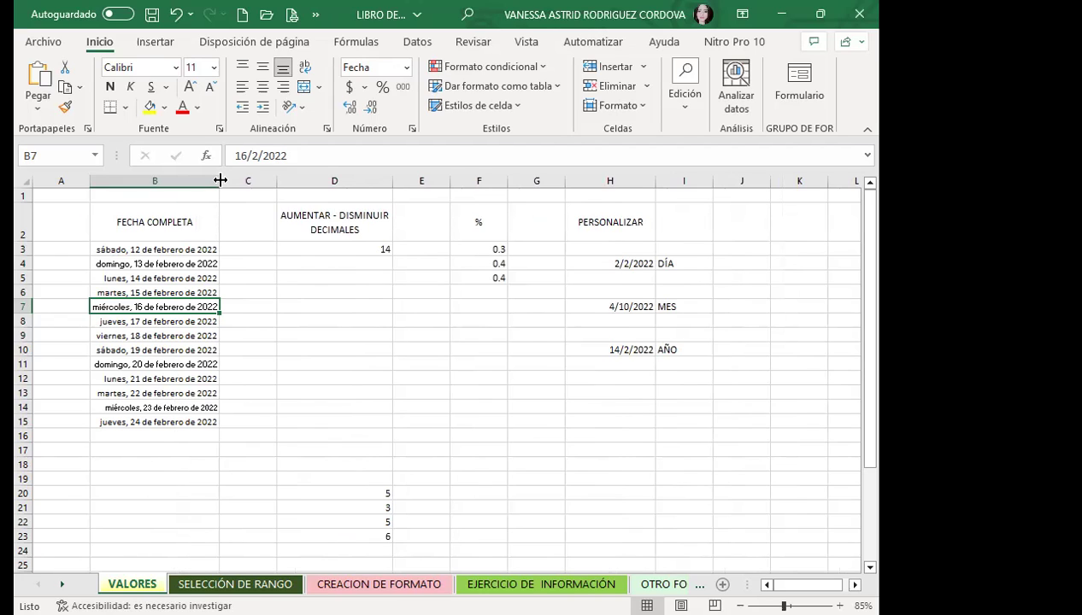
click(155, 249)
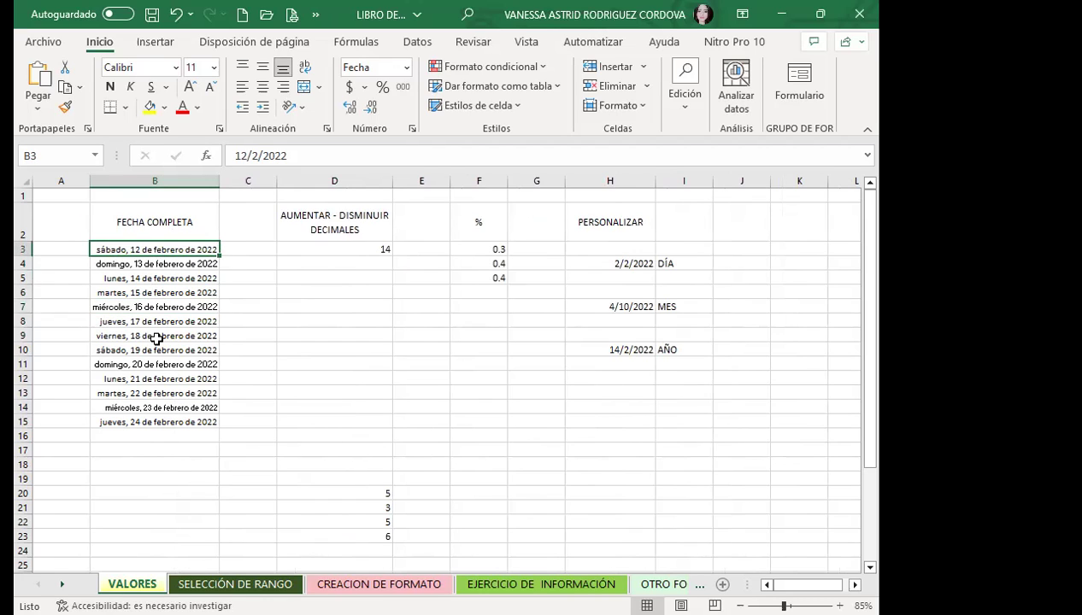
drag(219, 181, 156, 175)
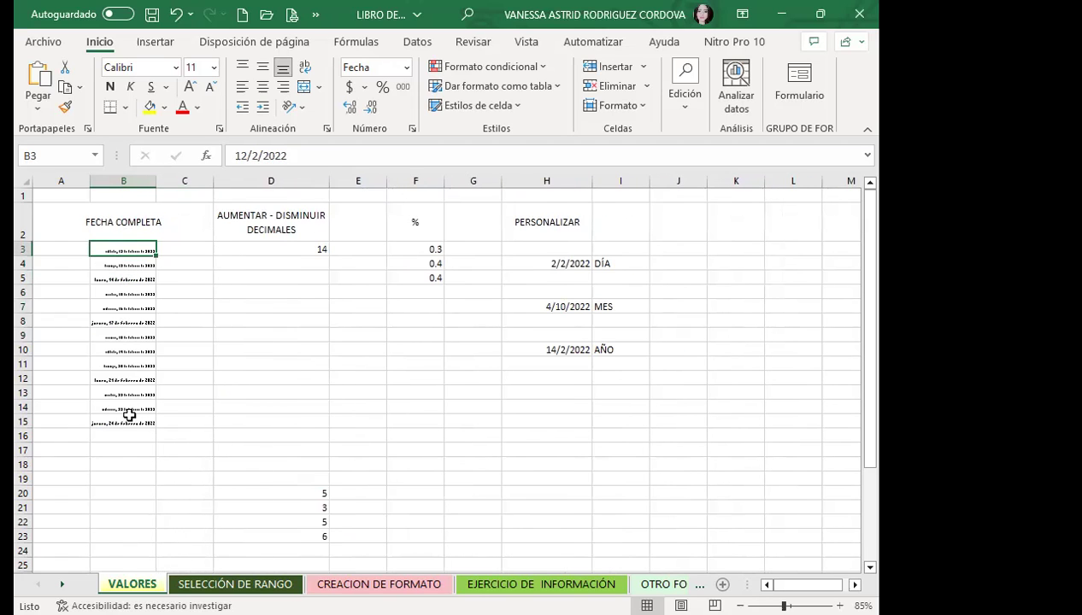
drag(157, 181, 107, 176)
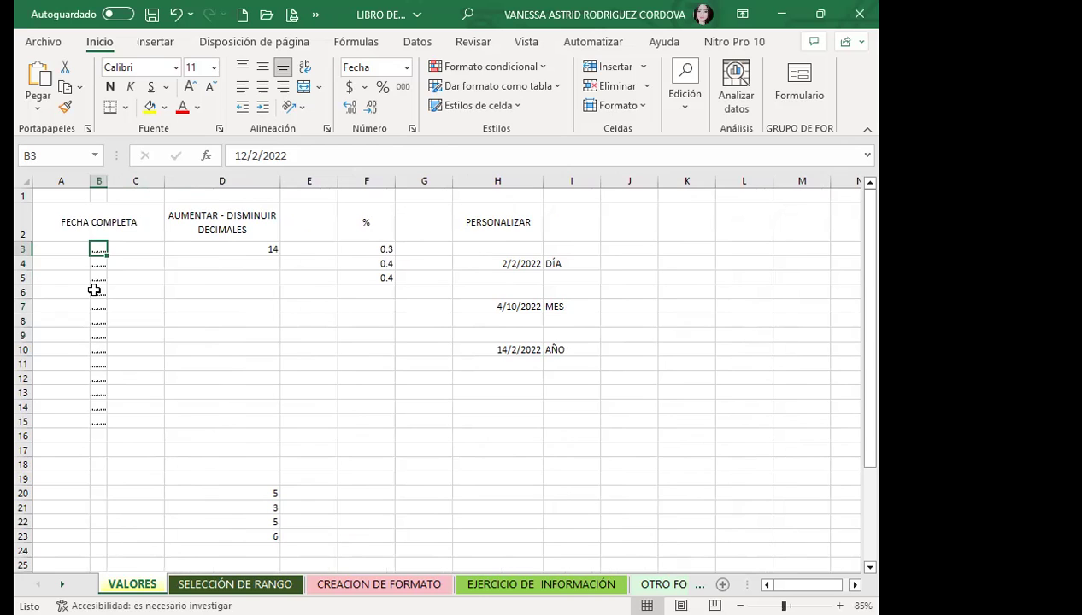
Zoom the VALORES sheet out from 120% to 100%.
ctrl+scroll(73, 325, up, 8)
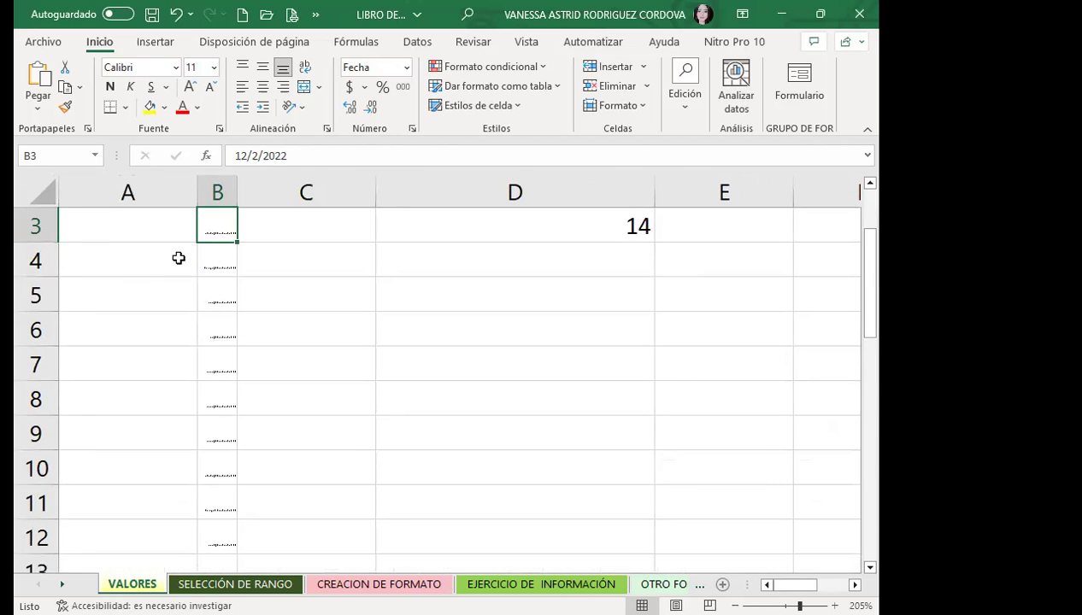
ctrl+scroll(179, 258, up, 3)
ctrl+scroll(188, 270, up, 4)
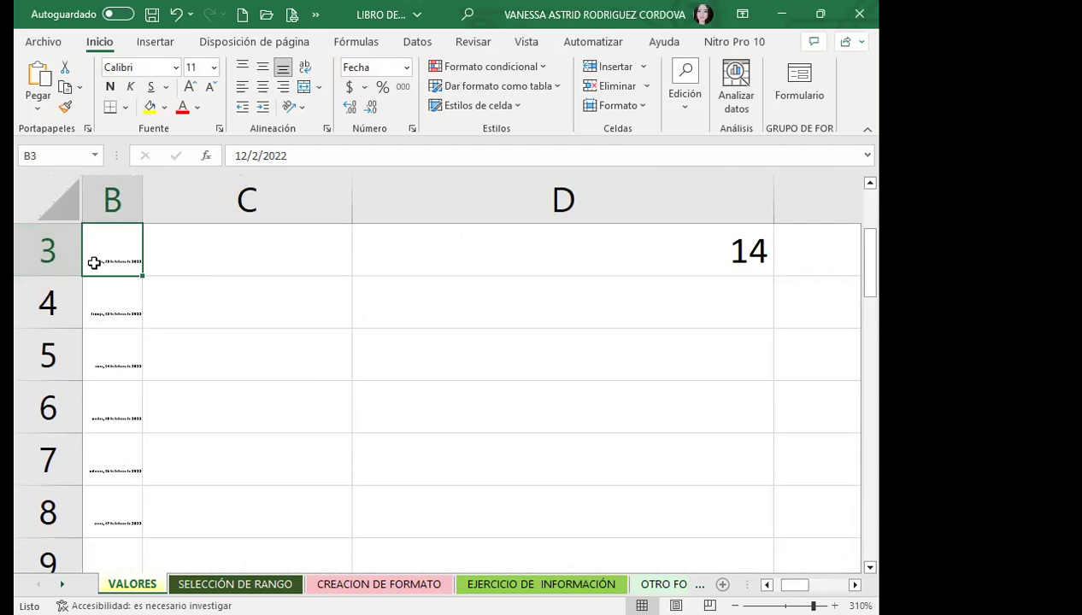
ctrl+scroll(249, 388, down, 3)
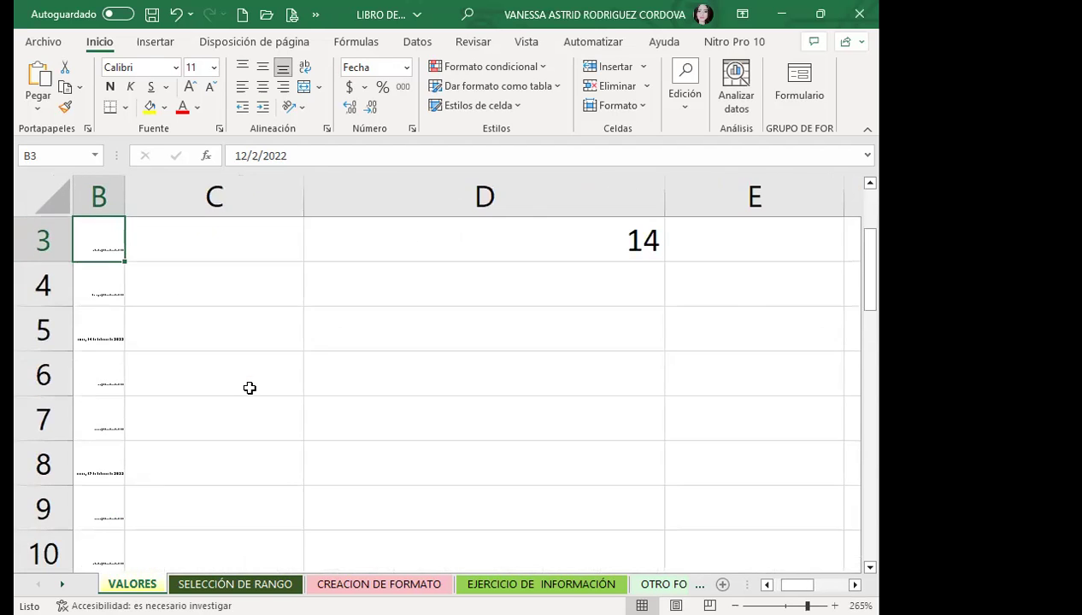
ctrl+scroll(224, 386, down, 3)
ctrl+scroll(198, 384, down, 3)
ctrl+scroll(260, 384, down, 2)
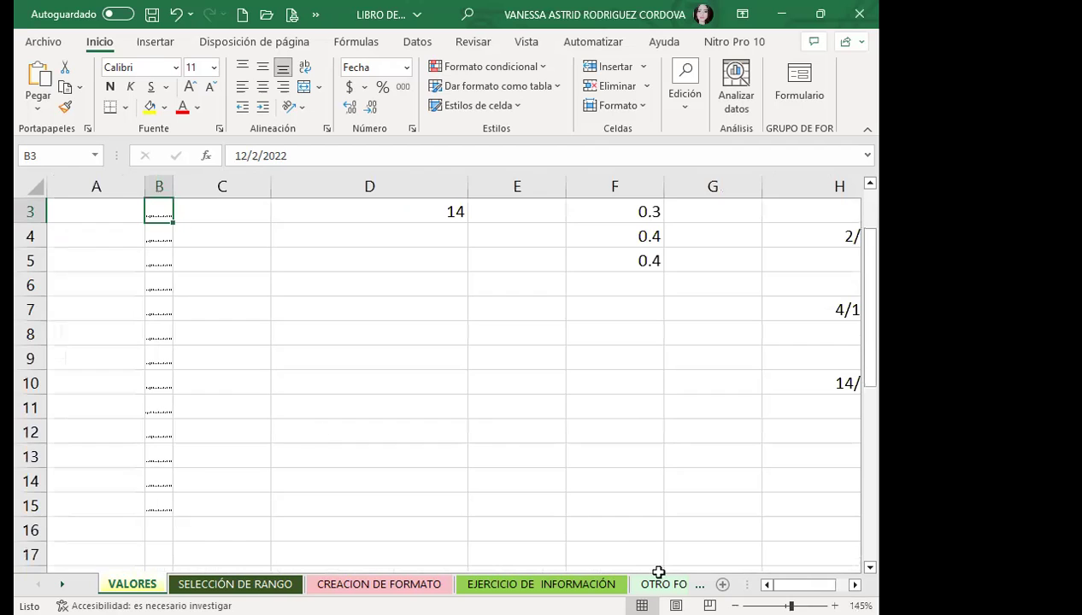
click(733, 605)
click(733, 606)
click(733, 605)
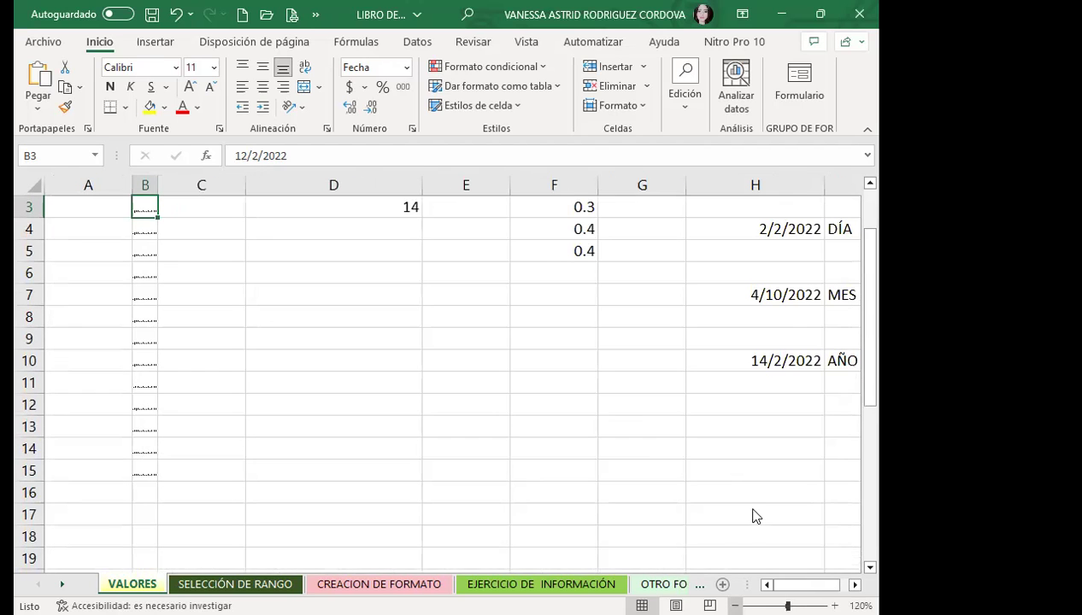
click(718, 507)
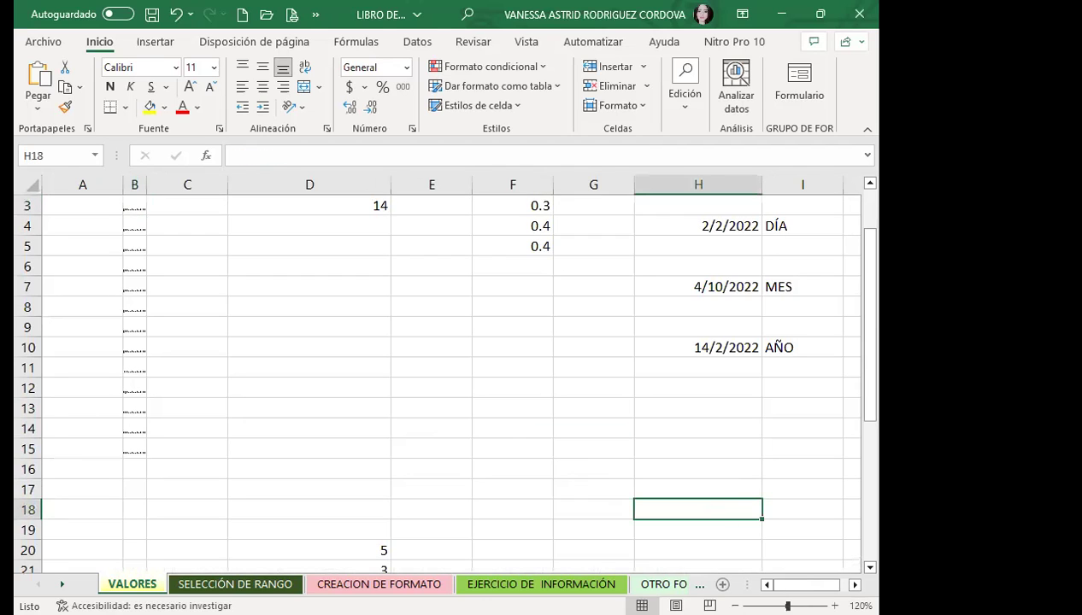
click(733, 606)
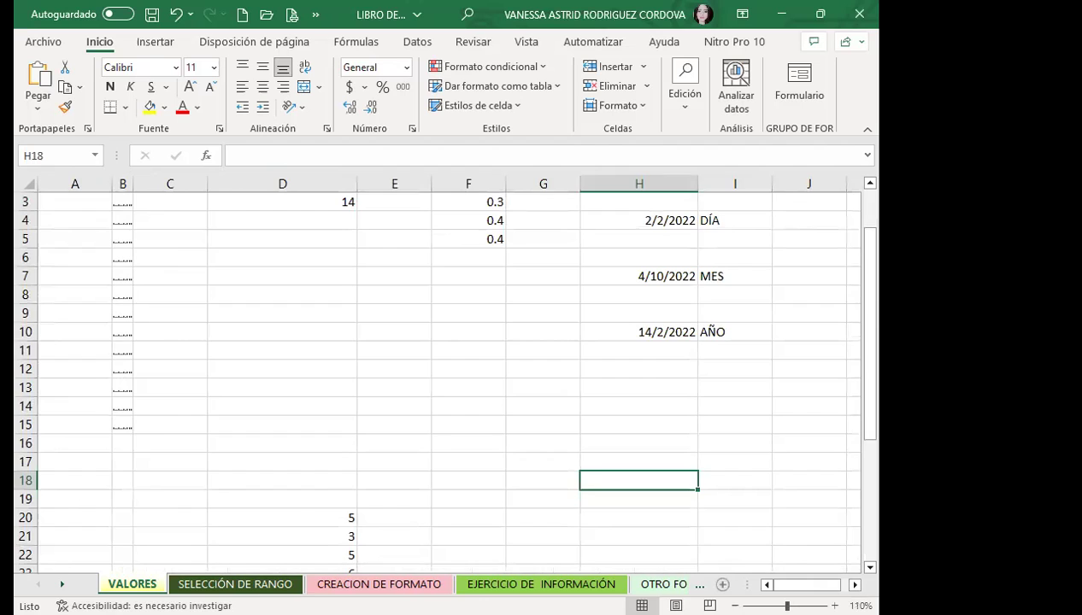
click(733, 606)
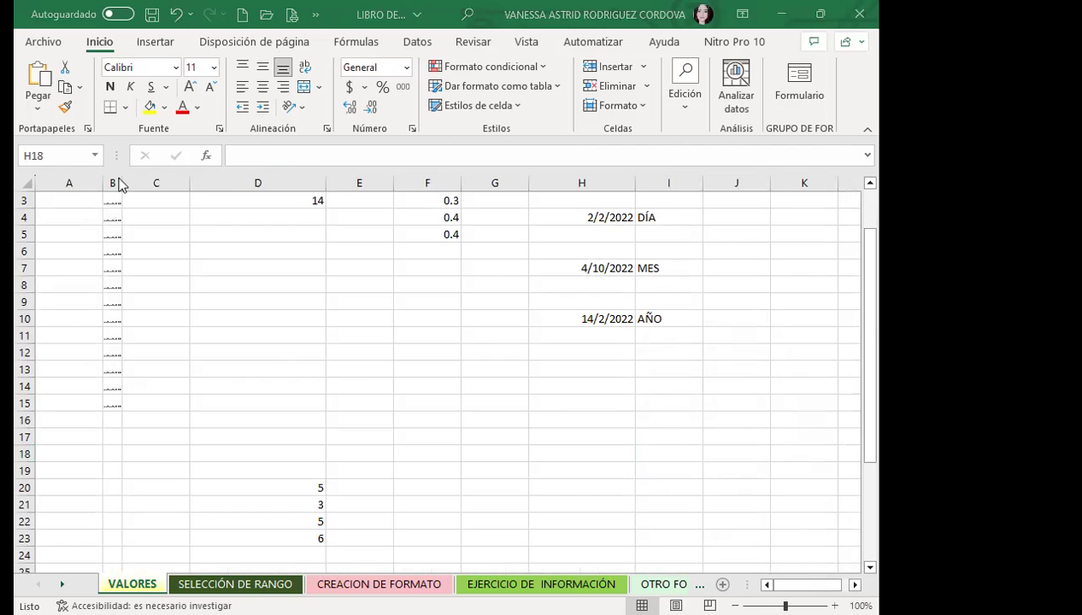
Widen column B so the shrunk dates become legible, then select B3:B17.
drag(127, 184, 176, 184)
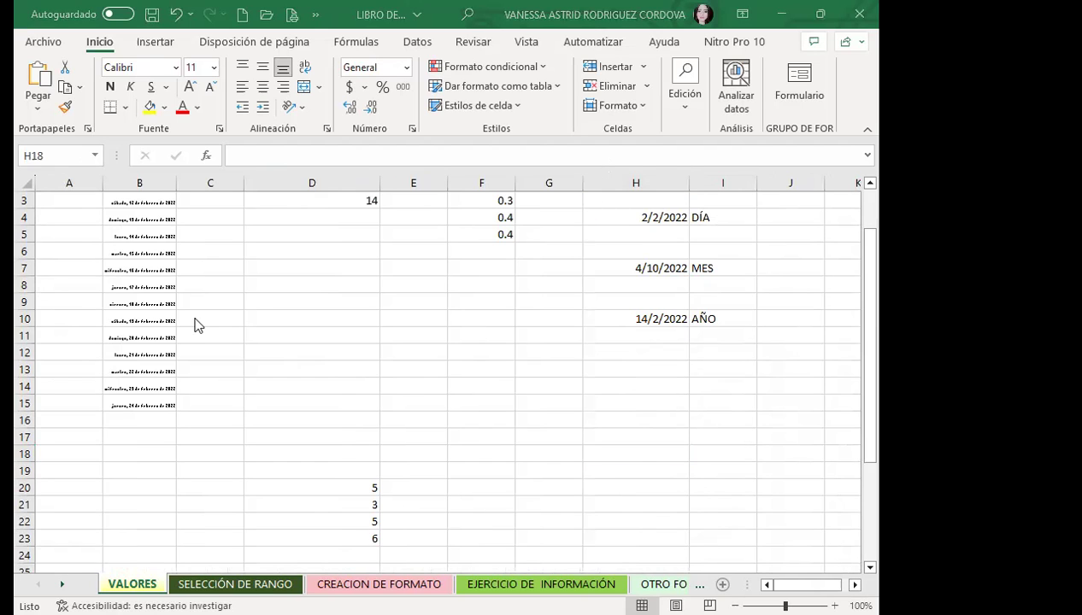
scroll(193, 336, up, 1)
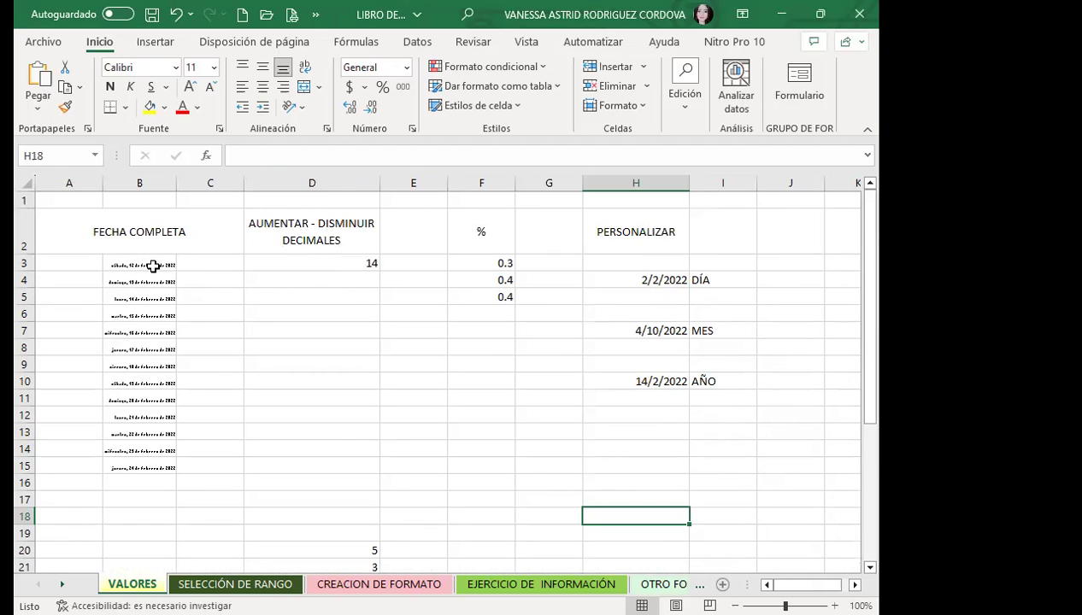
drag(153, 266, 147, 506)
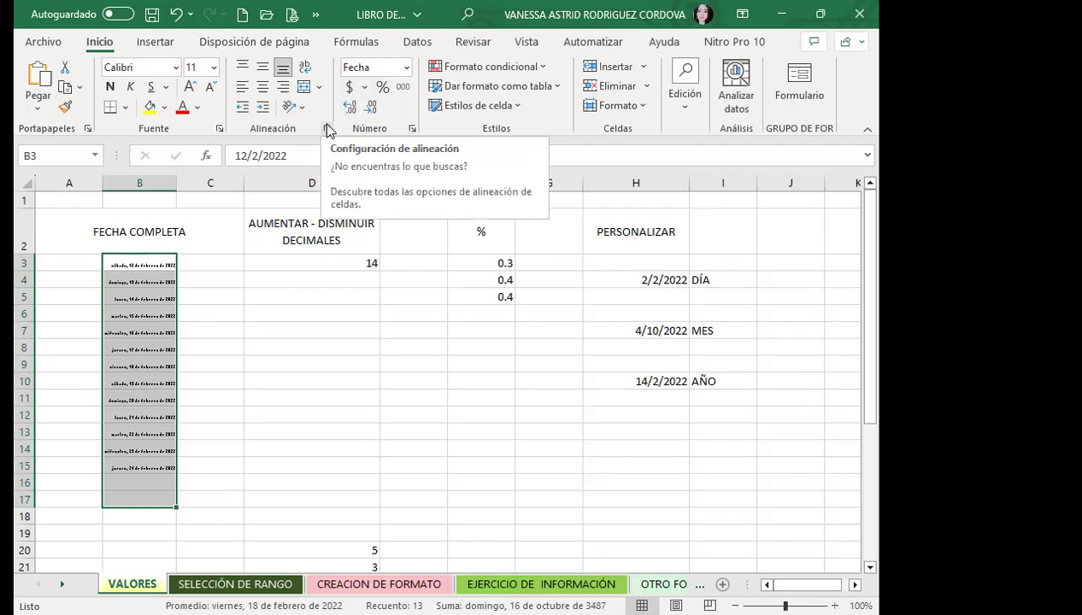
Re-enable Reducir hasta ajustar (Shrink to fit) on the date cells and confirm with Aceptar.
click(327, 129)
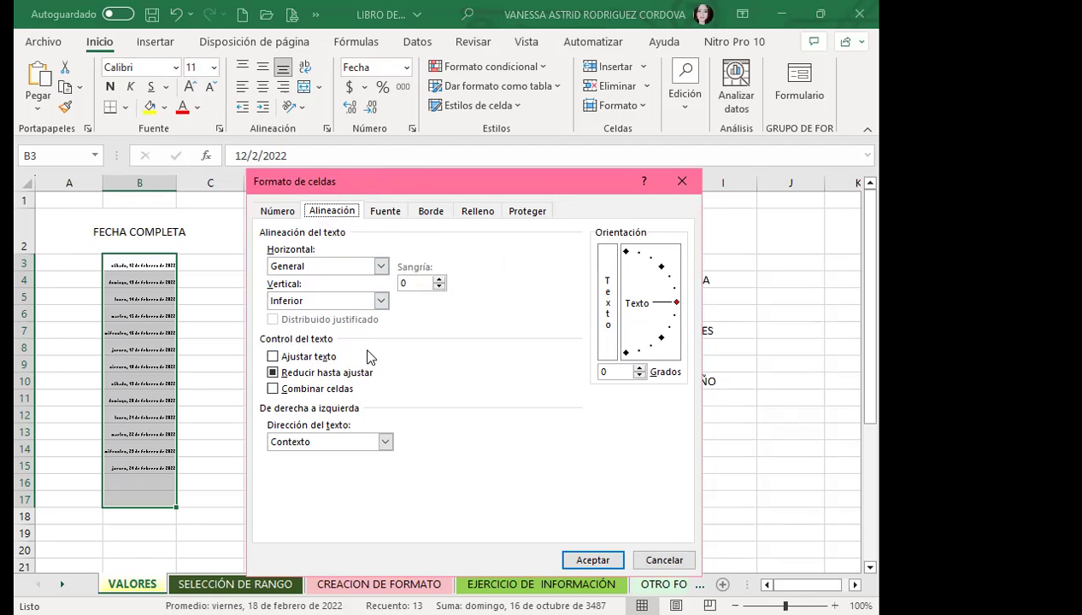
click(273, 373)
click(273, 374)
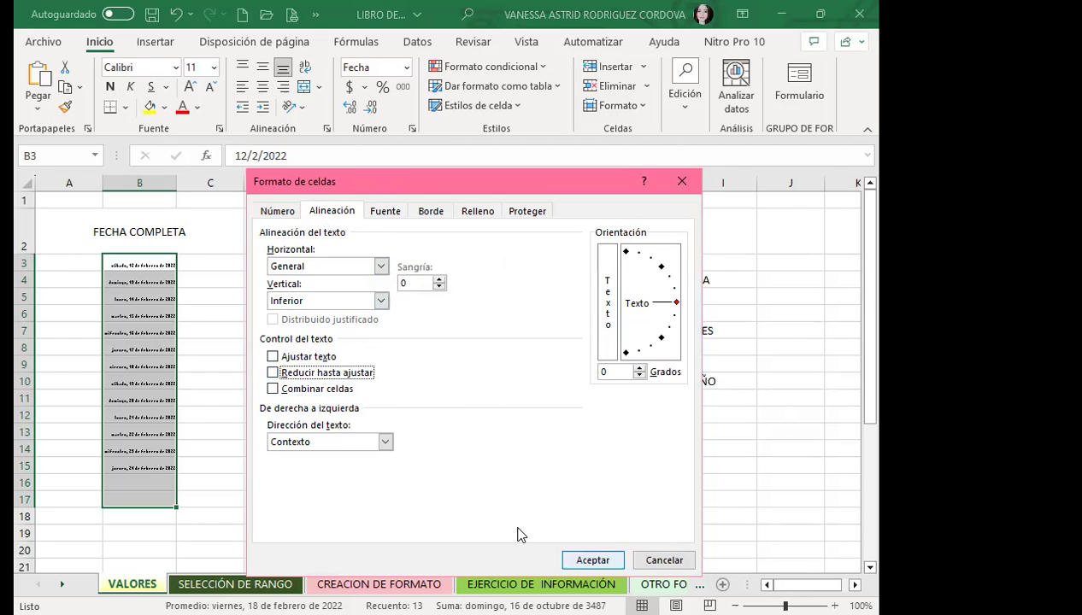
key(Return)
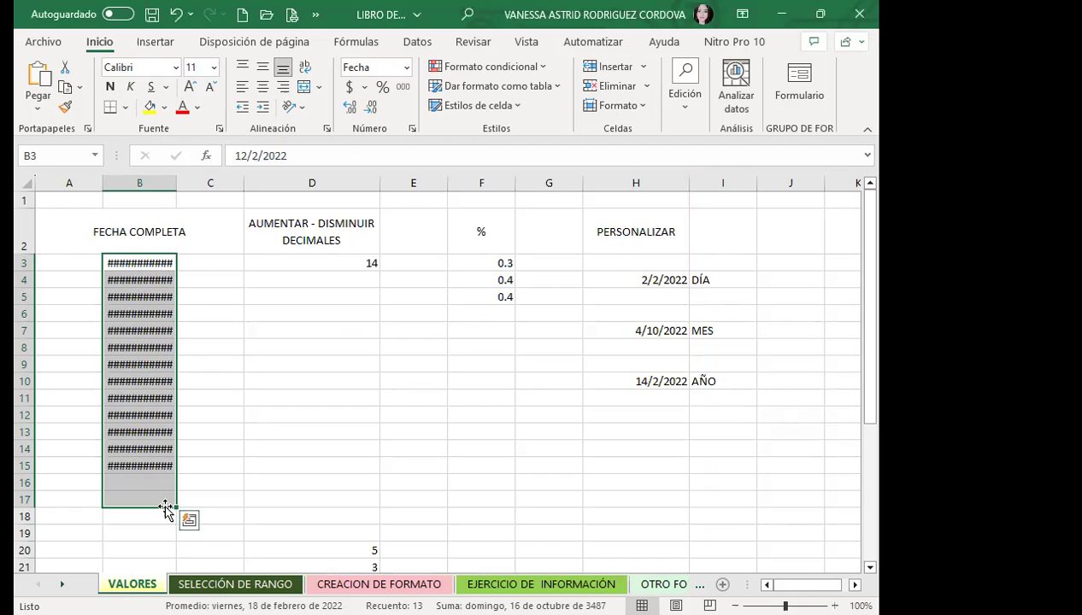
click(328, 129)
click(273, 372)
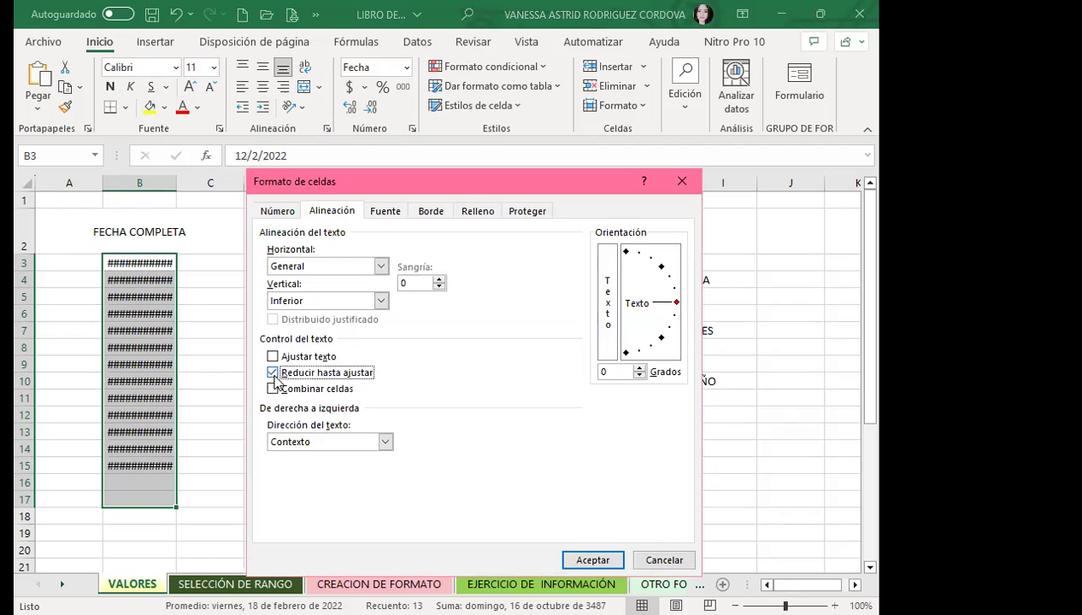
click(567, 554)
click(568, 557)
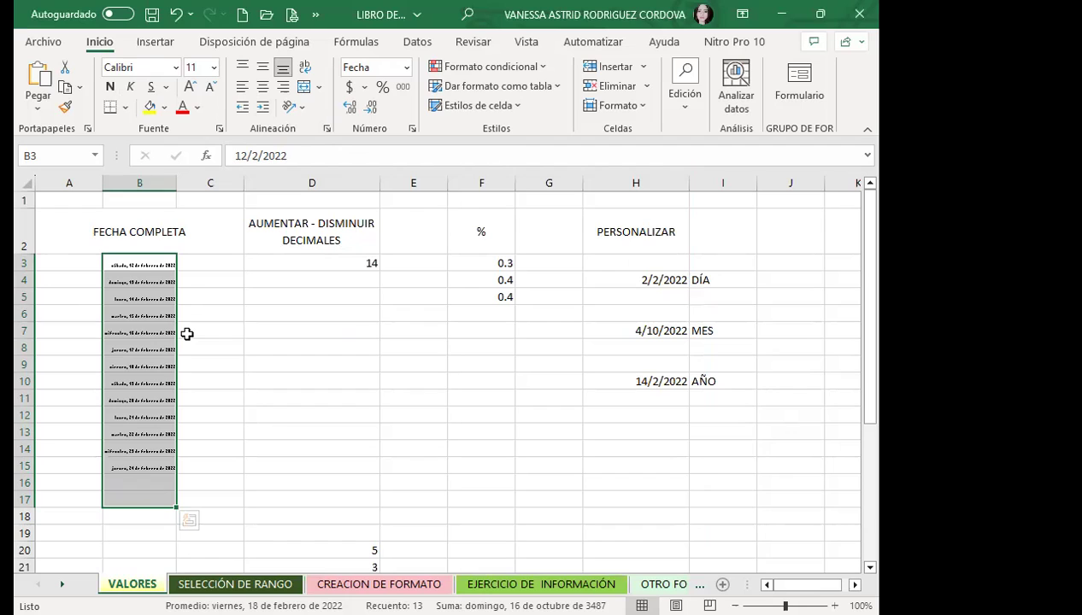
click(125, 516)
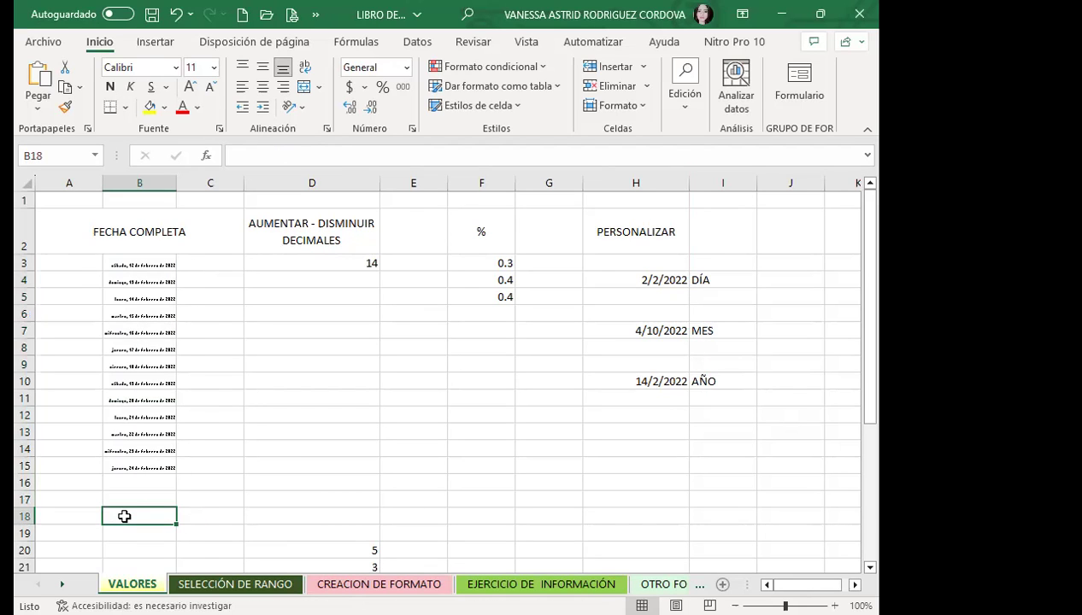
click(50, 315)
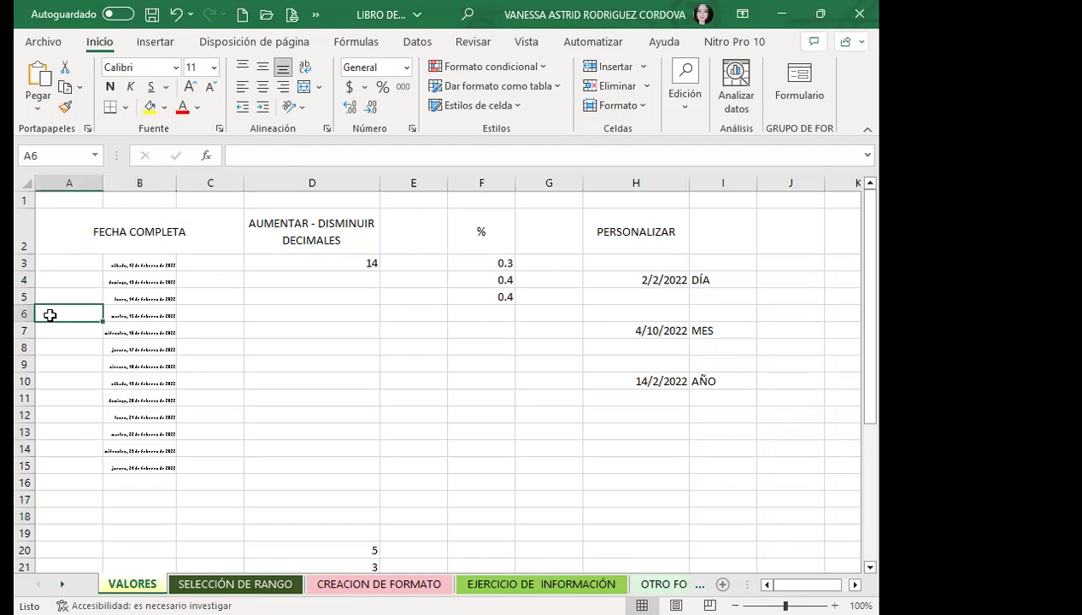
text(0)
text(124584542542555)
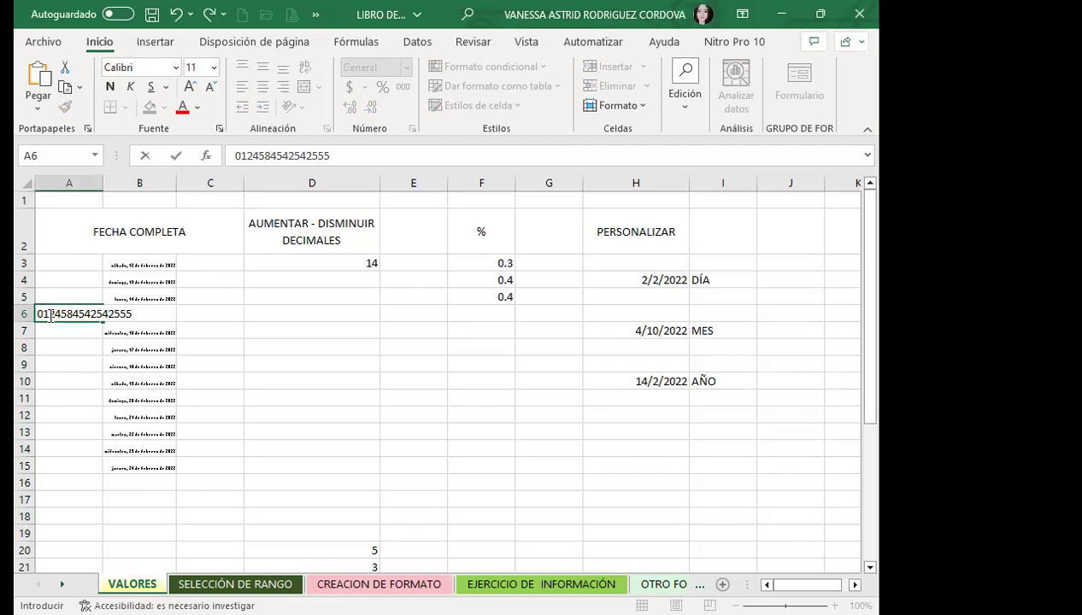
click(46, 376)
drag(105, 187, 55, 186)
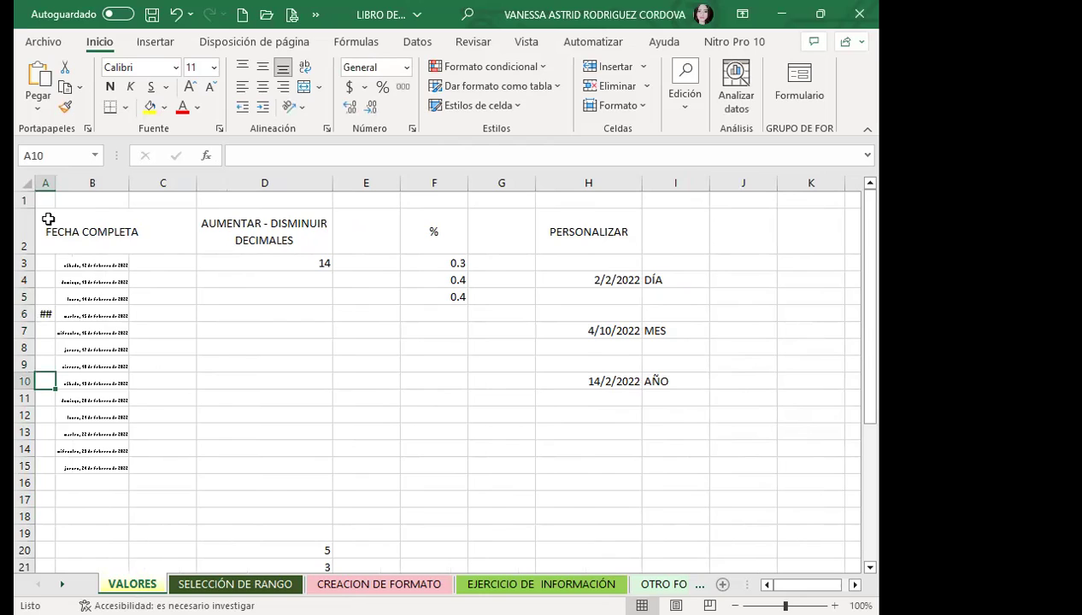
click(42, 314)
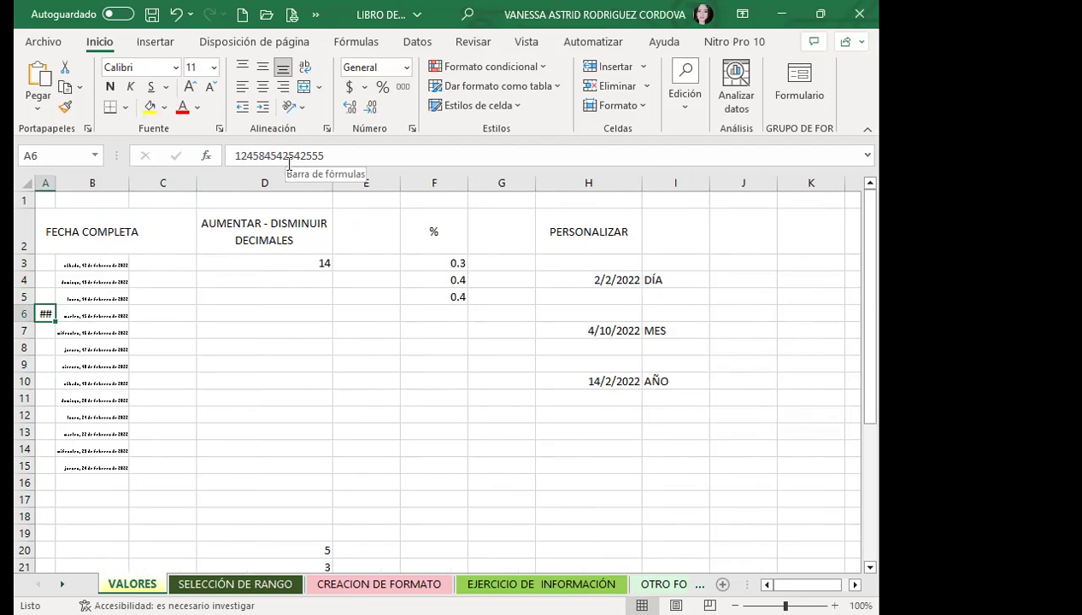
click(77, 483)
text(125457845412545454545454554556555)
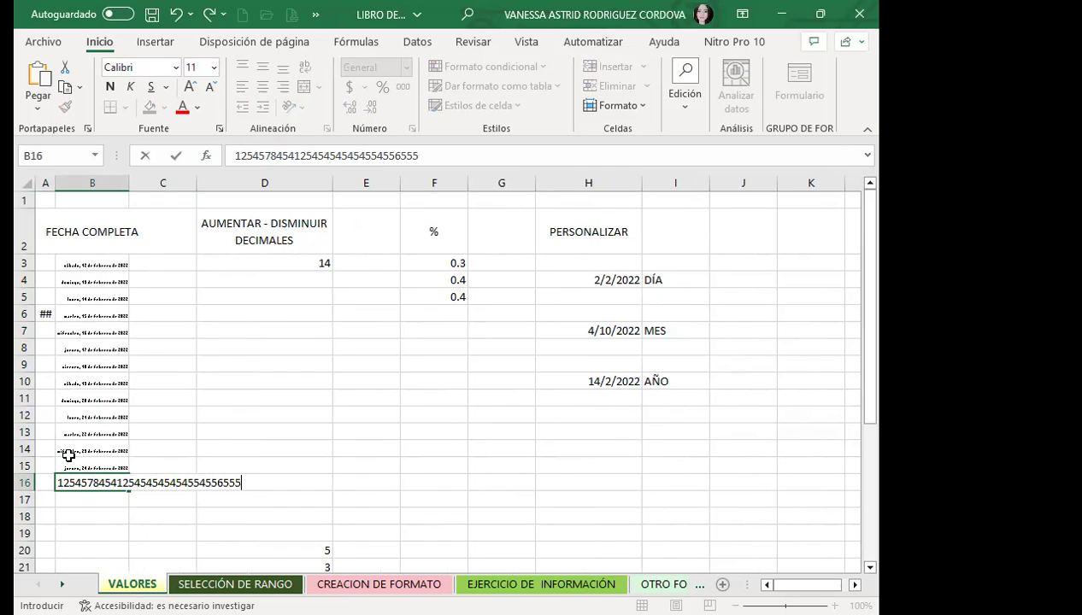
key(Return)
key(Return)
key(Return)
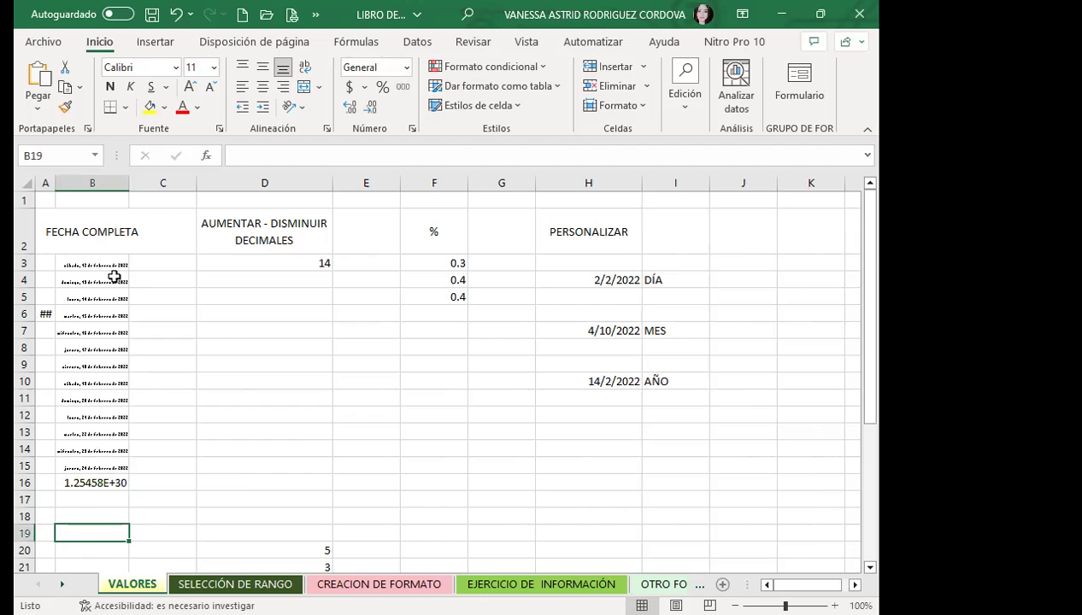
drag(129, 183, 101, 182)
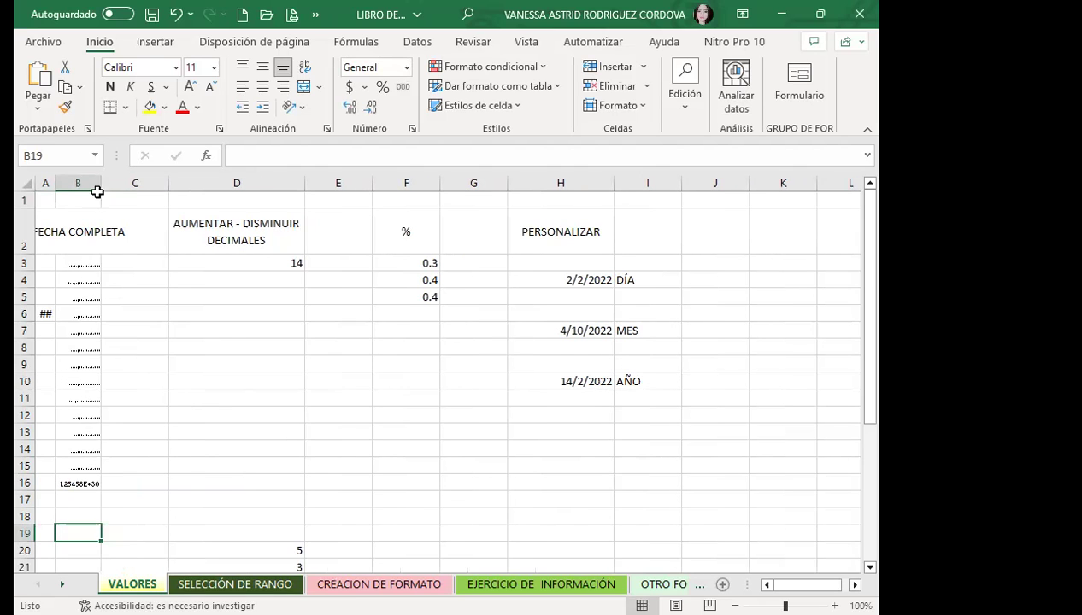
drag(100, 182, 85, 184)
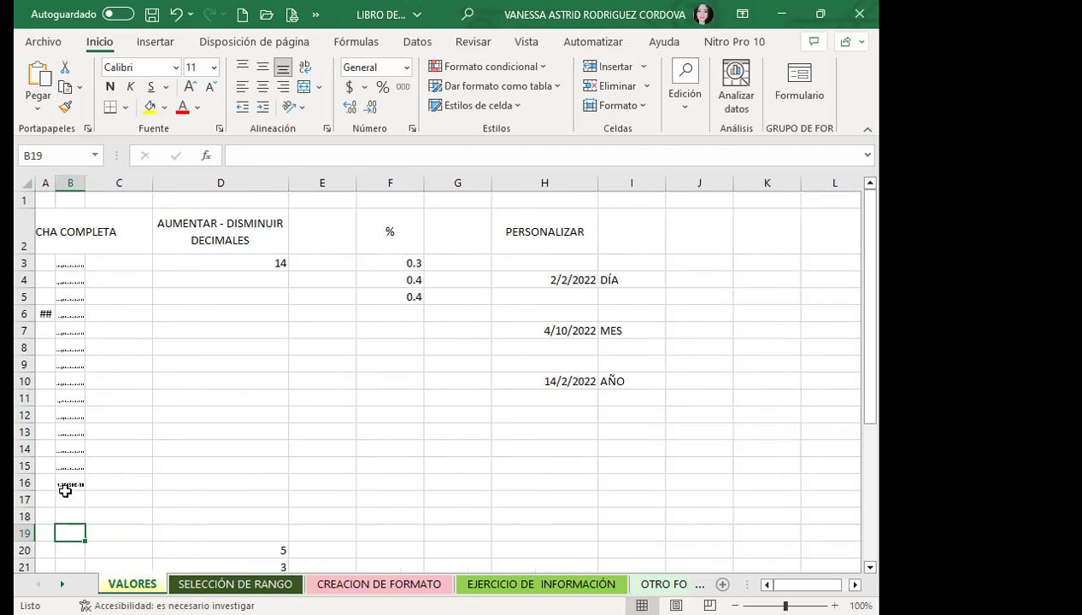
drag(85, 183, 142, 185)
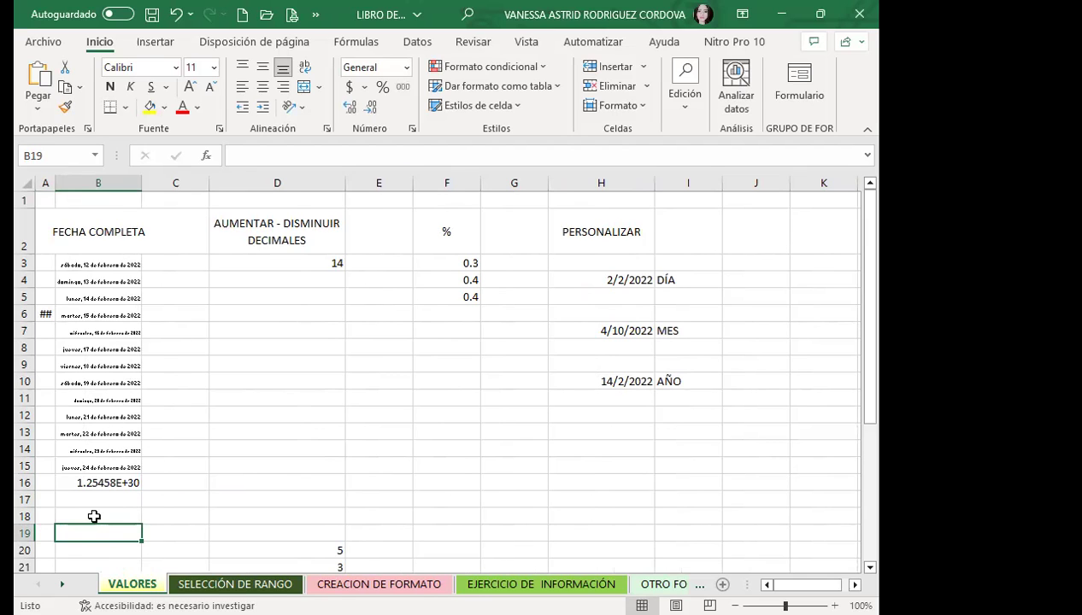
drag(54, 183, 91, 183)
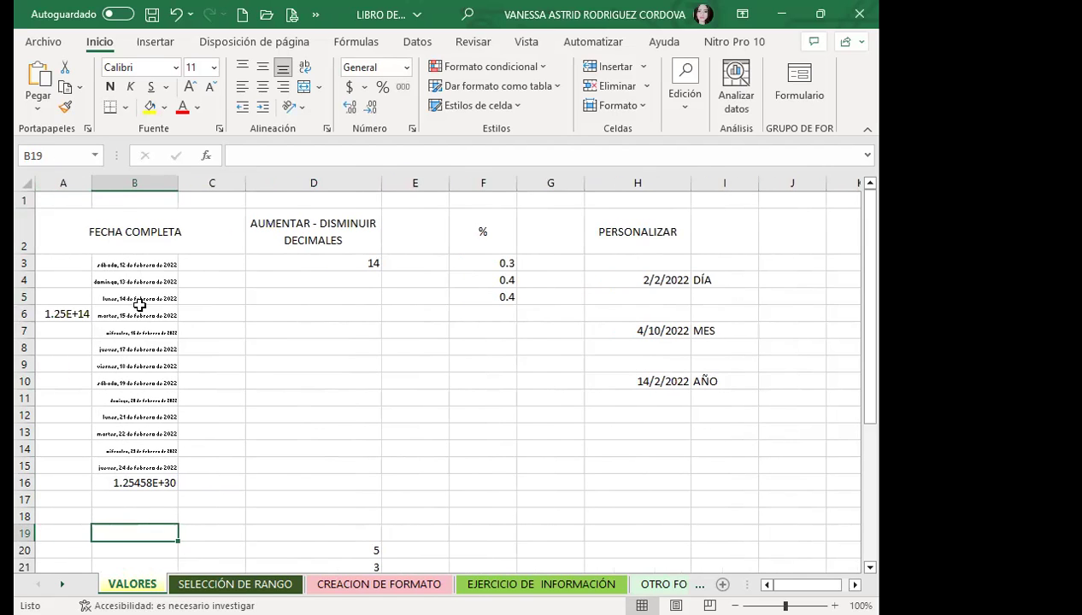
click(131, 331)
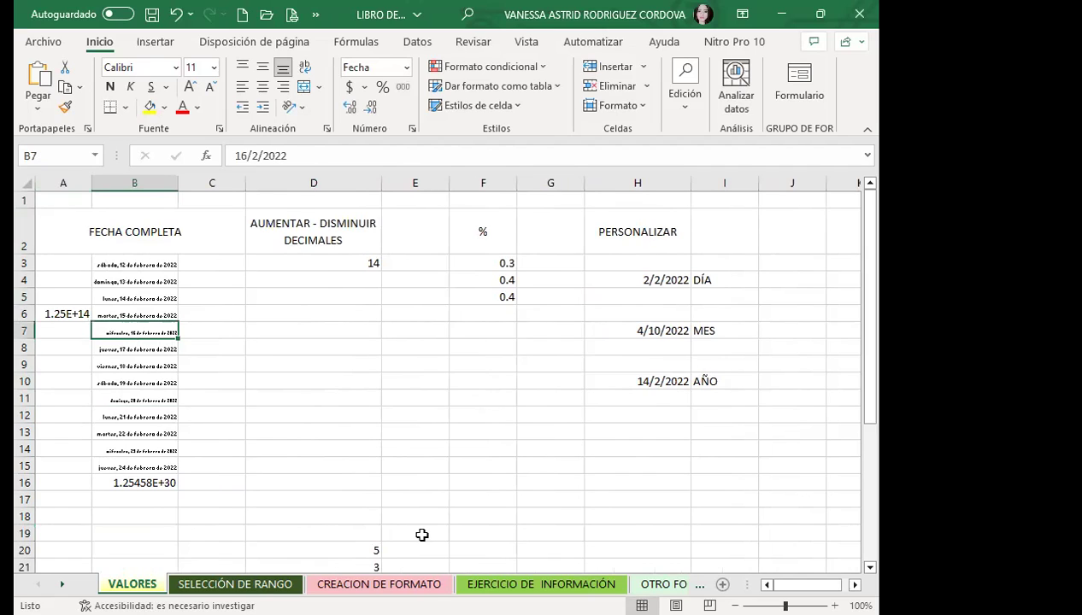
key(ctrl+1)
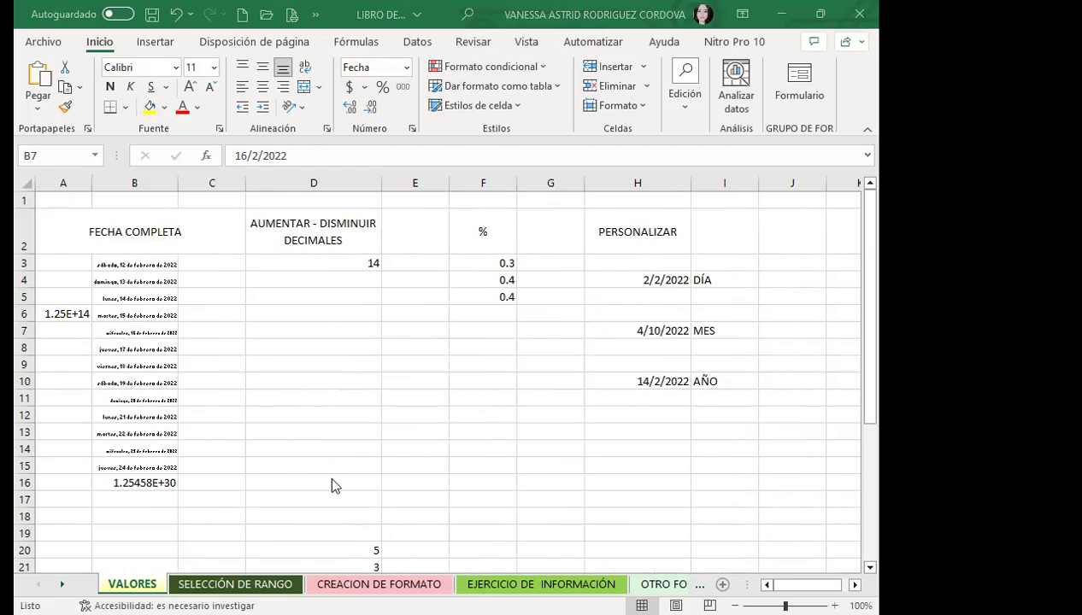
key(Escape)
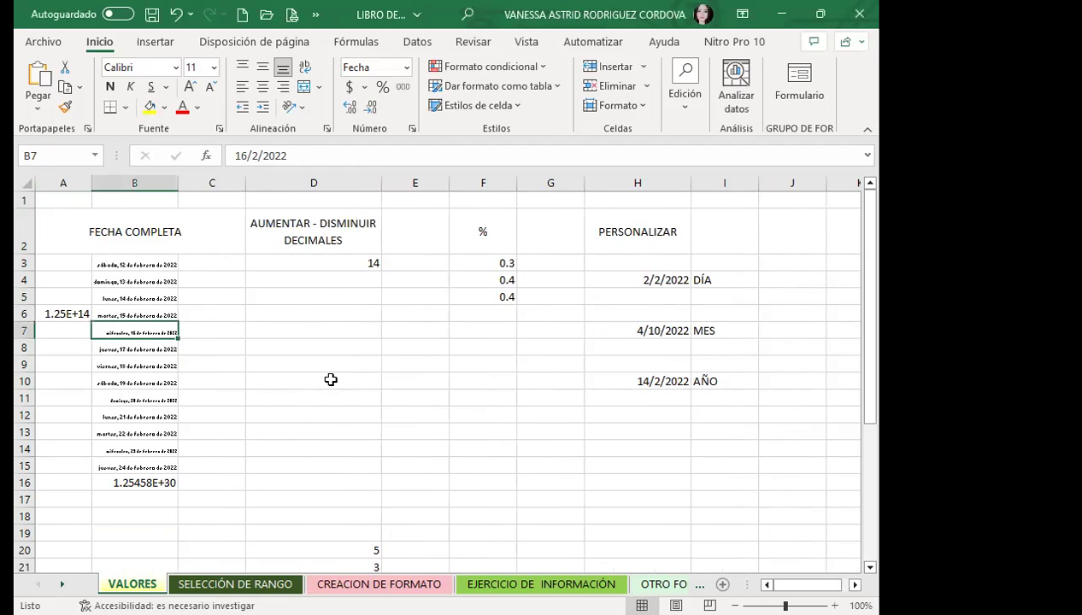
click(340, 265)
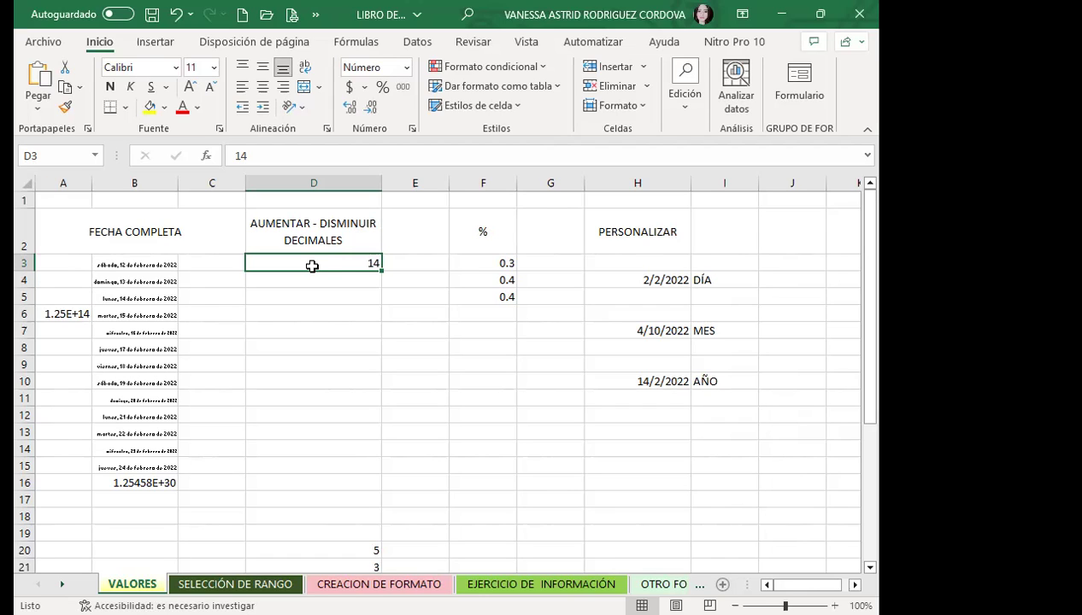
Enter 5.6 in cell D4 and confirm the stored value.
click(317, 281)
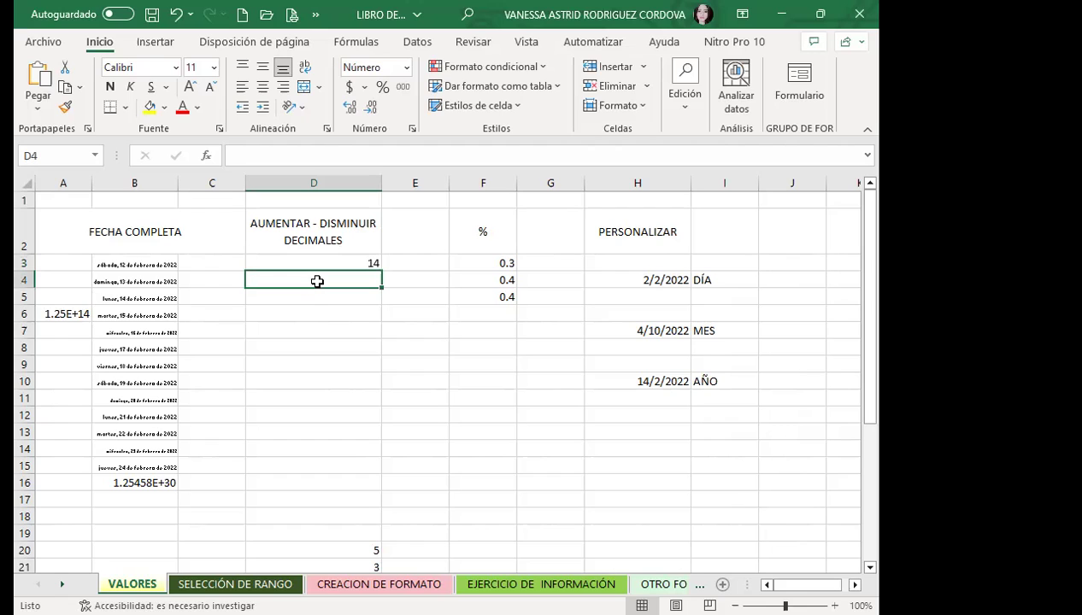
text(5.6)
key(Return)
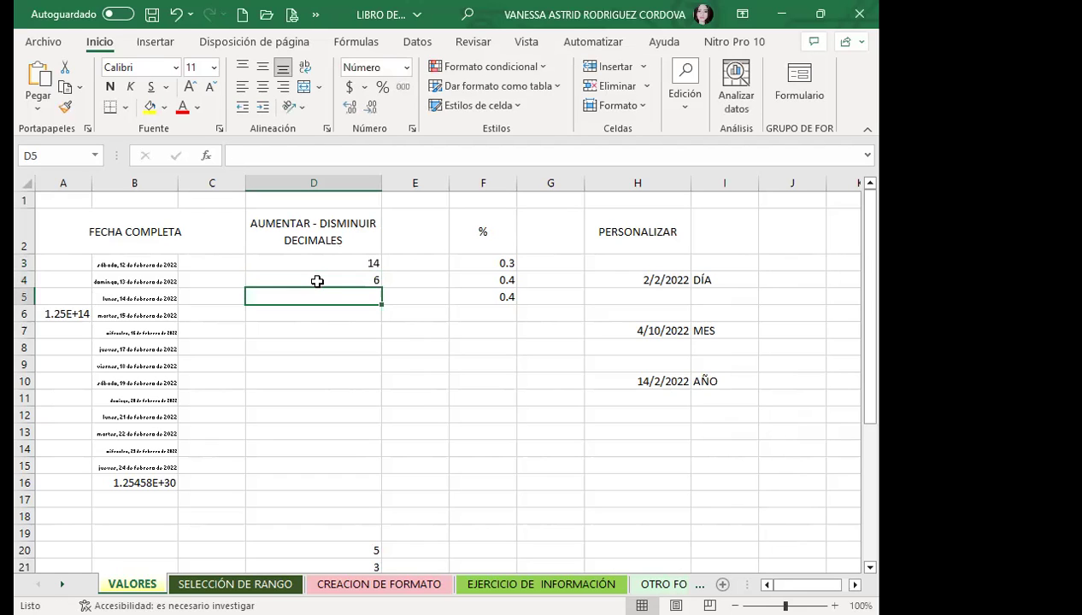
click(317, 281)
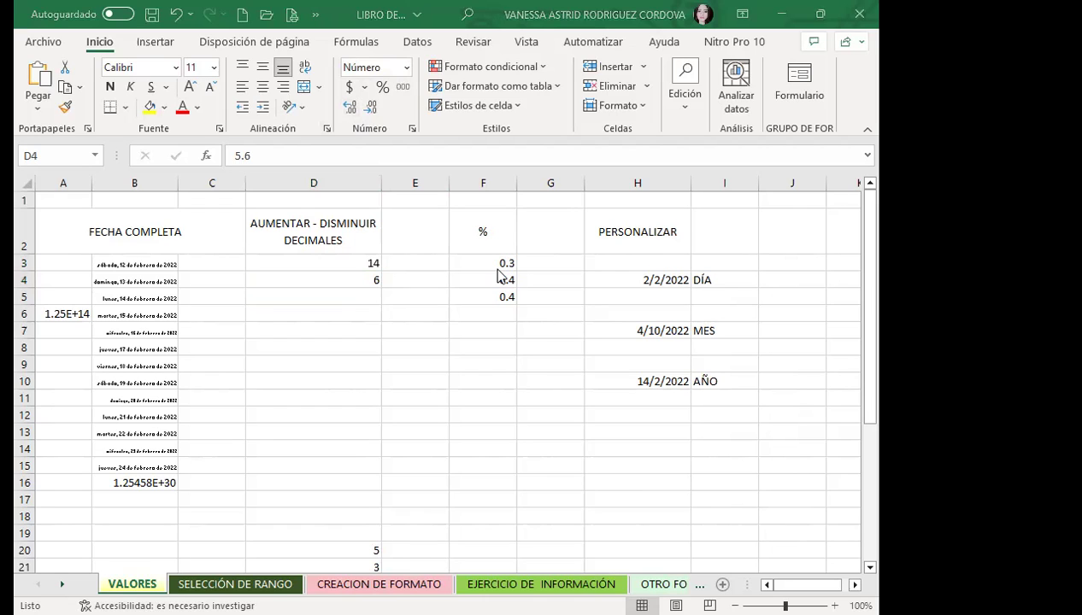
click(314, 285)
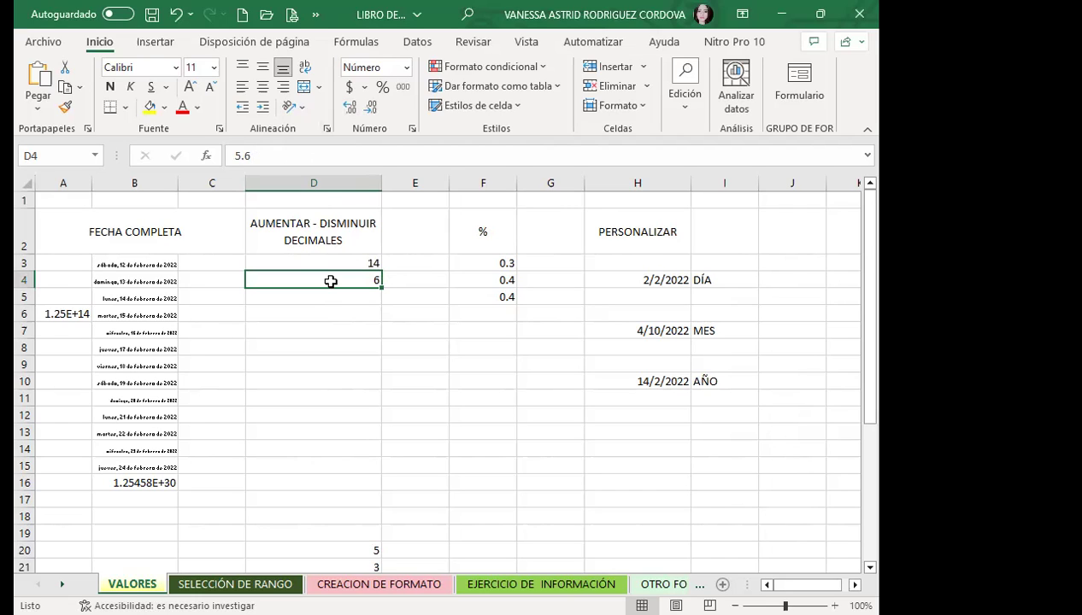
Enter 7.0 in cell D5 below it.
key(Return)
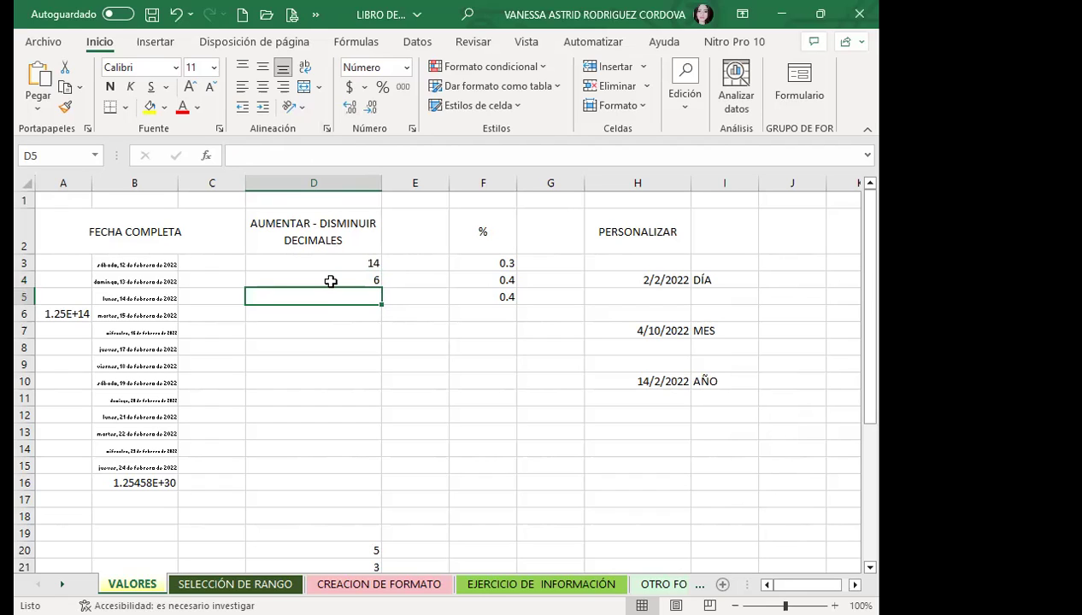
text(7.0)
key(Return)
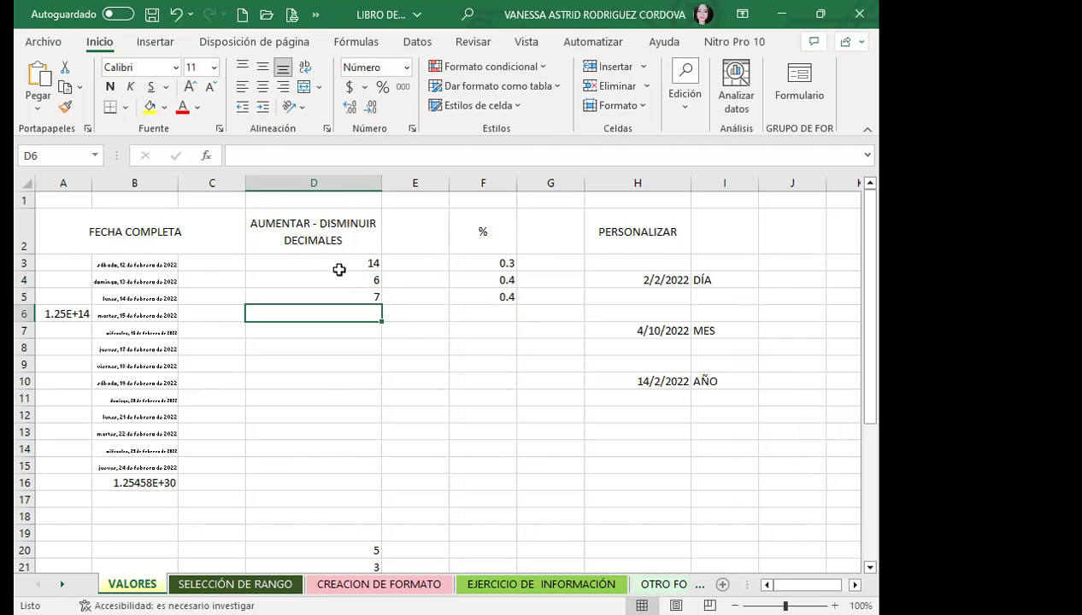
click(337, 268)
Adjust D3:D9 with increase and decrease decimals so 14.0, 5.6 and 7.0 show one decimal.
drag(337, 267, 342, 359)
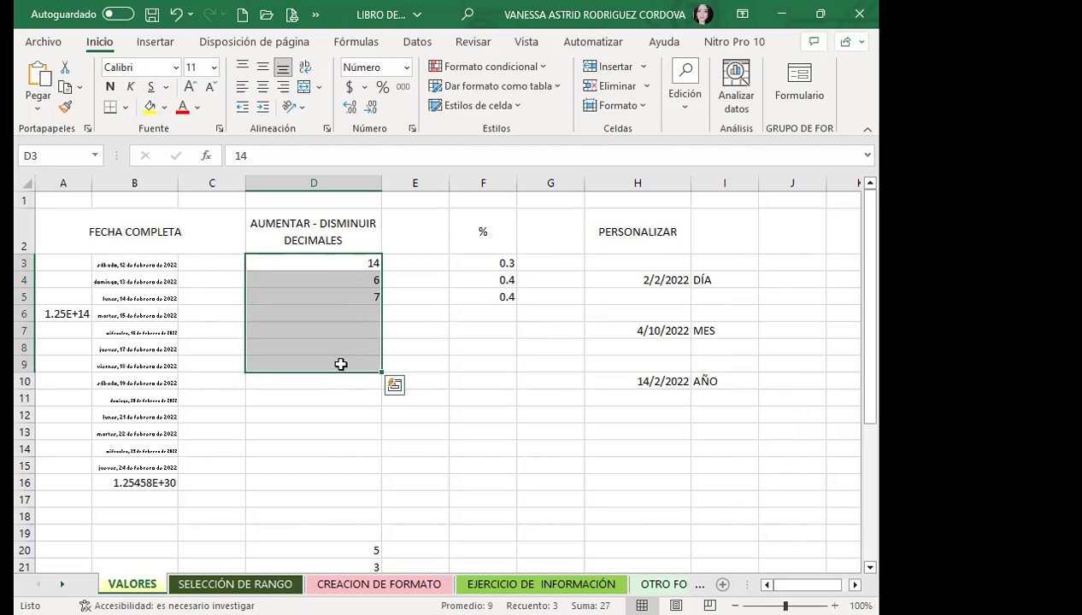
double_click(350, 109)
triple_click(350, 108)
triple_click(351, 108)
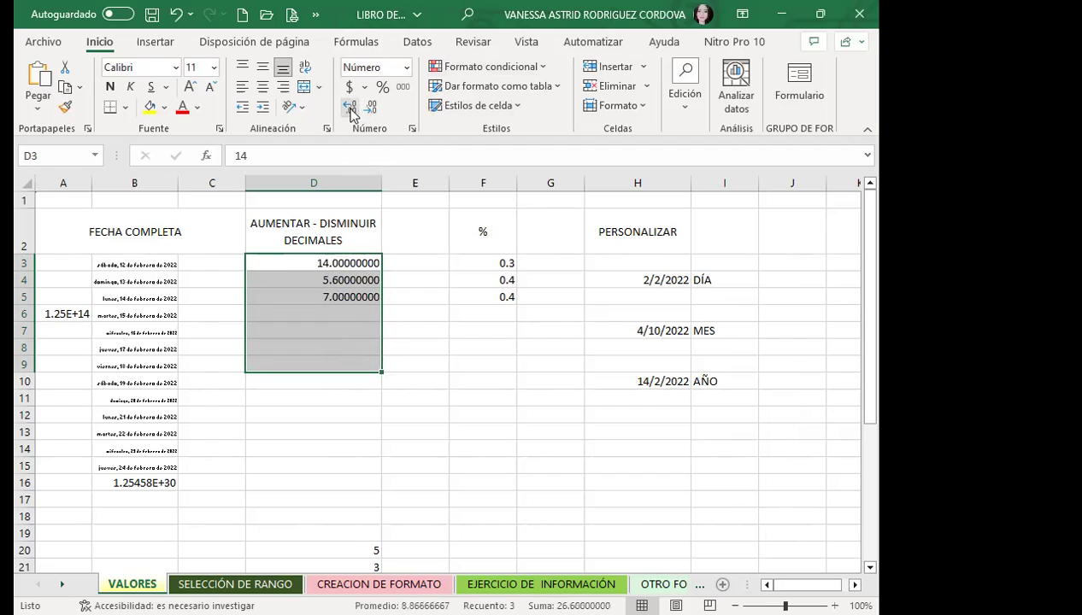
triple_click(373, 109)
double_click(372, 109)
double_click(373, 108)
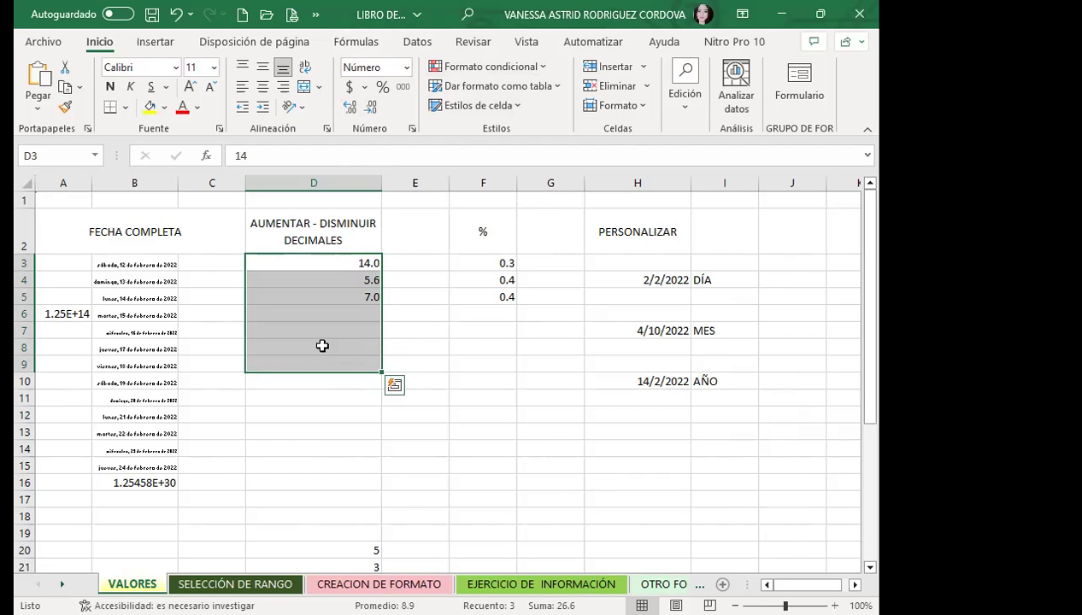
click(346, 282)
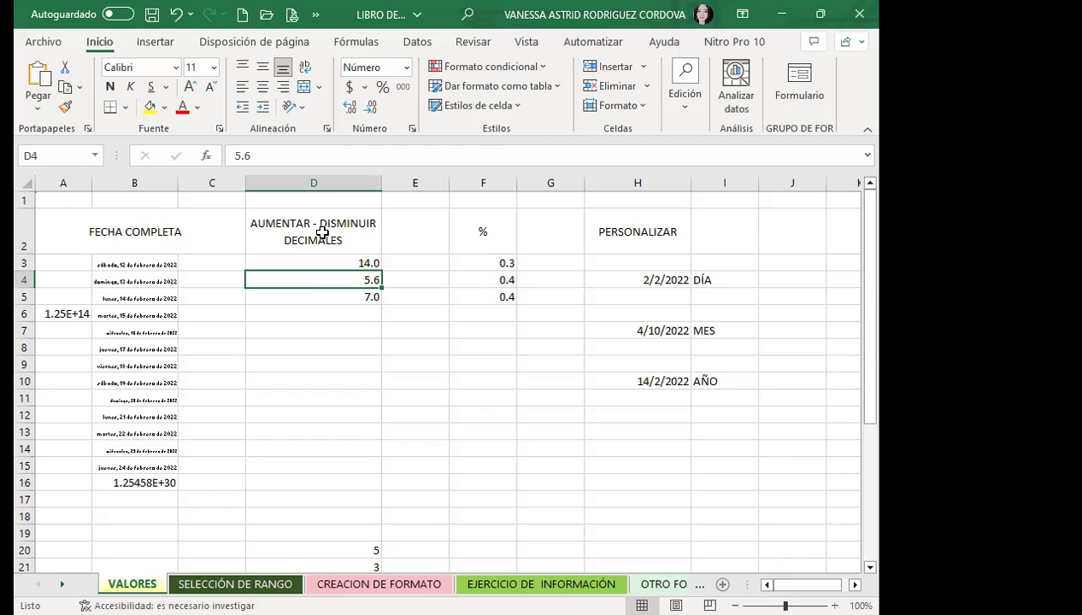
click(315, 297)
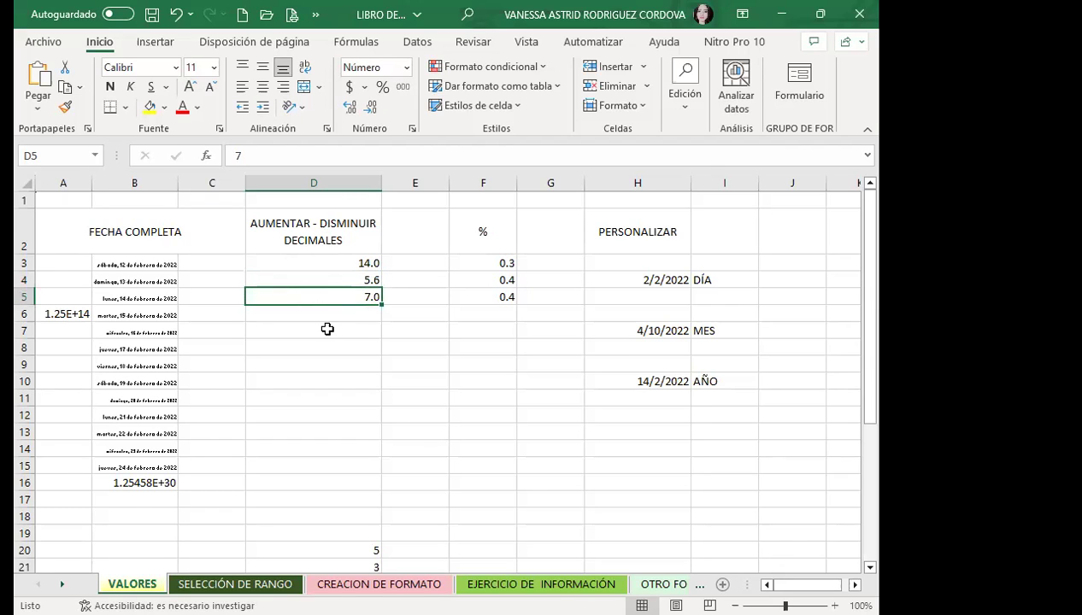
click(350, 313)
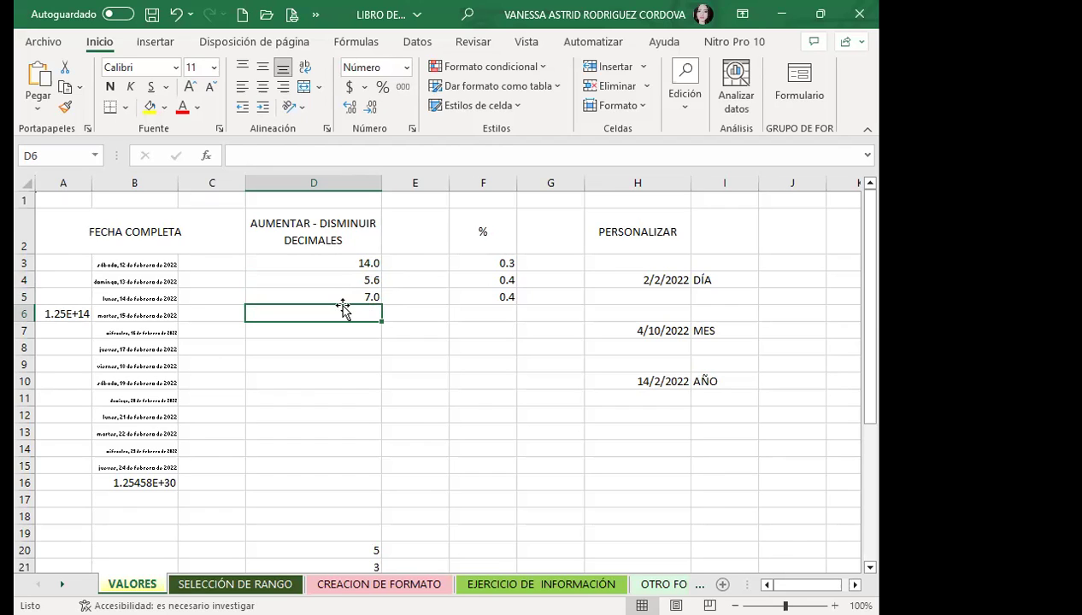
Enter 2, 7 and 5.4 in cells D6, D7 and D8.
drag(336, 266, 338, 312)
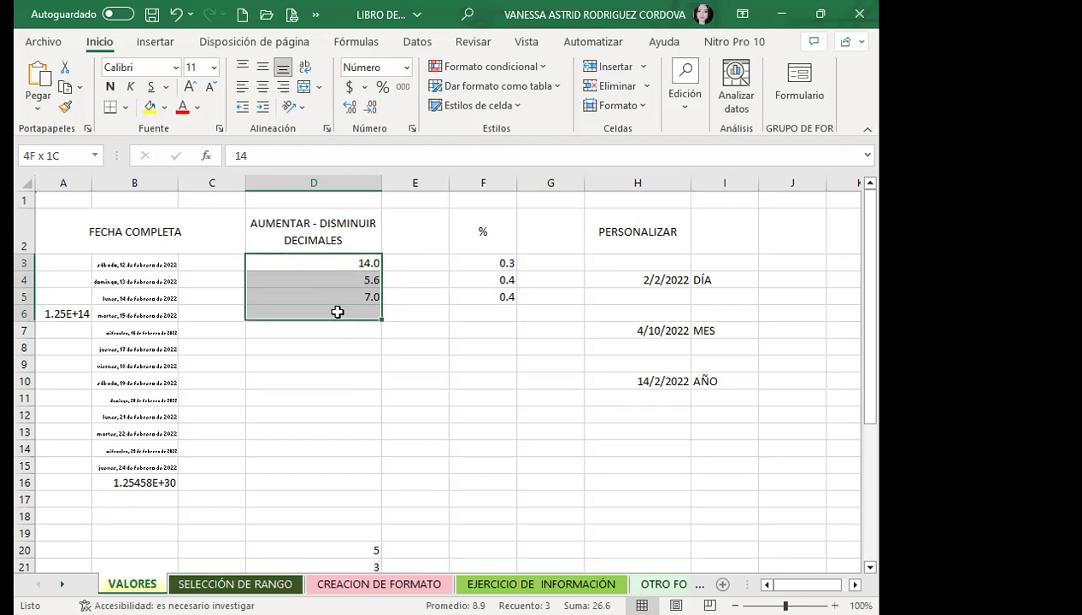
click(336, 316)
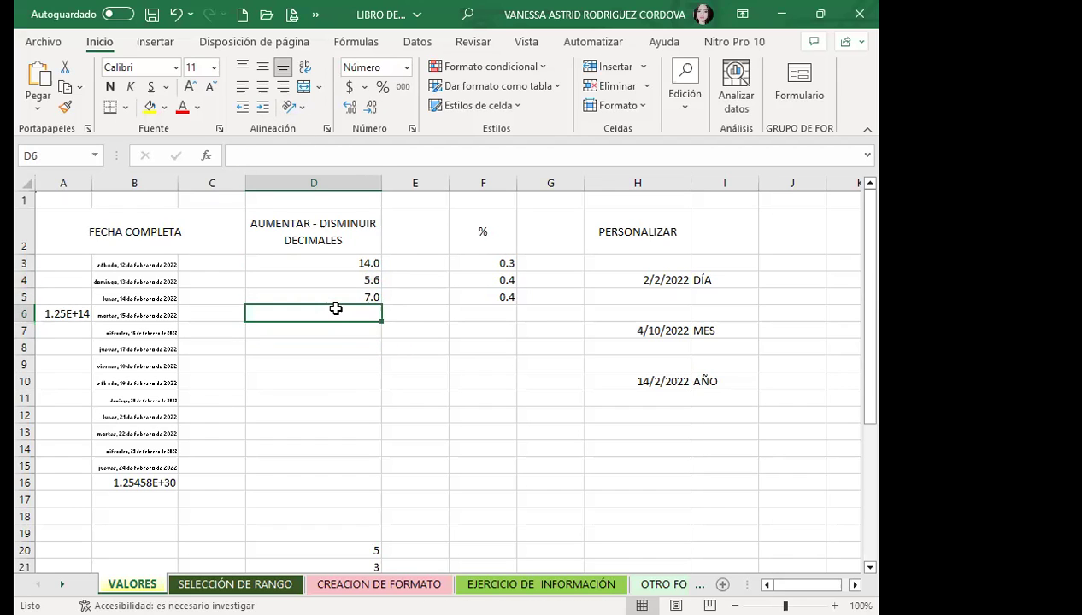
text(2)
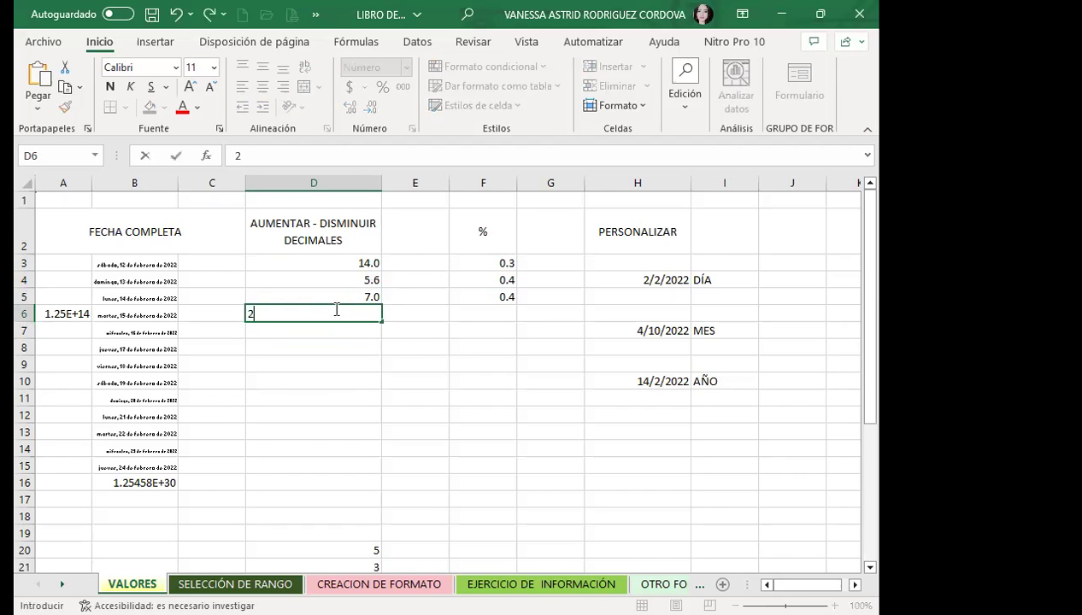
key(Return)
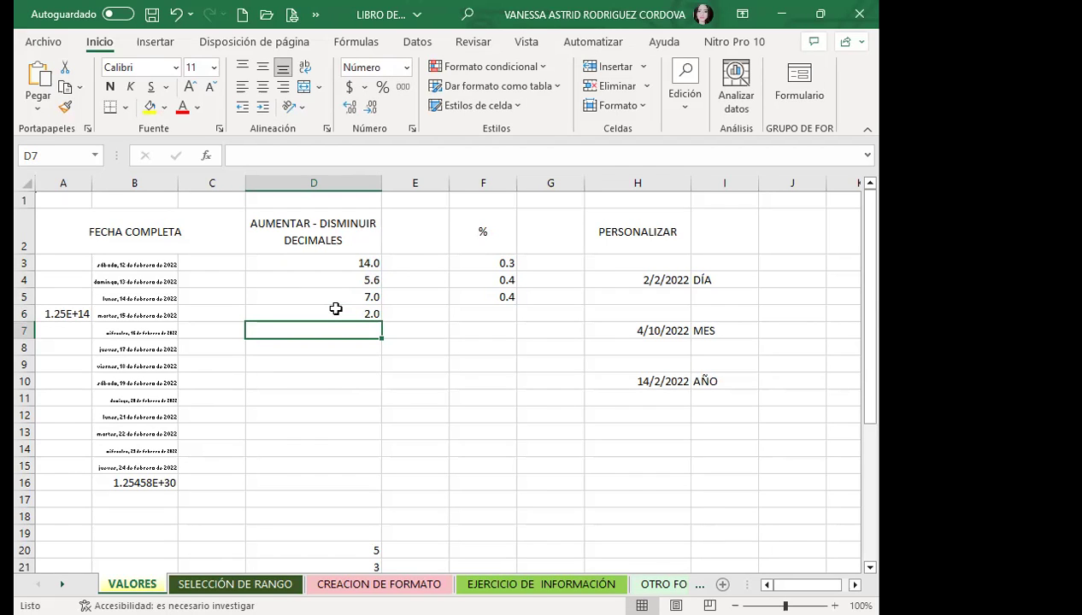
text(7)
key(Return)
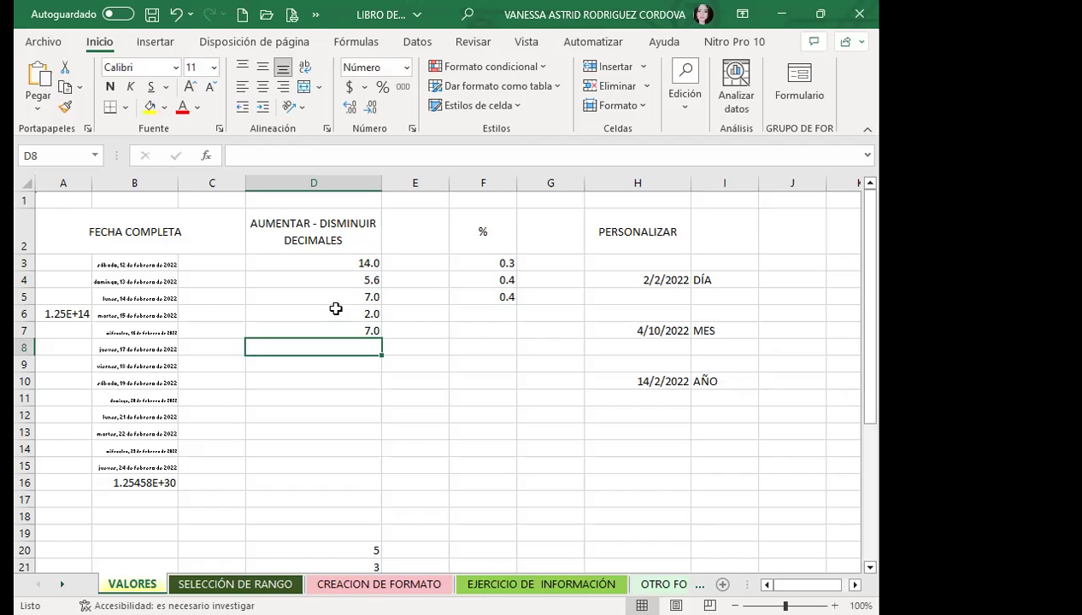
text(5.4)
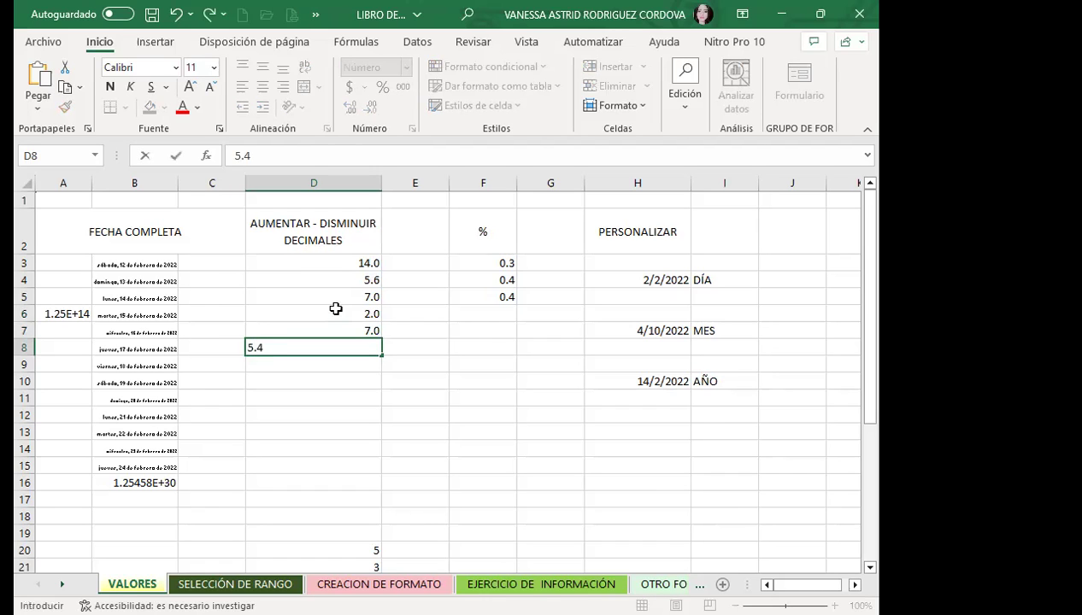
key(Return)
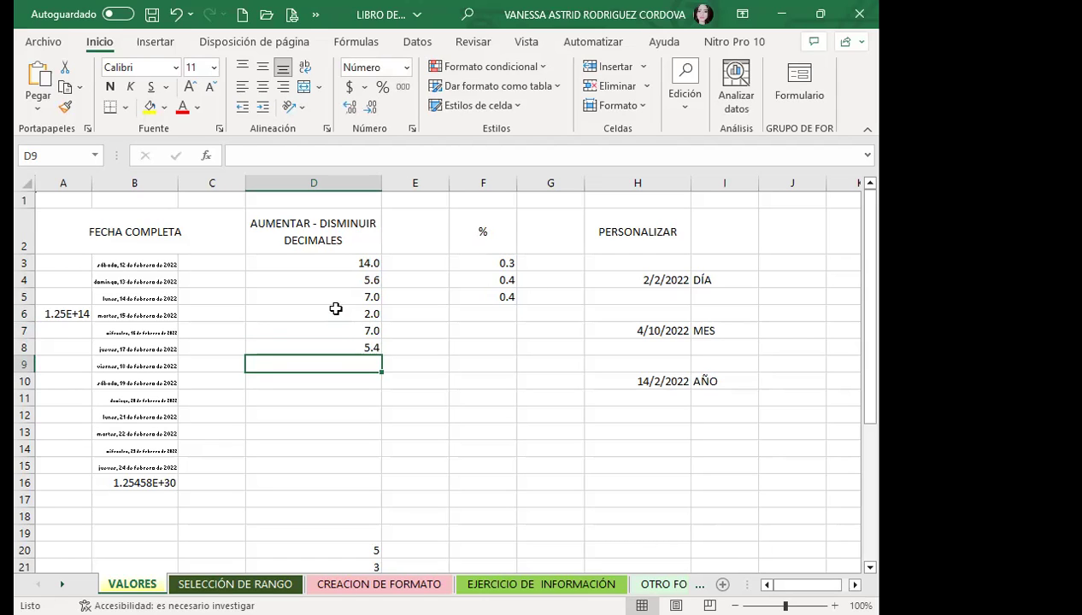
click(340, 262)
Select D3:D9, then scroll down to the lower block of values.
drag(340, 261, 338, 352)
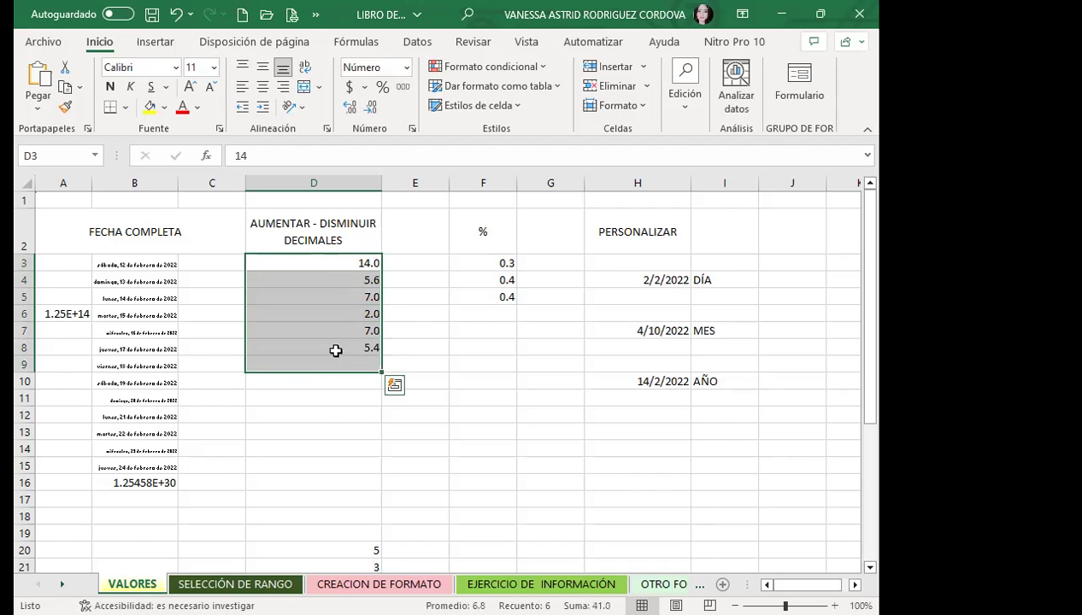
scroll(323, 393, down, 1)
scroll(314, 451, down, 2)
scroll(315, 450, up, 1)
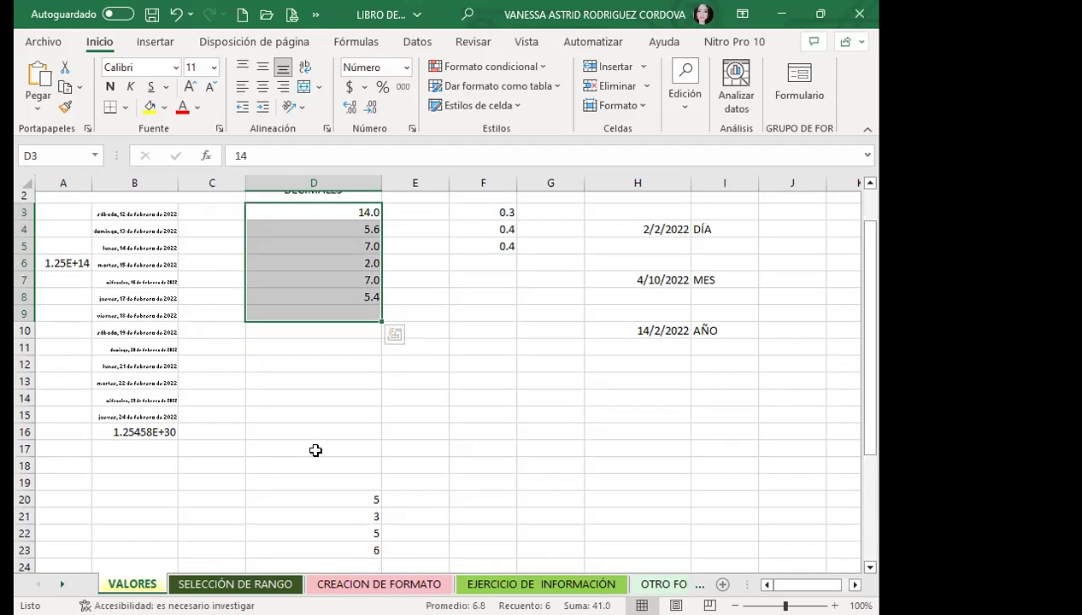
scroll(314, 445, up, 1)
click(315, 413)
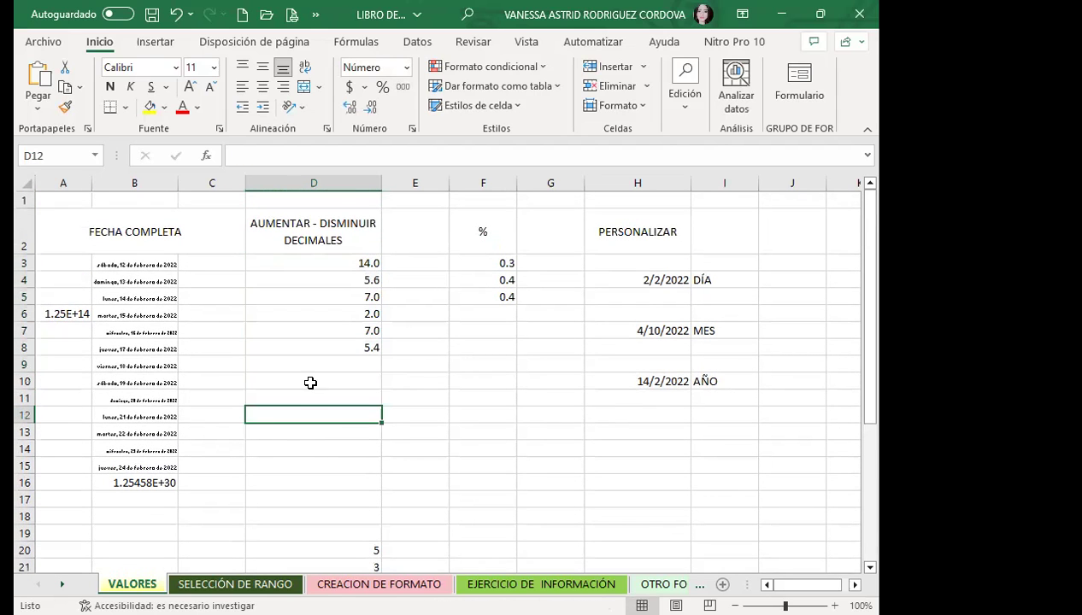
scroll(292, 430, down, 2)
scroll(297, 440, down, 2)
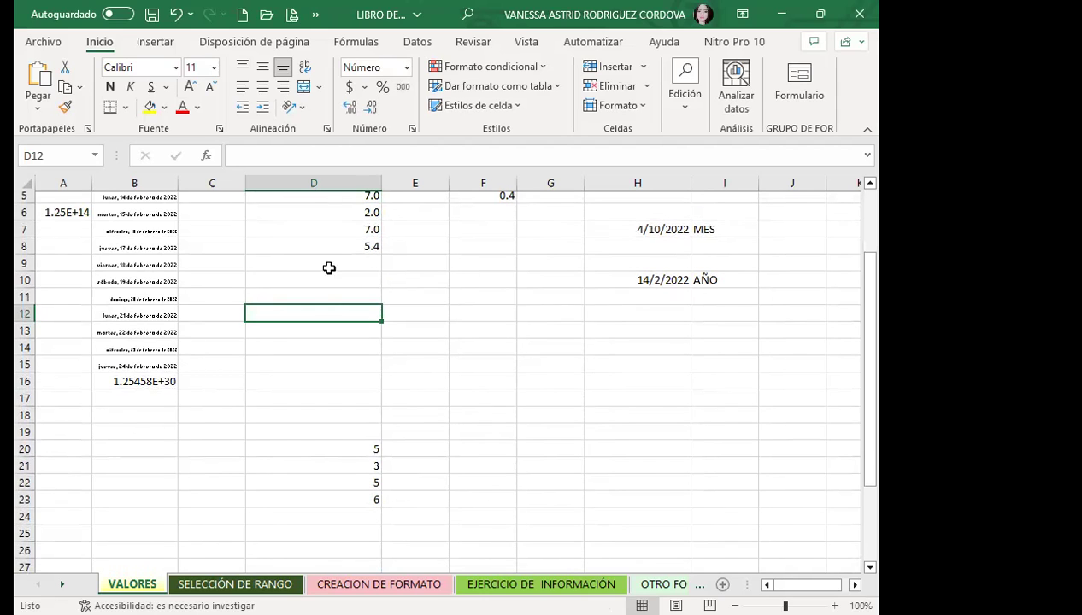
Use Format Painter to copy D7's one-decimal format onto D20:D23.
click(339, 227)
scroll(331, 297, up, 2)
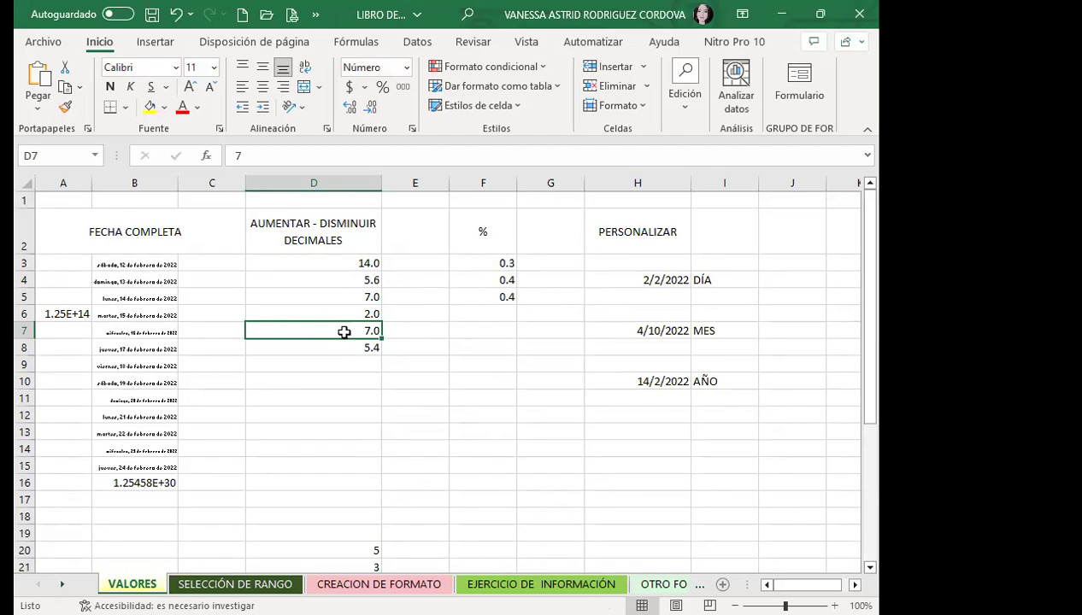
scroll(308, 499, down, 2)
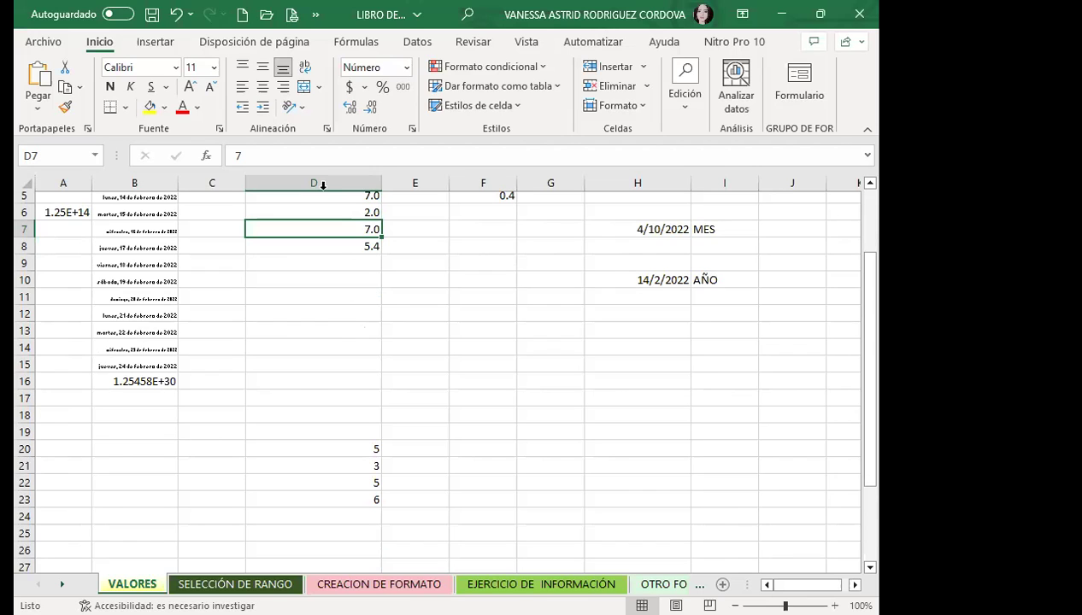
click(65, 107)
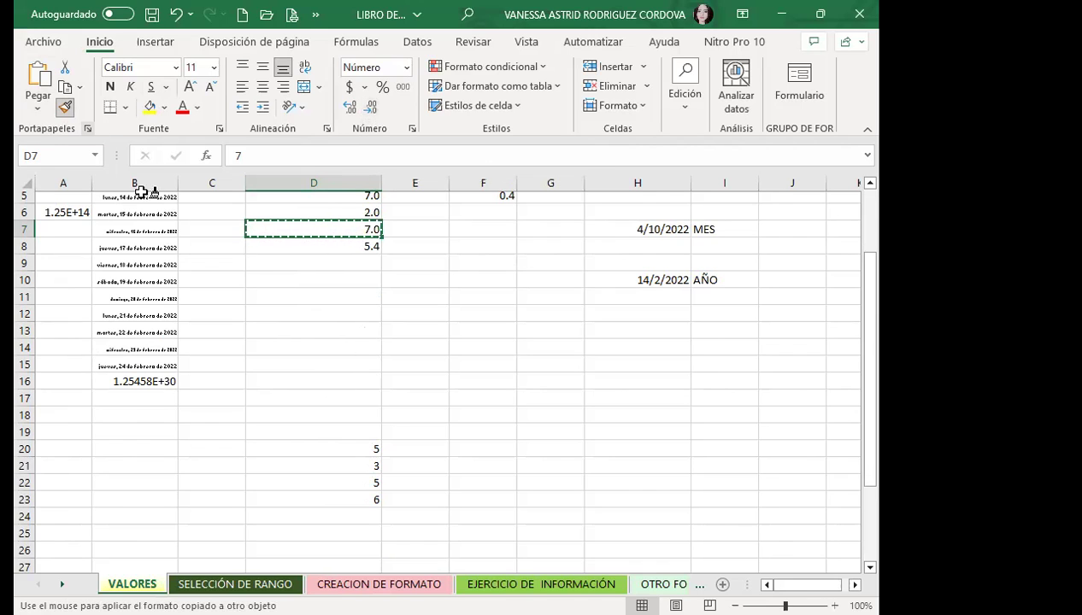
drag(332, 449, 312, 504)
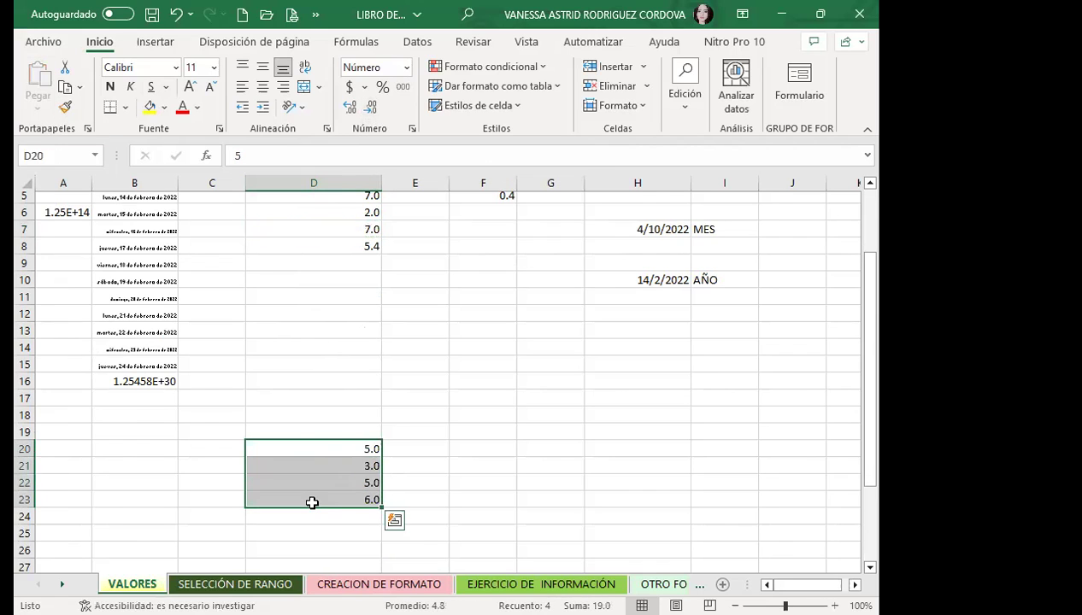
click(329, 407)
Reselect D7 and select D20:D23 to compare their formatting.
click(330, 230)
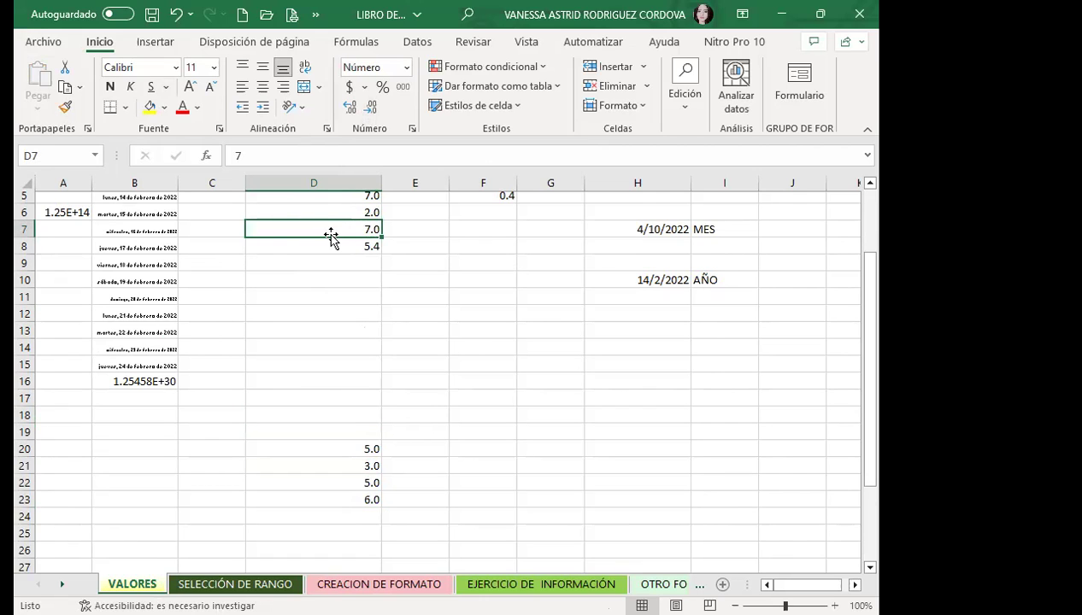
drag(333, 448, 332, 500)
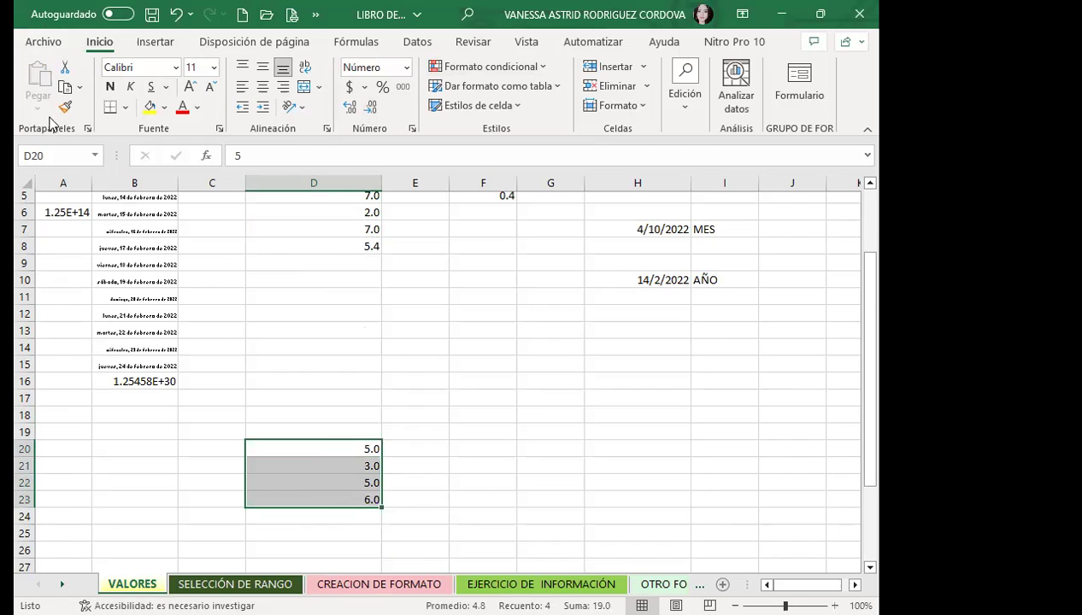
click(335, 343)
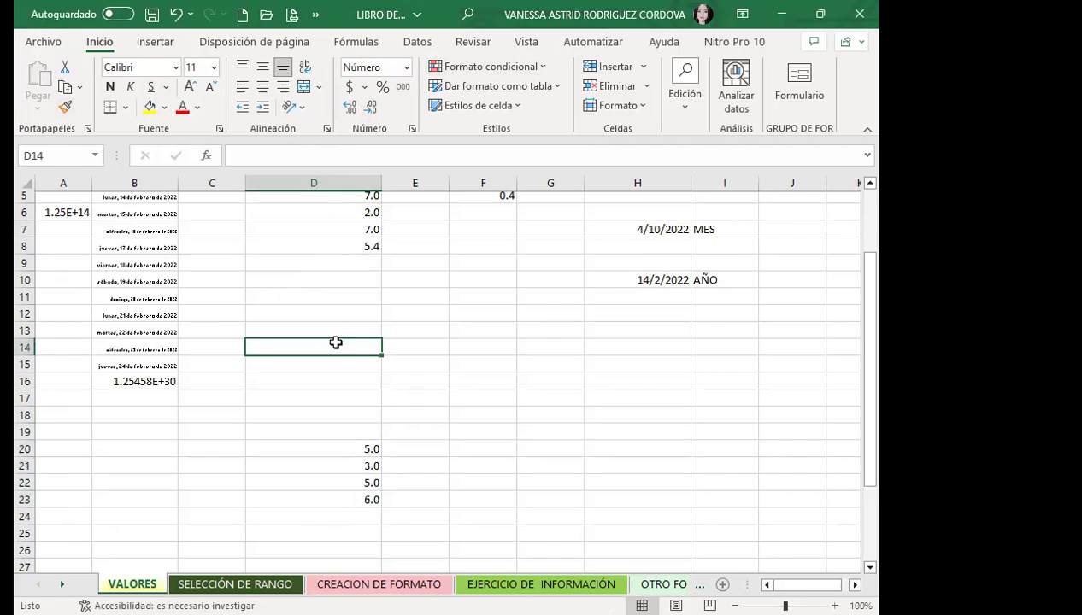
scroll(335, 346, up, 2)
scroll(335, 367, down, 2)
scroll(399, 316, up, 2)
Apply D6's number format to the D20 block with Format Painter and verify it.
click(349, 316)
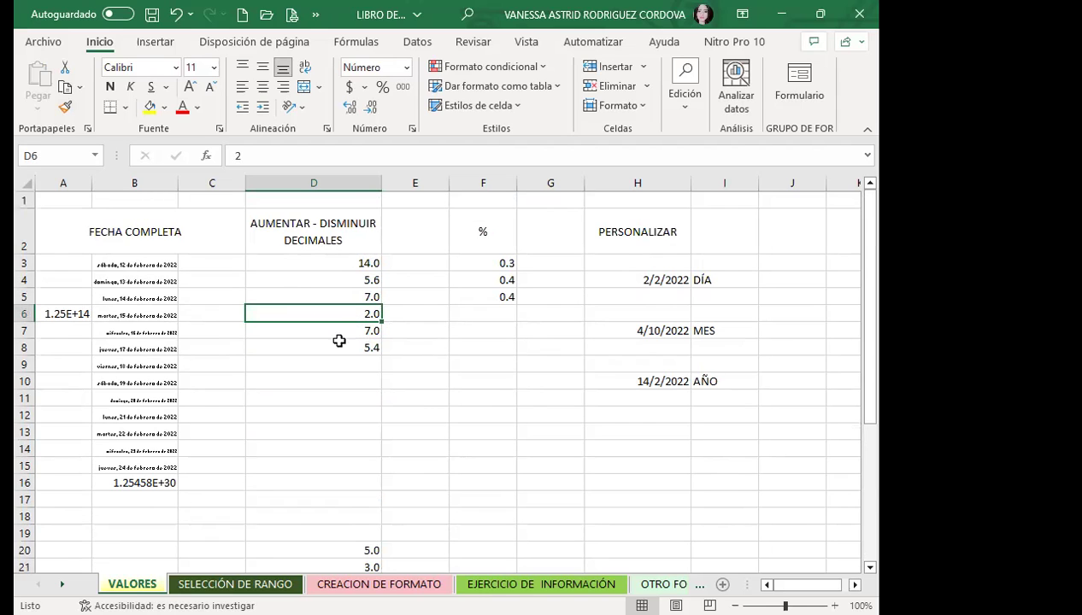
click(64, 111)
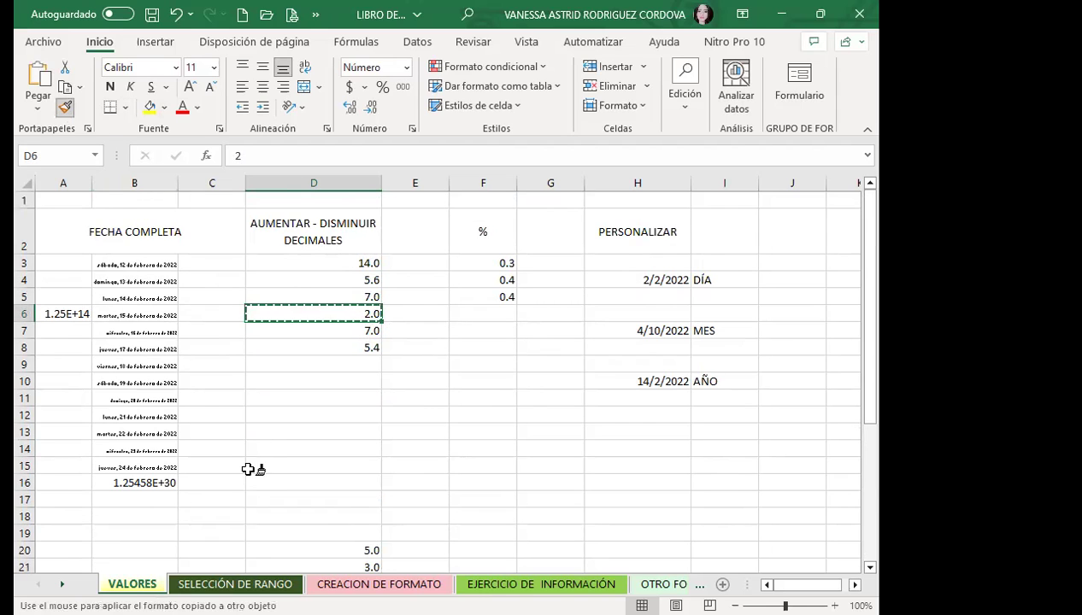
scroll(254, 468, down, 2)
drag(336, 447, 334, 531)
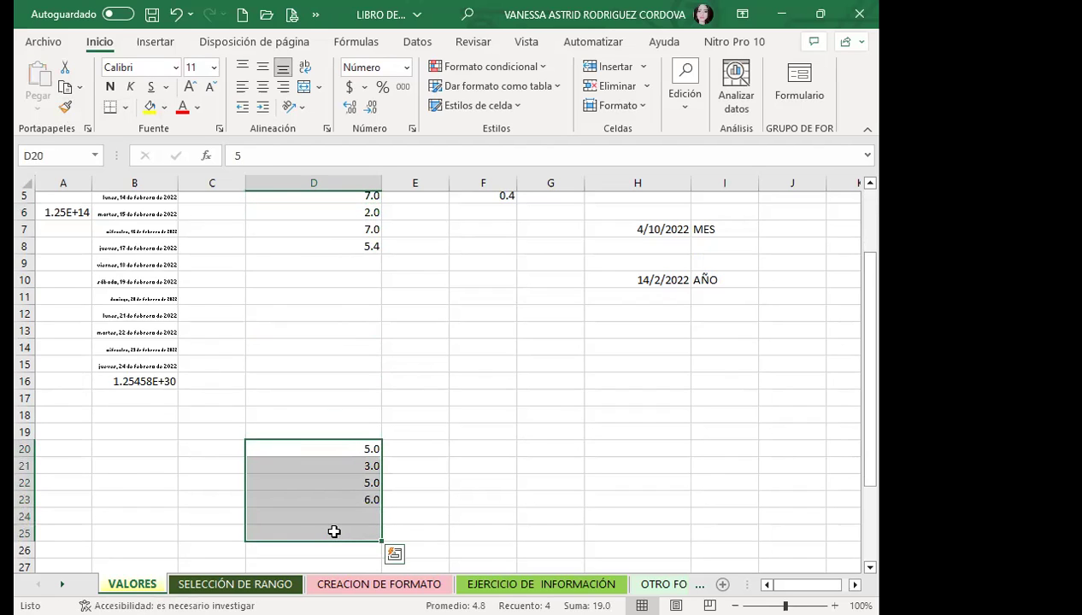
click(324, 448)
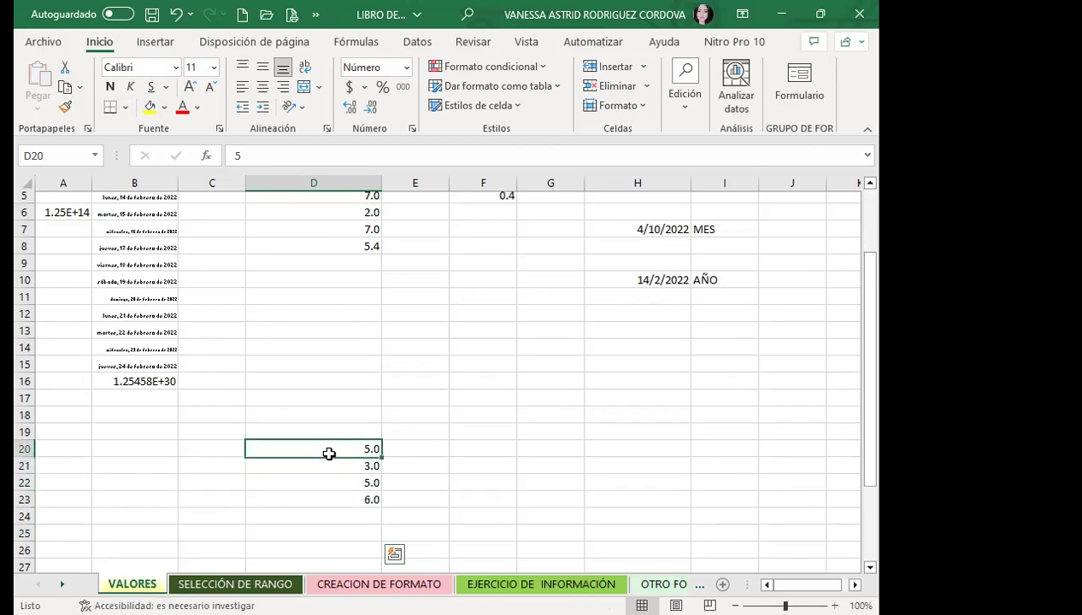
click(345, 231)
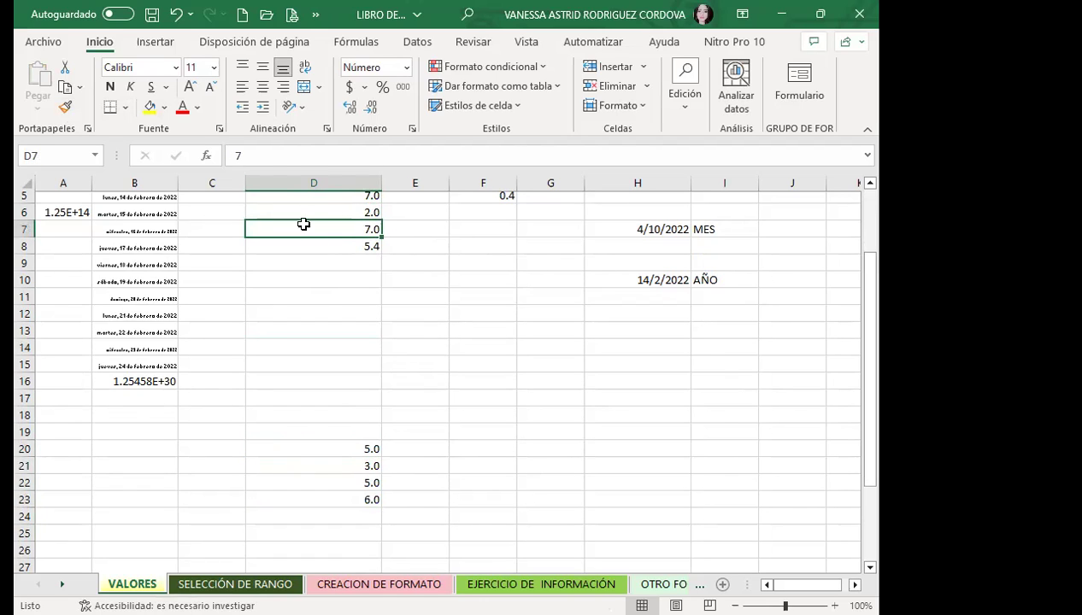
drag(337, 448, 342, 510)
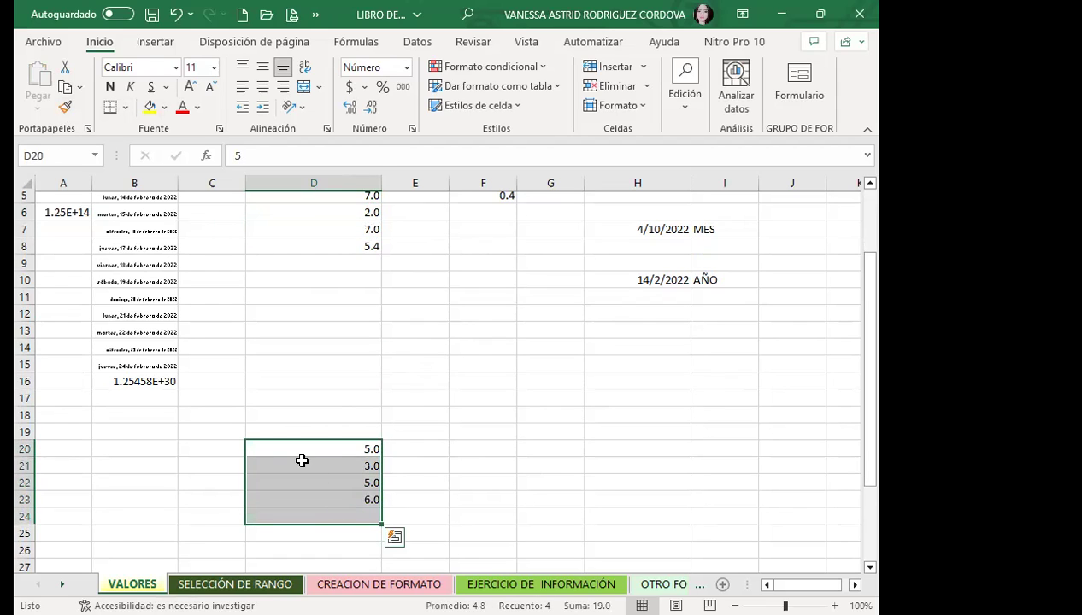
scroll(299, 460, up, 2)
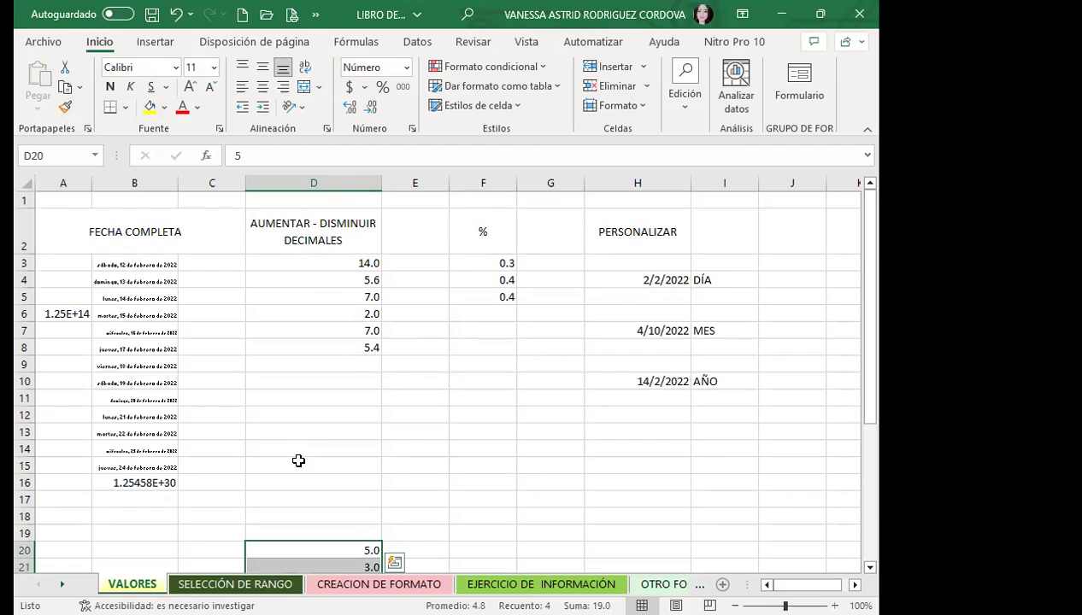
Change F5 from 0.4 to 0.5, then select F3:F5.
click(463, 263)
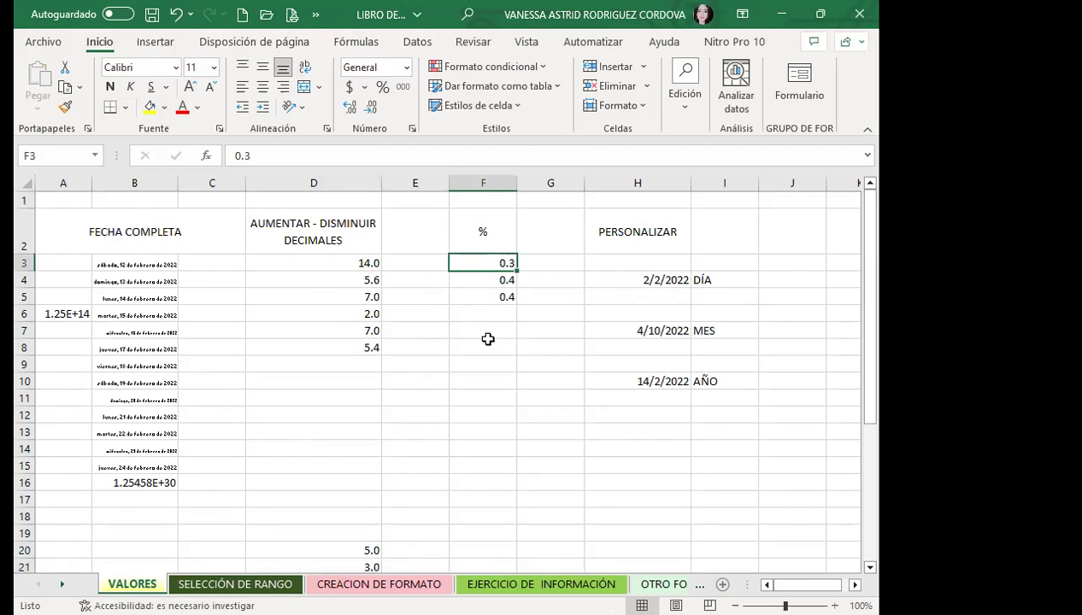
drag(488, 263, 487, 299)
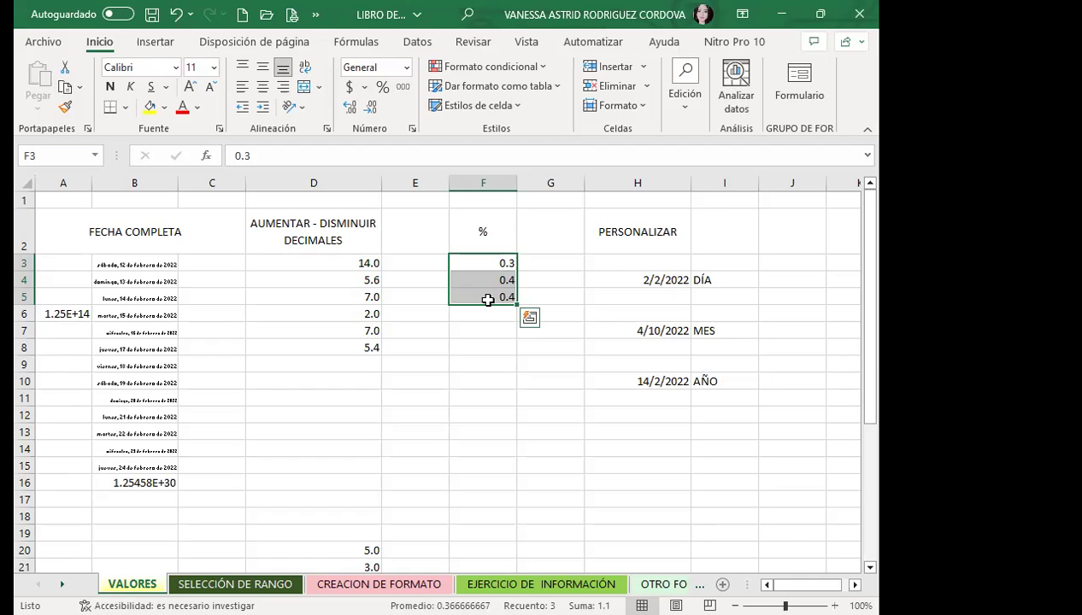
click(487, 300)
text(0.5)
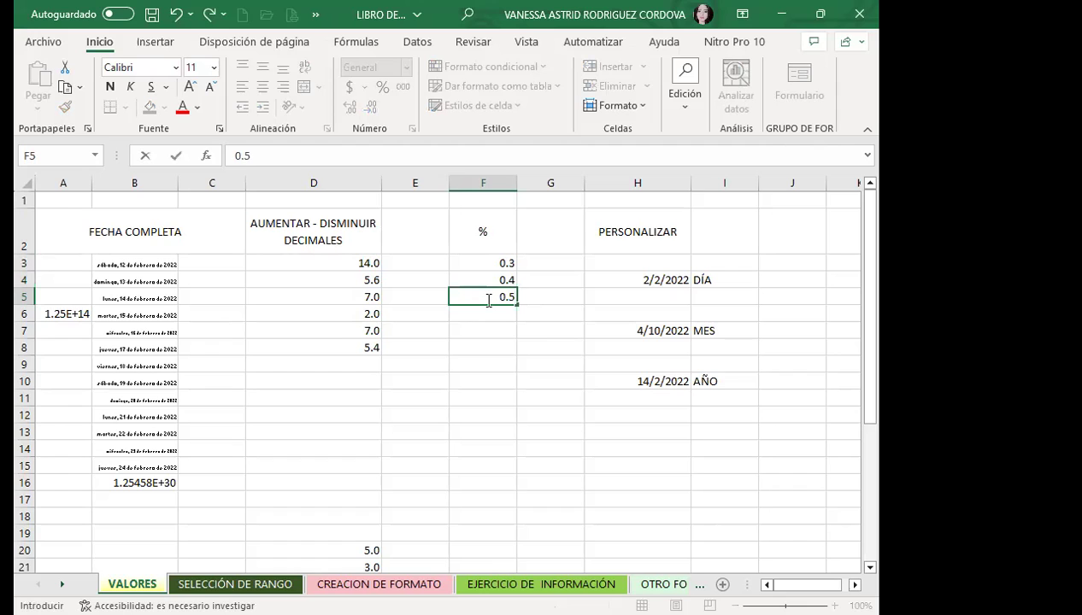
key(Return)
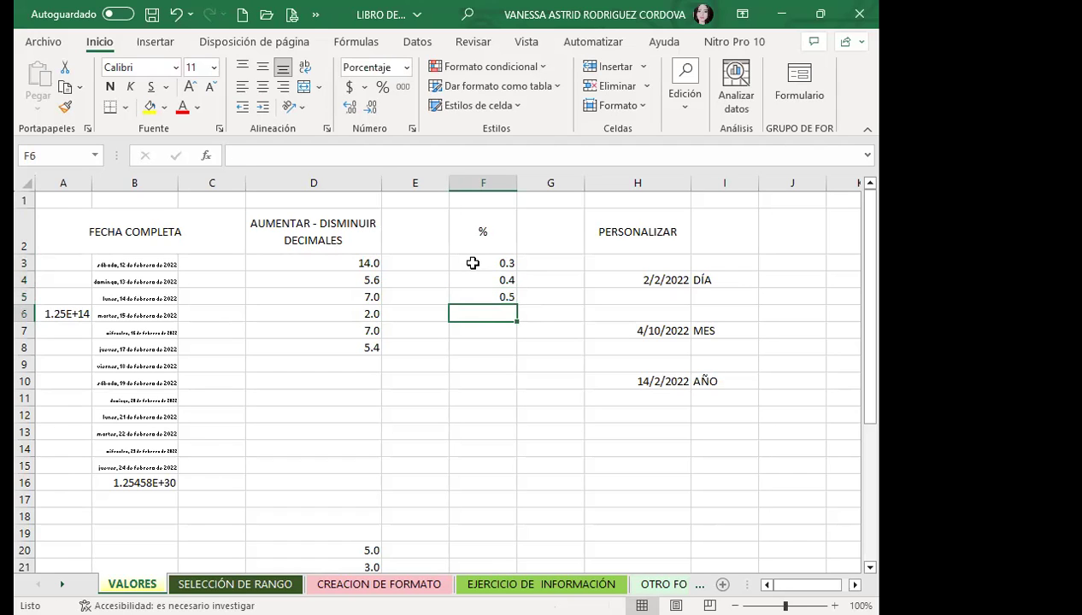
click(473, 263)
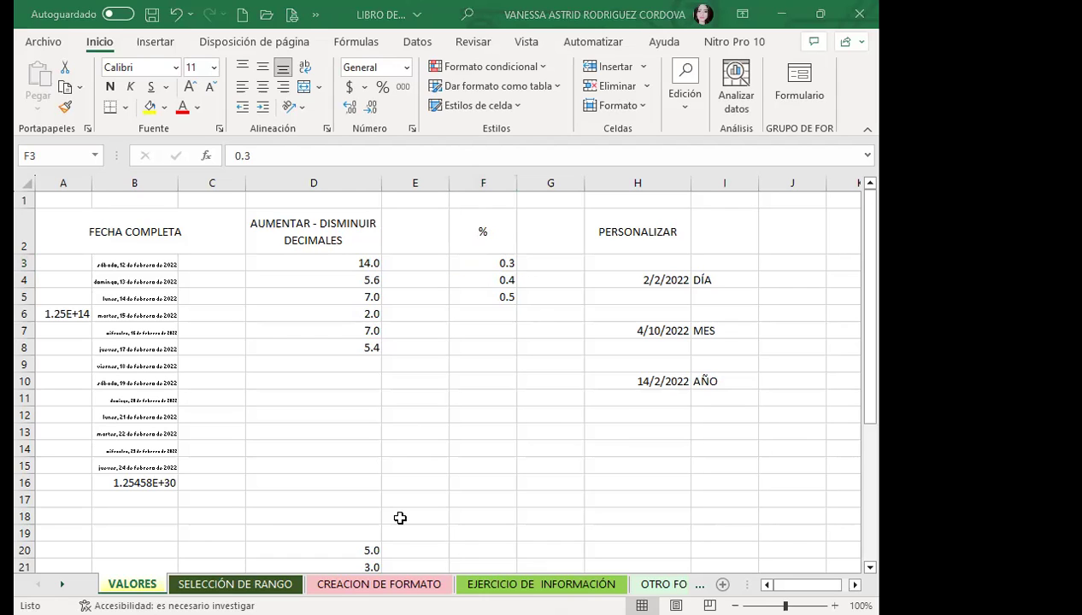
click(472, 261)
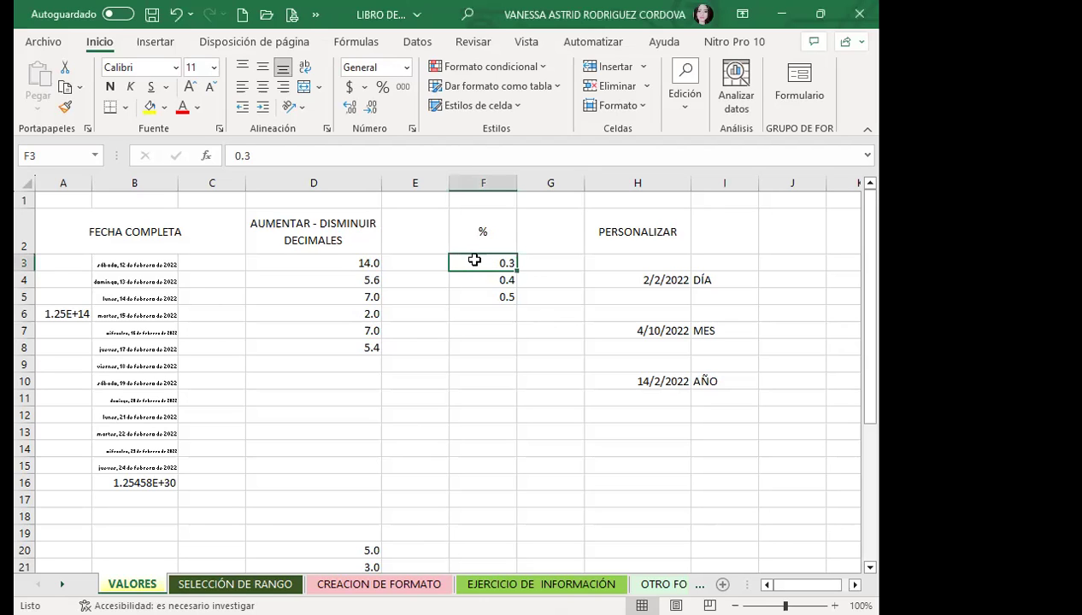
drag(475, 260, 473, 294)
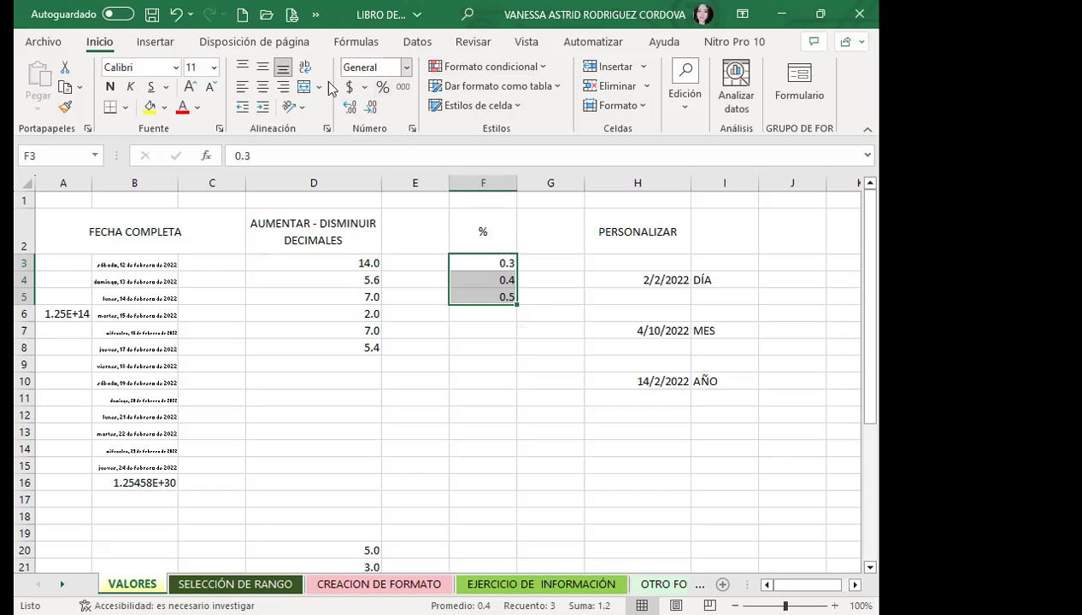
Apply Percent Style to F3:F5 so they read 30%, 40% and 50%.
click(381, 89)
click(482, 324)
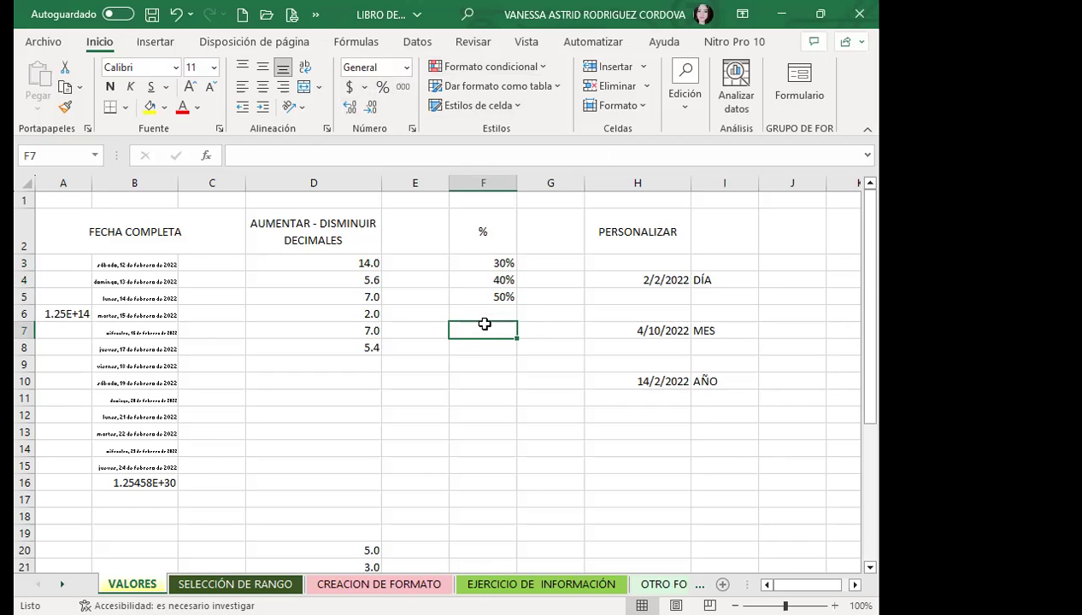
drag(476, 270, 476, 299)
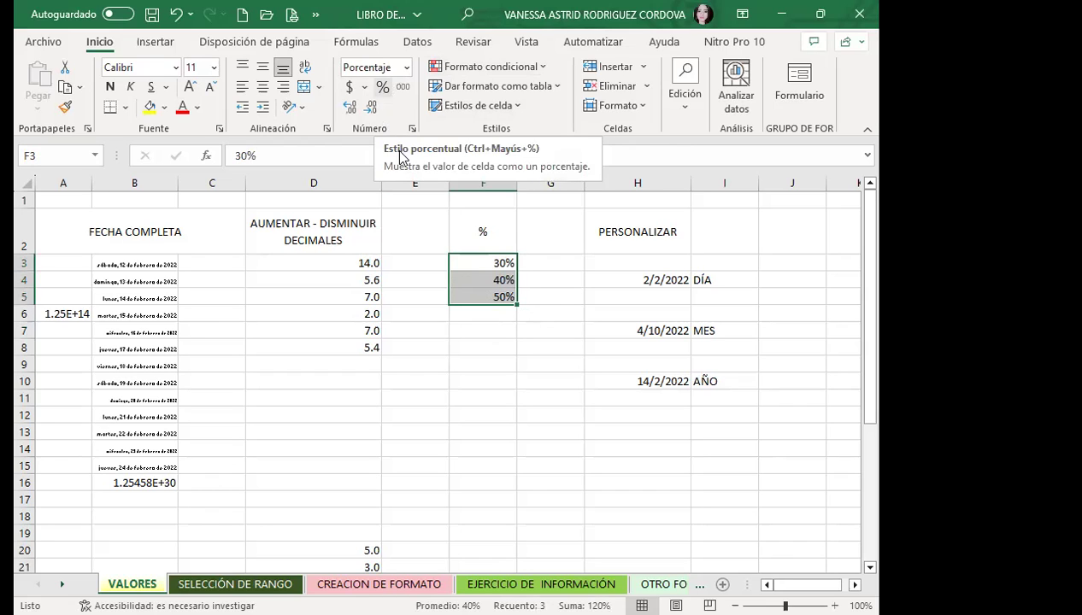
click(456, 341)
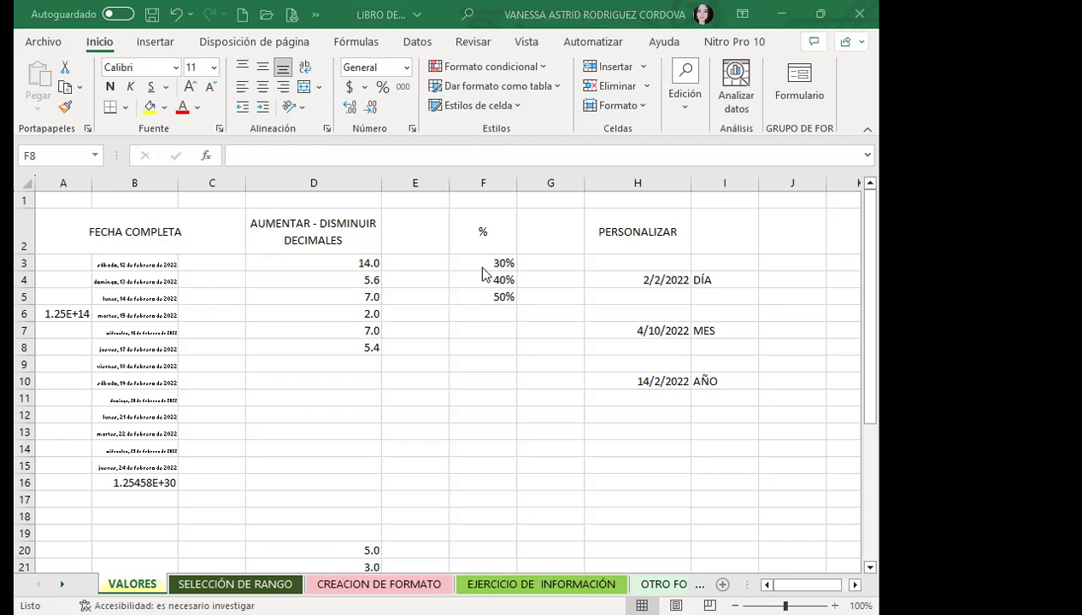
click(474, 315)
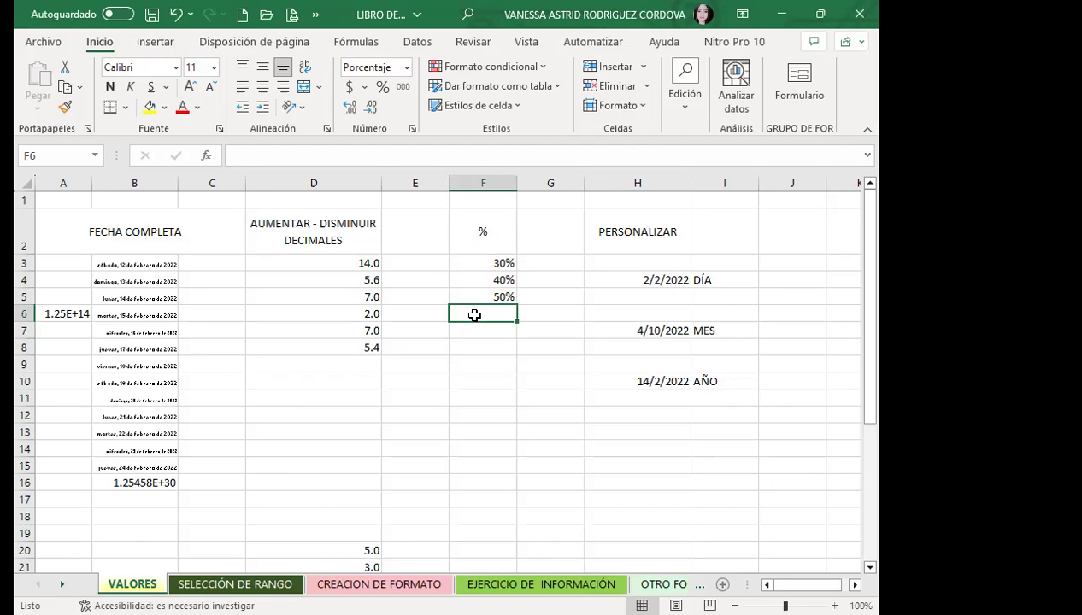
Apply Percent Style to D20:D23, showing 500%, 300%, 500% and 600%.
scroll(313, 526, down, 1)
drag(313, 500, 313, 550)
click(384, 89)
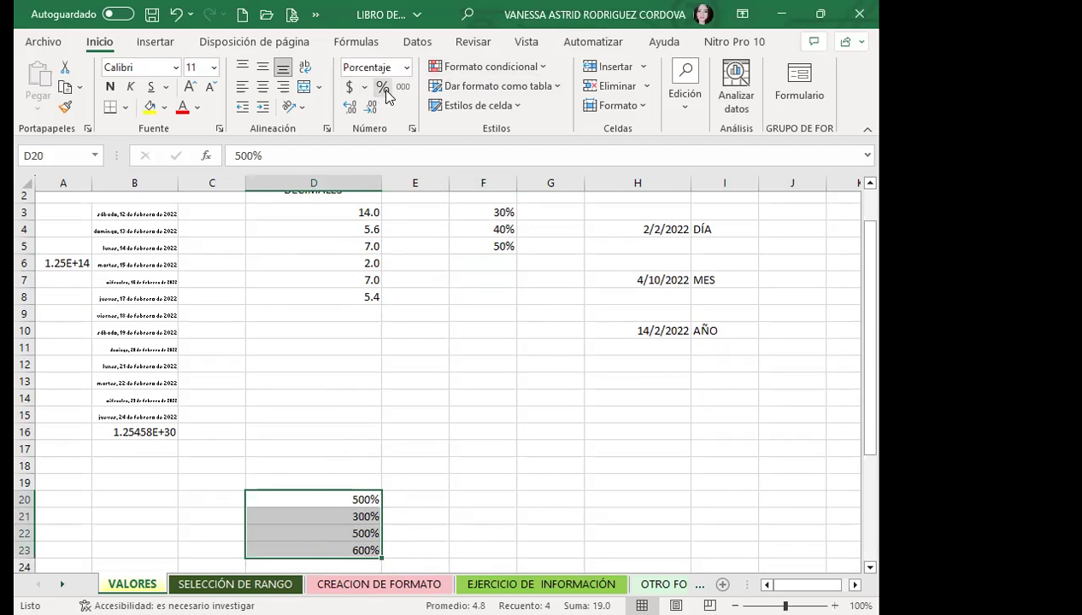
scroll(418, 479, down, 2)
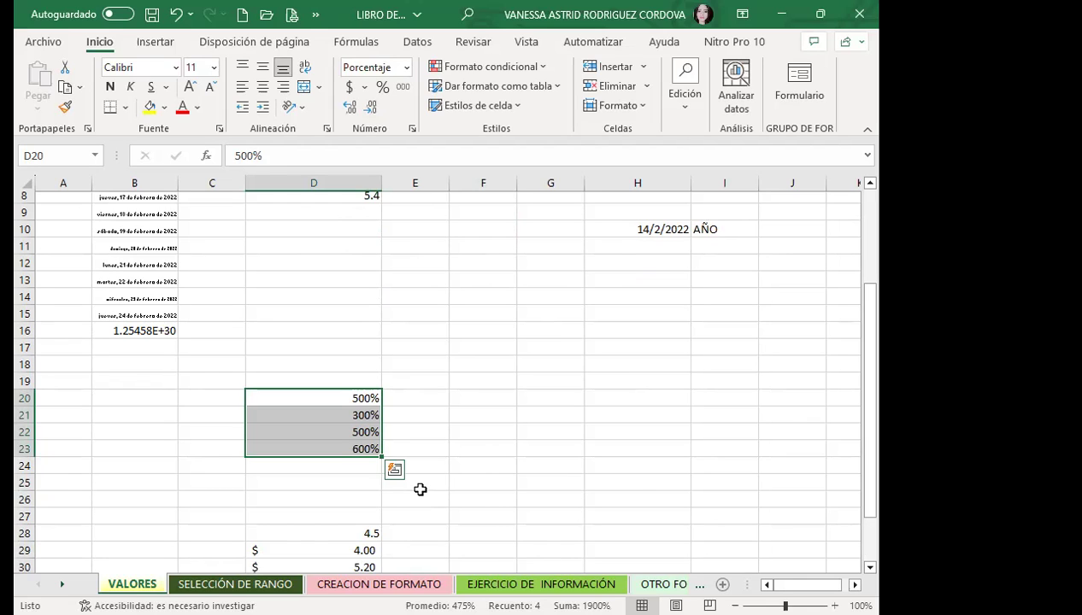
scroll(446, 375, up, 3)
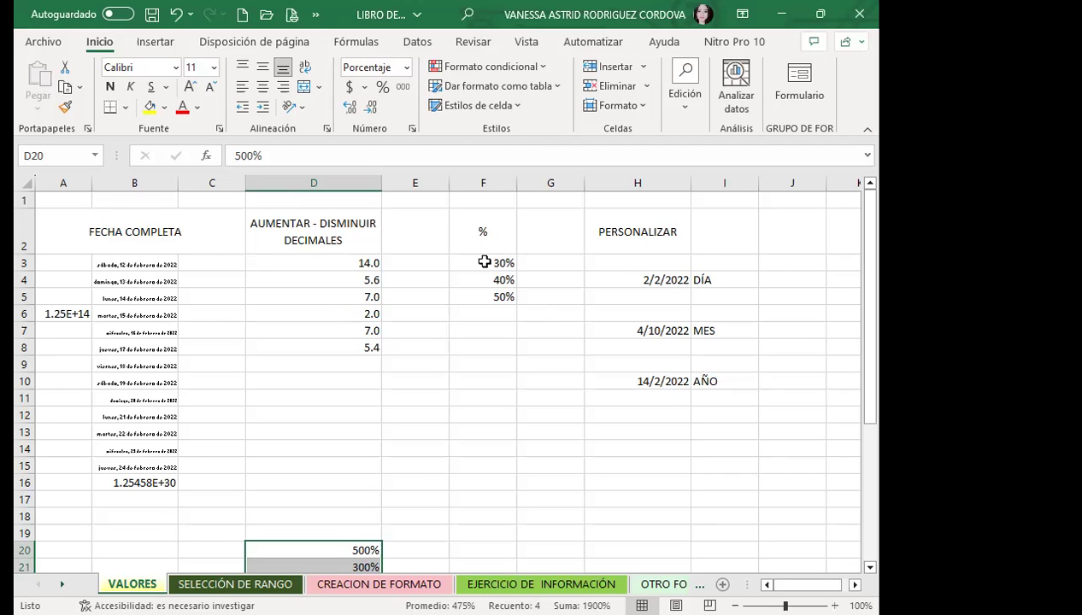
key(ctrl+v)
scroll(323, 411, down, 1)
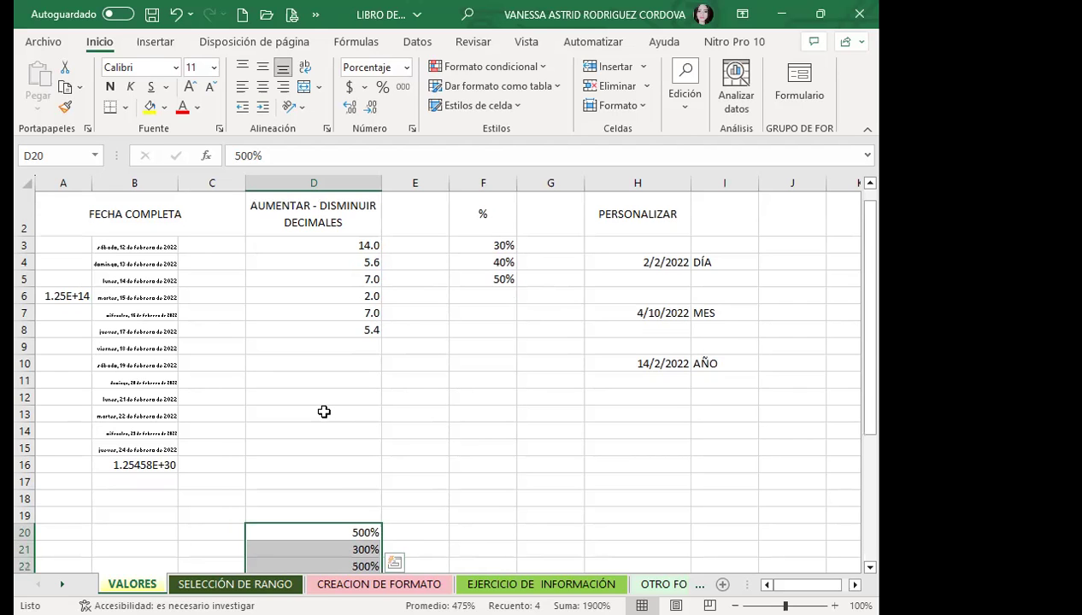
scroll(324, 412, down, 5)
click(290, 402)
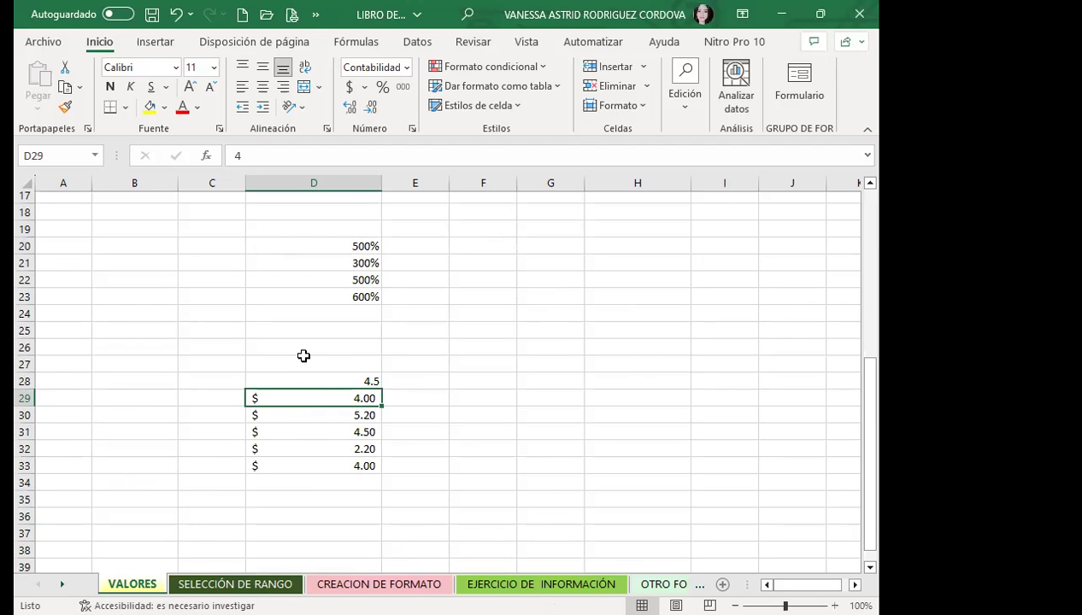
scroll(305, 357, up, 5)
click(338, 342)
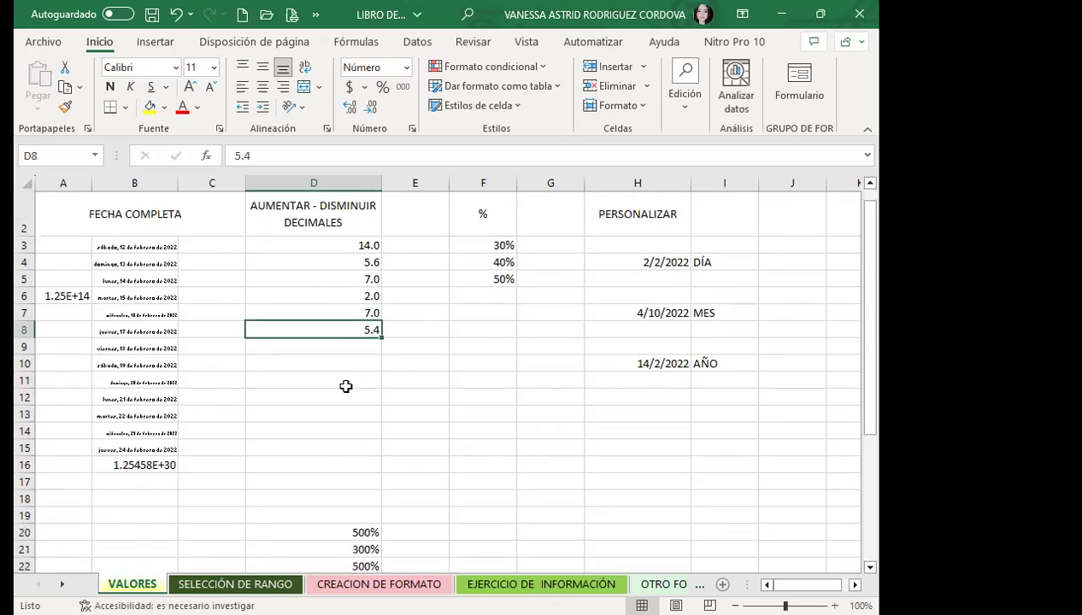
scroll(345, 386, down, 2)
click(308, 401)
key(ctrl+z)
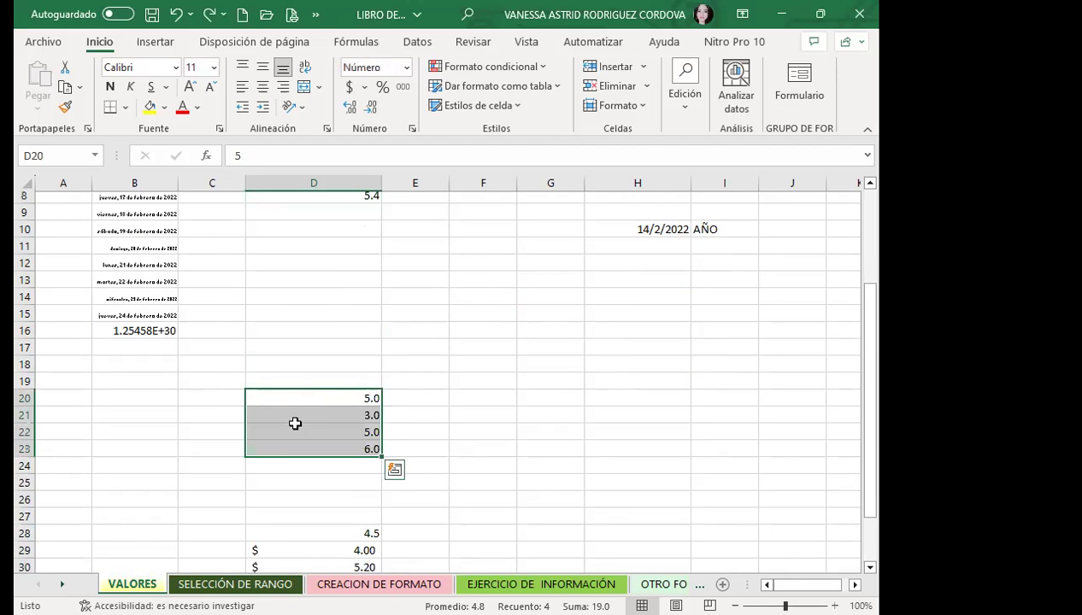
click(305, 393)
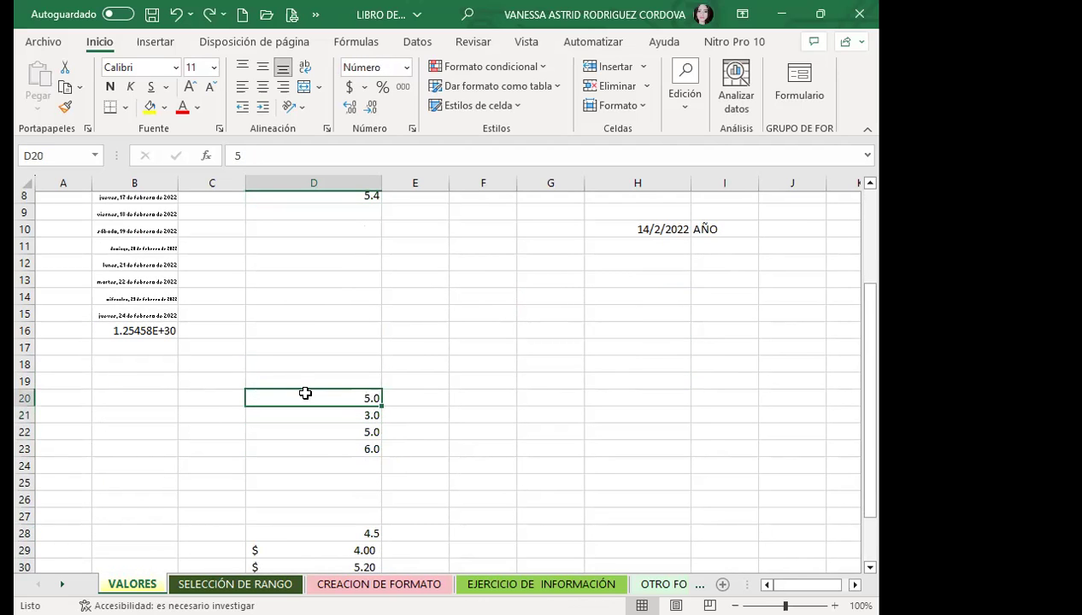
click(398, 67)
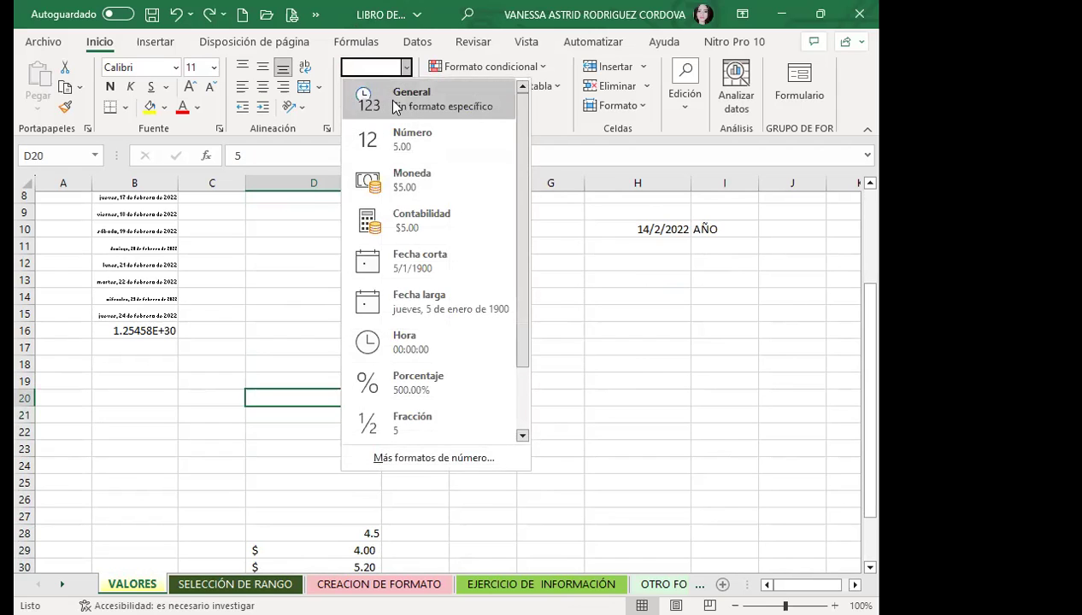
click(389, 101)
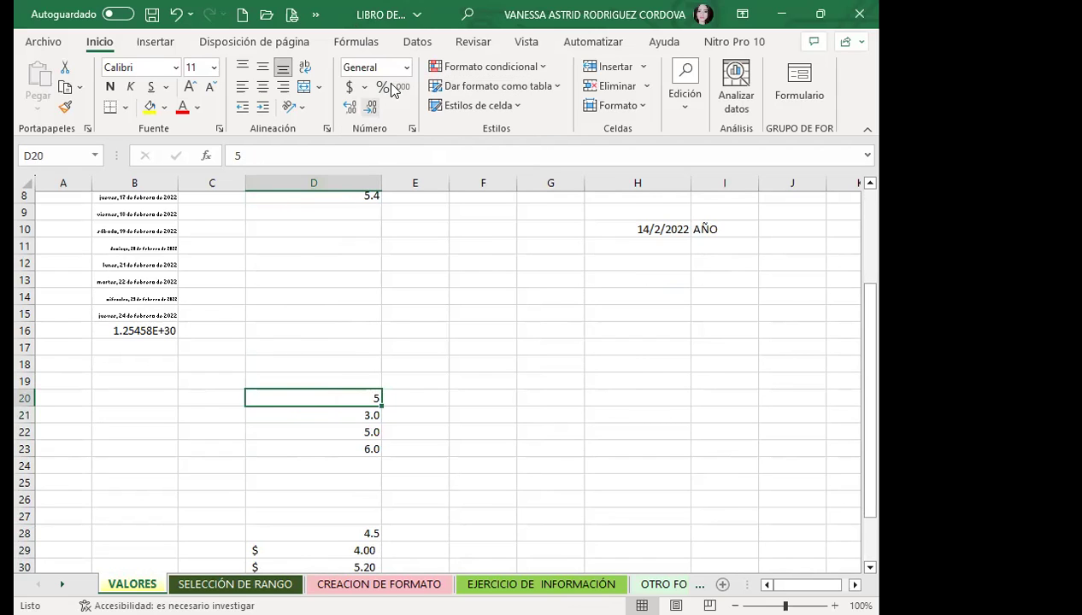
click(408, 362)
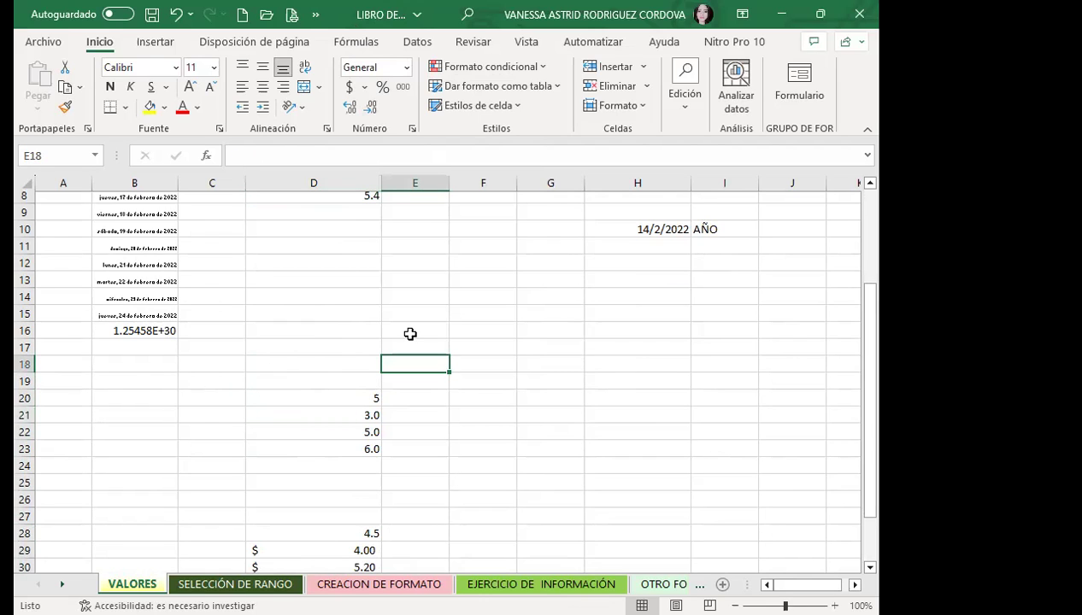
click(340, 412)
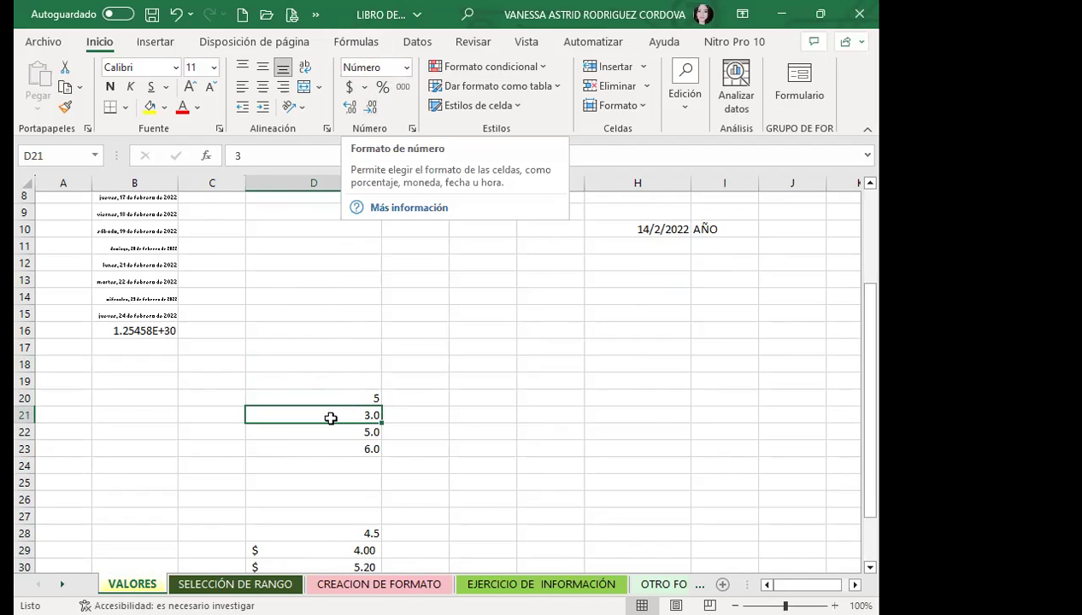
scroll(308, 434, down, 2)
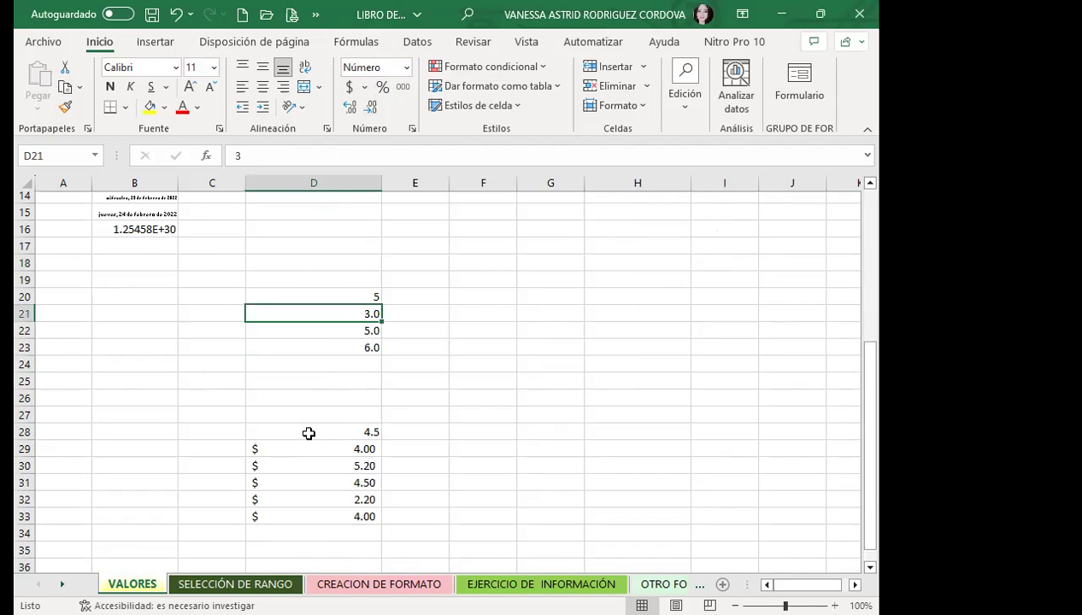
click(304, 448)
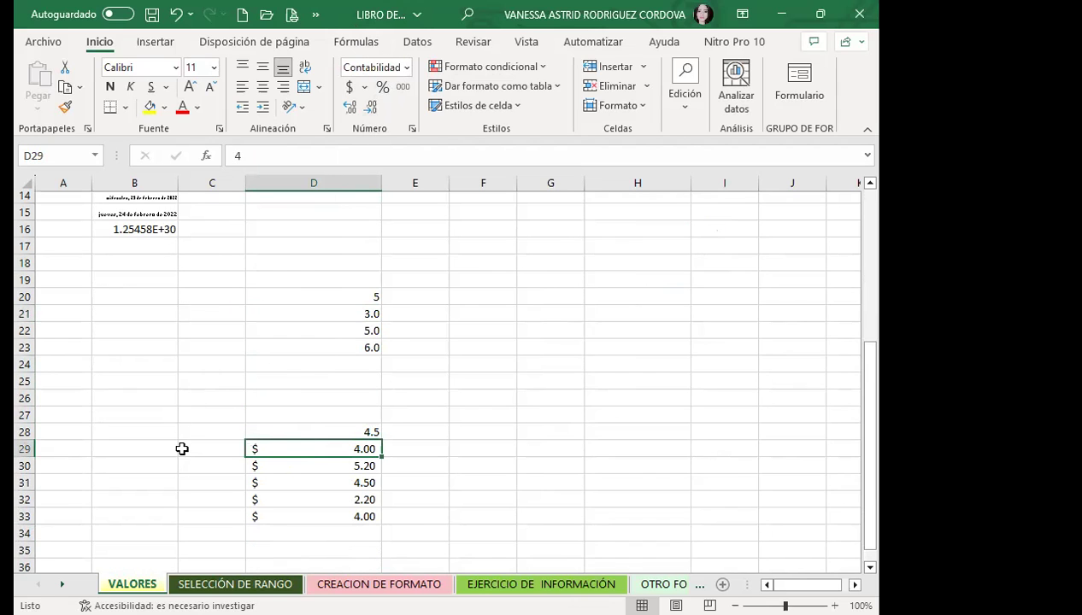
click(291, 465)
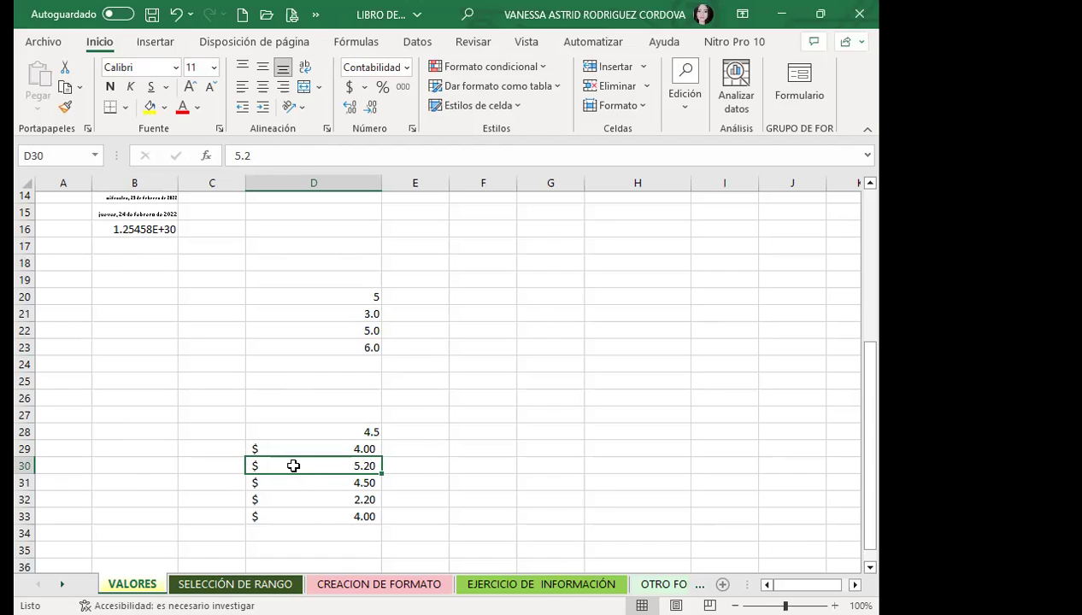
click(437, 305)
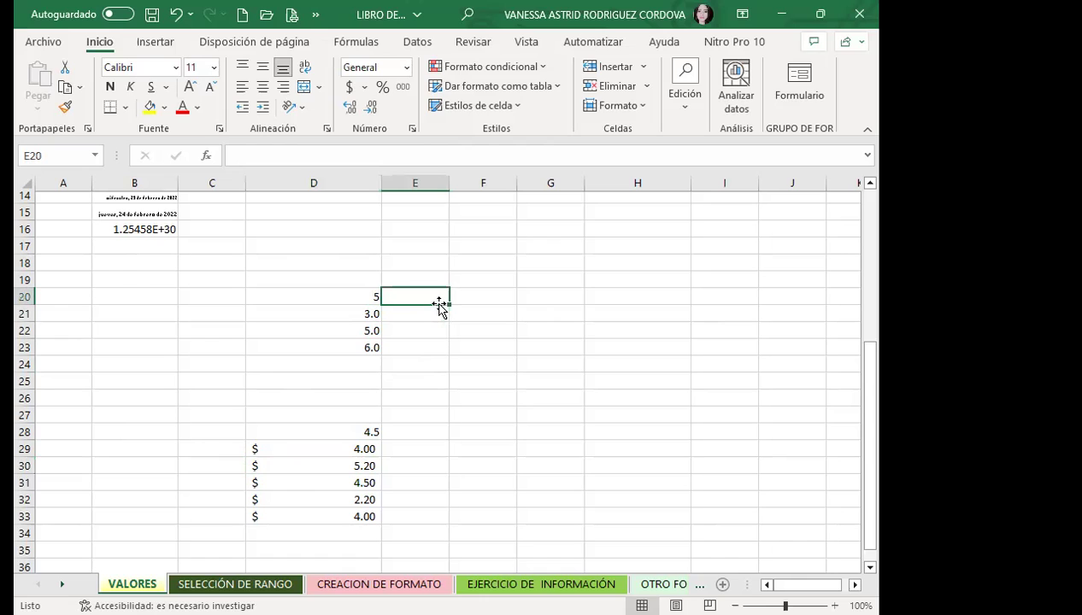
Type $4 into E20 so Excel stores 4 in currency format.
text($)
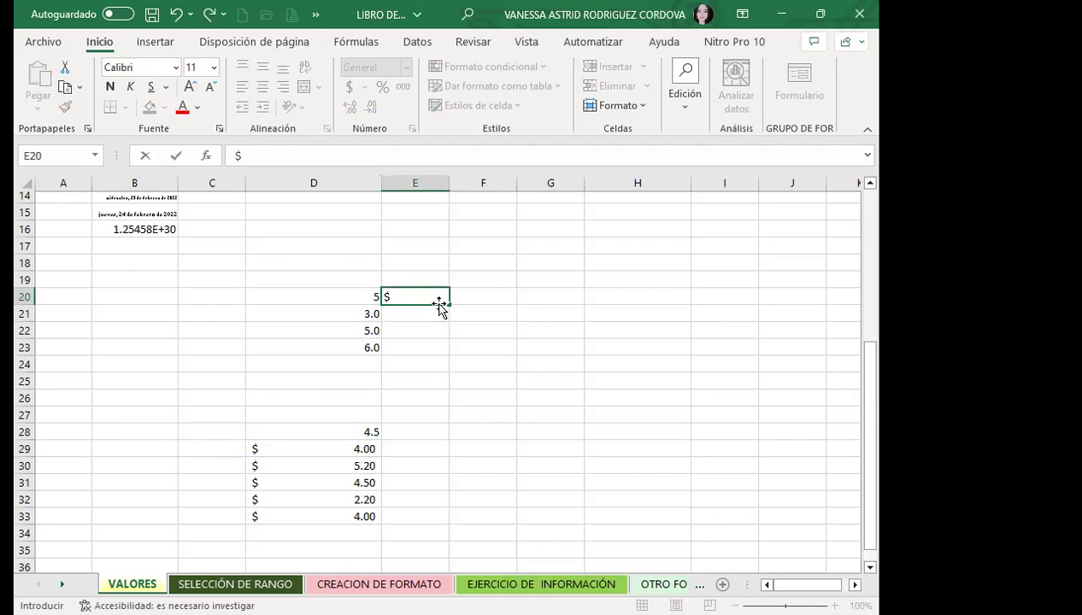
text(4)
key(Return)
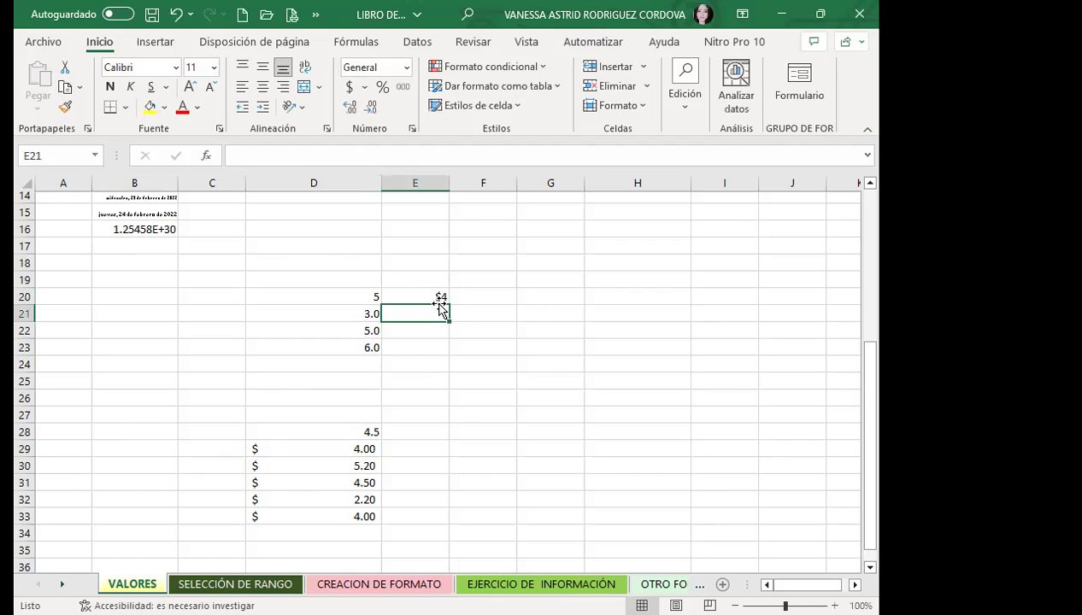
click(419, 298)
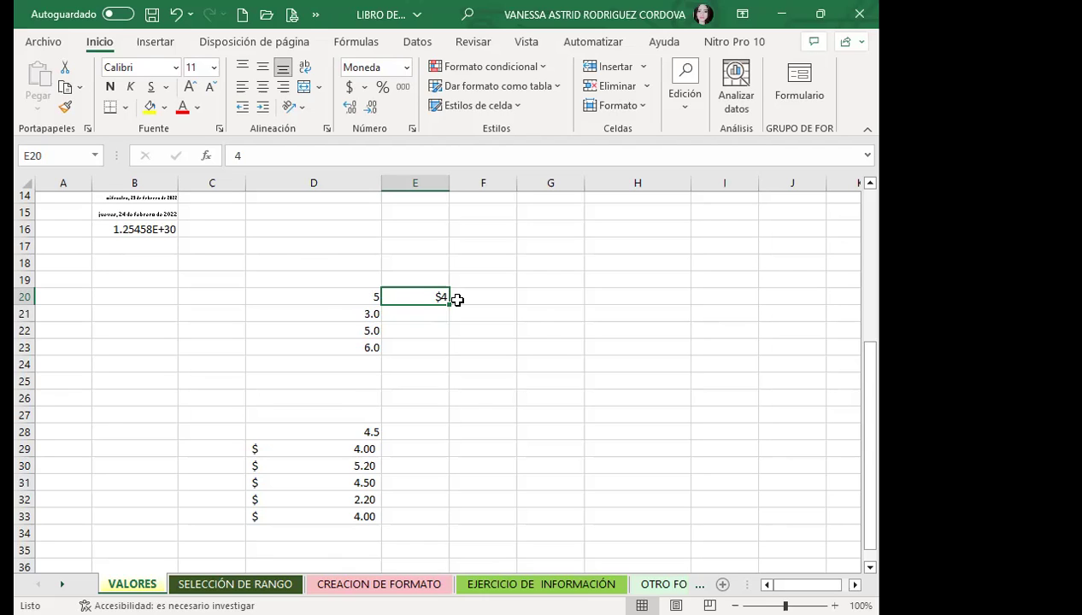
click(490, 292)
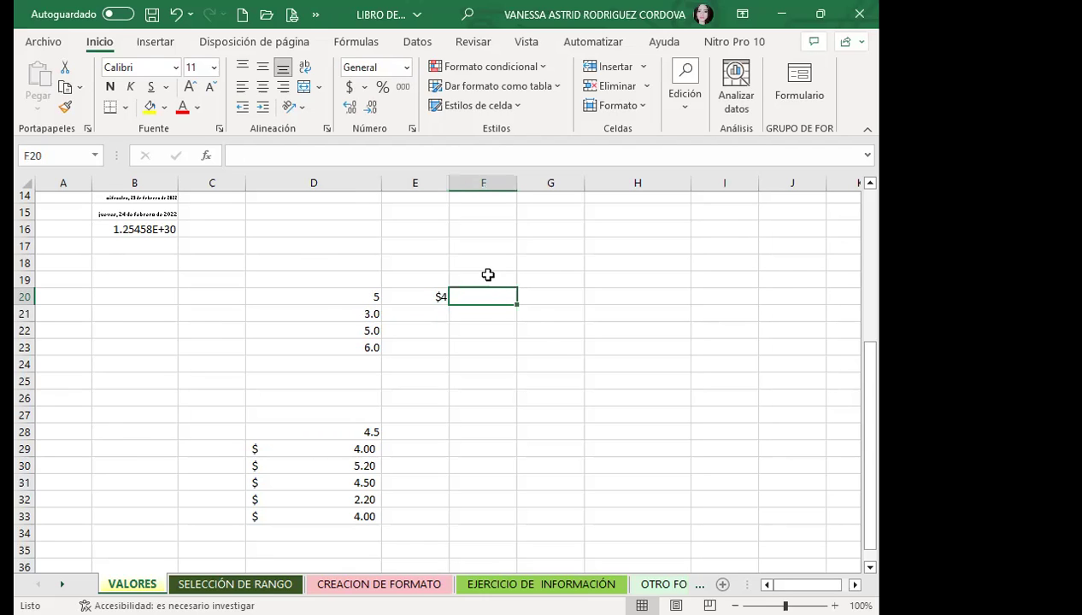
Enter 400 and 500 in F20 and F21.
text(400)
key(Return)
text(5)
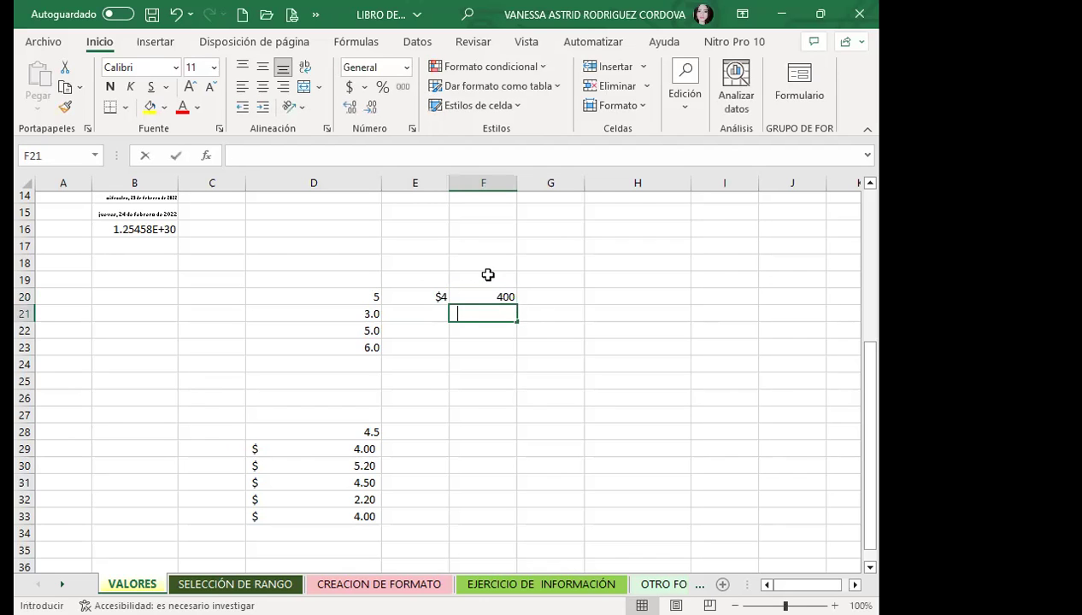
text(00)
key(Return)
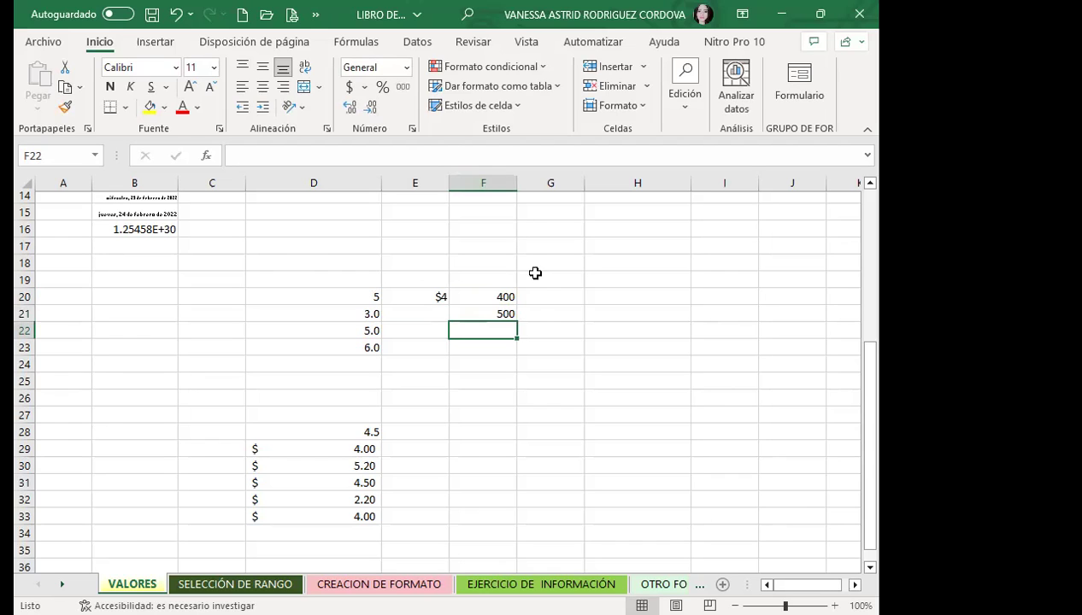
Give G20:G25 the accounting dollar format and enter 5 and 6 in G20:G21.
drag(546, 294, 550, 380)
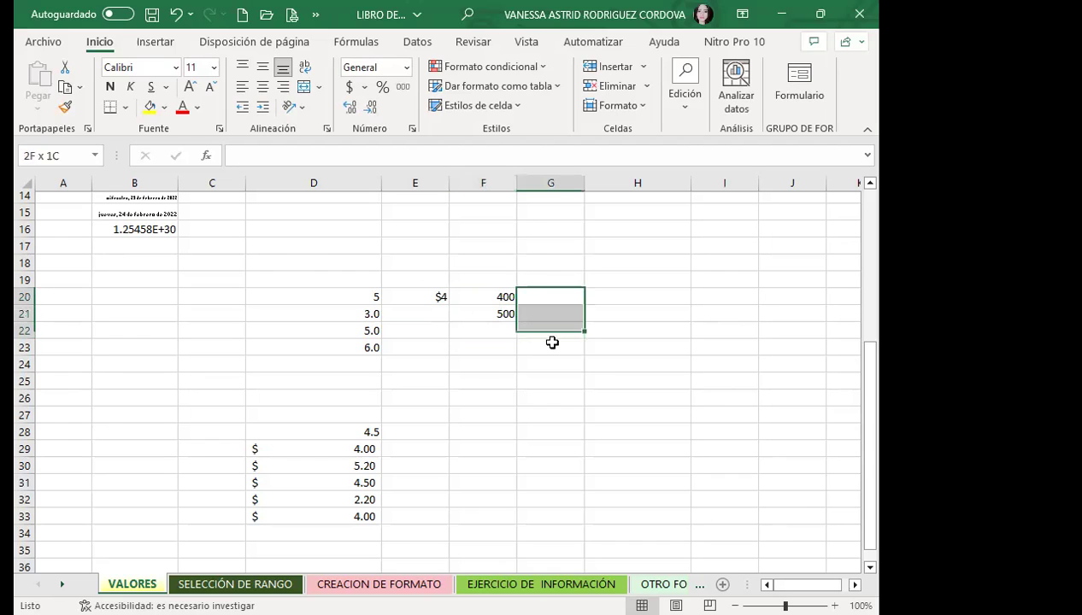
click(350, 94)
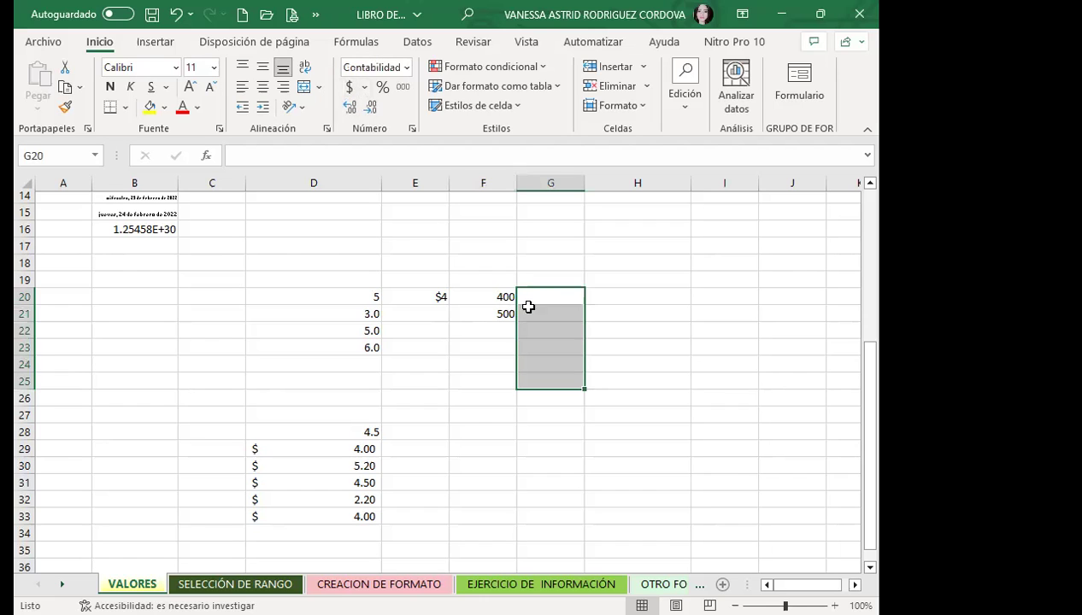
click(534, 293)
text(5)
key(Return)
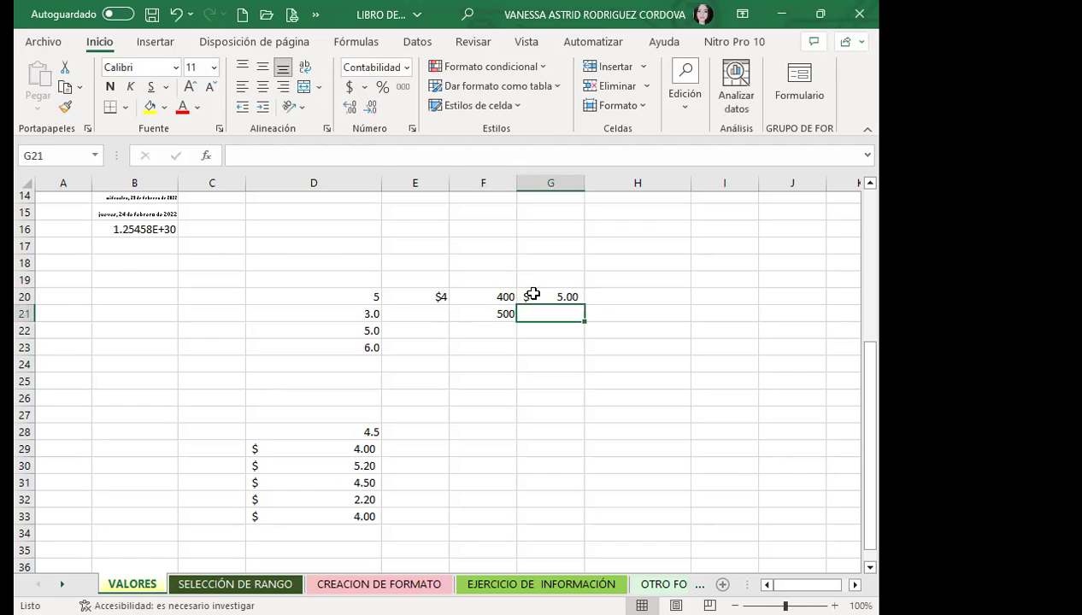
text(6)
key(Return)
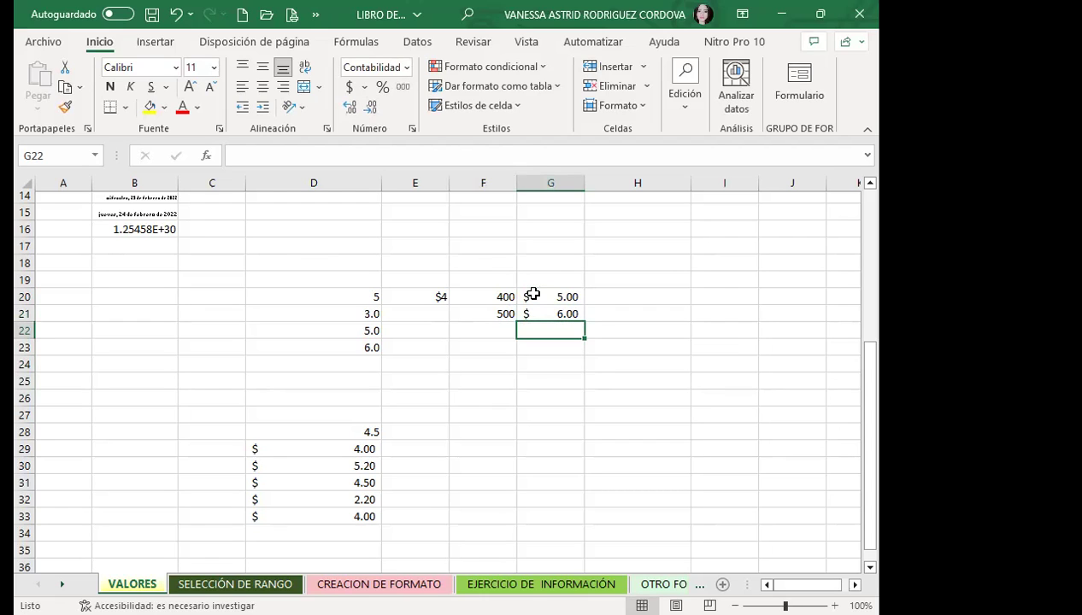
drag(480, 297, 486, 396)
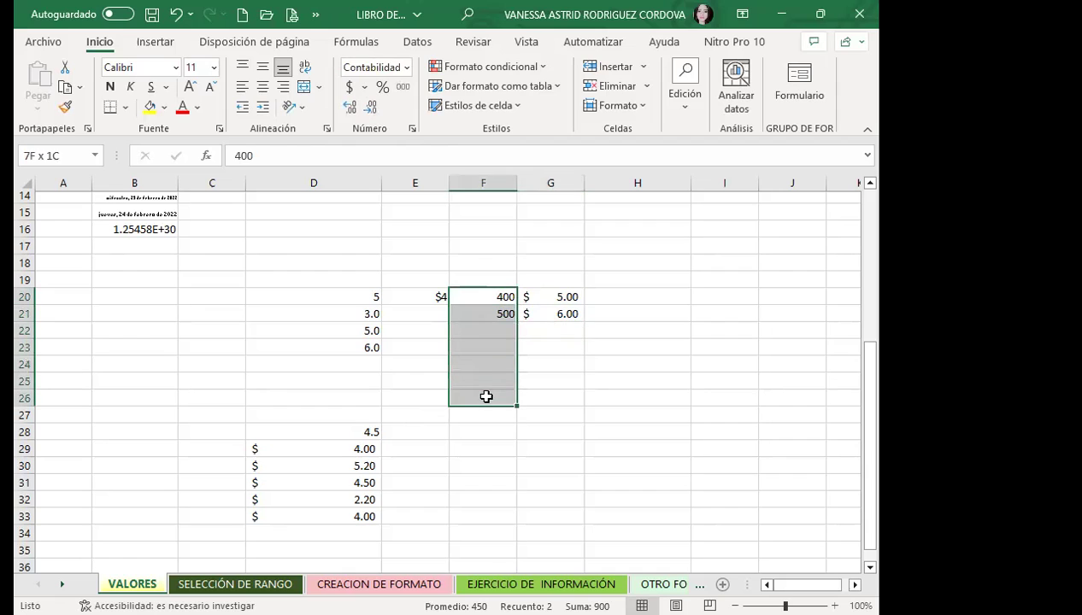
Format F20:F26 as Accounting, trying Moneda briefly, so they read $ 400.00 and $ 500.00.
click(349, 87)
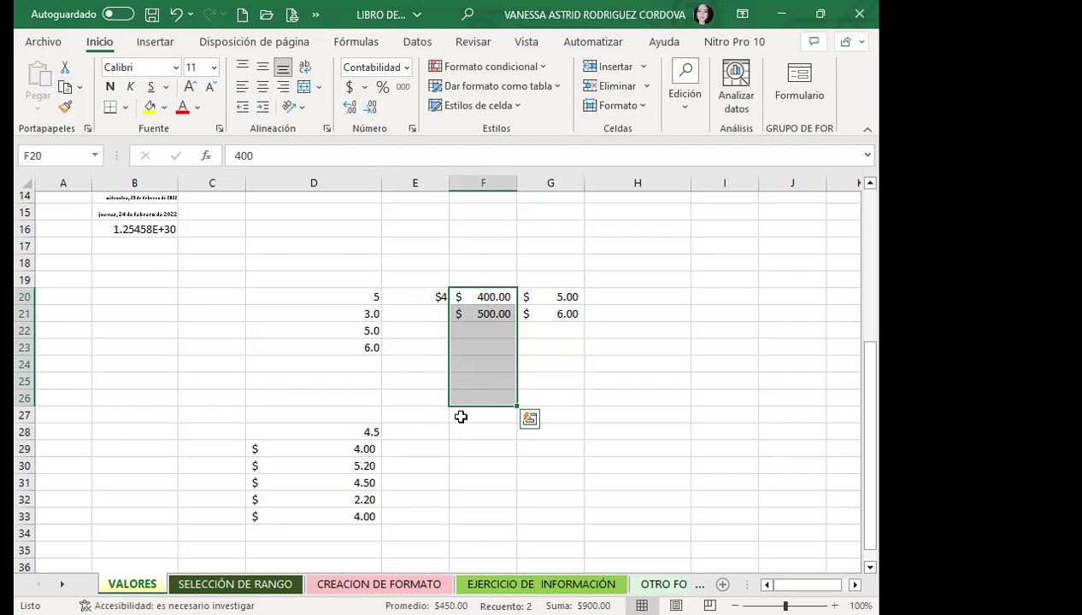
click(406, 67)
click(389, 181)
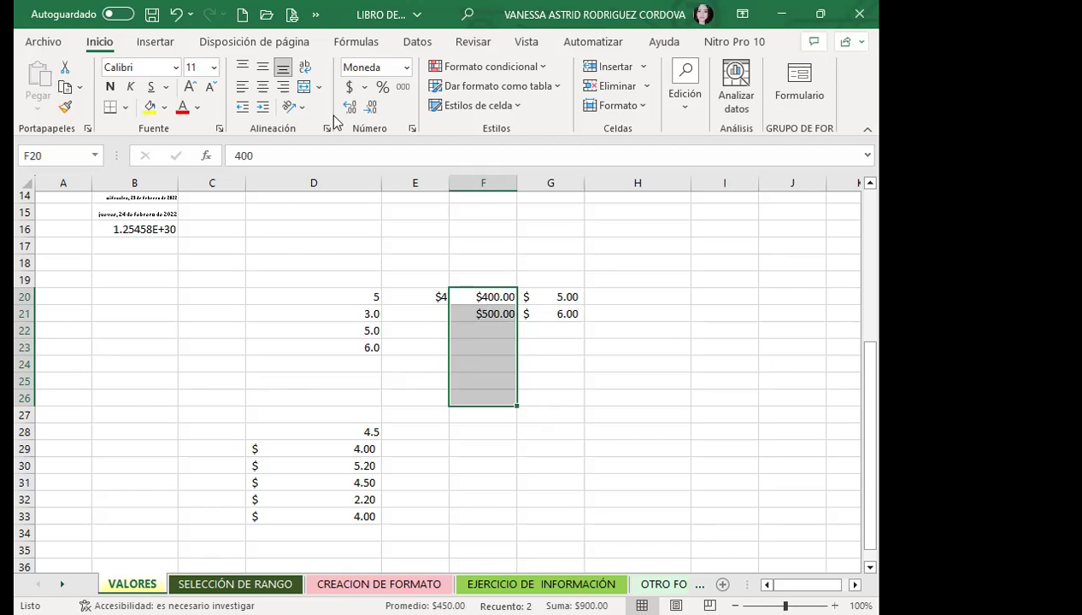
click(407, 68)
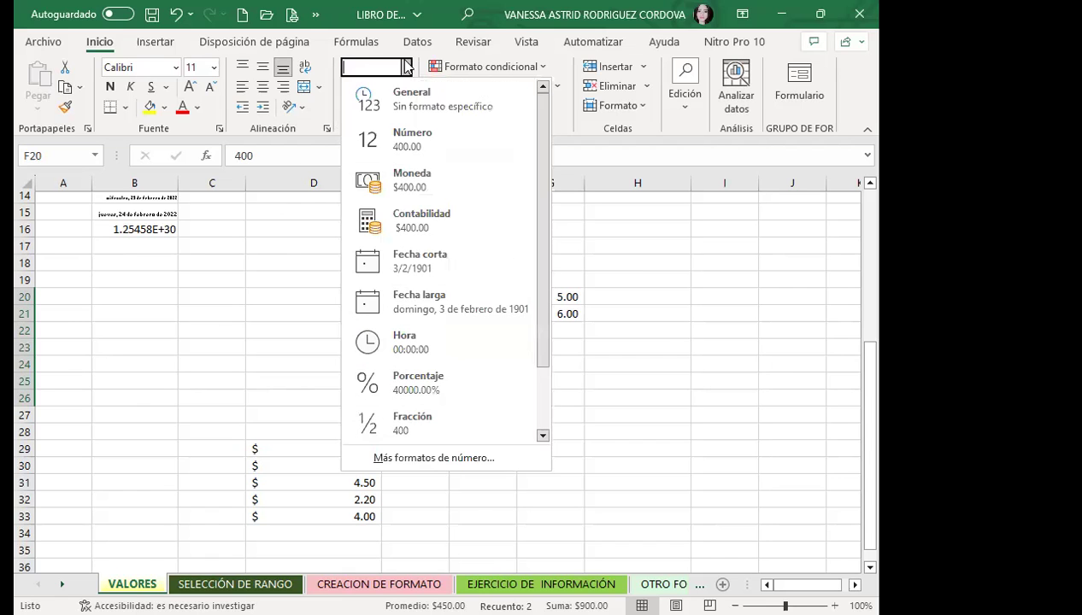
click(411, 221)
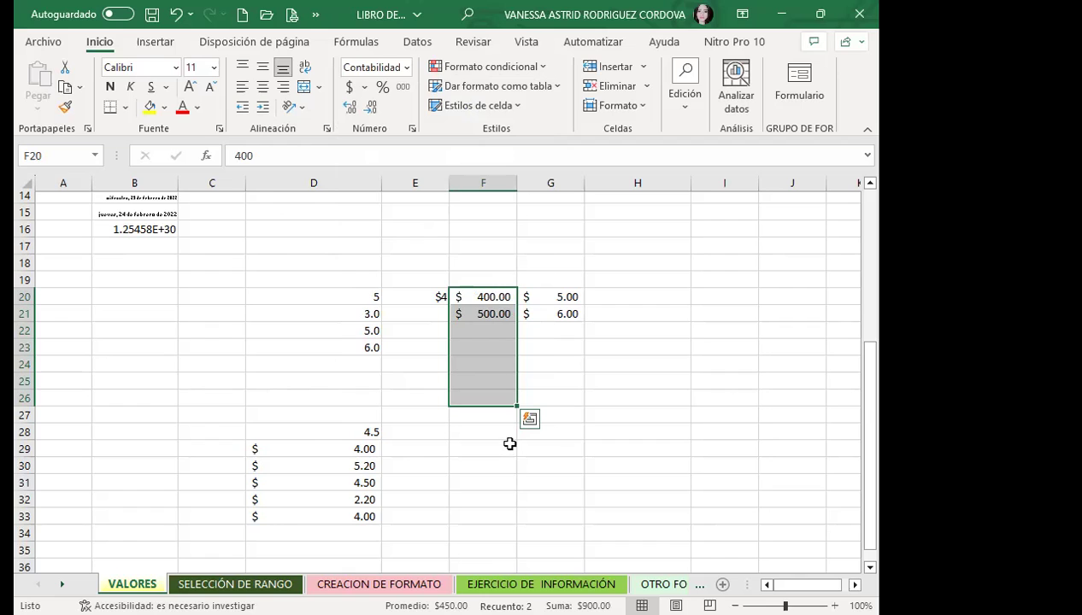
click(406, 67)
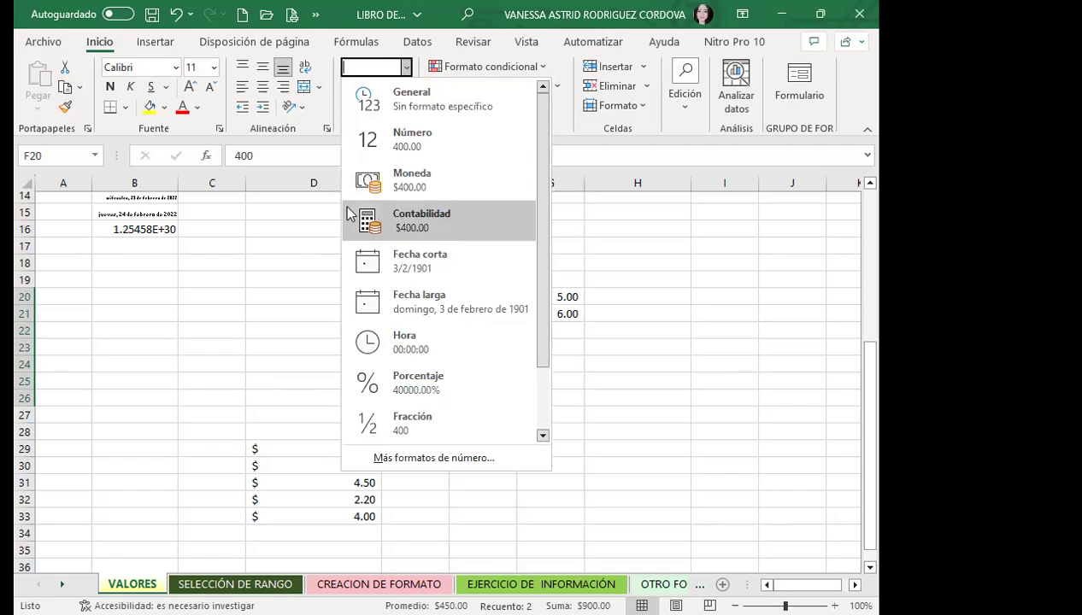
click(312, 260)
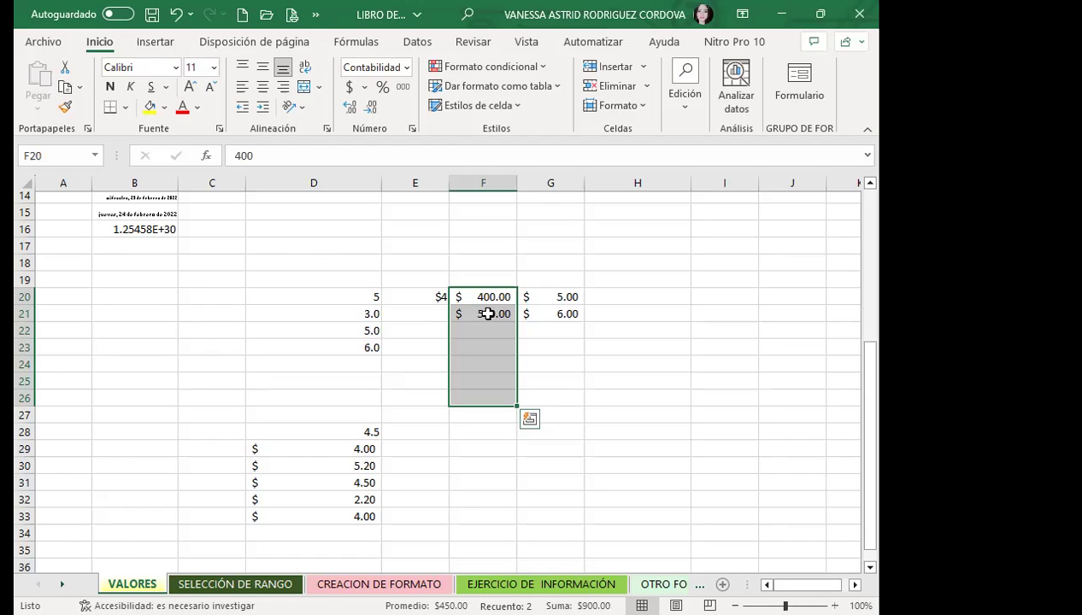
Paint D29's accounting format onto D28 so it reads $ 4.50, then verify it.
click(325, 432)
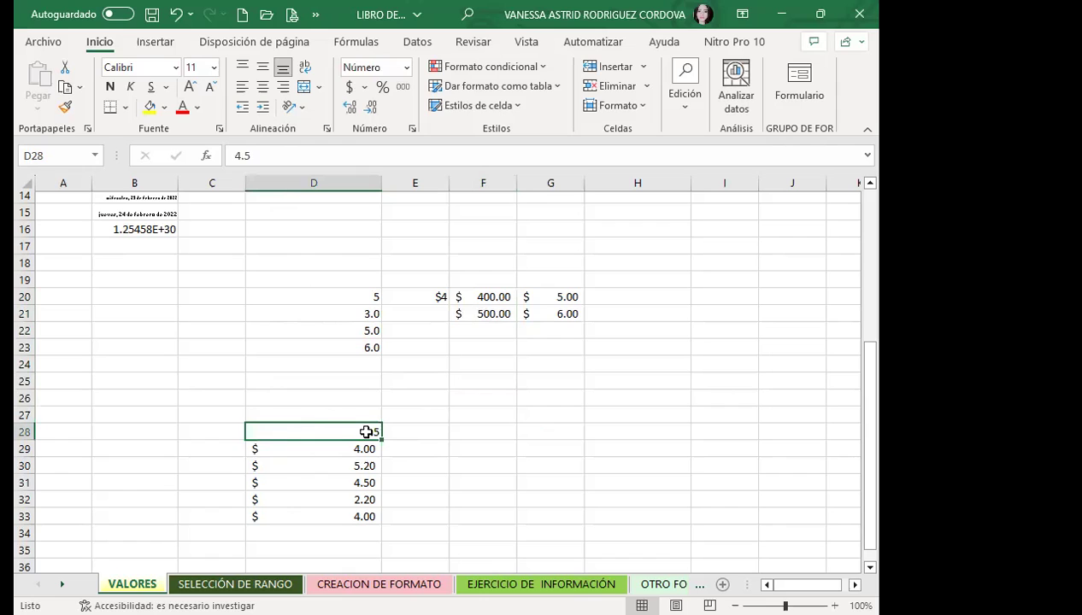
click(340, 448)
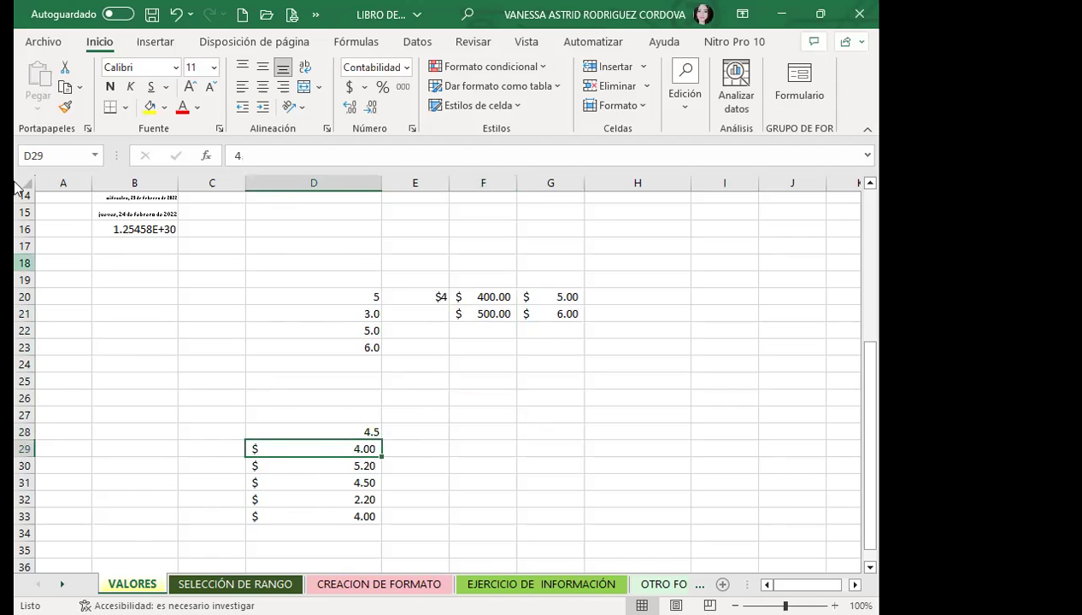
click(65, 109)
click(314, 432)
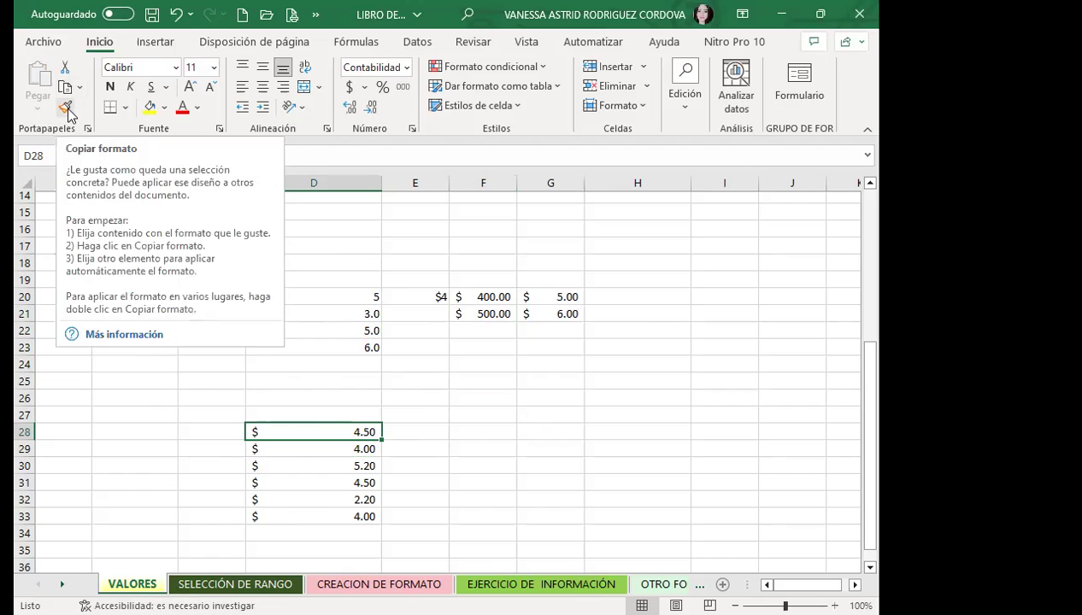
click(292, 299)
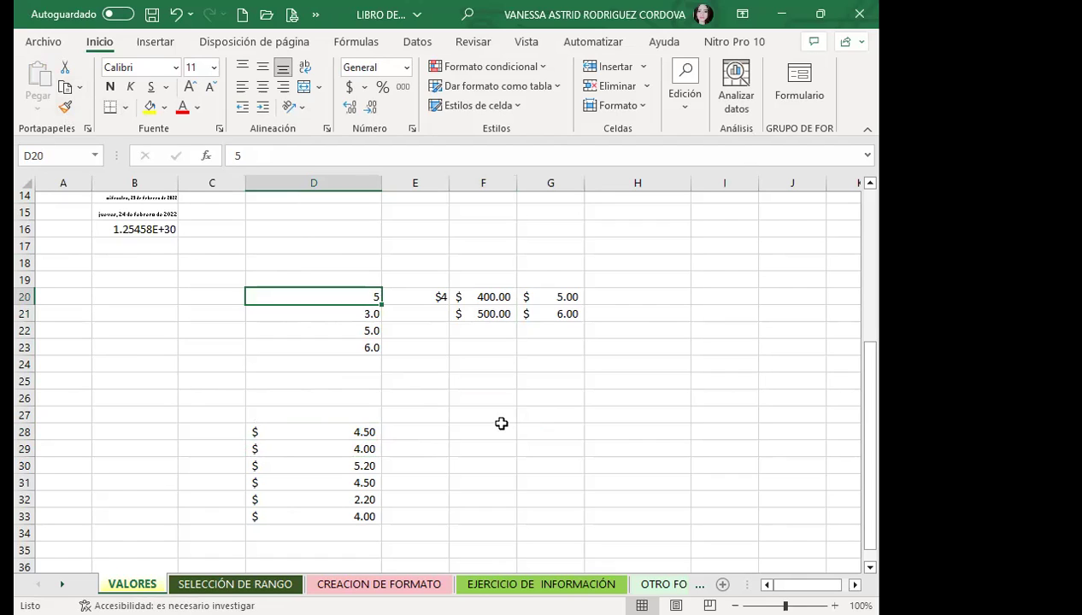
click(343, 430)
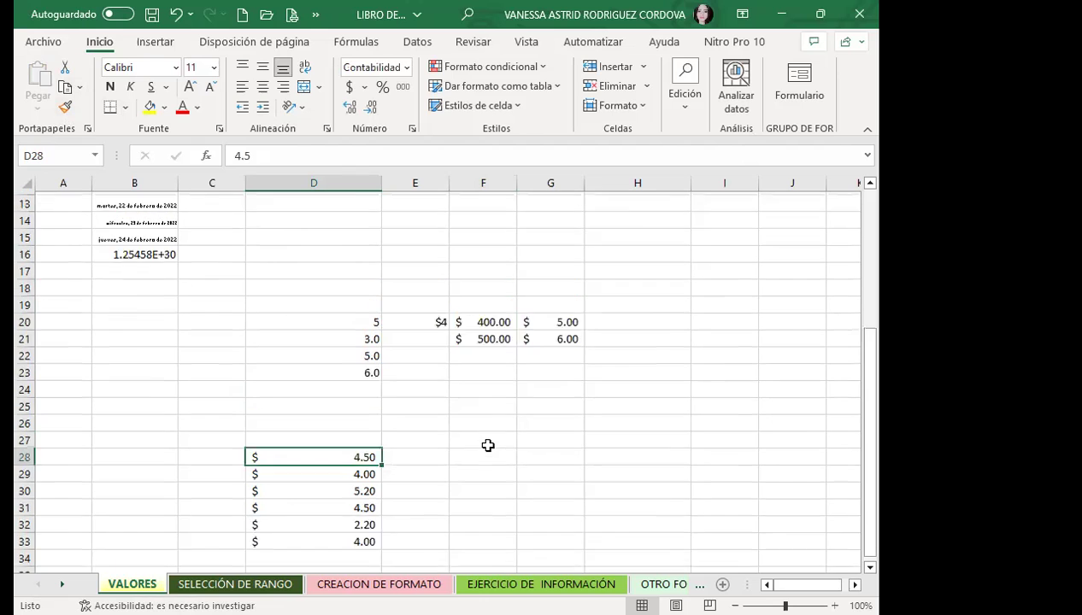
scroll(487, 440, up, 5)
click(516, 371)
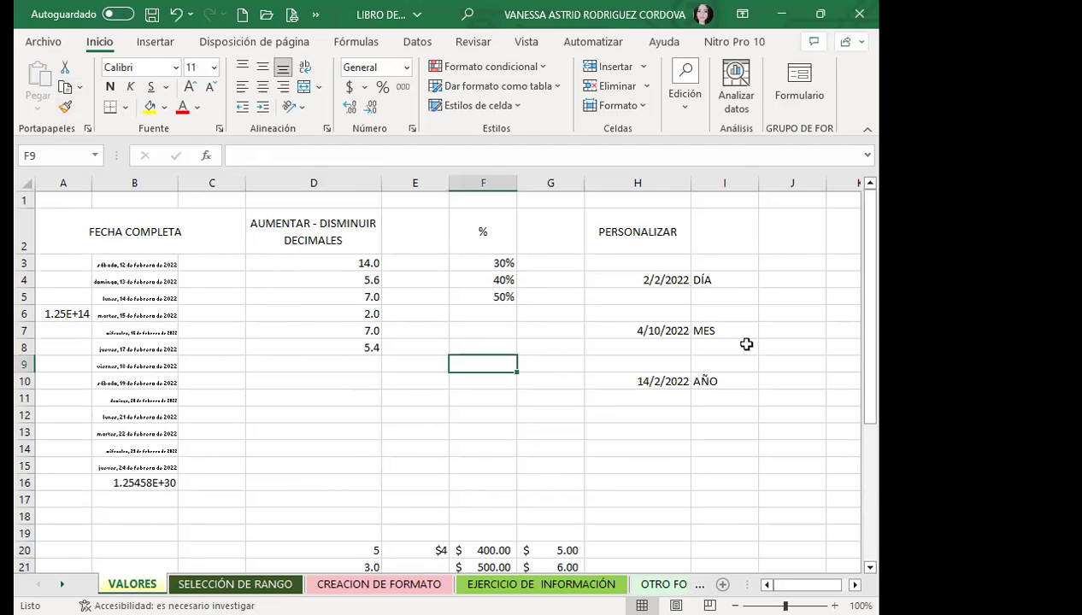
click(617, 279)
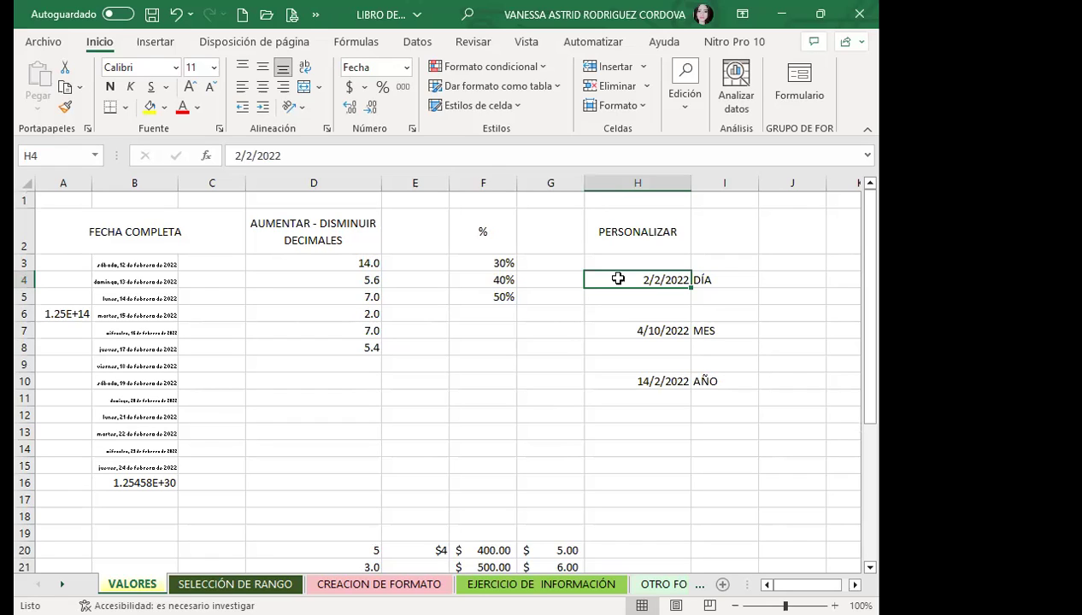
click(153, 311)
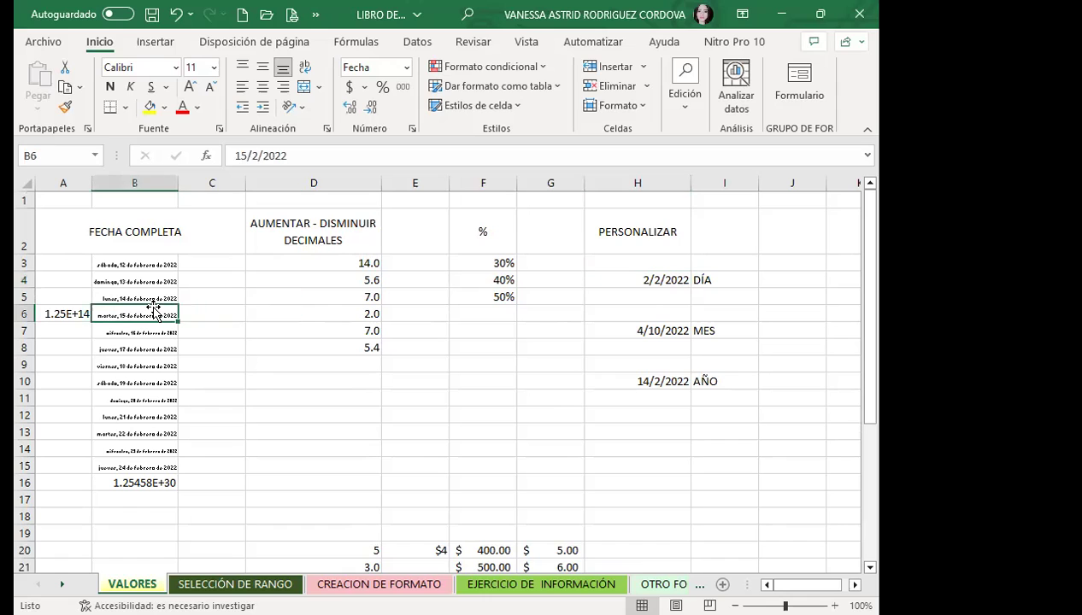
click(257, 156)
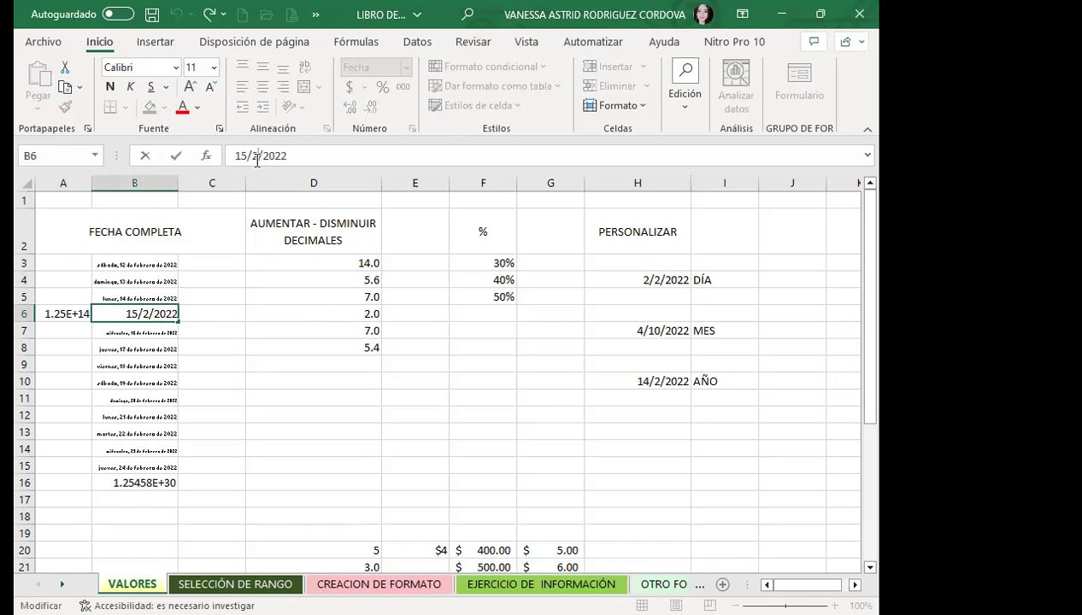
click(111, 263)
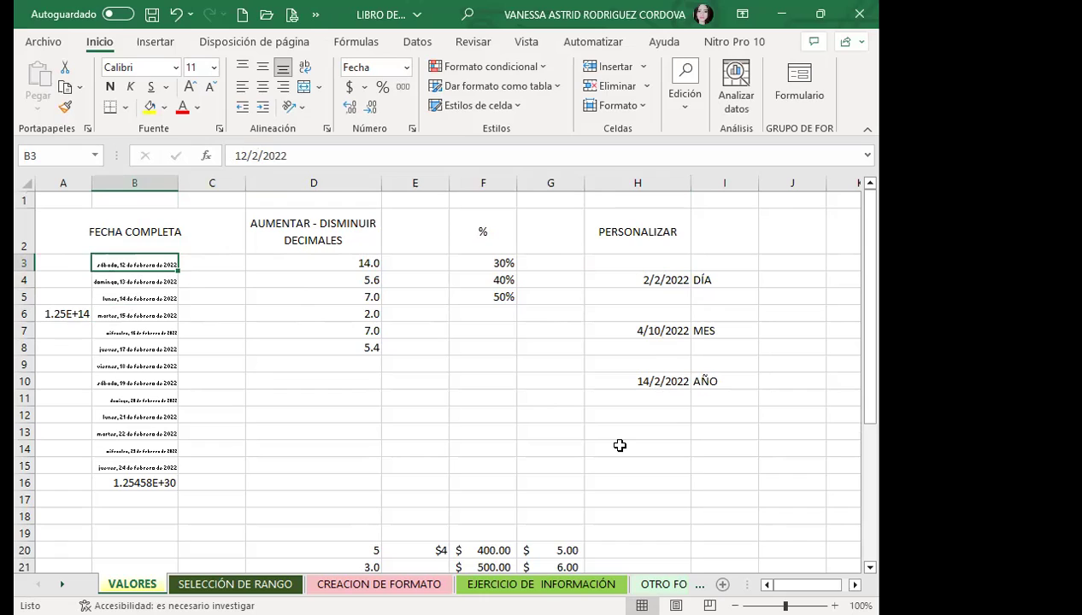
click(609, 278)
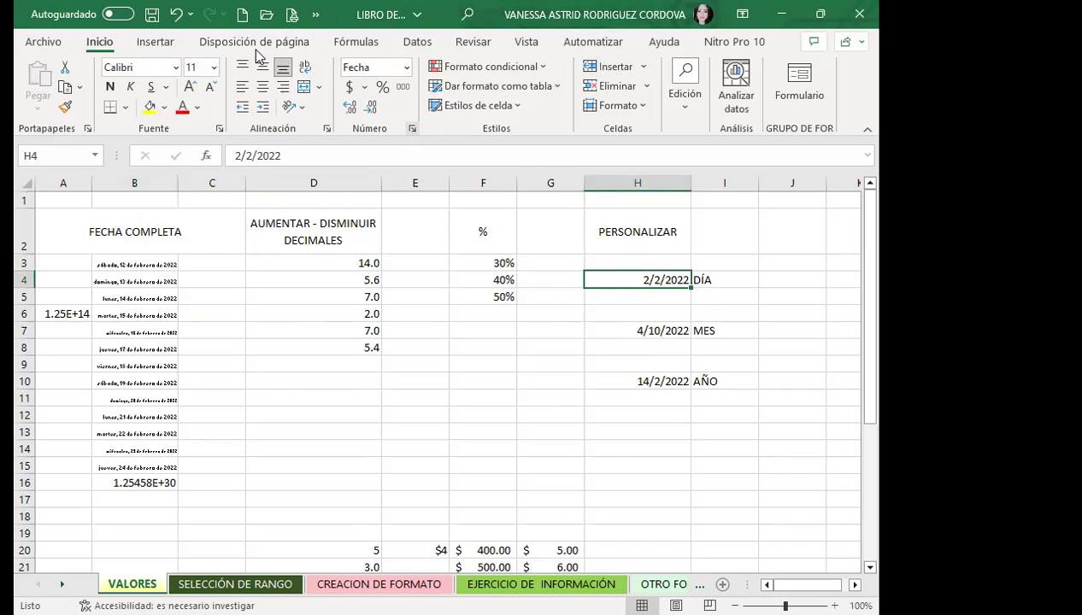
Replace H4's d/m/yyyy code with custom format dddd so 2/2/2022 shows miércoles.
click(411, 129)
drag(417, 182, 256, 144)
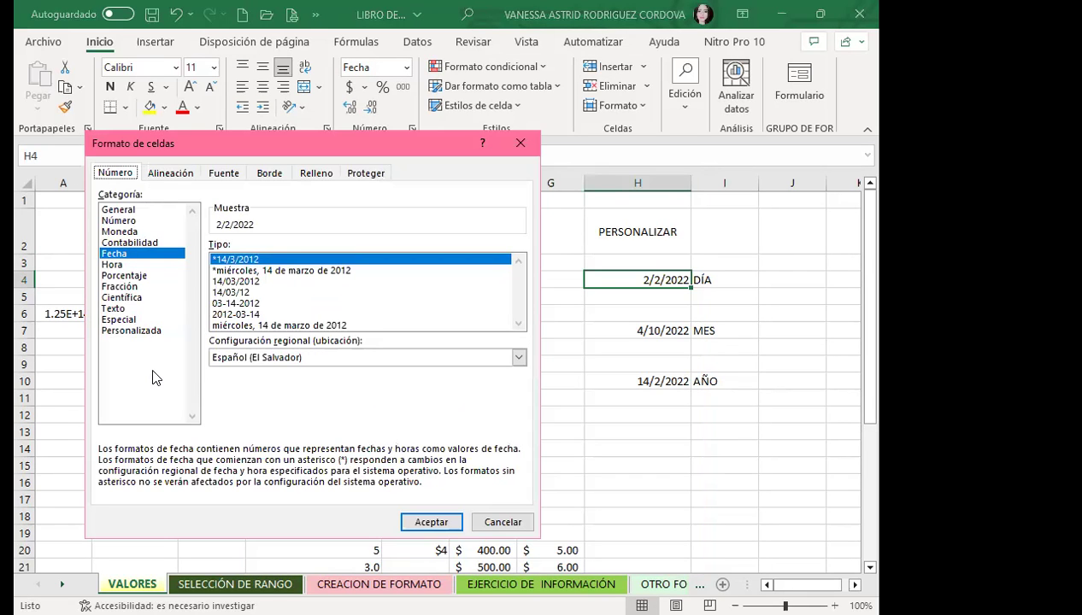
click(146, 334)
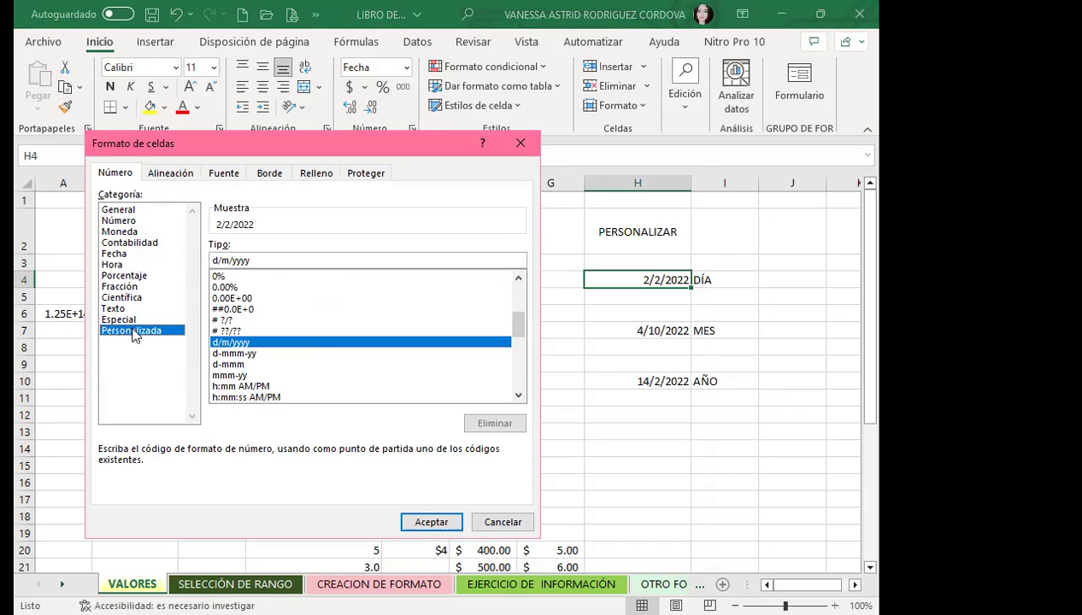
mouse_move(517, 329)
mouse_down()
mouse_move(524, 406)
mouse_move(517, 294)
mouse_up()
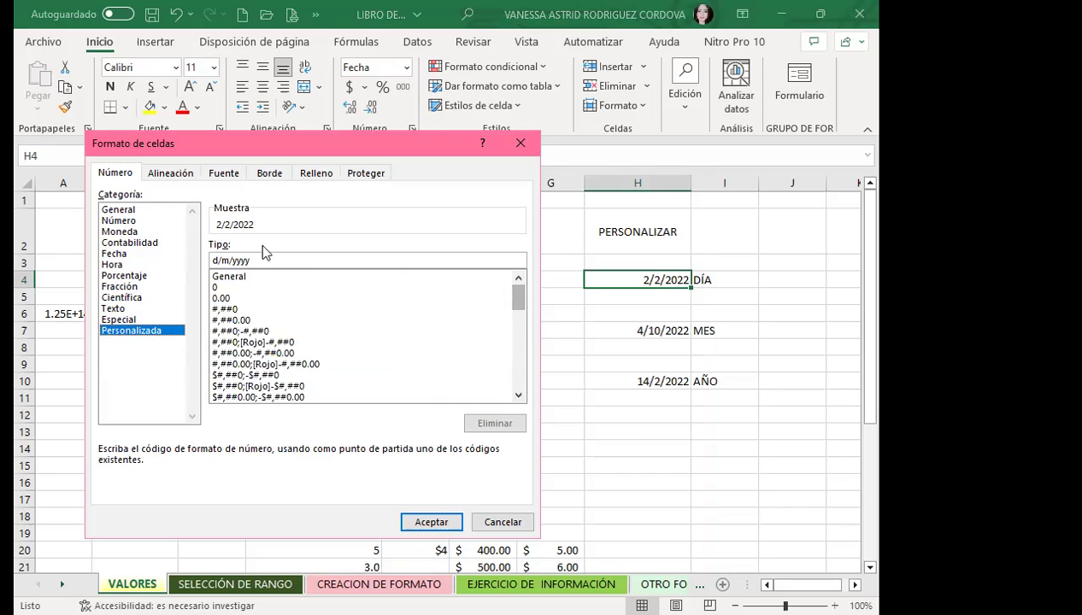
drag(275, 261, 181, 249)
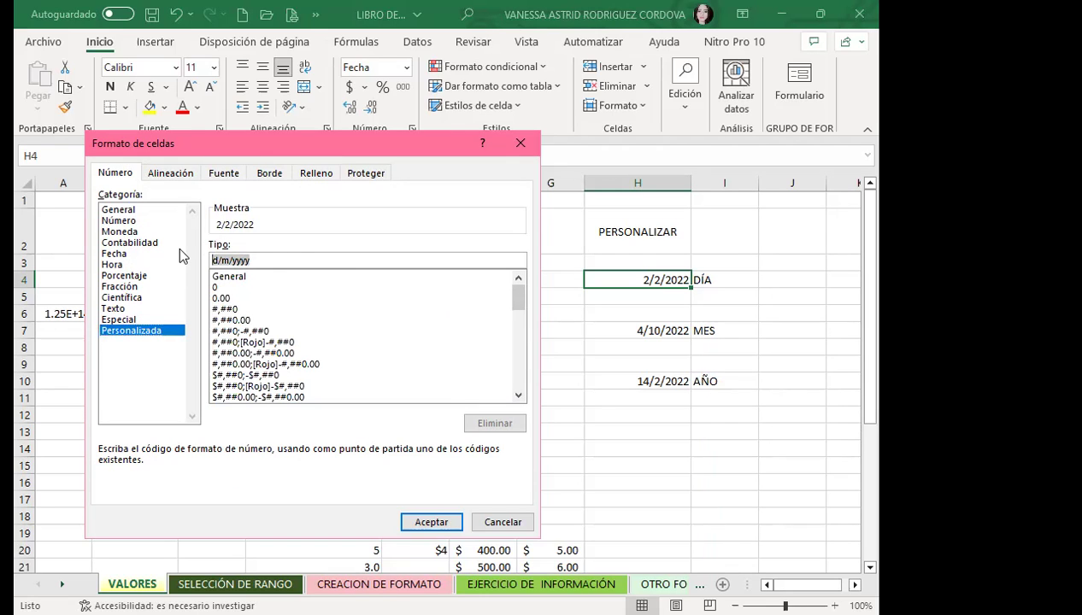
key(BackSpace)
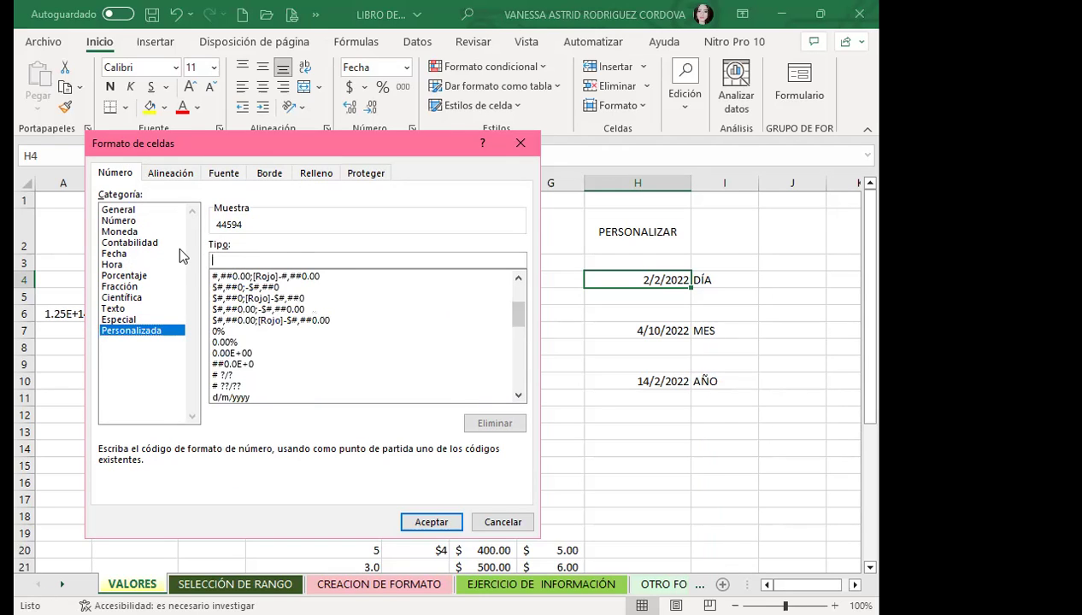
text(dddd)
key(BackSpace)
text(dd)
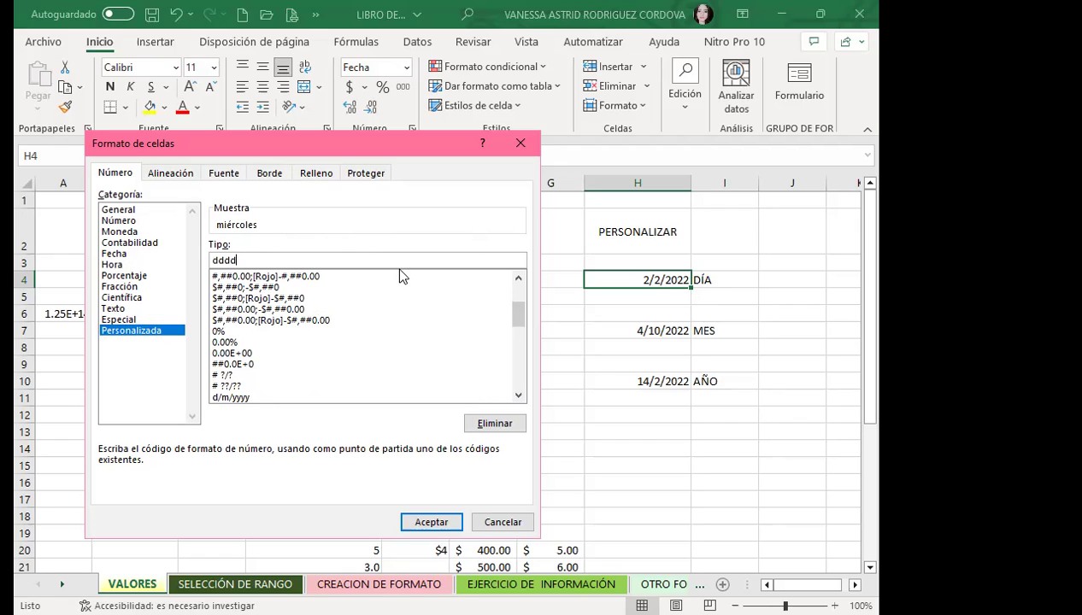
click(431, 522)
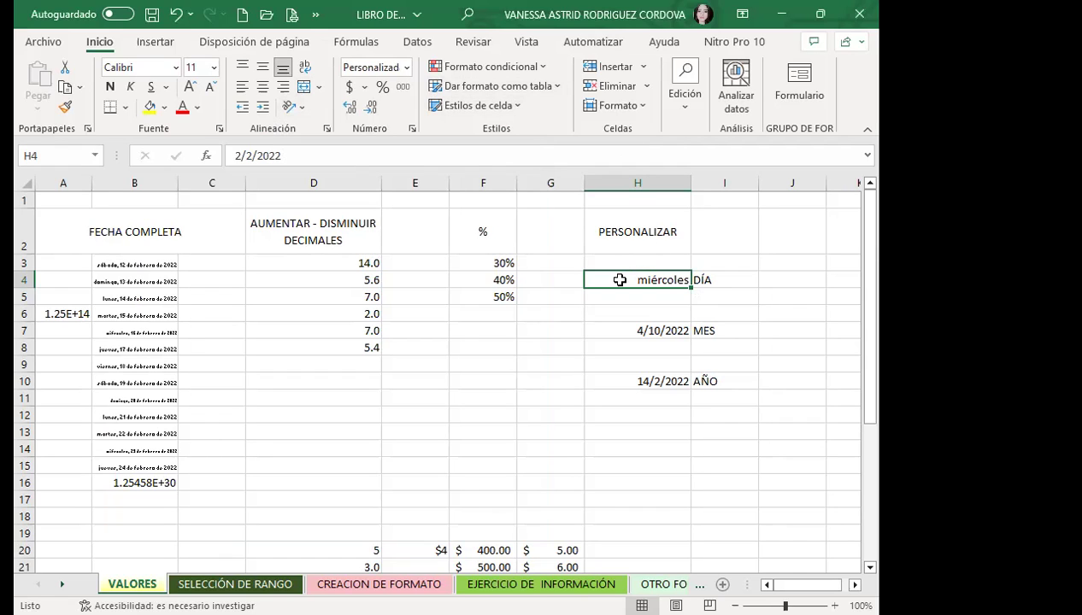
Give H7 the custom format mmmm so it shows the month name octubre.
click(604, 325)
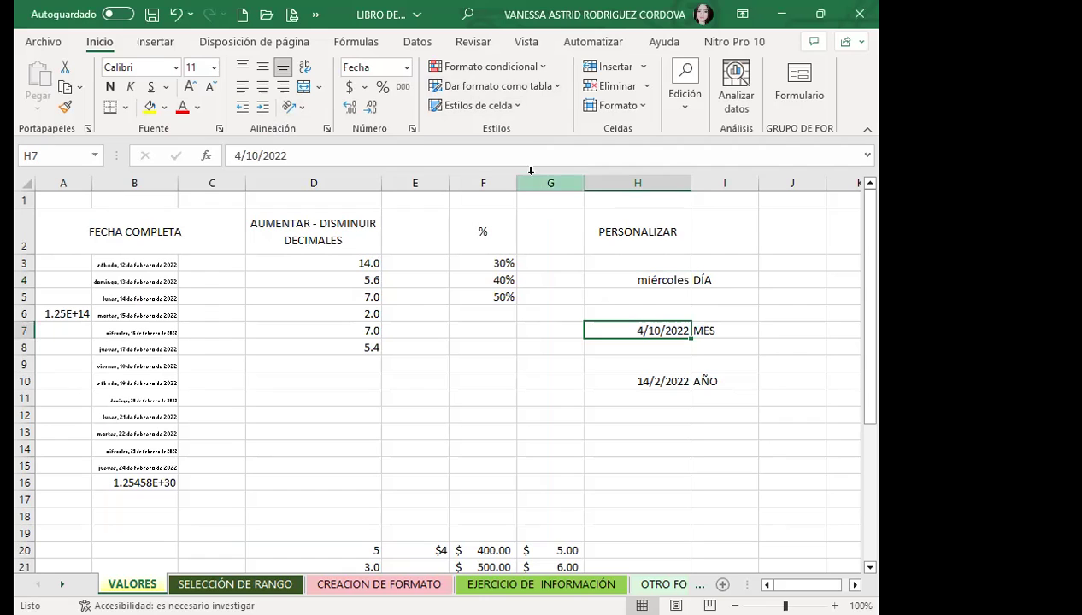
click(412, 128)
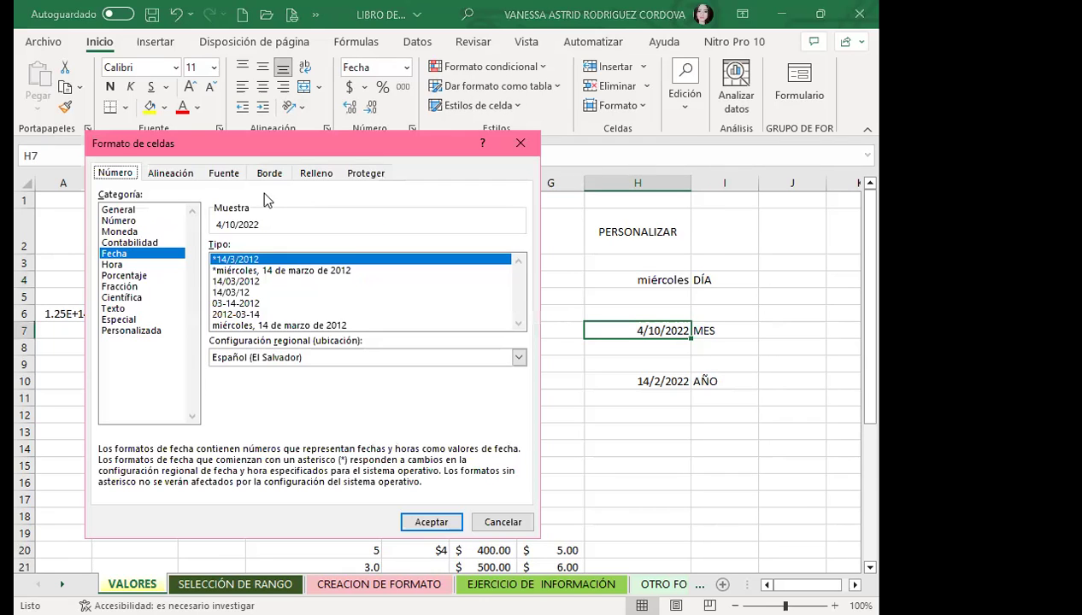
click(141, 331)
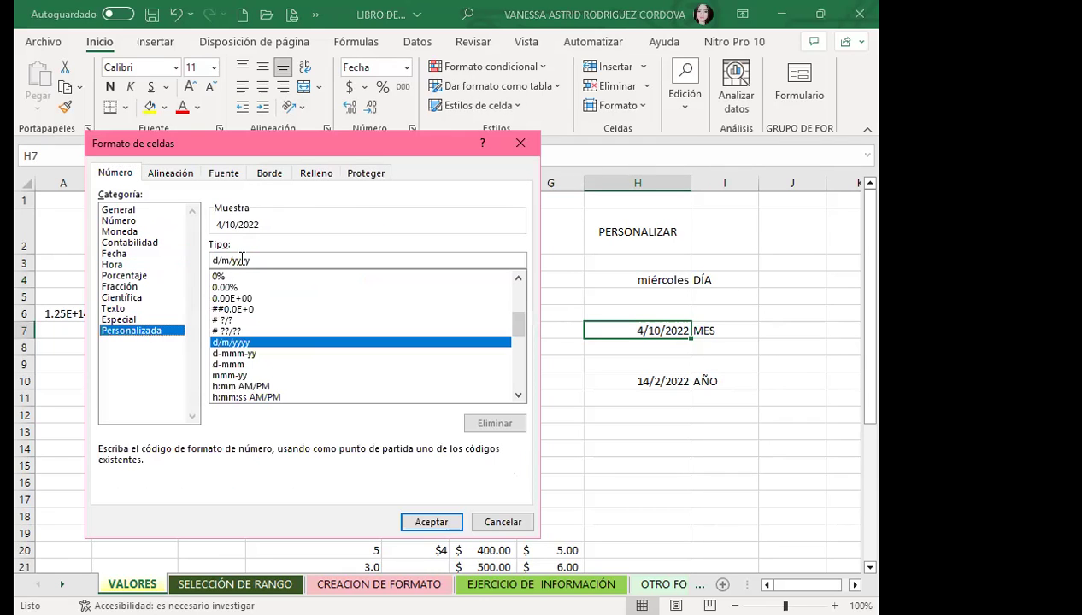
double_click(264, 261)
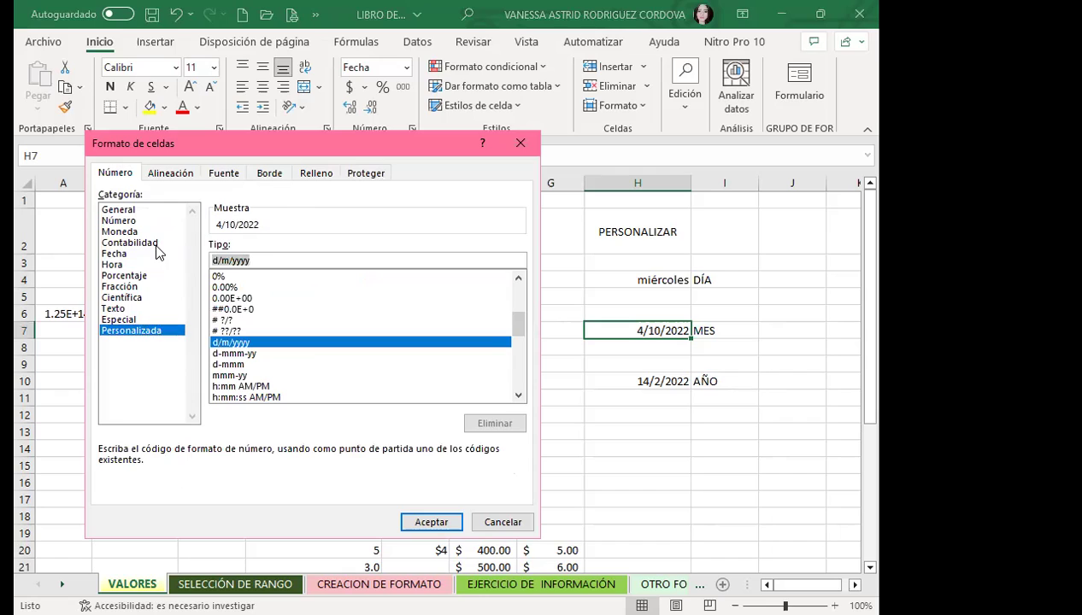
text(mmmm)
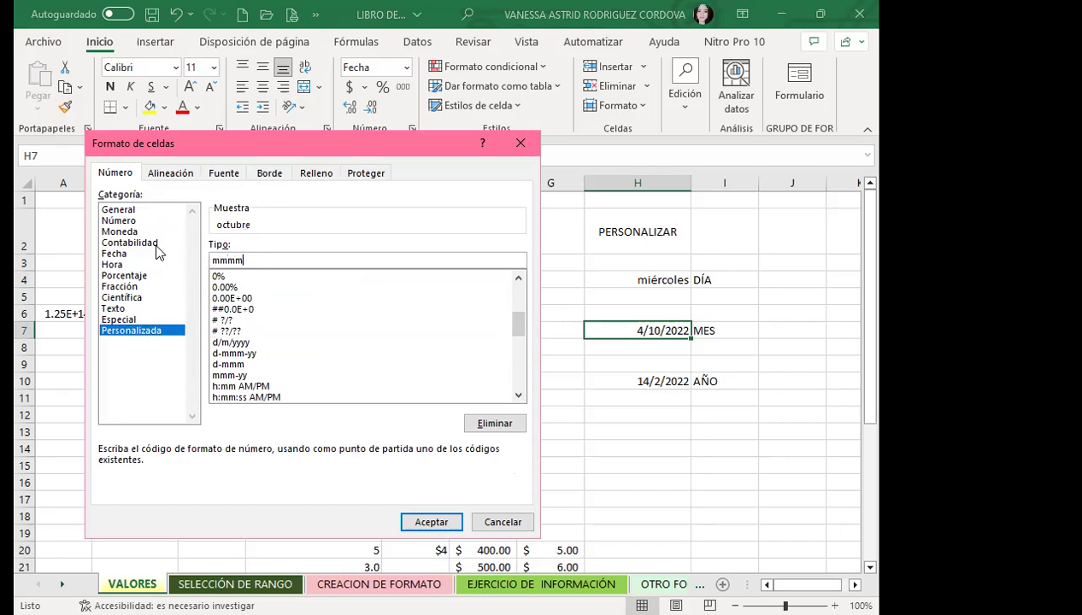
click(434, 523)
click(636, 383)
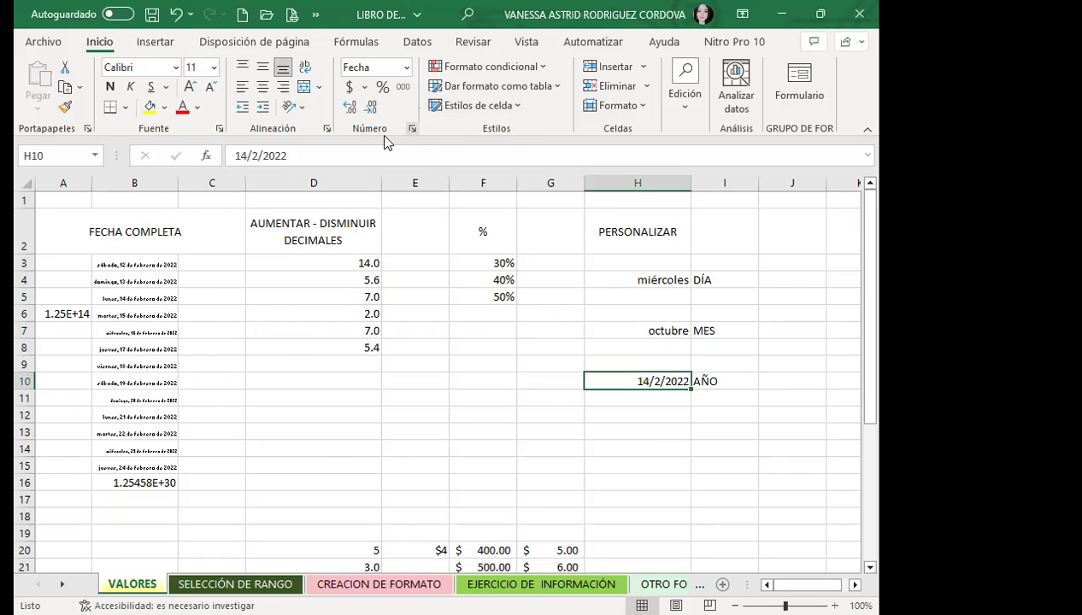
Give H10 the custom format yyyy so it shows only the year 2022.
click(411, 128)
click(136, 330)
drag(243, 261, 184, 247)
text(yyyy)
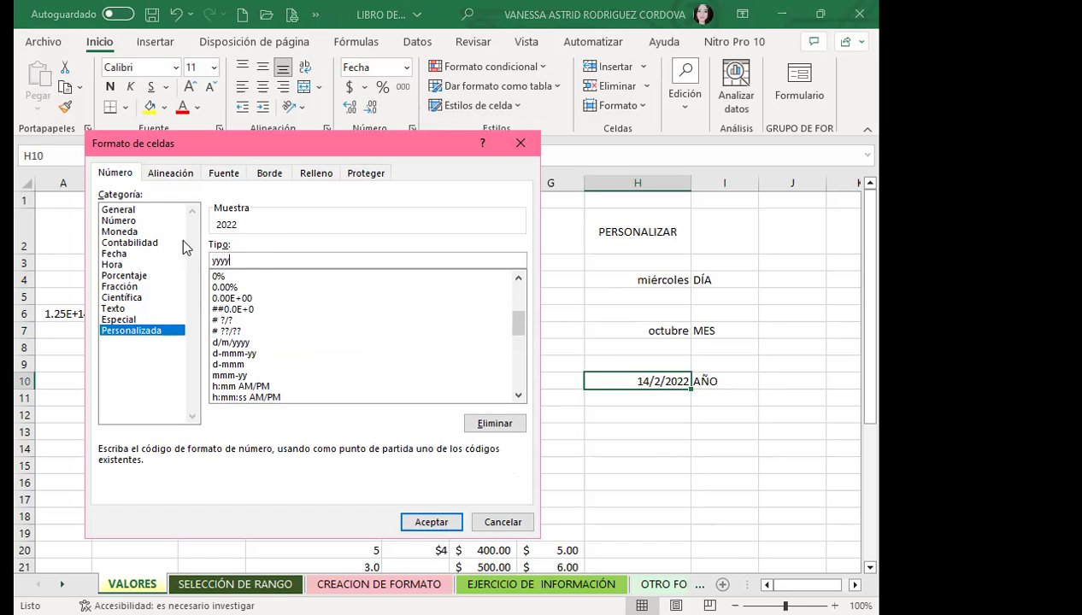
key(BackSpace)
key(BackSpace)
text(yy)
click(431, 528)
click(644, 394)
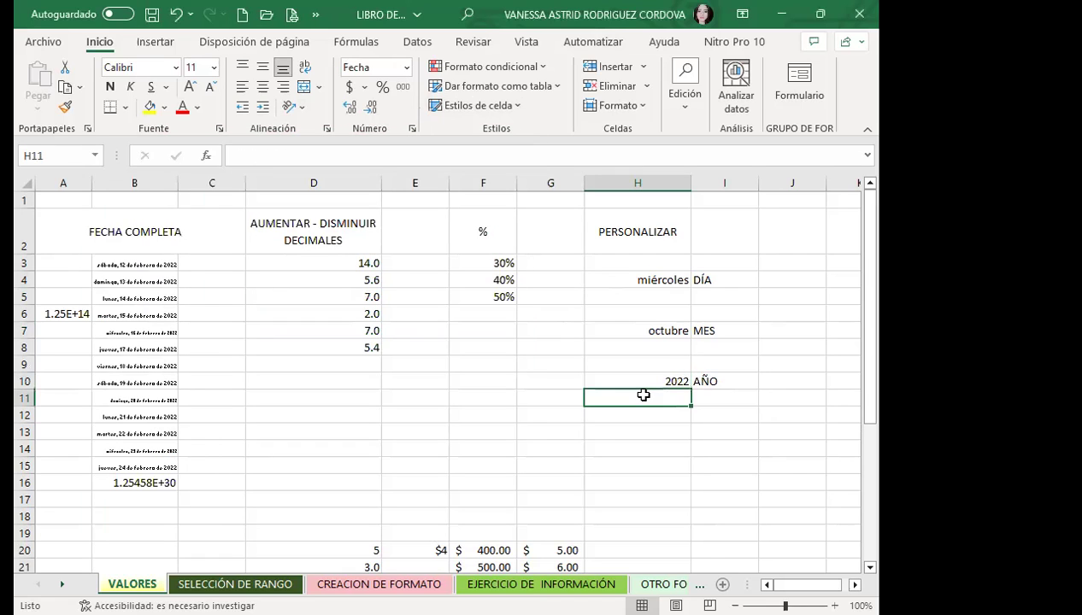
Review the weekday, month and year examples and select column H from H3 downward.
key(Up)
key(Up)
key(Up)
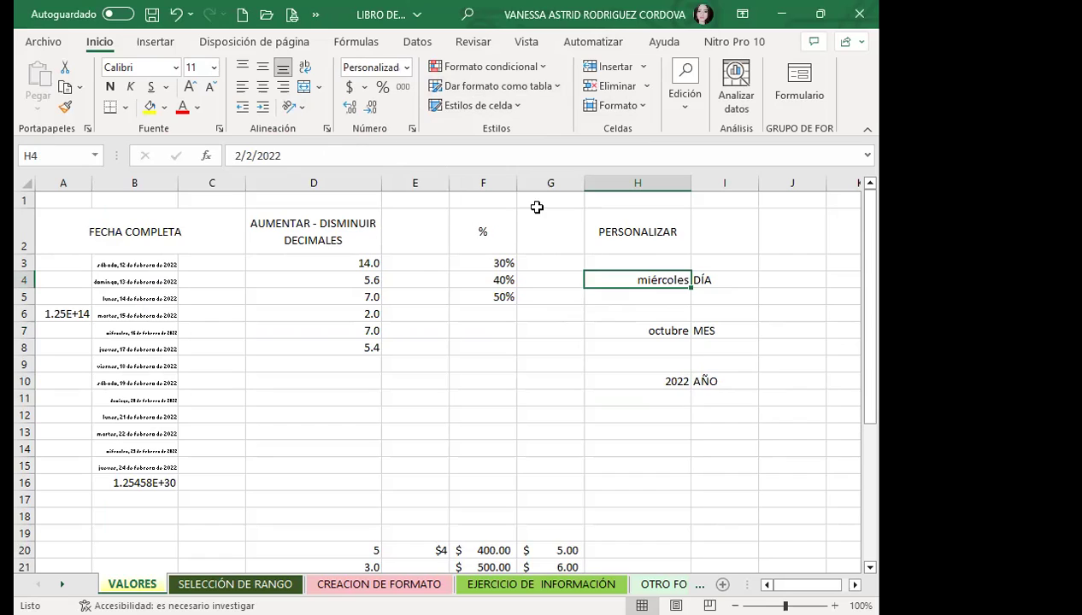
click(639, 331)
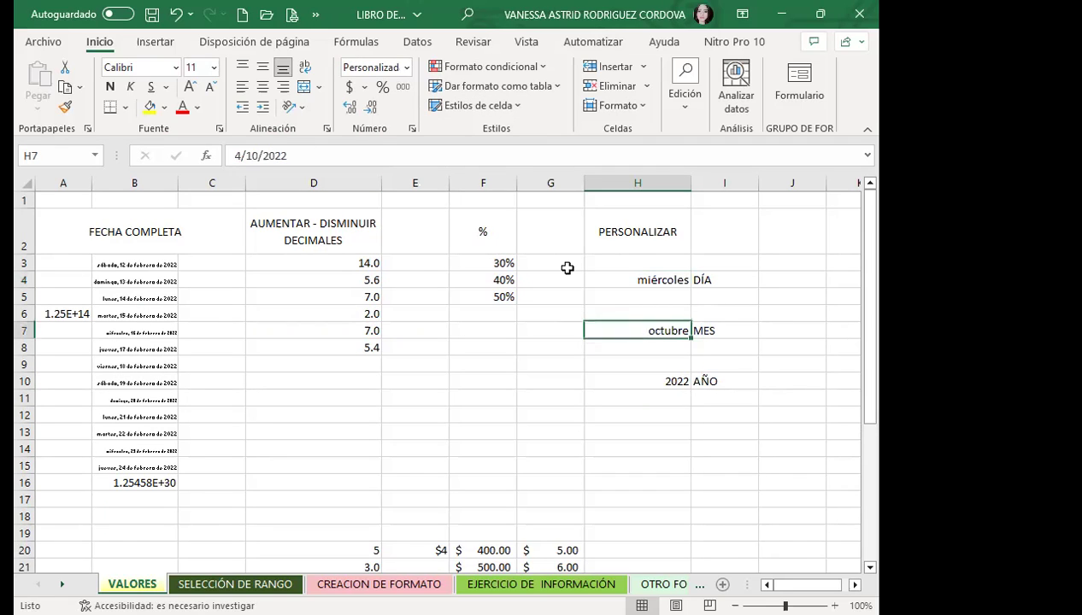
click(646, 376)
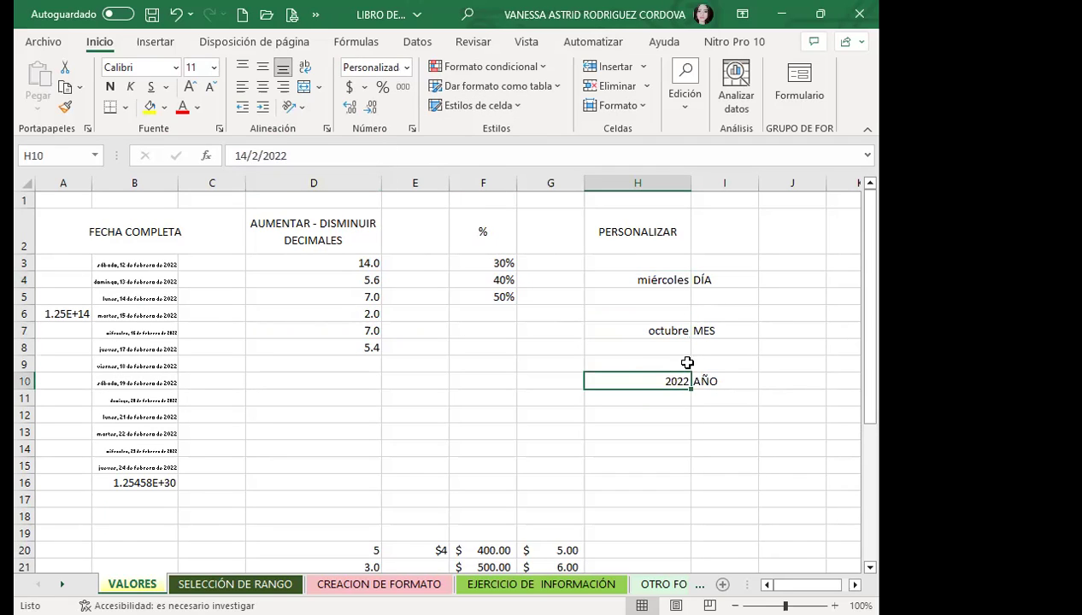
click(721, 391)
drag(623, 279, 645, 375)
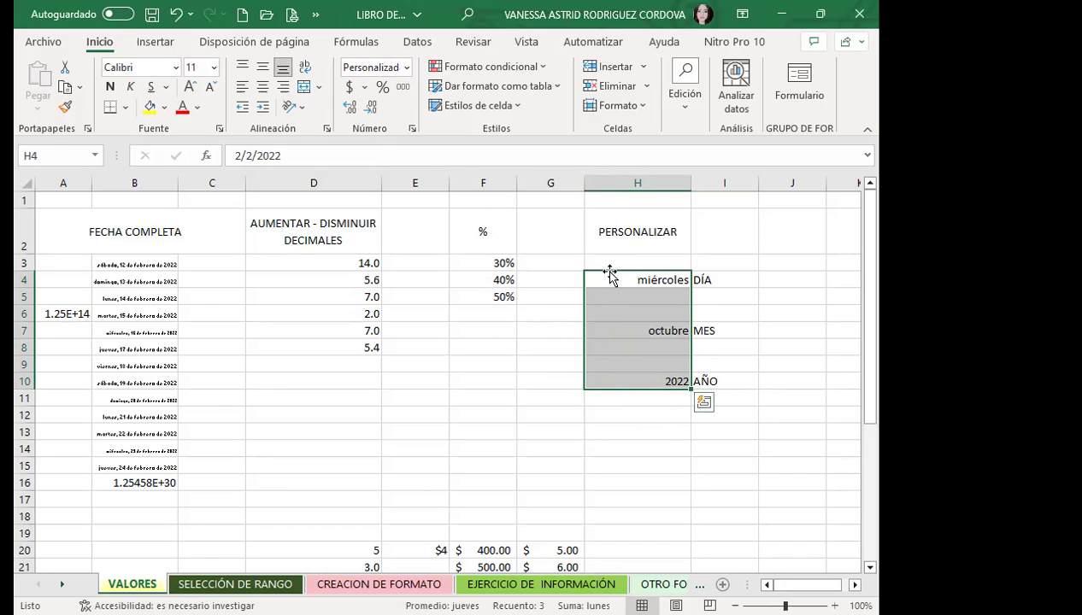
drag(619, 263, 622, 524)
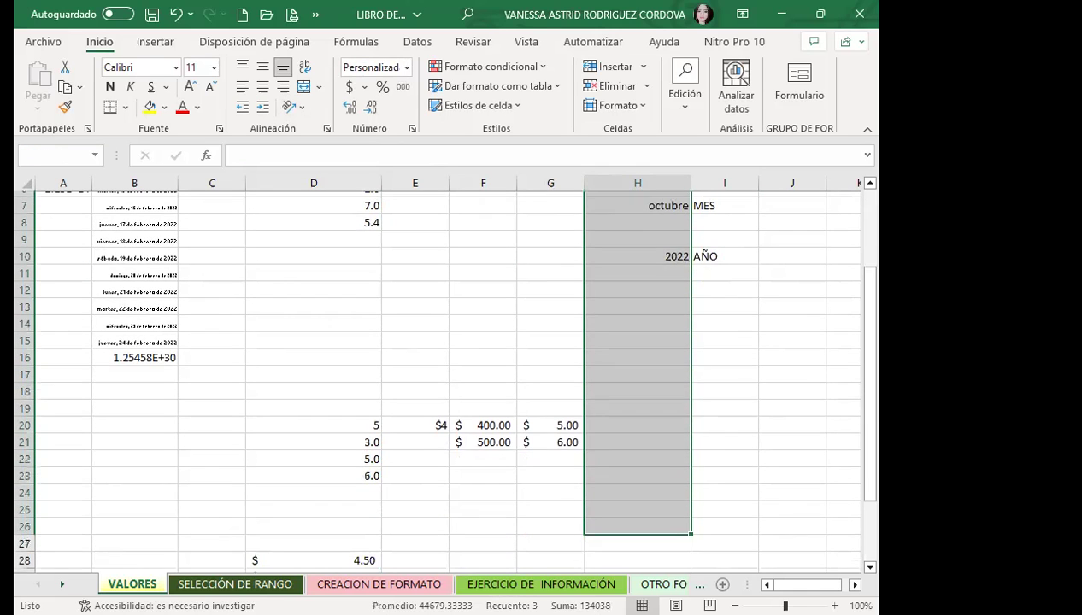
drag(622, 525, 637, 546)
Inspect the selected range's custom format code, then cancel without changes.
click(411, 129)
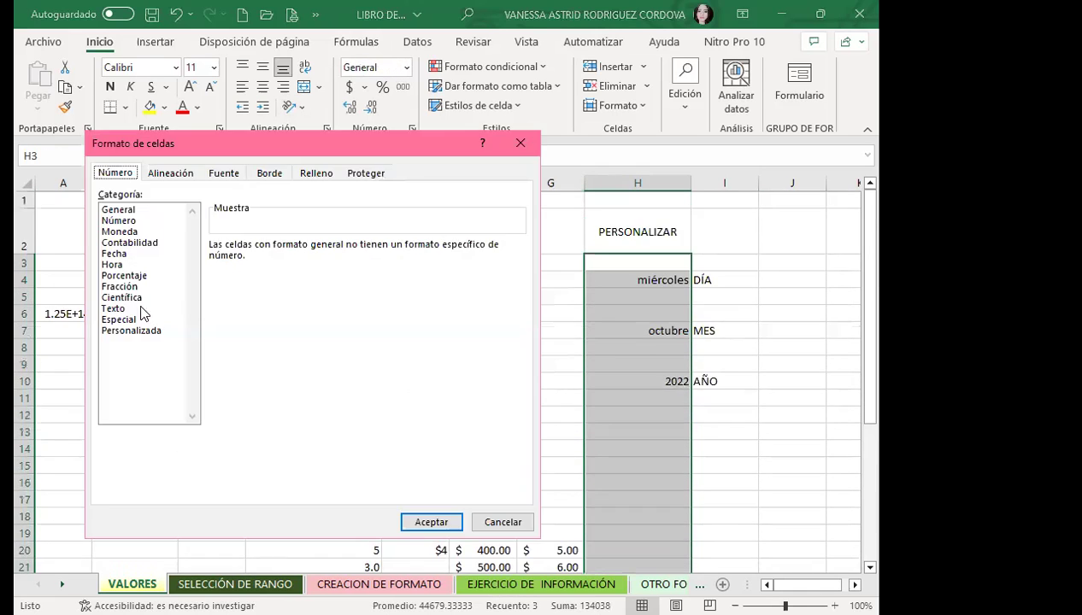
click(137, 330)
click(258, 263)
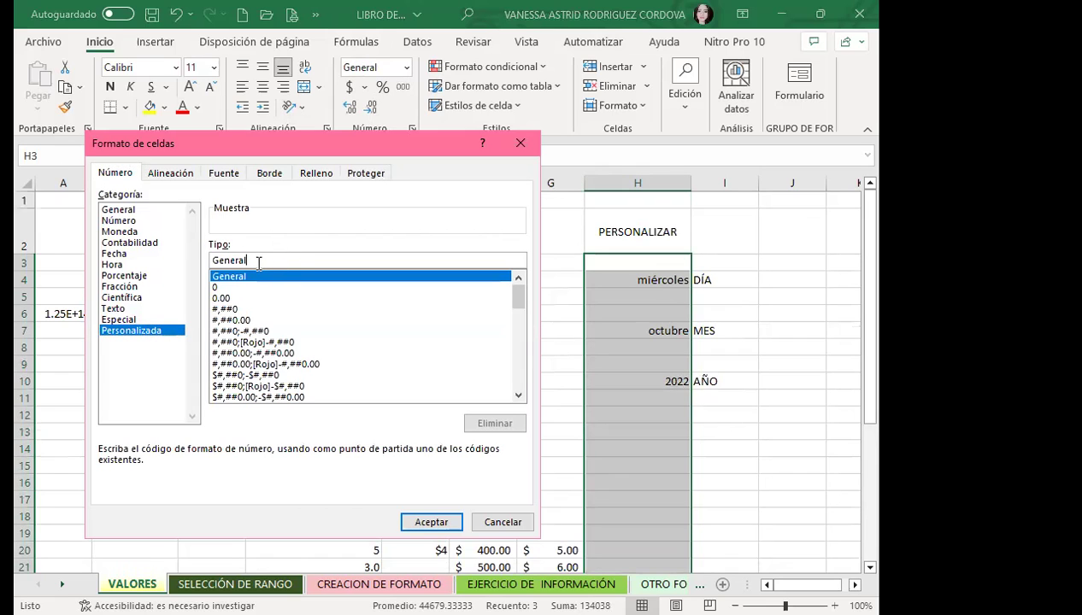
click(519, 142)
Move empty cell E12 to F10 and switch to the OTRO FORMATO sheet.
drag(649, 348, 649, 364)
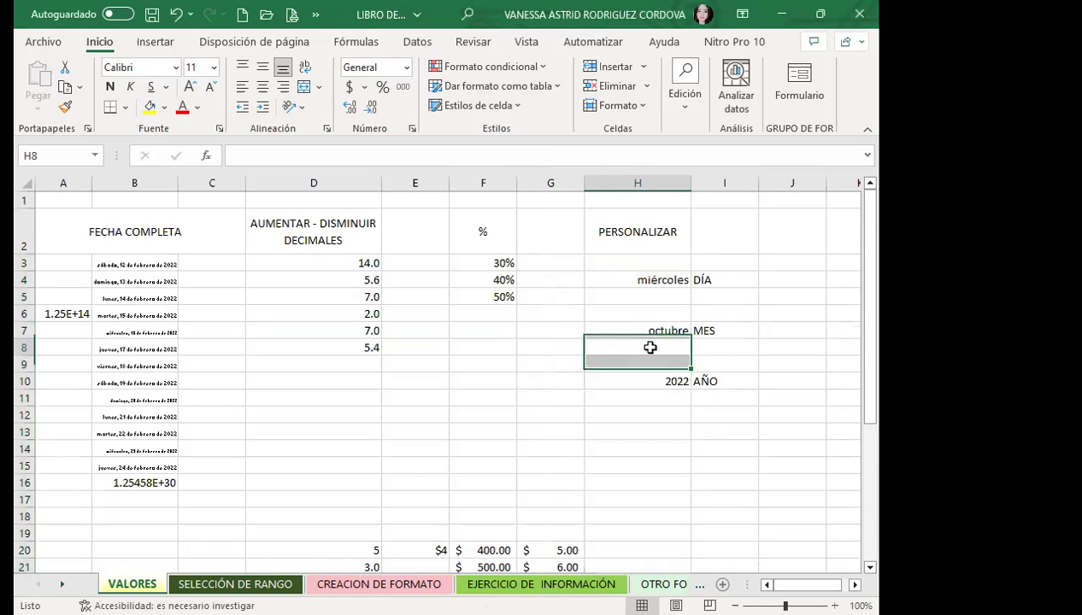
click(649, 347)
click(663, 430)
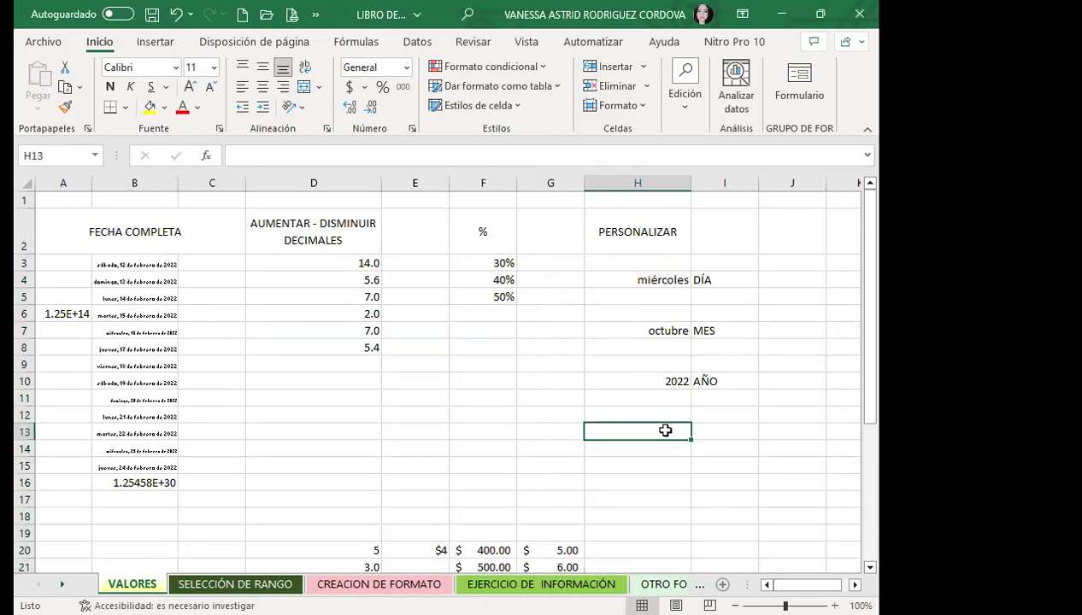
click(607, 377)
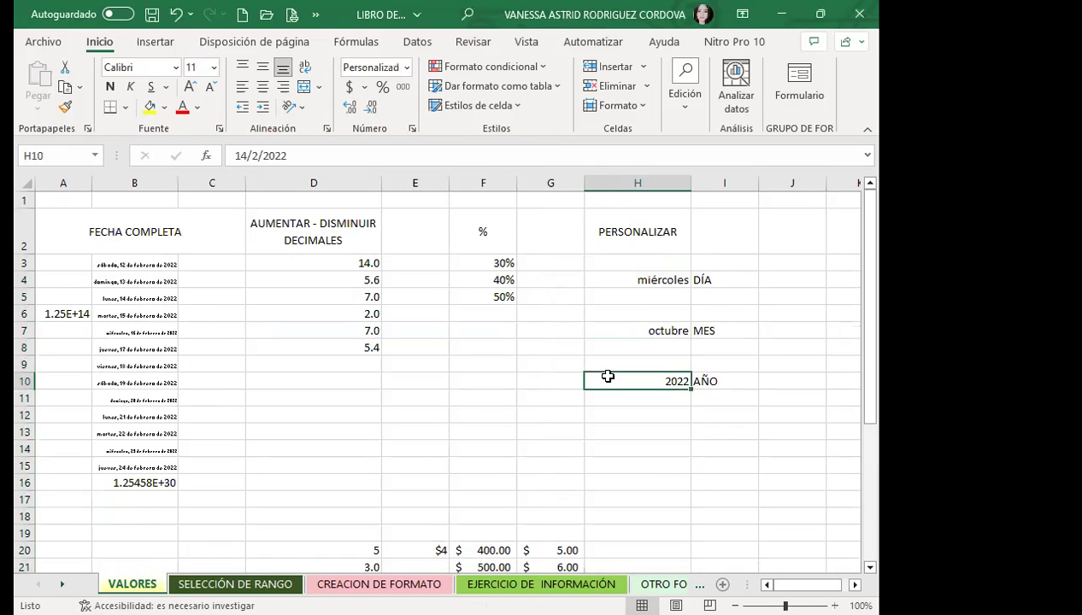
click(447, 416)
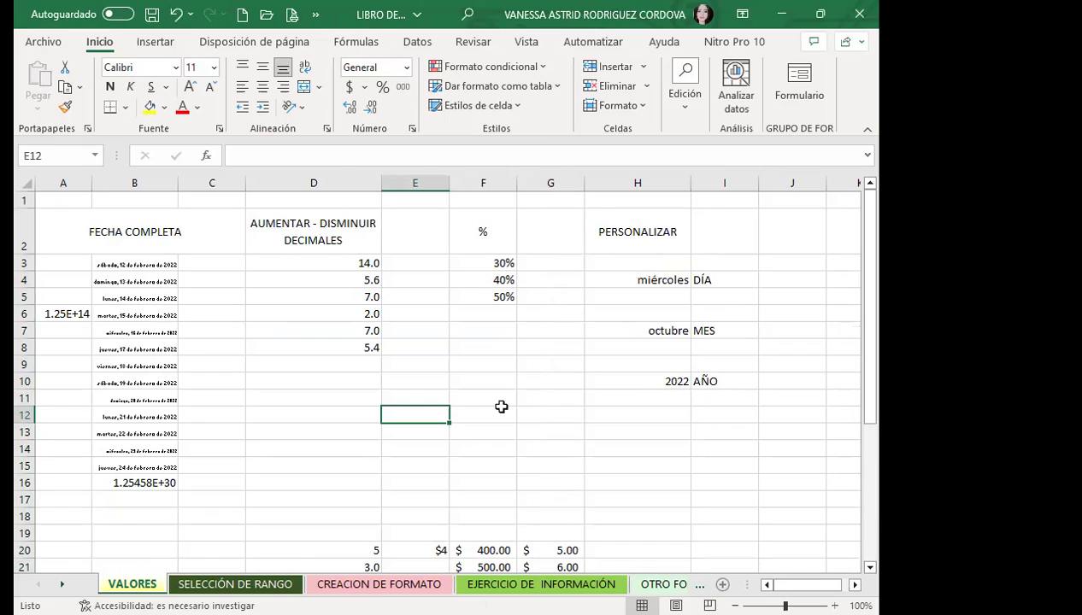
drag(449, 416, 506, 389)
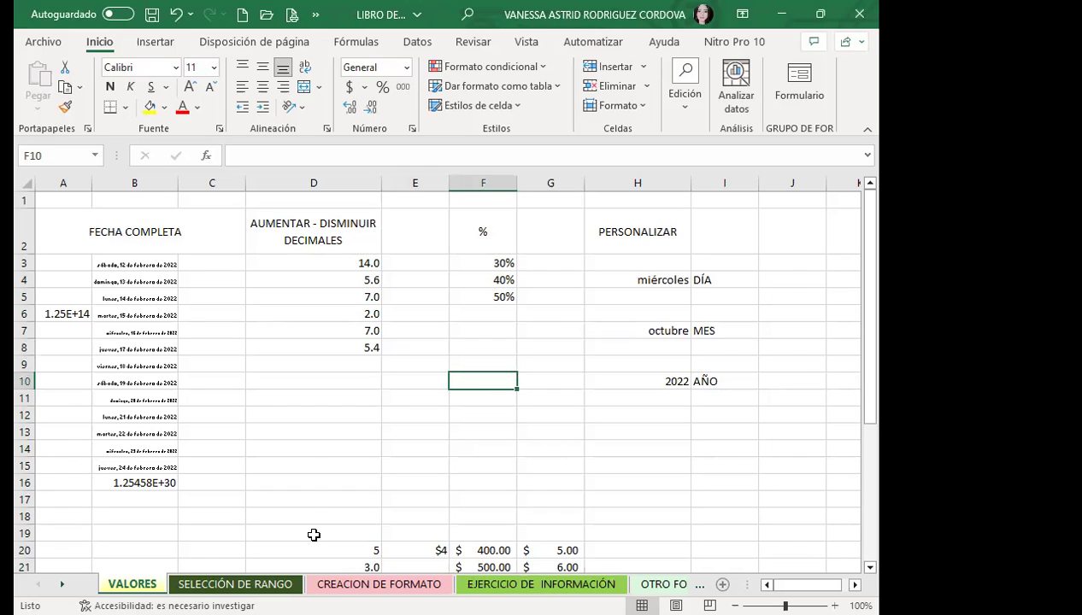
click(311, 445)
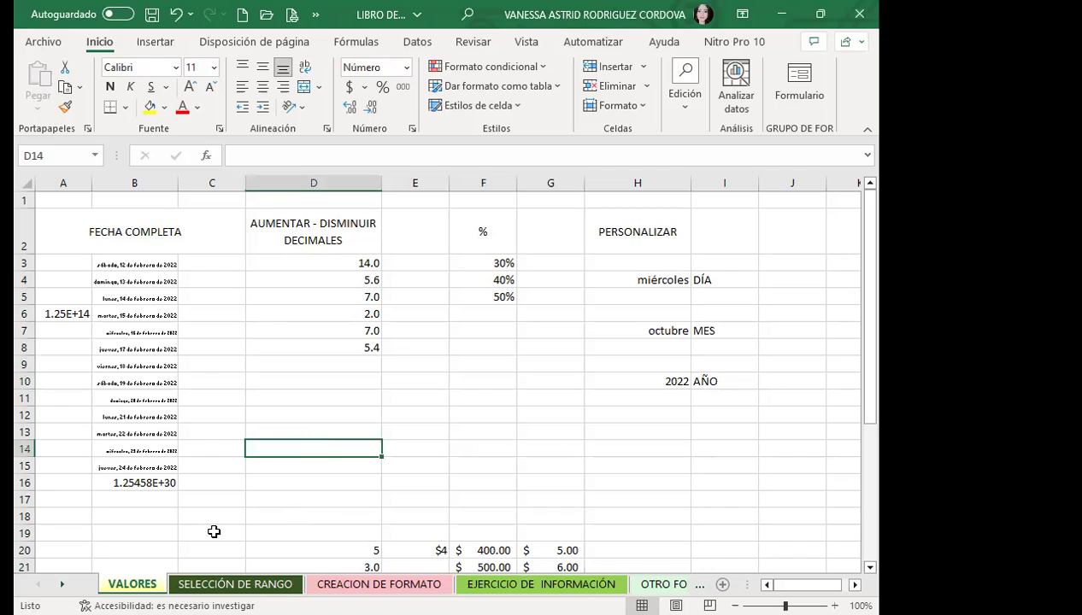
key(ctrl+Page_Down)
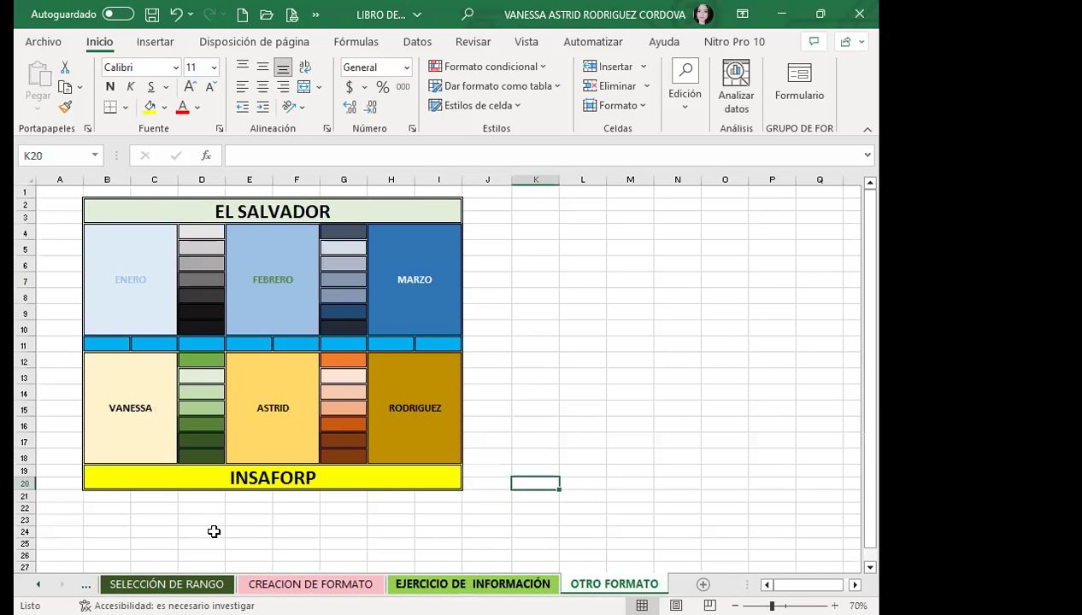
Go back to the EJERCICIO DE INFORMACIÓN sheet with Ctrl+PageUp.
key(ctrl+Page_Up)
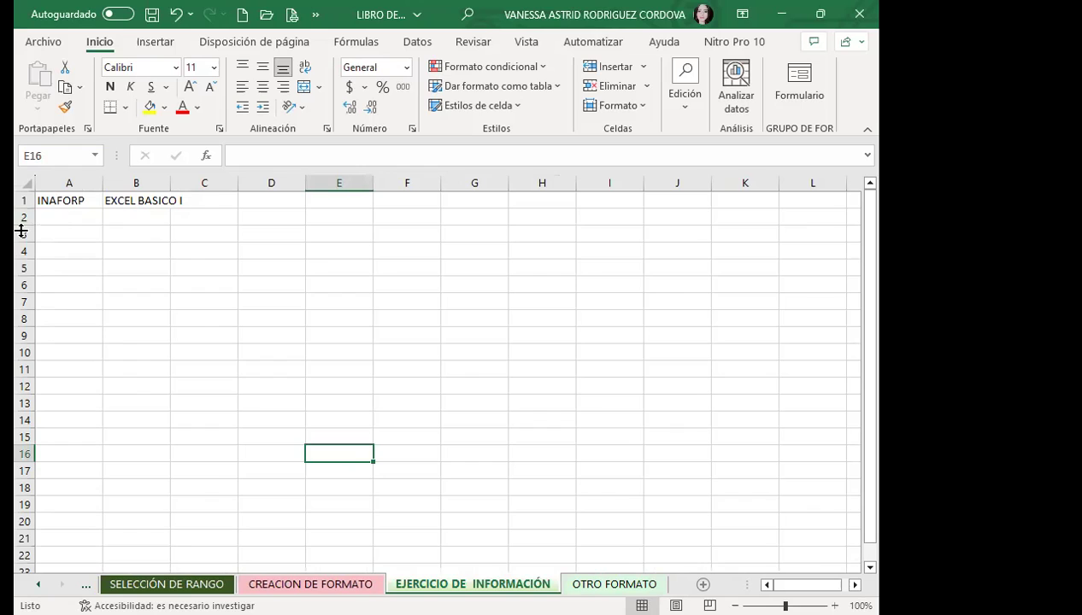
Insert the missing S so A1 reads INSAFORP, then select A1:A20.
click(58, 200)
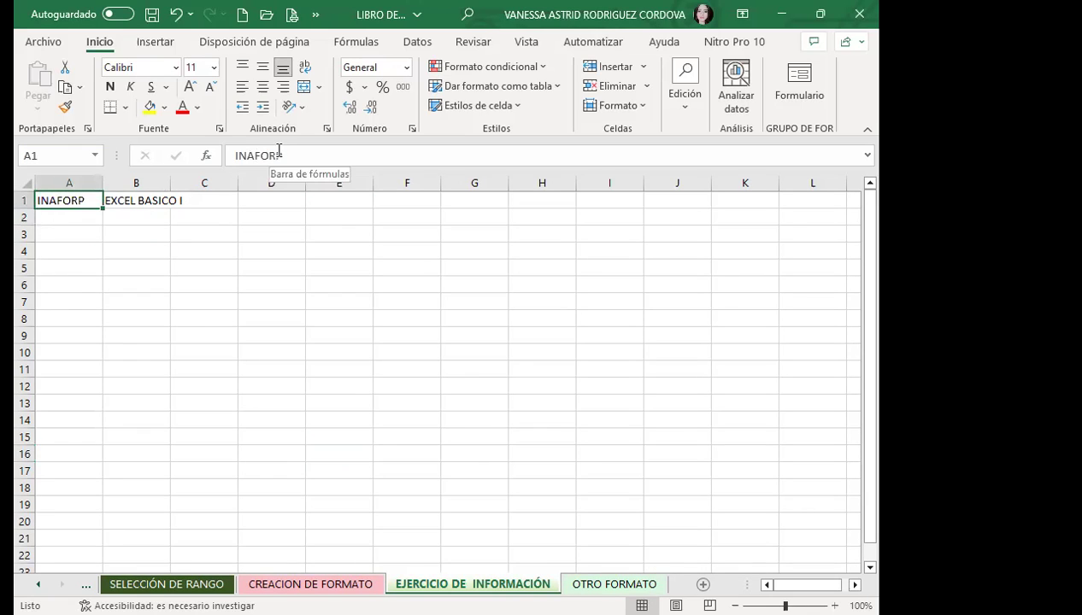
click(252, 156)
text(S)
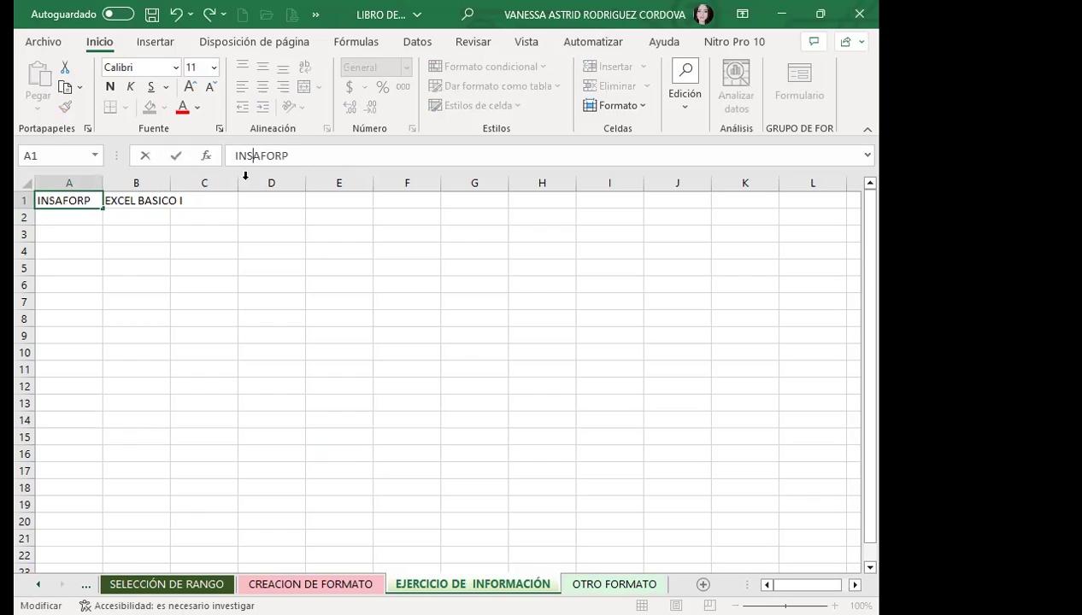
click(202, 232)
click(66, 204)
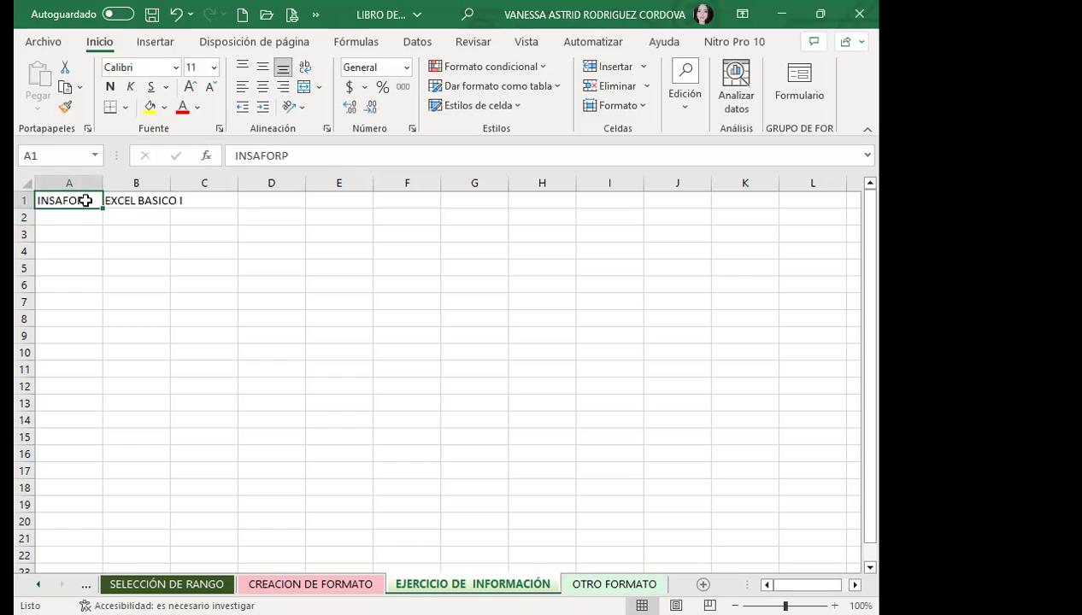
drag(88, 199, 87, 518)
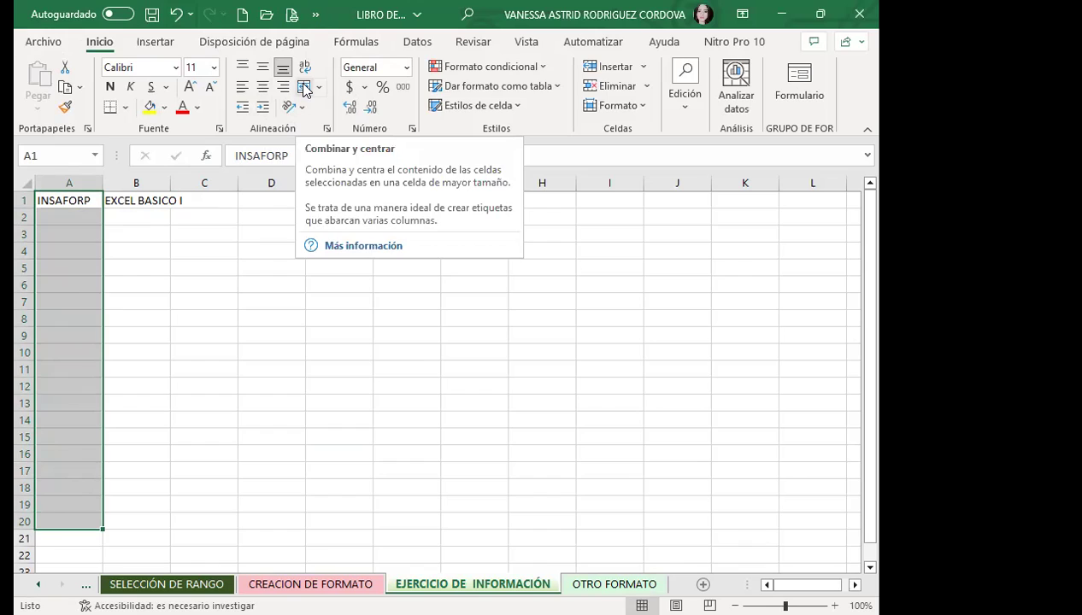
Merge A1:A20, rotate INSAFORP to 50 degrees and centre it vertically.
click(305, 90)
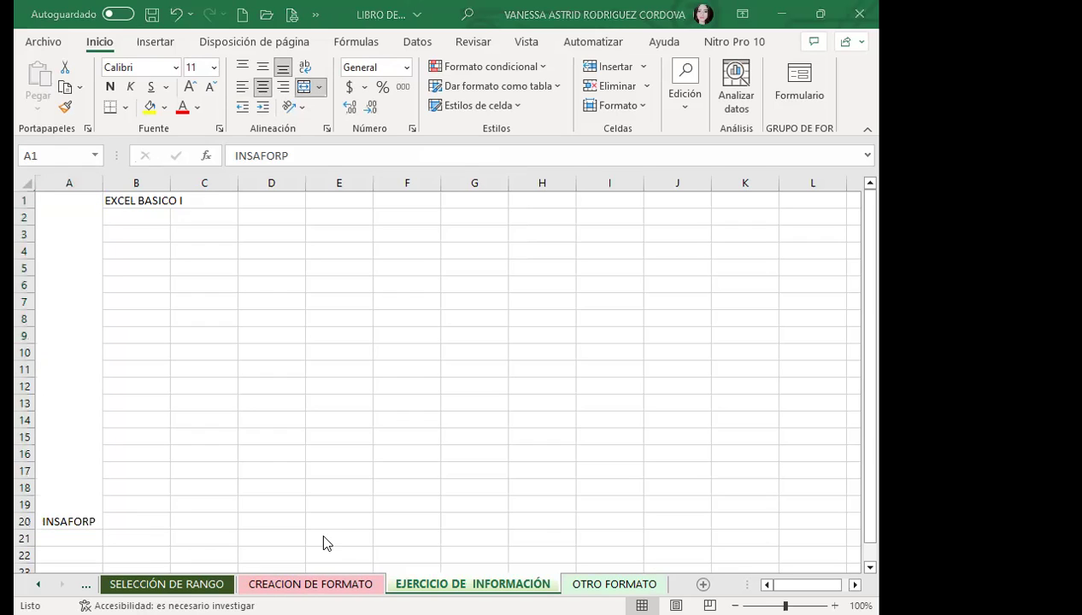
click(73, 355)
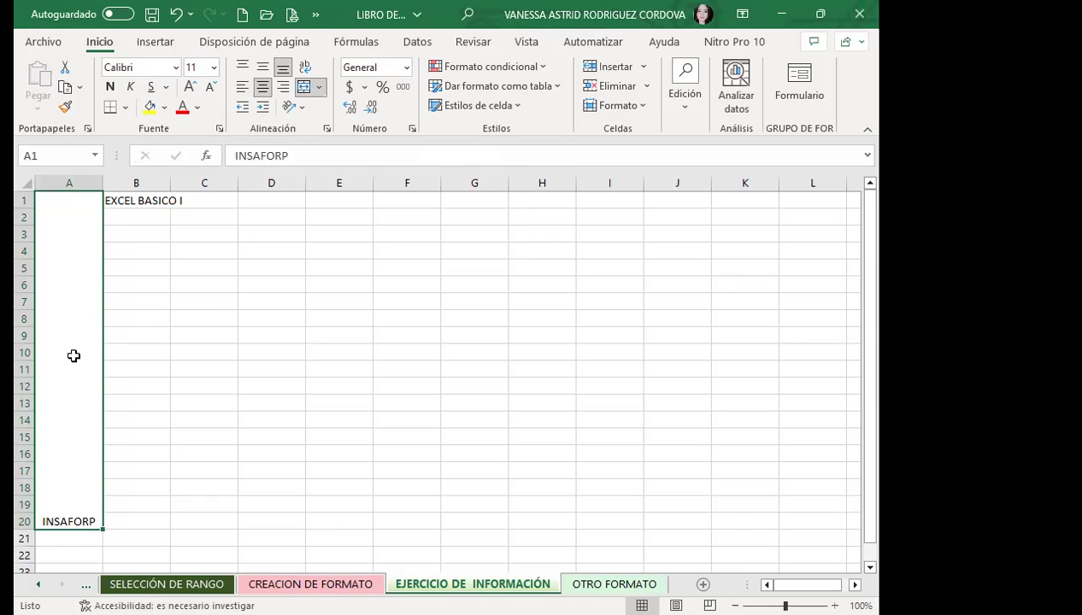
click(325, 128)
click(505, 258)
drag(505, 258, 496, 239)
click(432, 525)
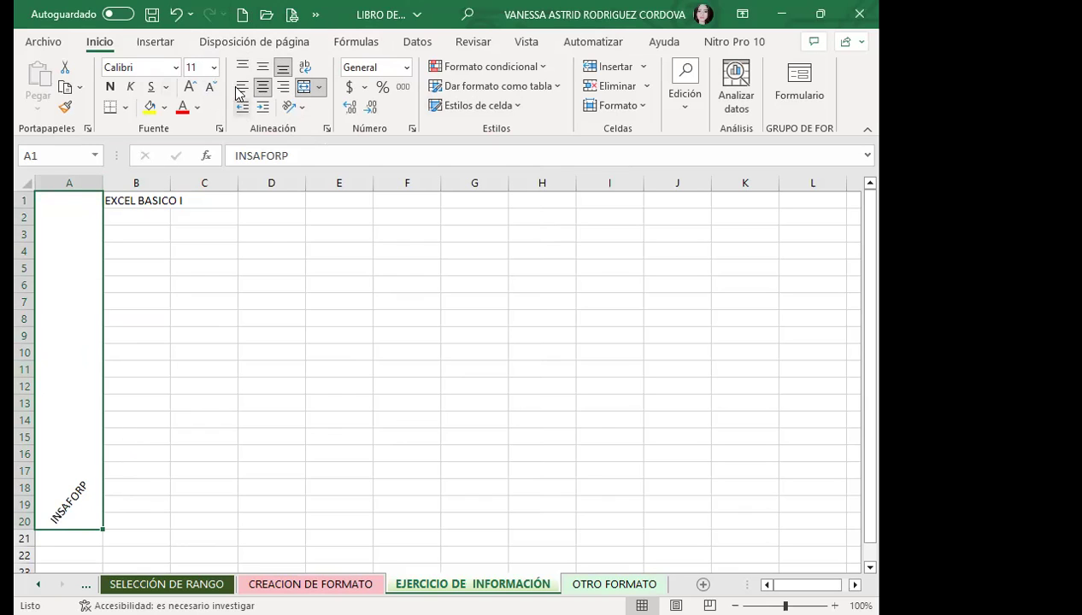
click(264, 68)
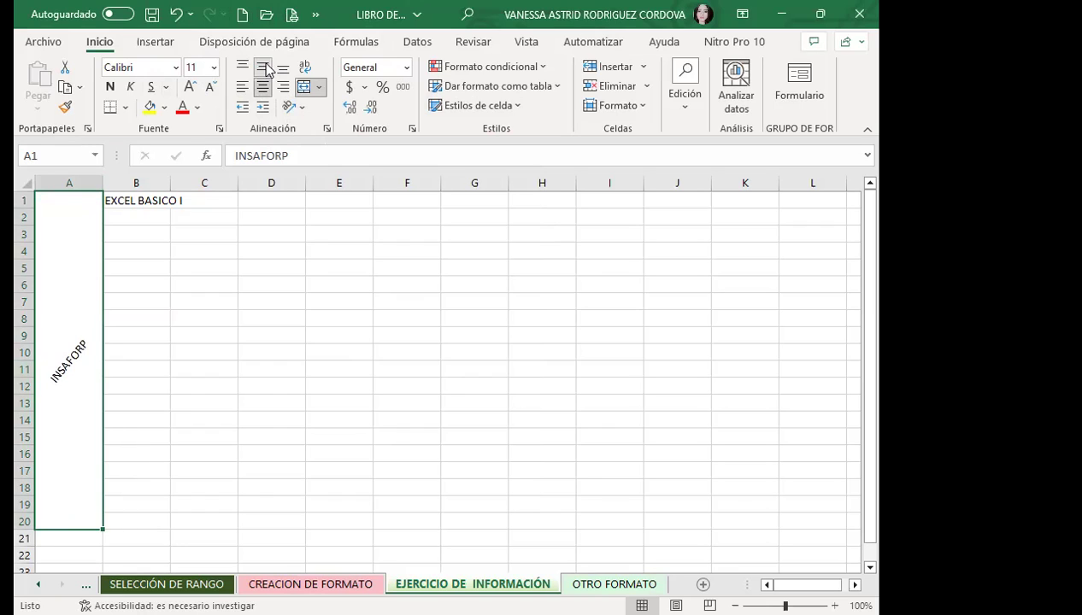
click(302, 114)
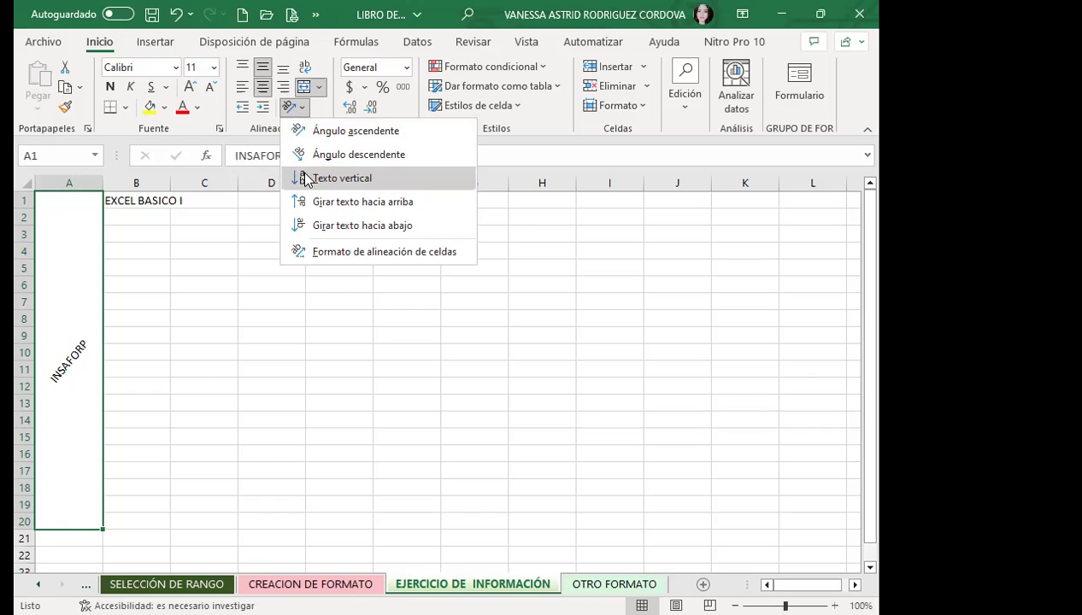
Make INSAFORP vertical stacked text, bold, at font size 22.
click(306, 179)
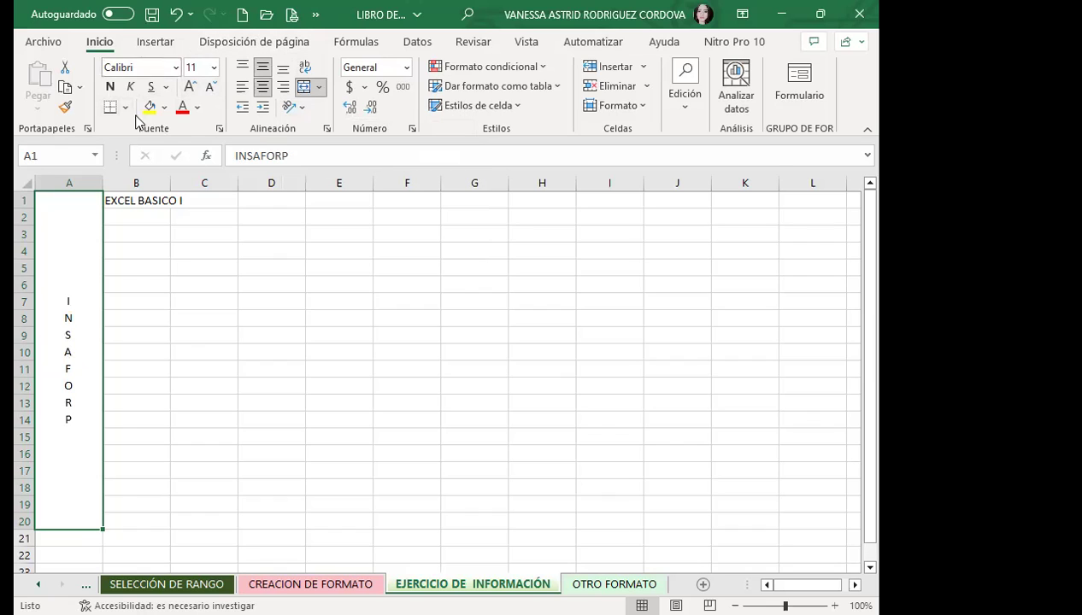
click(109, 89)
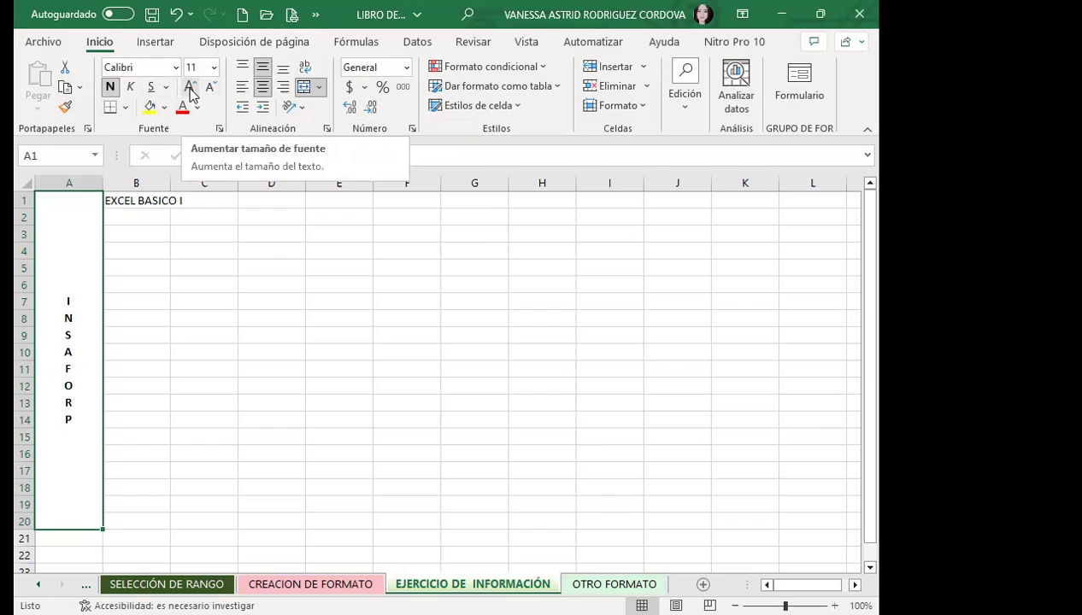
click(190, 87)
click(190, 88)
click(190, 87)
click(190, 87)
click(189, 87)
click(190, 87)
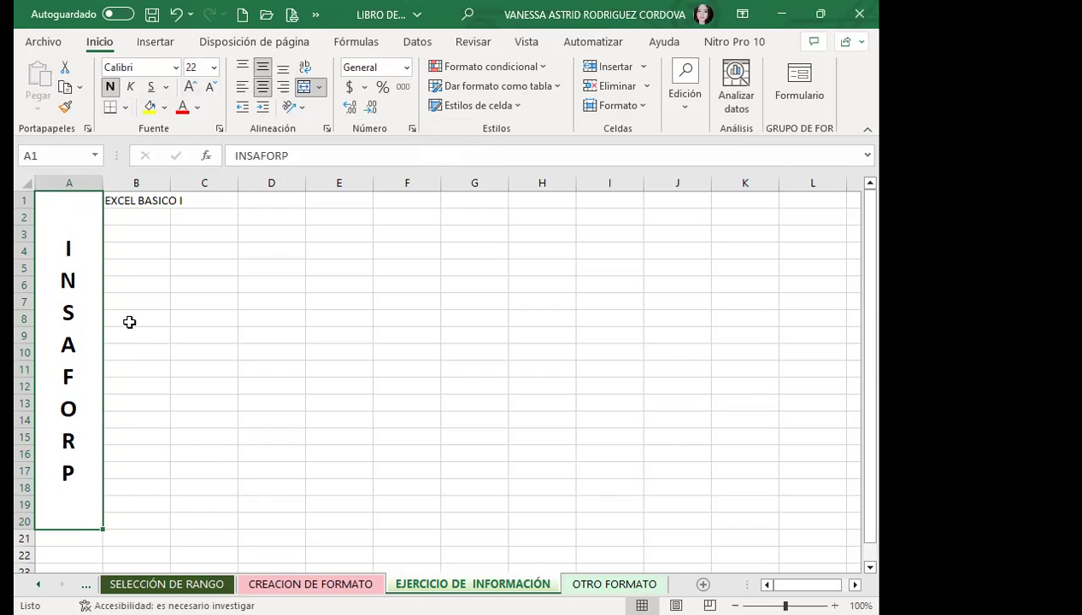
click(150, 354)
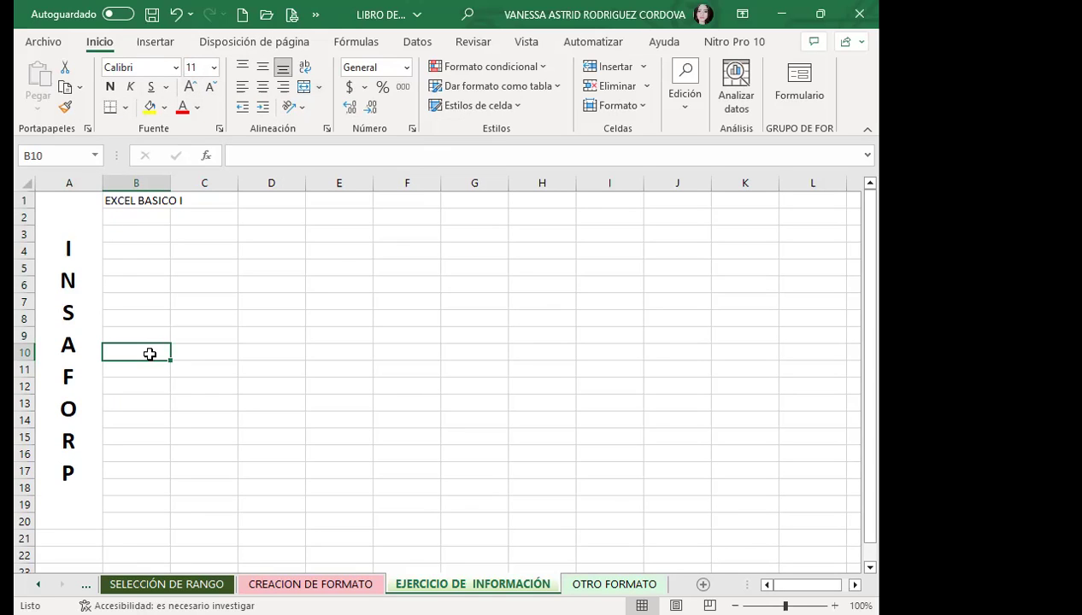
Bring up the Format Cells Border settings for the merged INSAFORP cell.
click(75, 335)
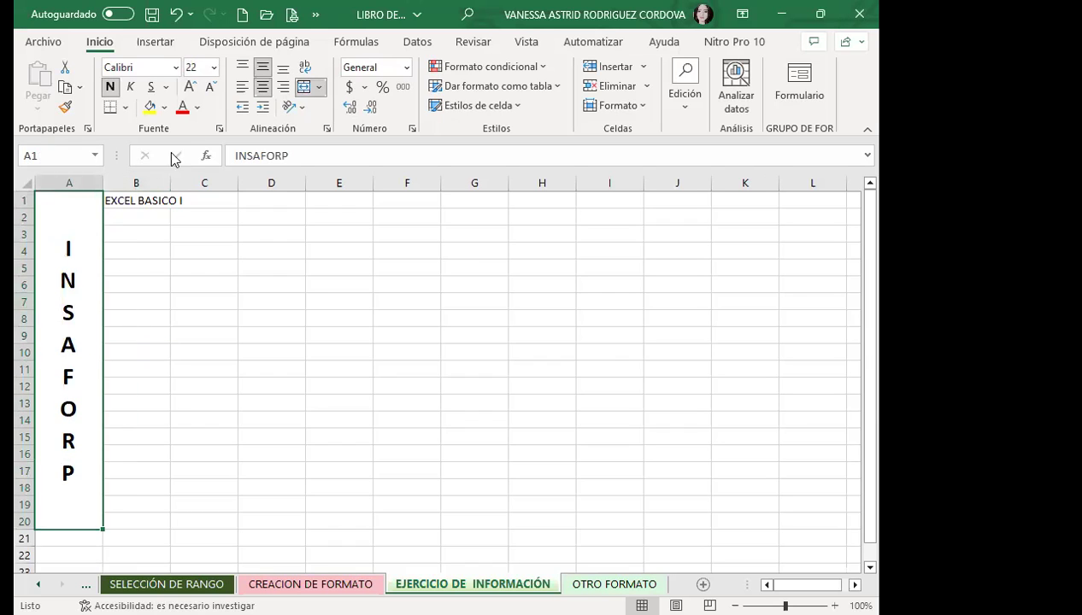
click(218, 128)
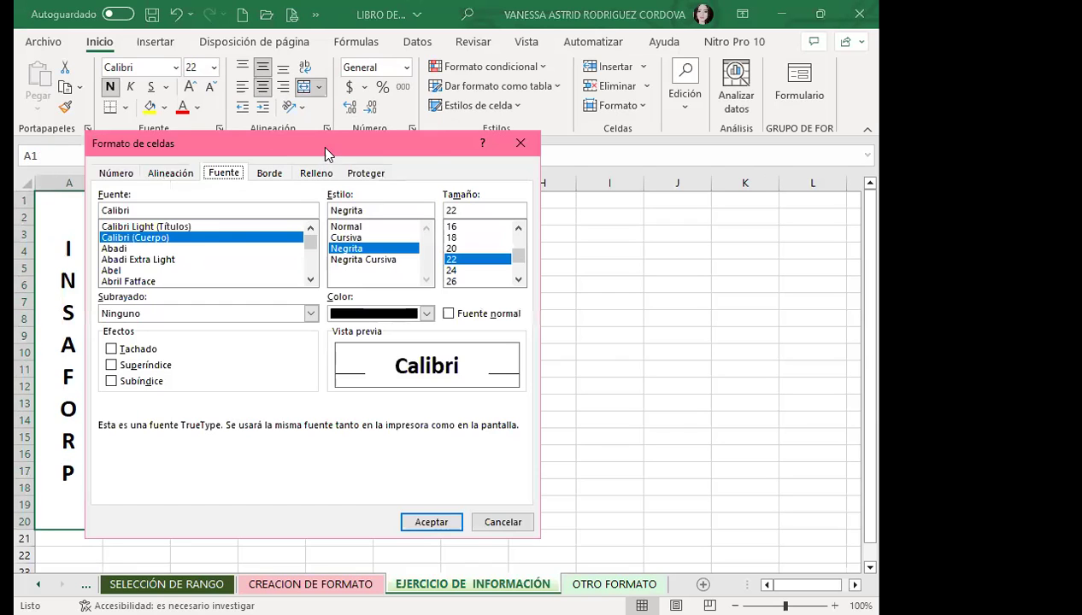
drag(435, 147, 580, 129)
click(414, 155)
Outline the merged INSAFORP cell with a thick red border.
click(340, 282)
click(349, 329)
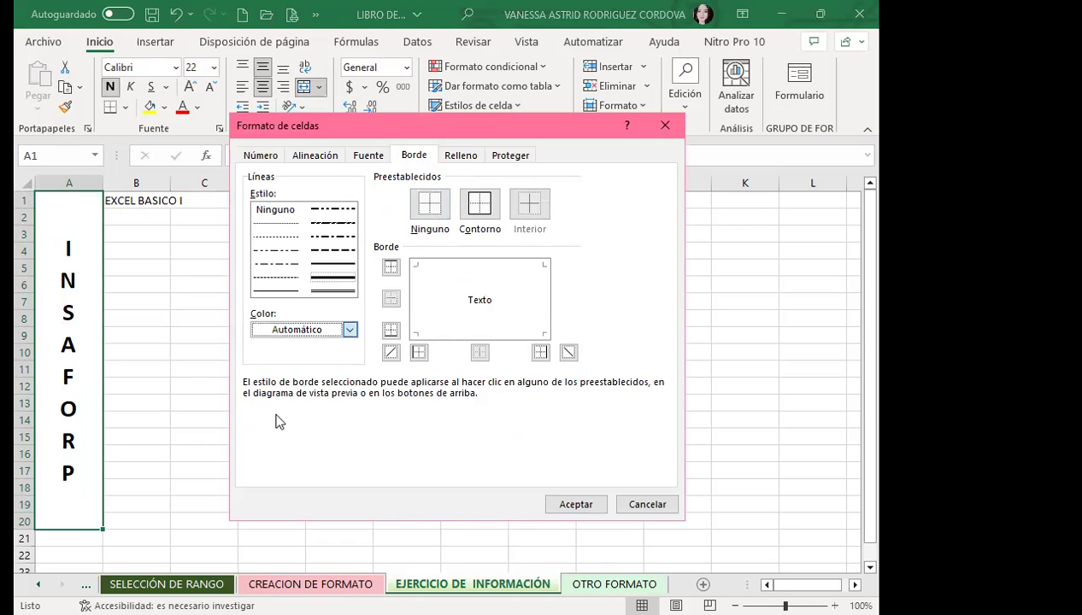
click(276, 513)
click(480, 203)
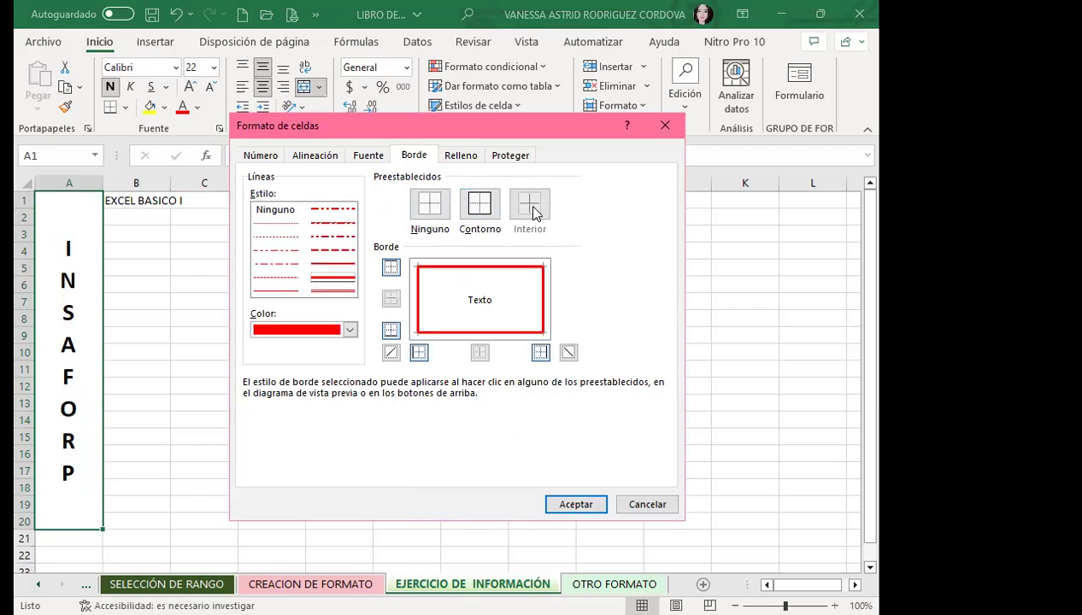
click(565, 504)
click(202, 417)
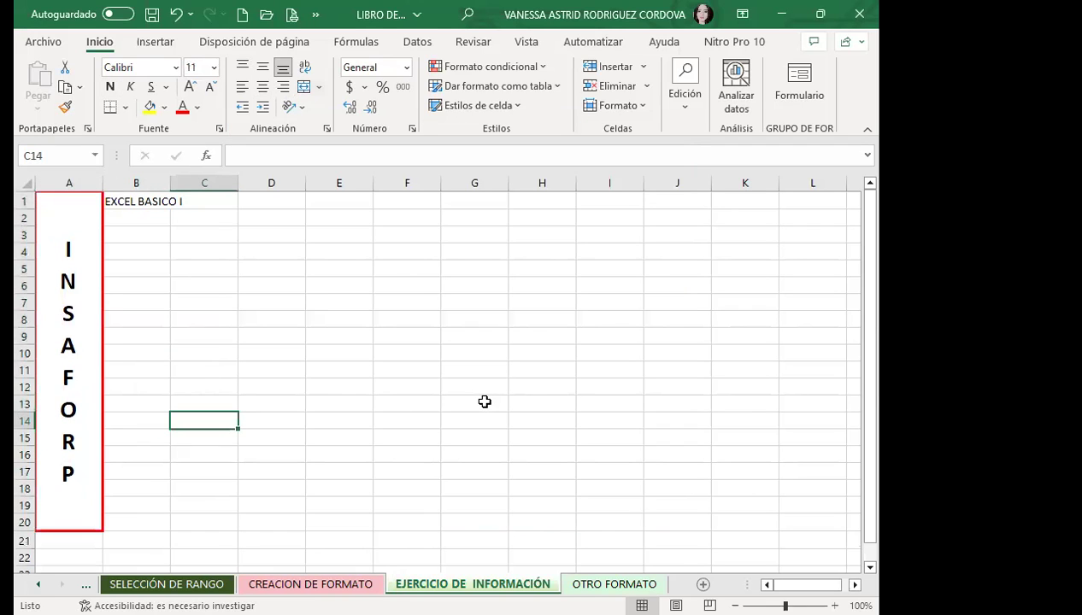
Merge B1:I20 and angle EXCEL BASICO I upward, centred vertically.
click(158, 203)
drag(162, 204, 598, 521)
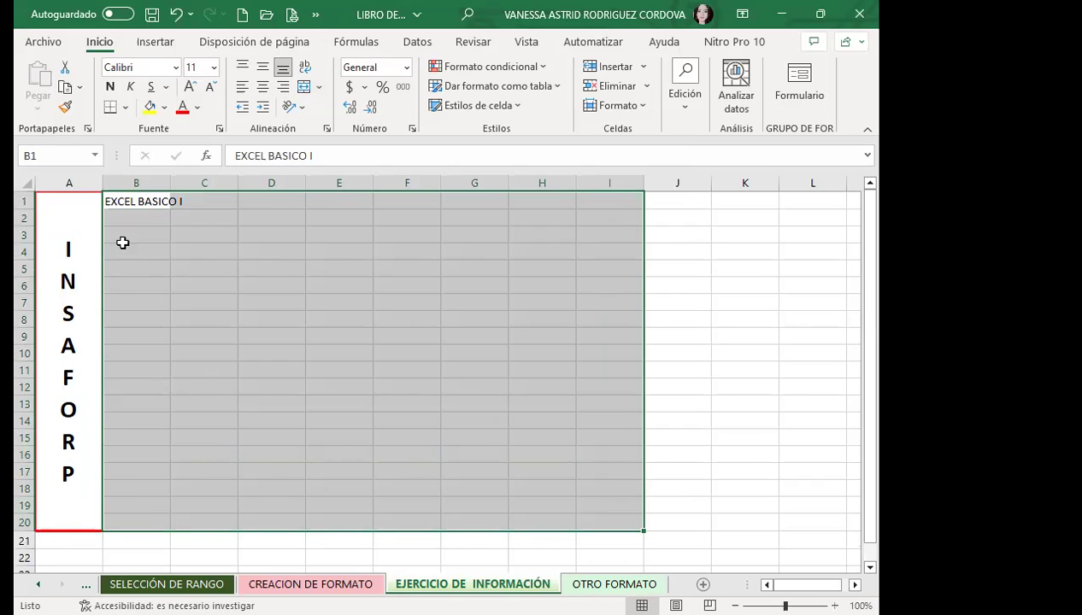
click(304, 88)
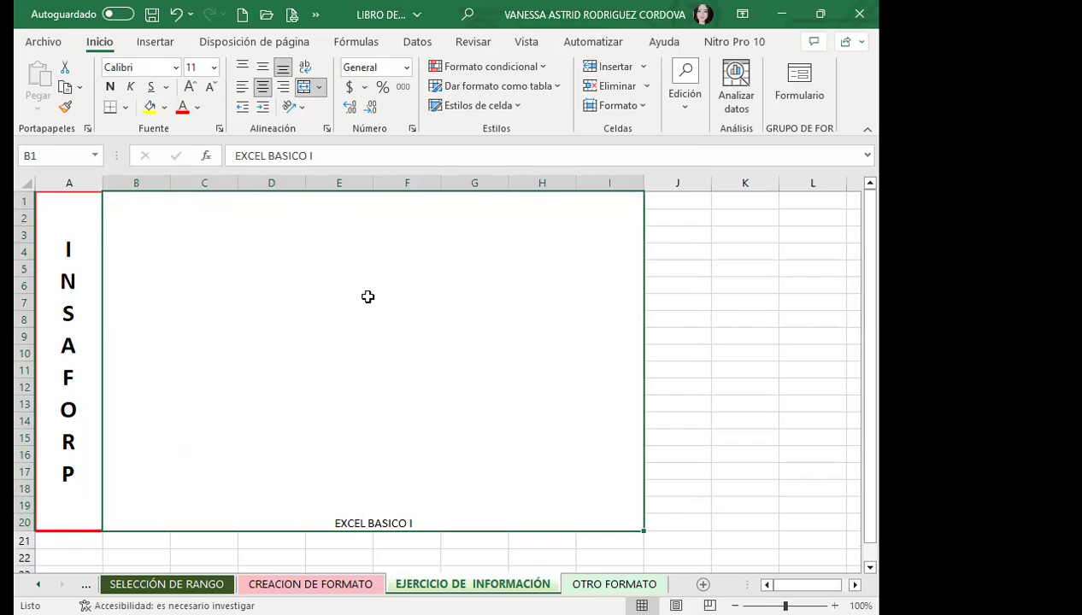
click(291, 107)
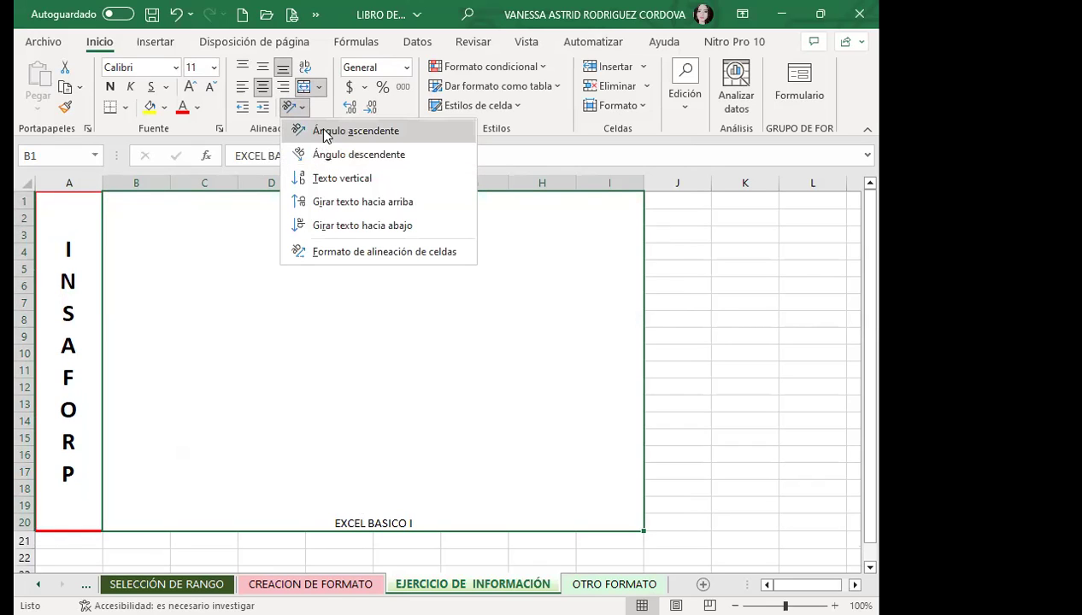
click(325, 133)
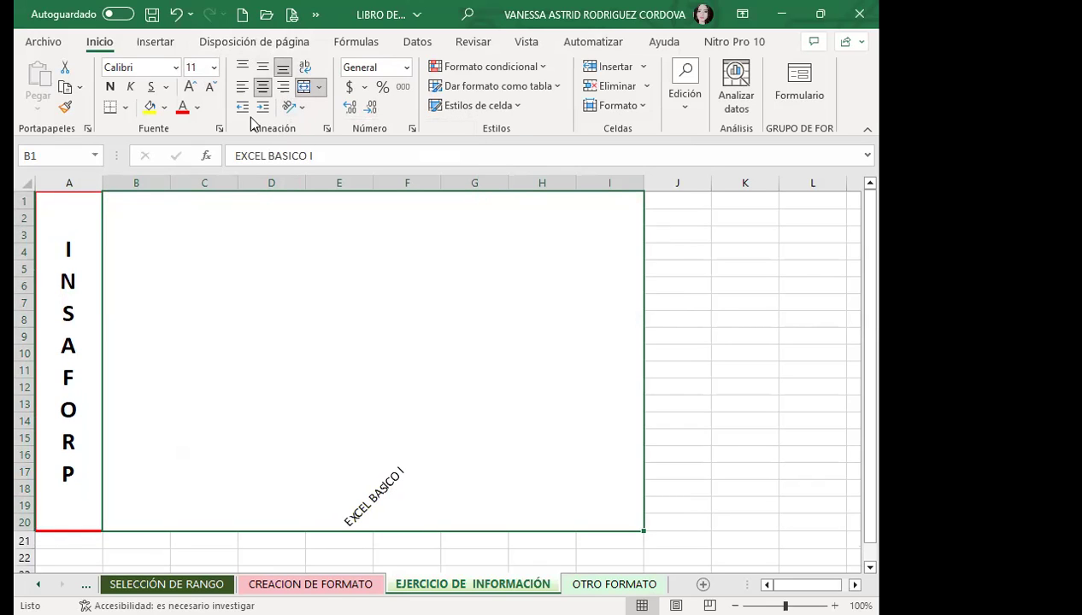
click(265, 69)
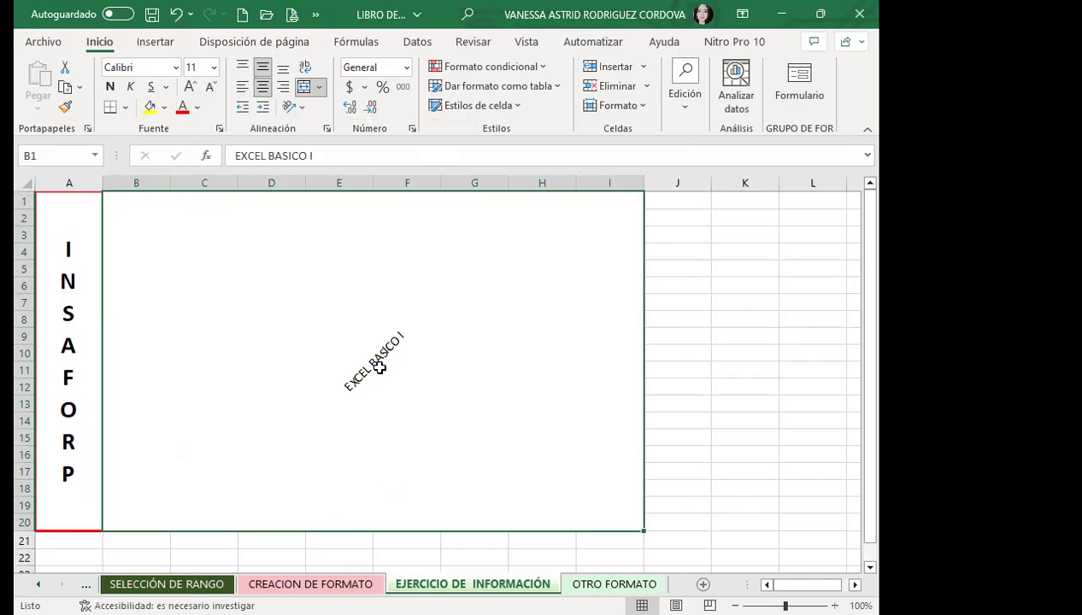
Make the EXCEL BASICO I title bold, 48-point and green.
click(109, 87)
click(189, 86)
click(189, 86)
click(189, 87)
click(189, 86)
click(188, 86)
click(189, 86)
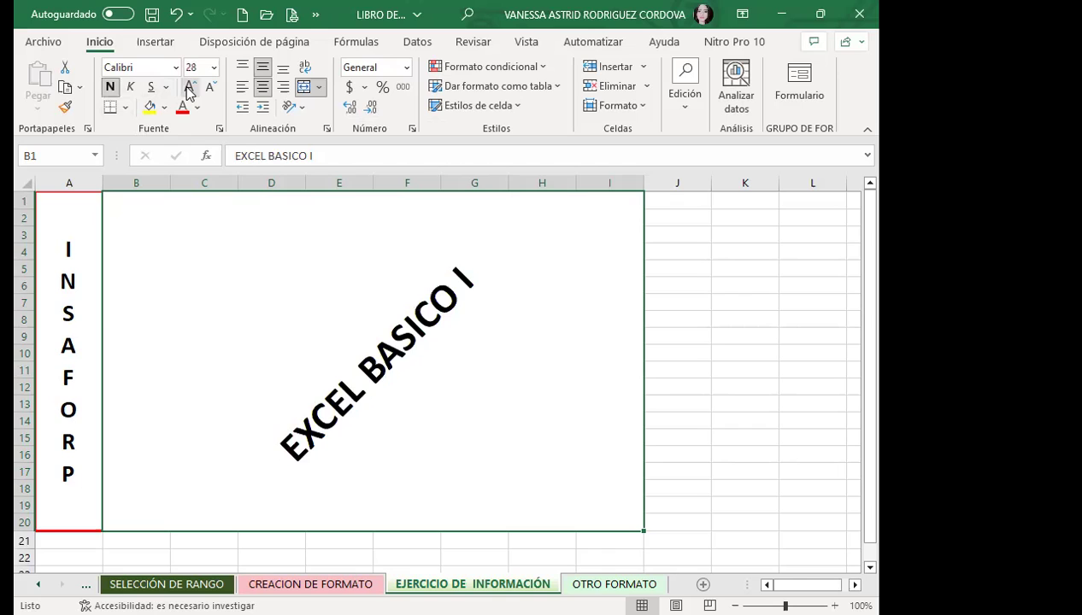
click(189, 87)
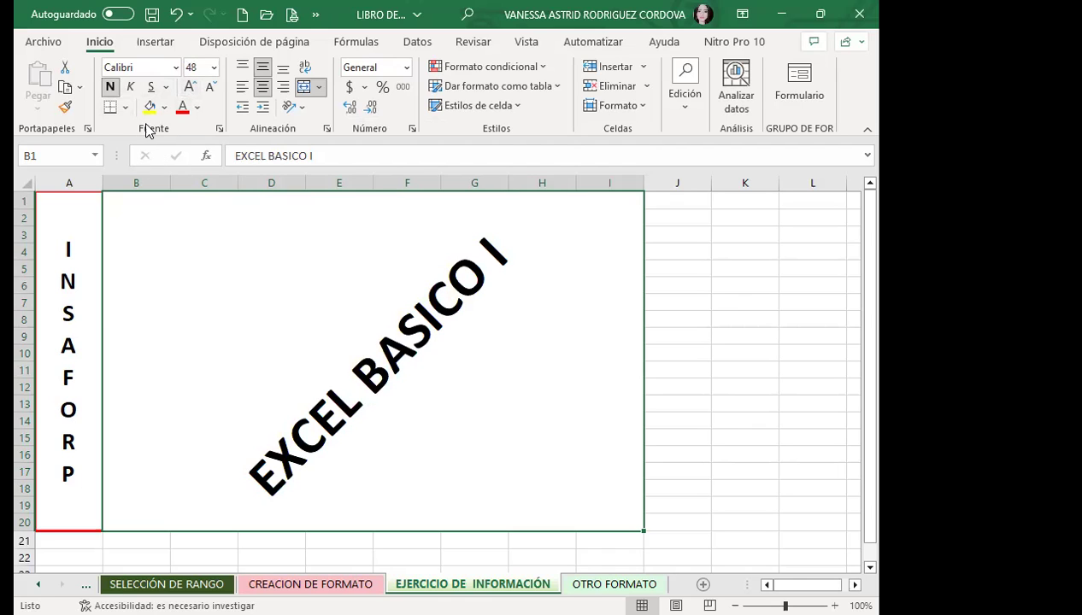
click(200, 111)
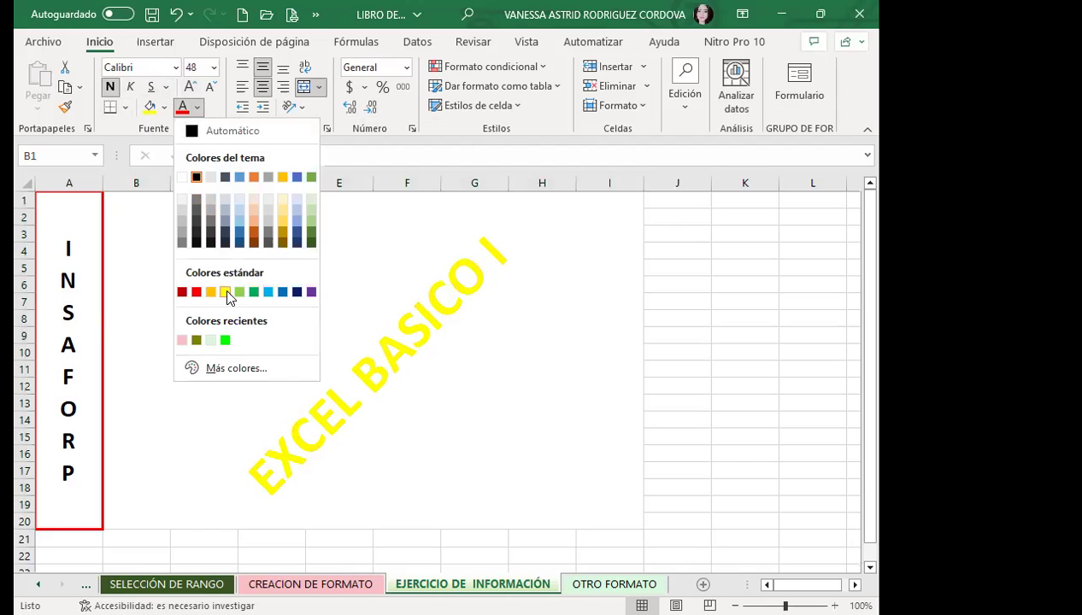
click(254, 292)
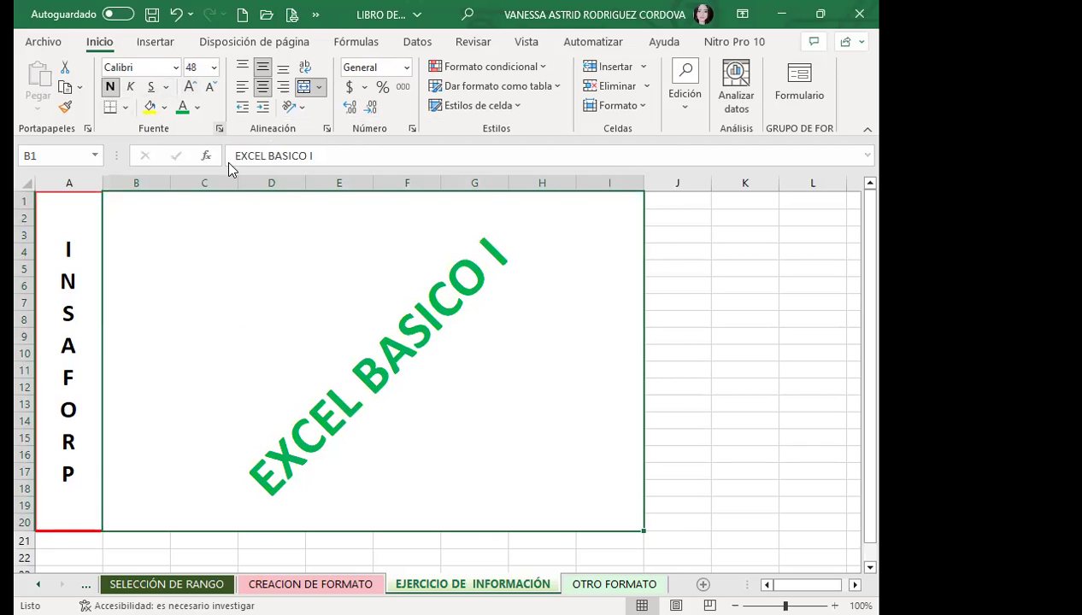
click(219, 128)
click(414, 154)
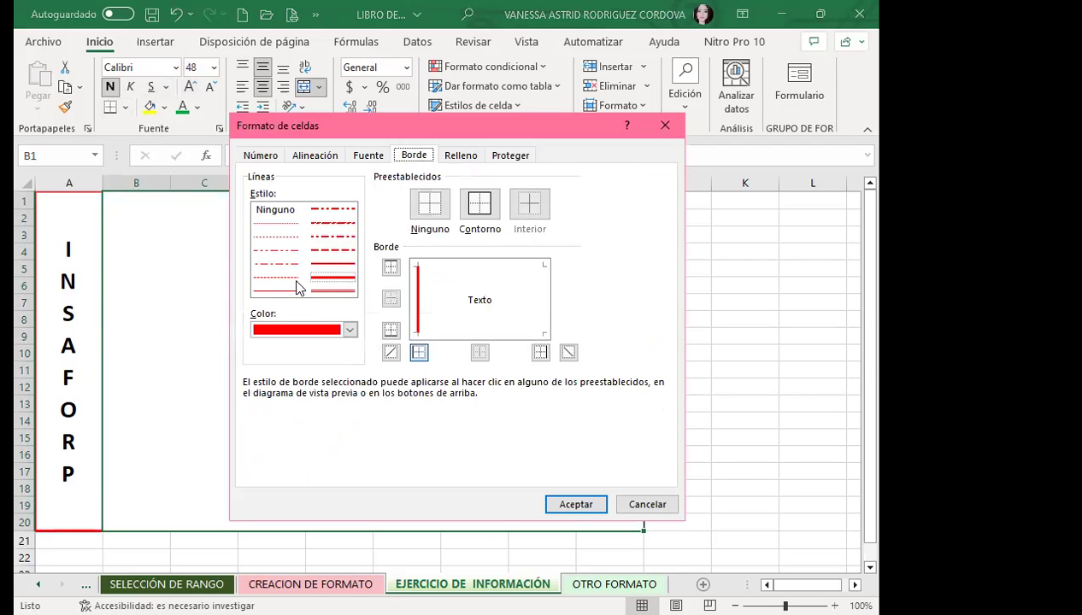
click(349, 330)
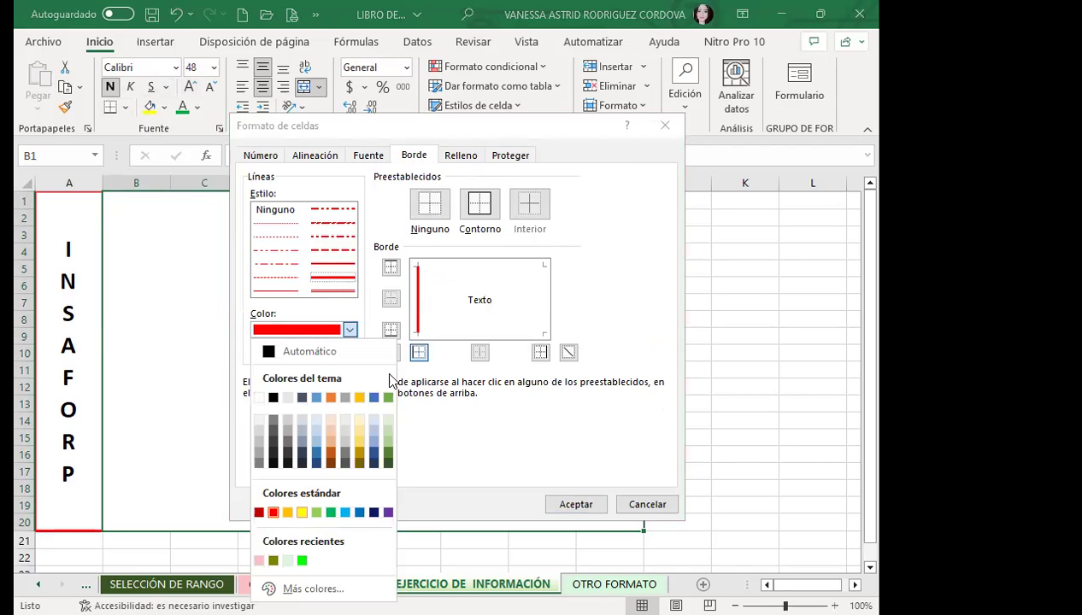
click(301, 512)
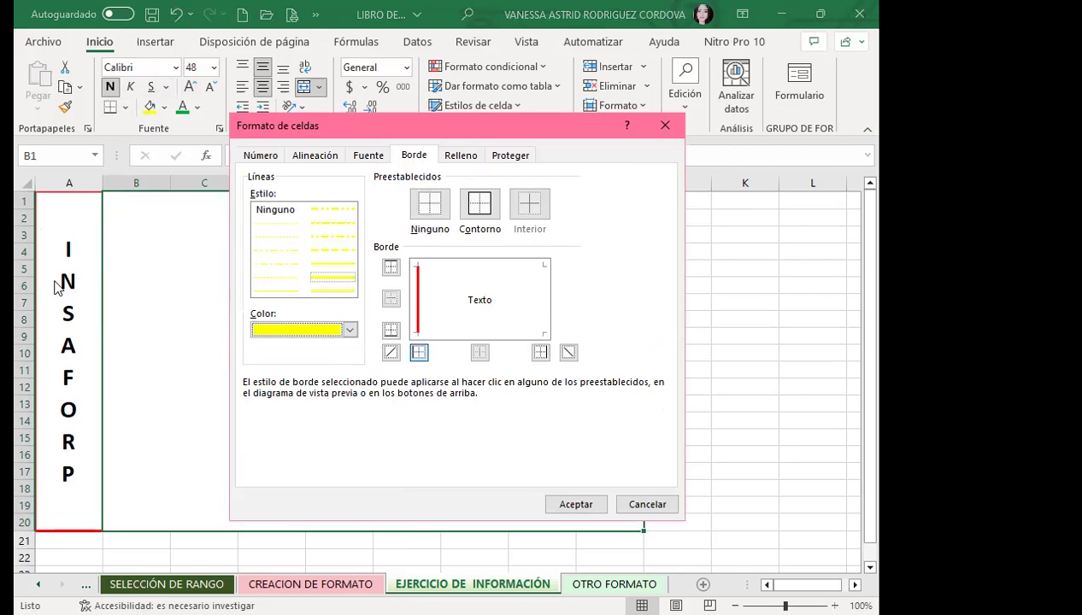
click(483, 266)
click(543, 299)
click(489, 333)
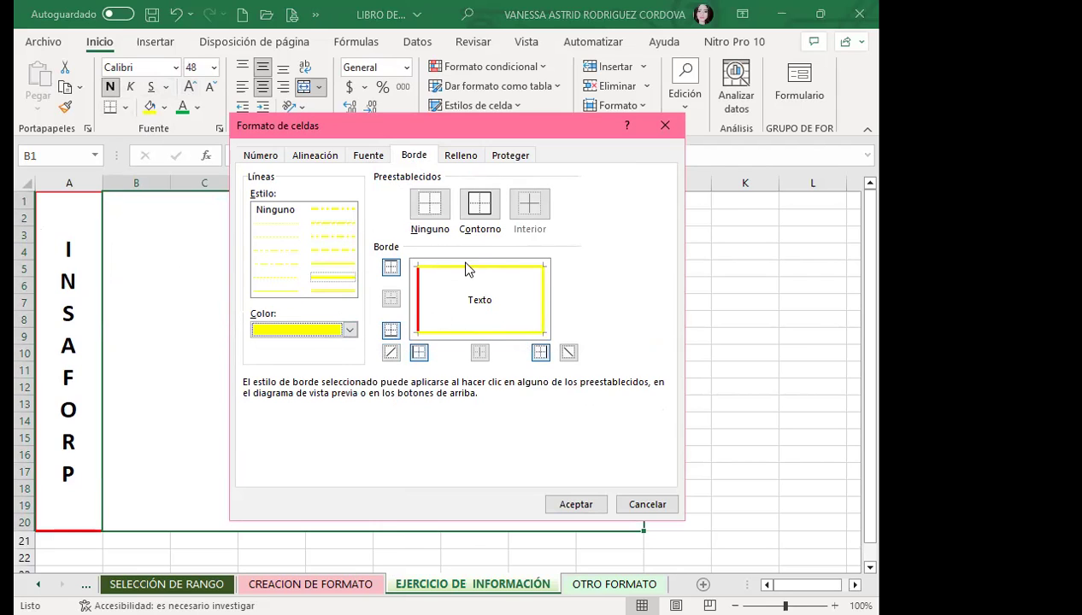
click(579, 504)
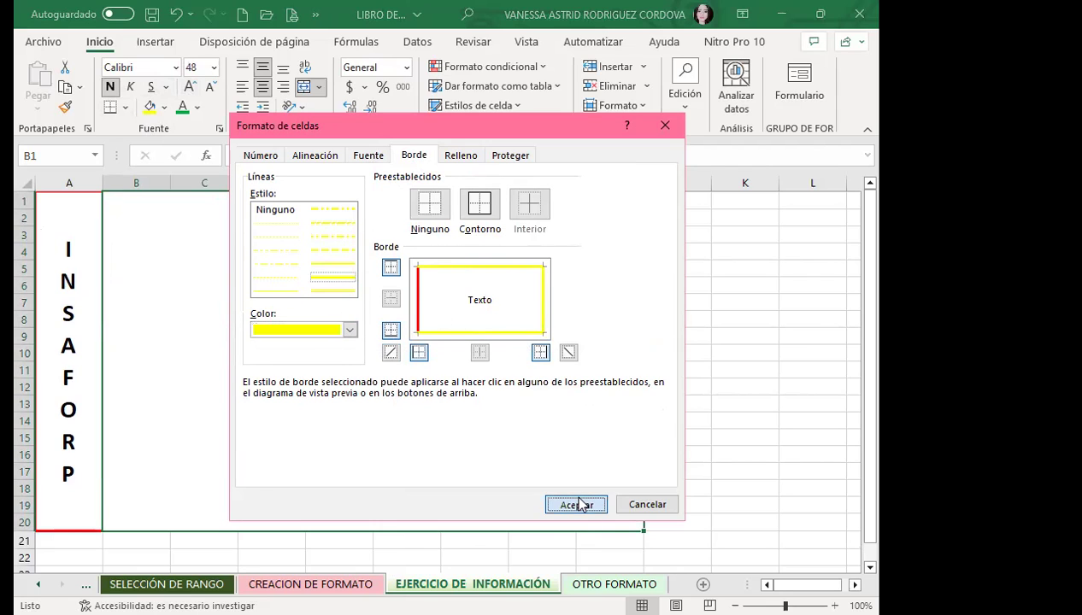
drag(701, 417, 740, 417)
click(764, 352)
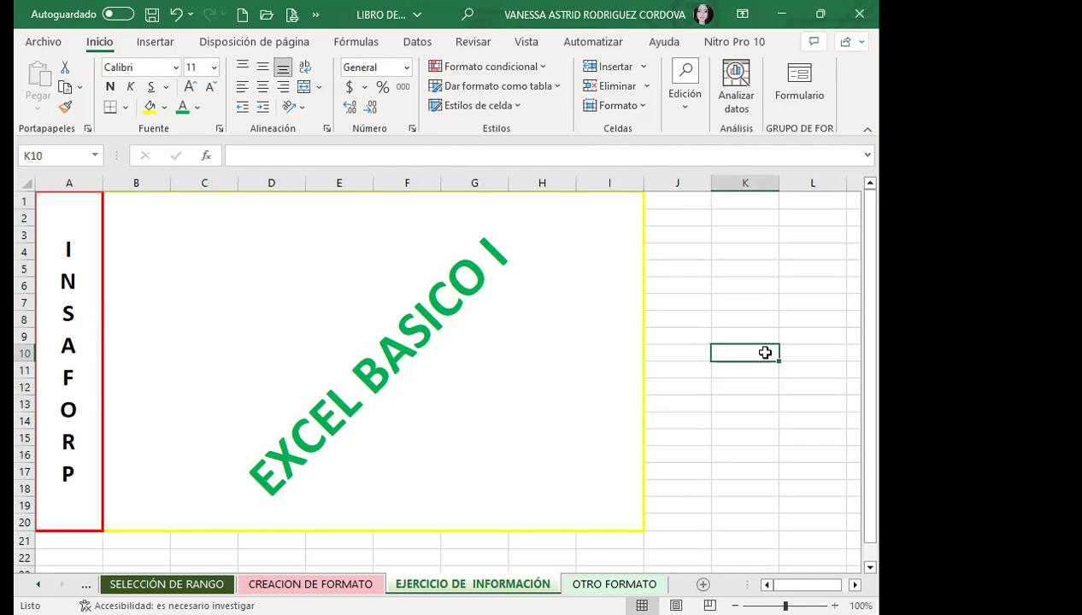
Open the gradient fill effects for the merged INSAFORP cell and set the first colour to light green.
click(89, 307)
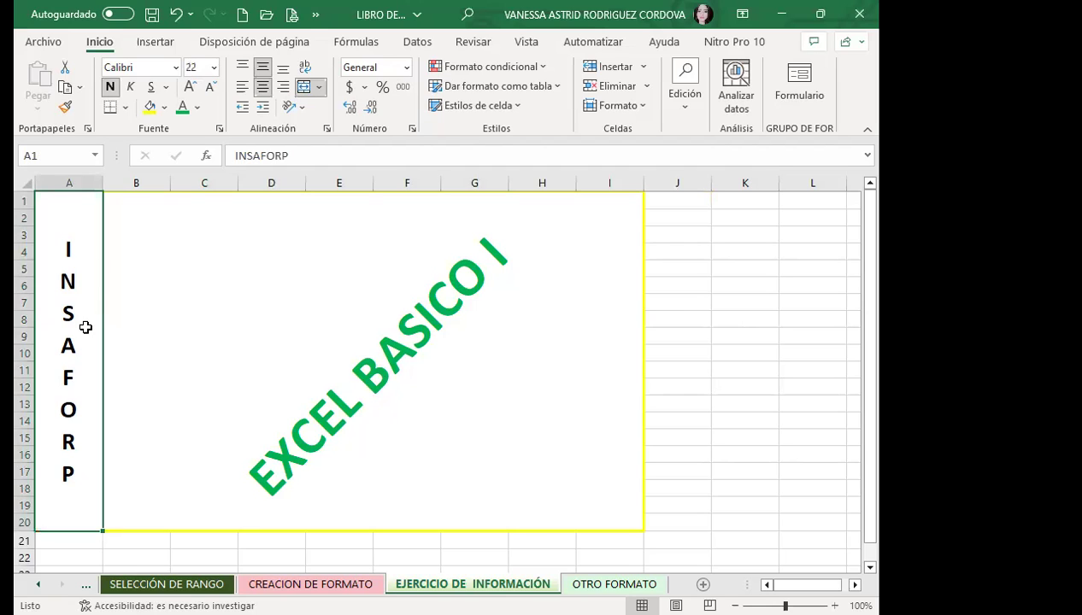
click(220, 127)
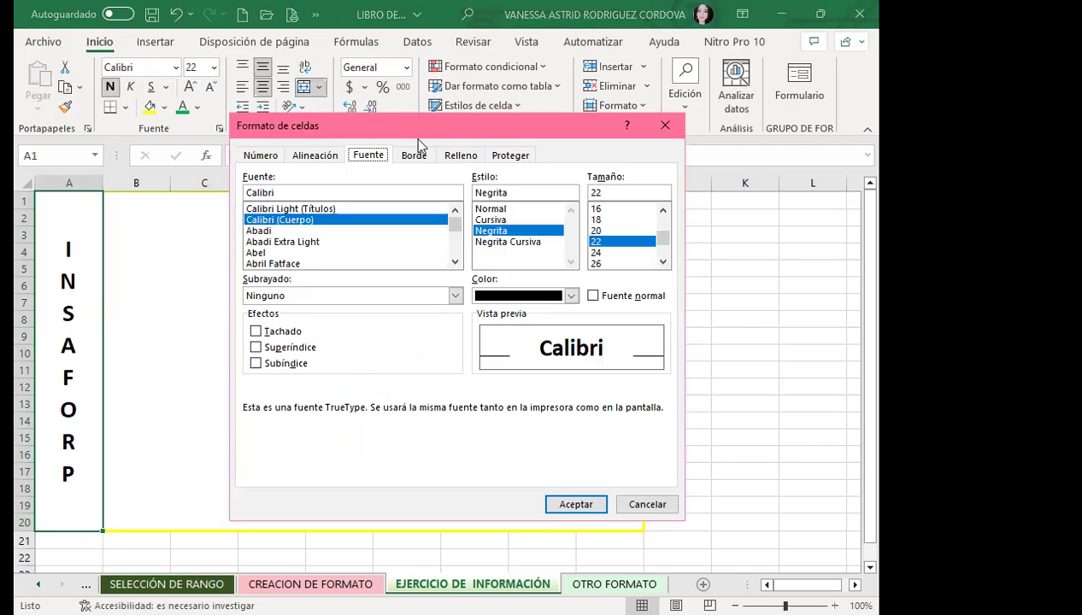
click(458, 156)
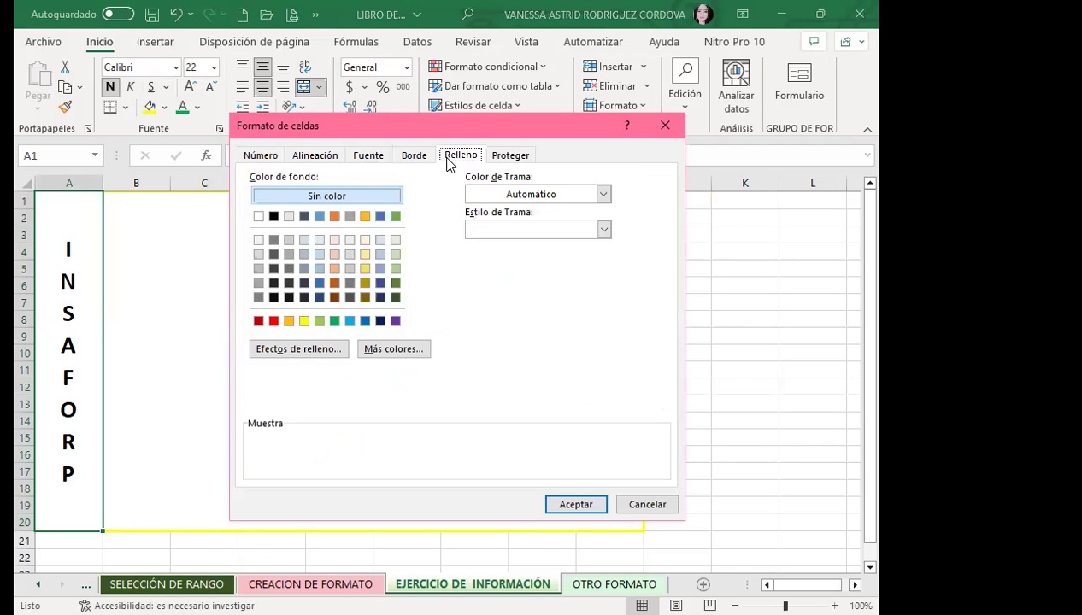
click(298, 350)
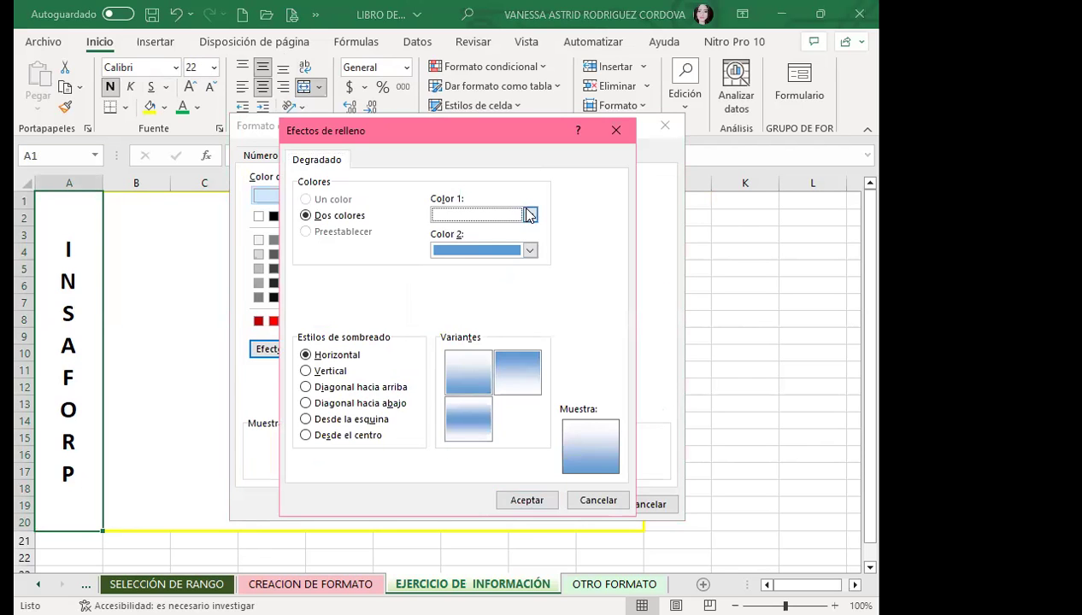
click(529, 215)
click(467, 420)
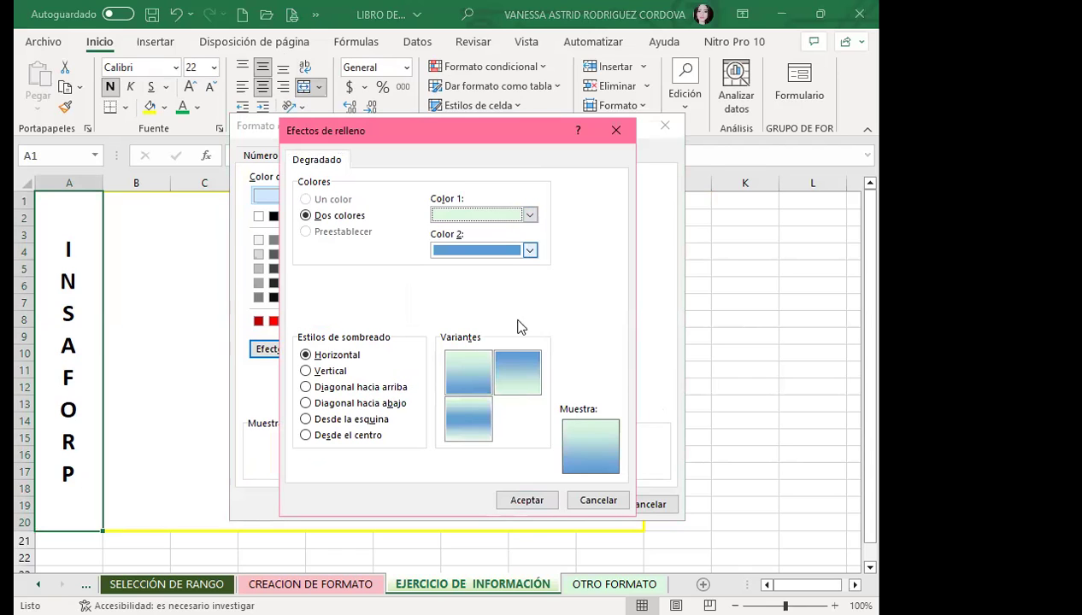
Choose the horizontal green-top, blue-bottom gradient variant and apply it to the INSAFORP cell.
click(514, 373)
click(305, 371)
click(305, 387)
click(305, 404)
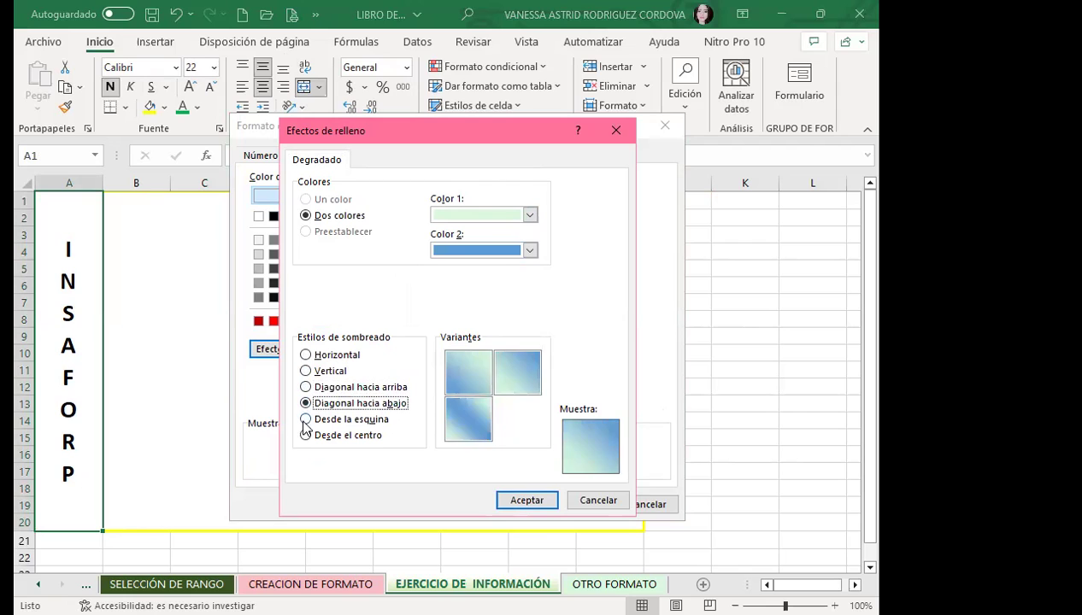
click(305, 419)
click(309, 437)
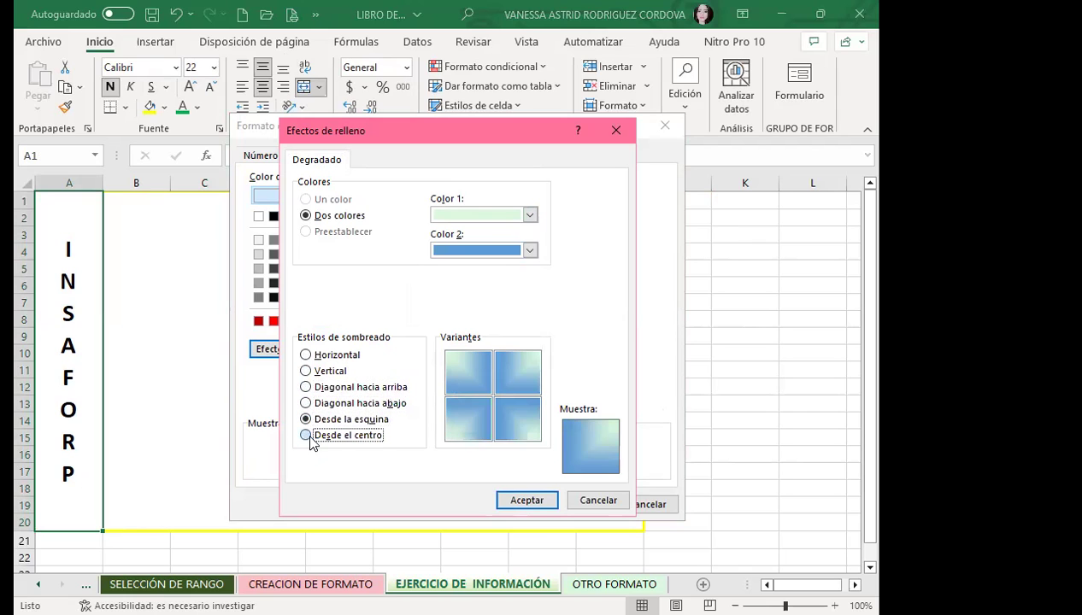
click(305, 354)
click(466, 376)
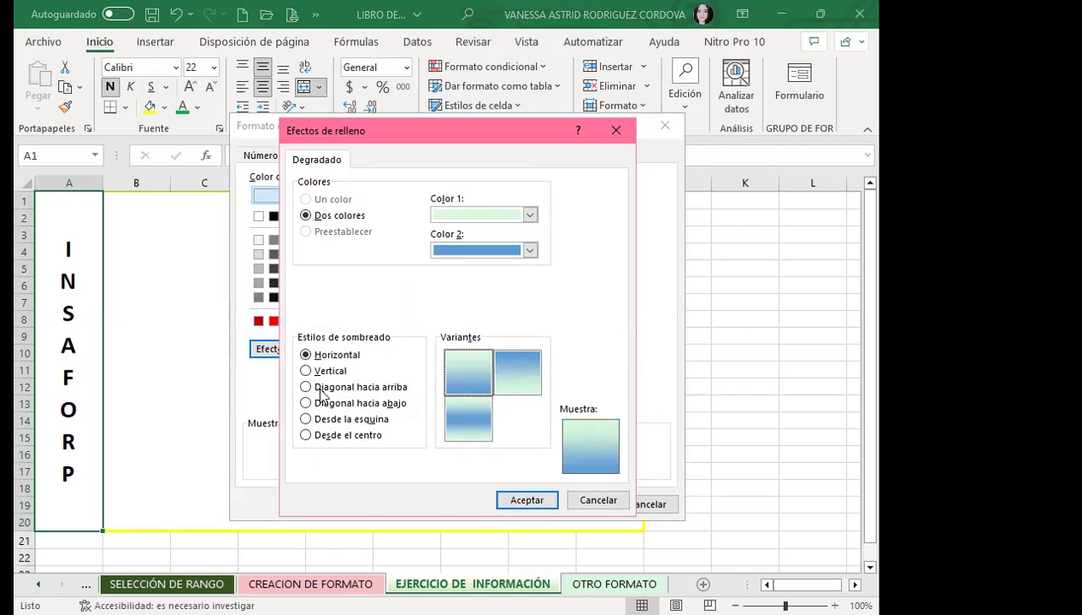
click(517, 503)
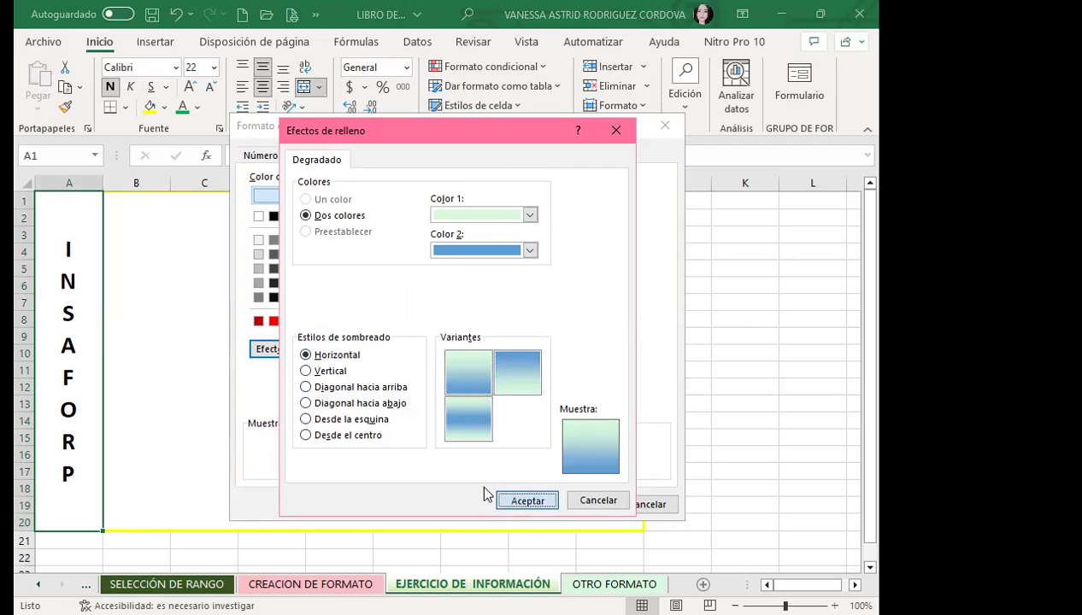
click(577, 505)
click(541, 428)
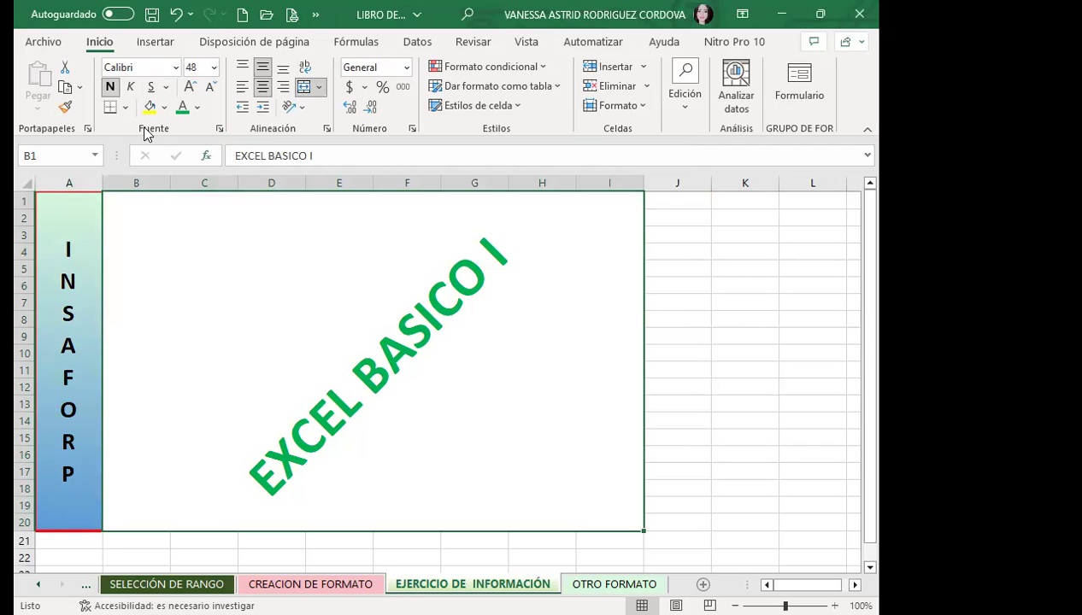
Try a plain light-green fill on the EXCEL BASICO I title, then undo it and reselect the title cell.
click(164, 106)
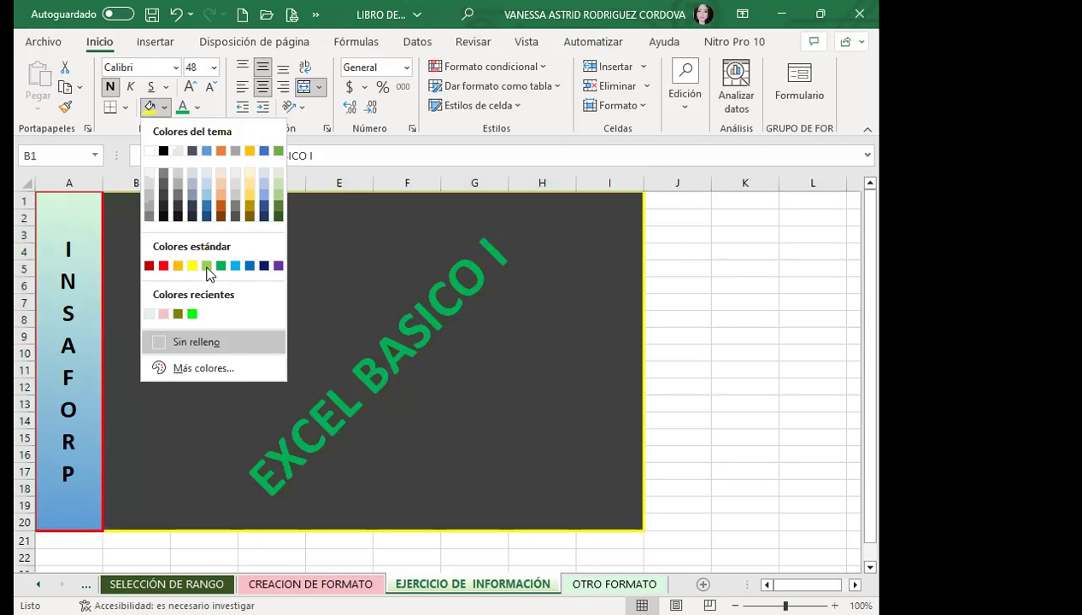
click(206, 266)
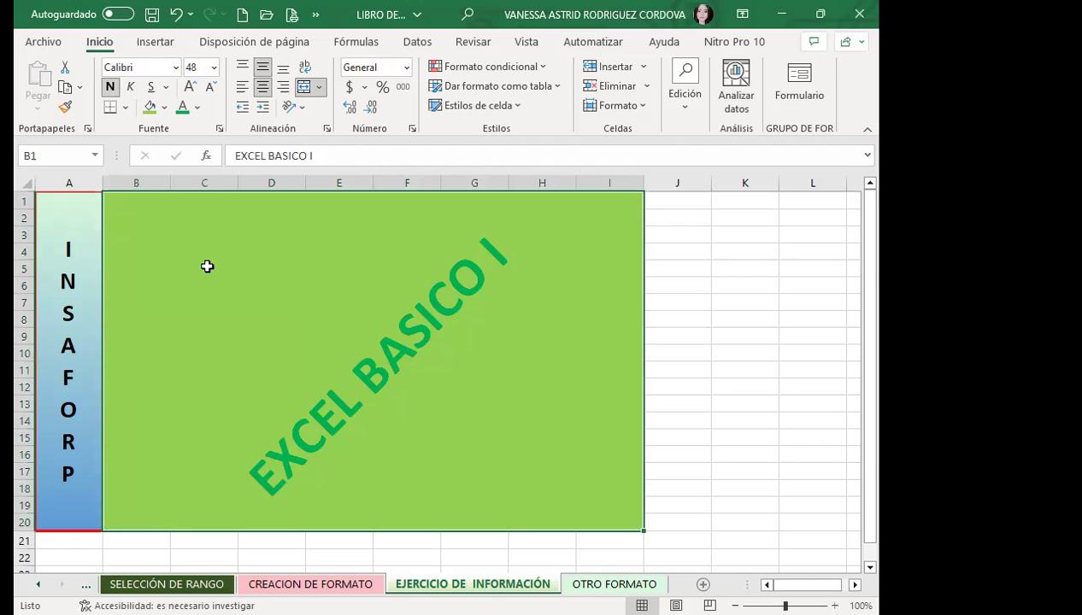
click(176, 13)
click(65, 329)
click(197, 337)
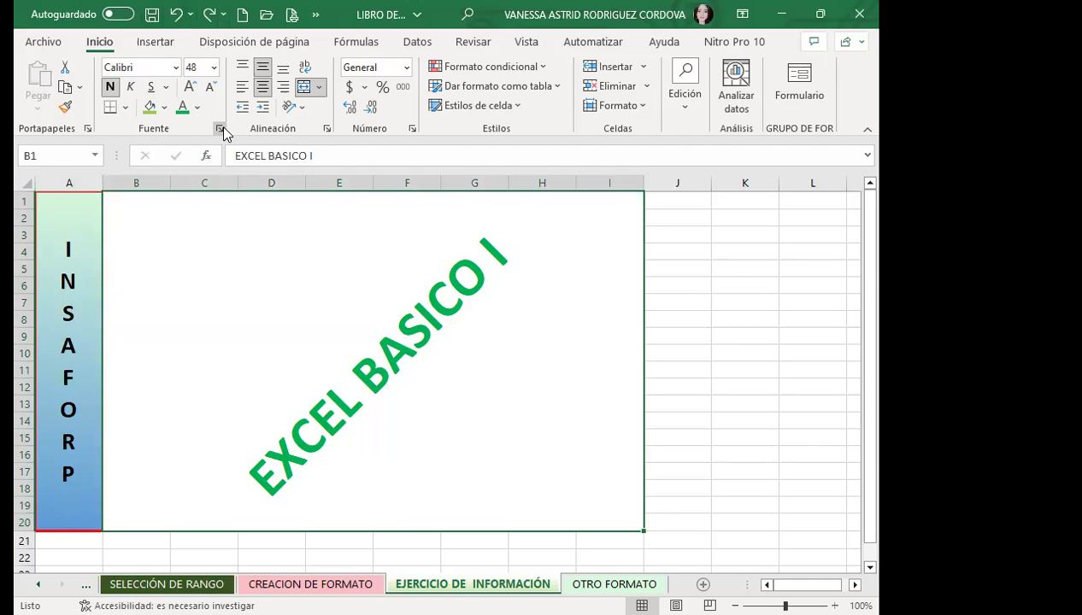
Fill the EXCEL BASICO I cell with a light-green thin vertical stripe pattern.
click(221, 125)
click(413, 157)
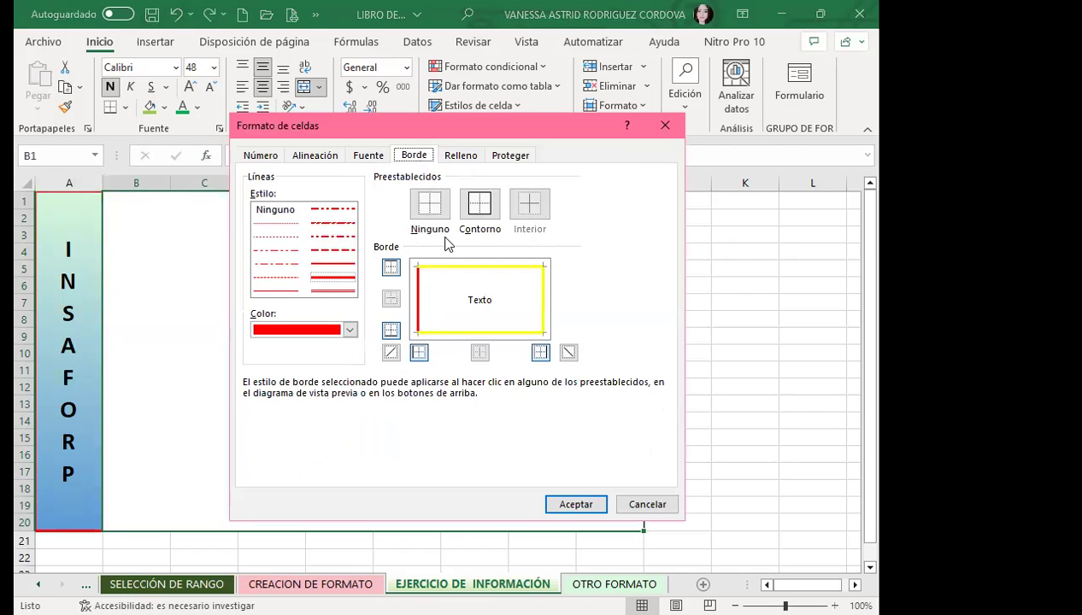
click(466, 157)
click(602, 195)
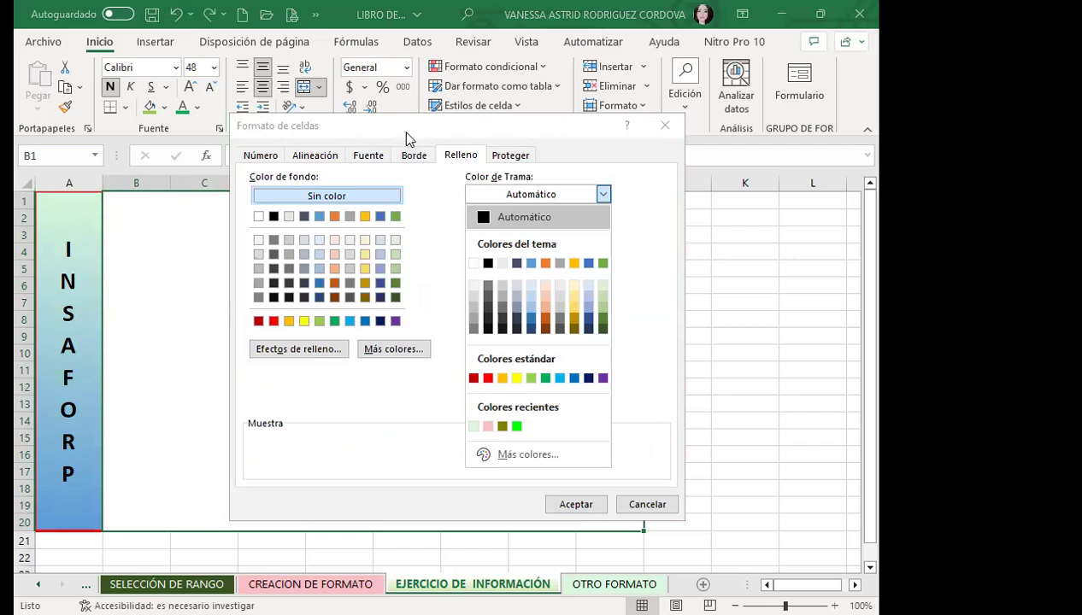
drag(419, 128, 429, 122)
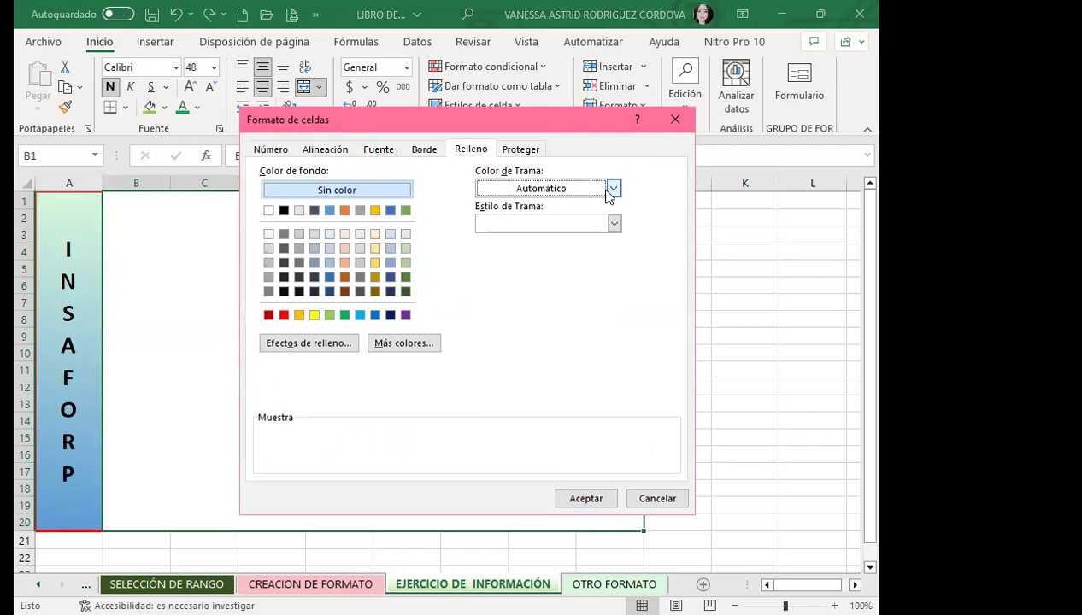
click(613, 189)
click(499, 421)
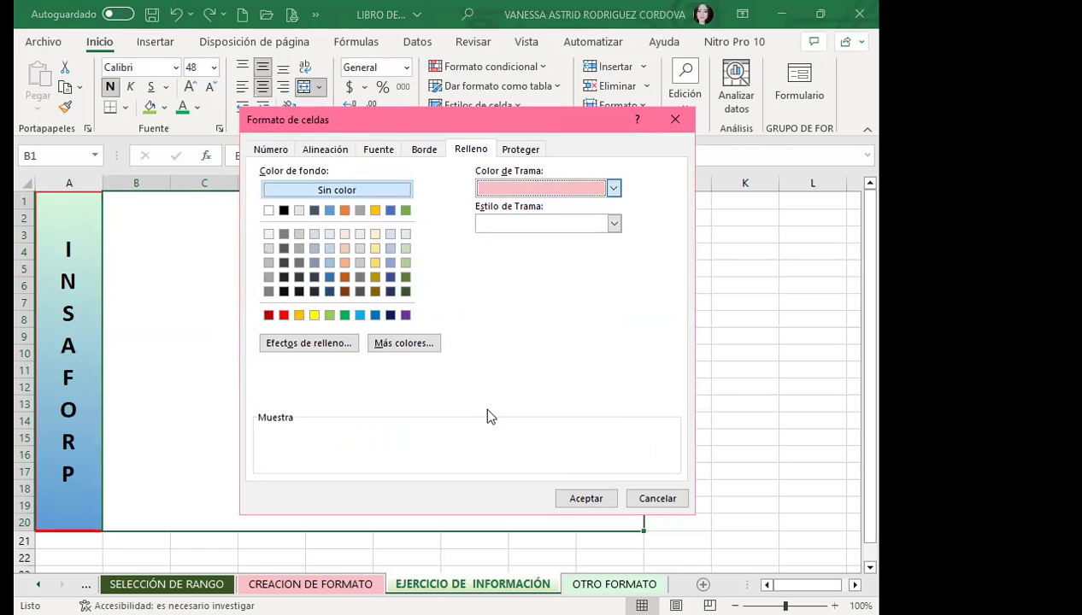
key(alt+Down)
click(498, 420)
click(613, 223)
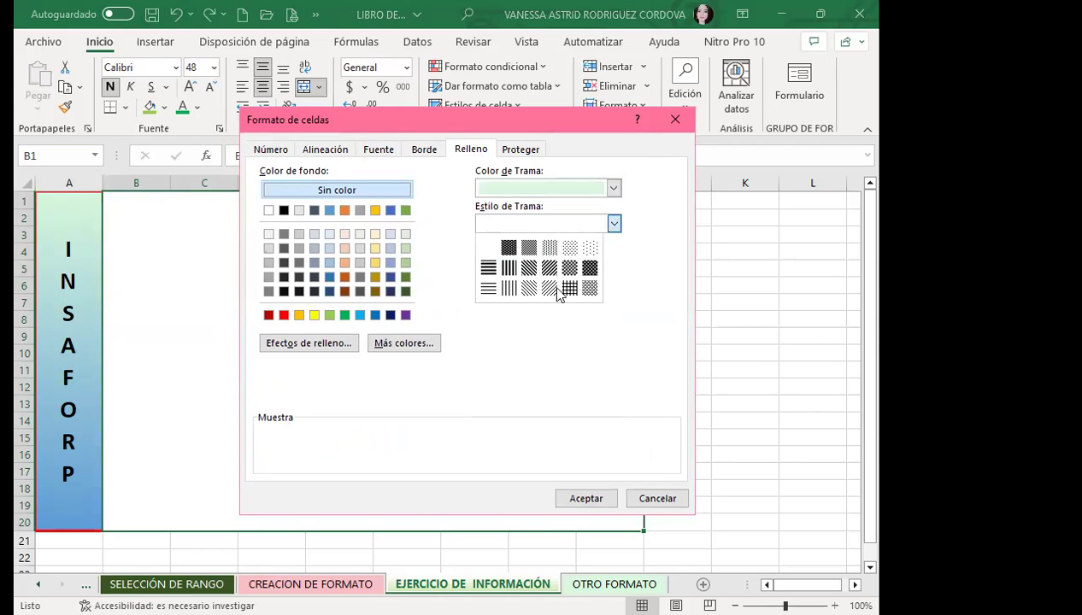
click(508, 287)
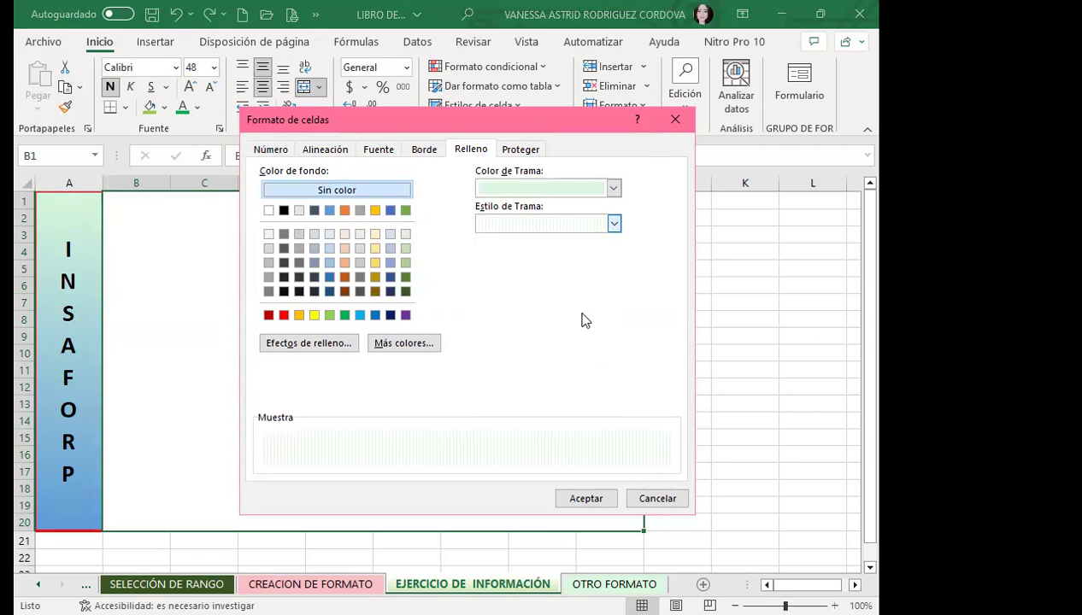
click(574, 496)
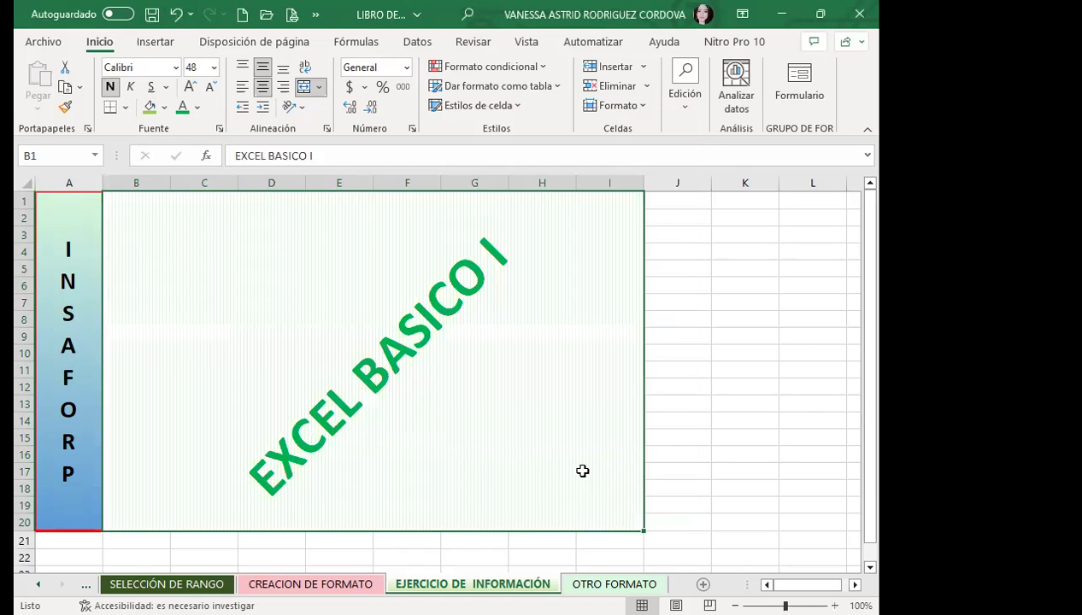
click(727, 452)
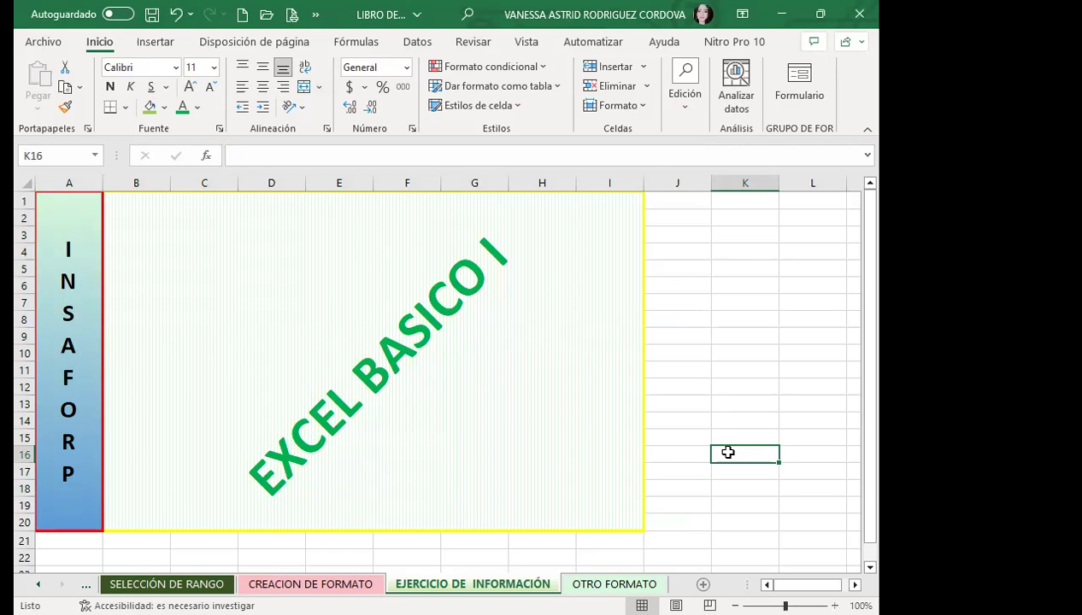
Hide the worksheet gridlines on the EJERCICIO DE INFORMACIÓN sheet.
click(526, 41)
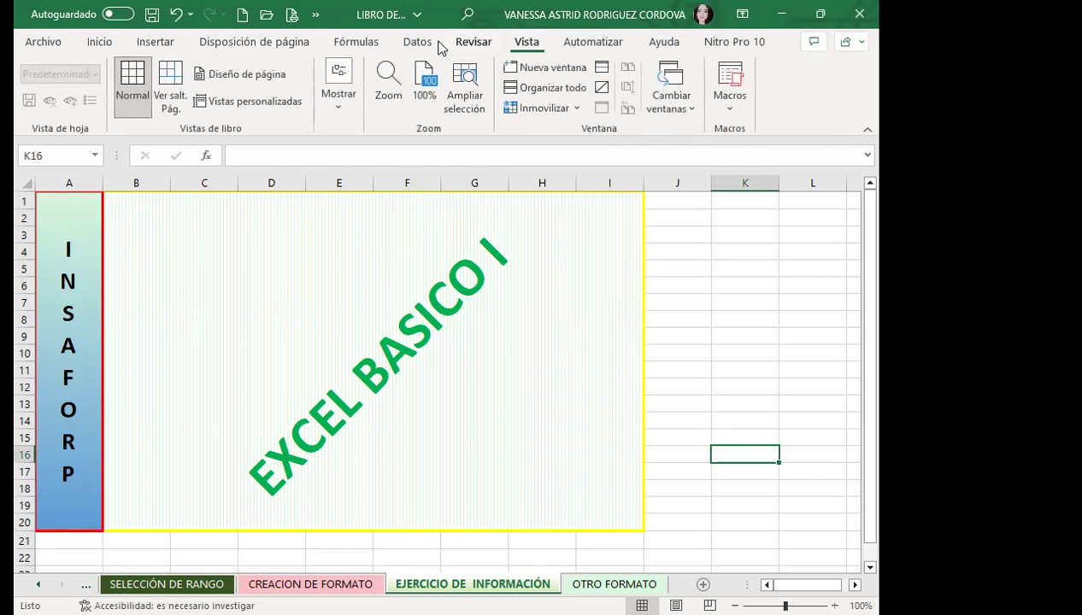
click(338, 92)
click(387, 182)
click(225, 41)
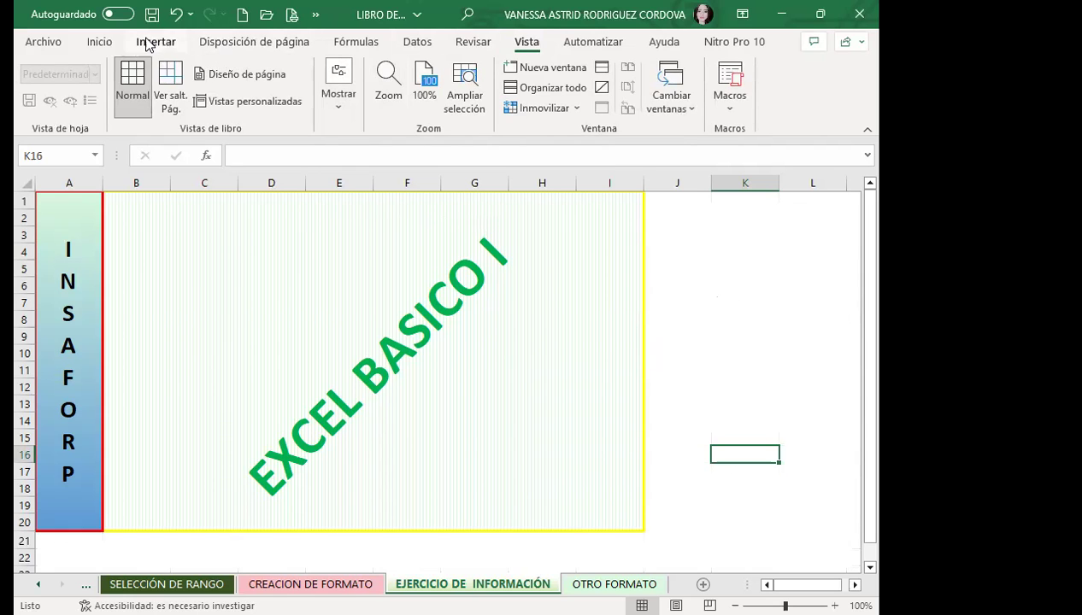
Try setting a Playa beach image from online search as the sheet background, then dismiss the import error.
click(152, 41)
click(248, 41)
click(391, 79)
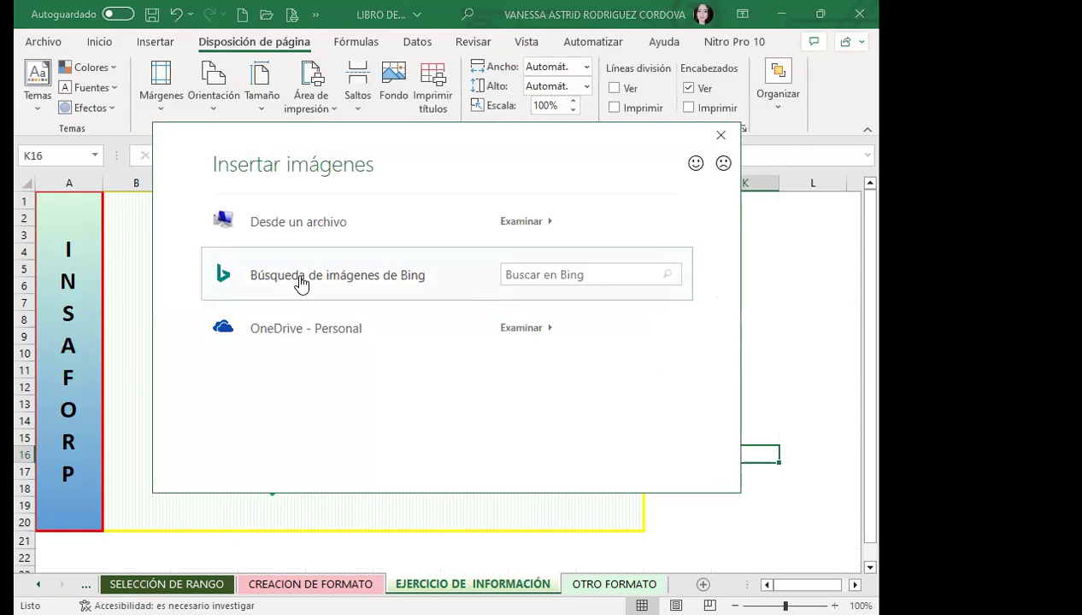
click(300, 282)
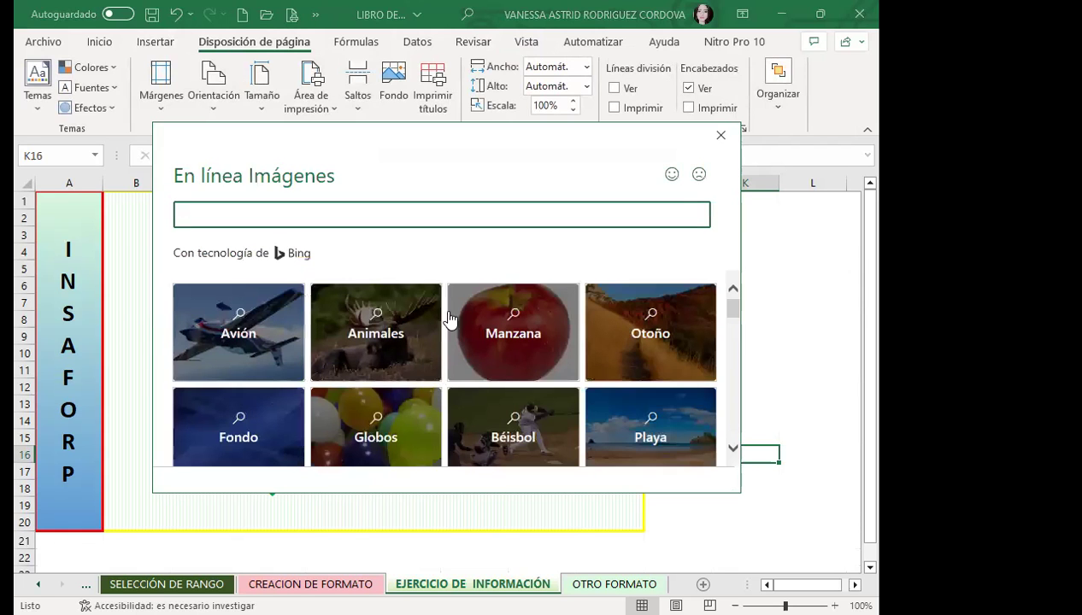
scroll(433, 359, down, 1)
scroll(433, 359, down, 1)
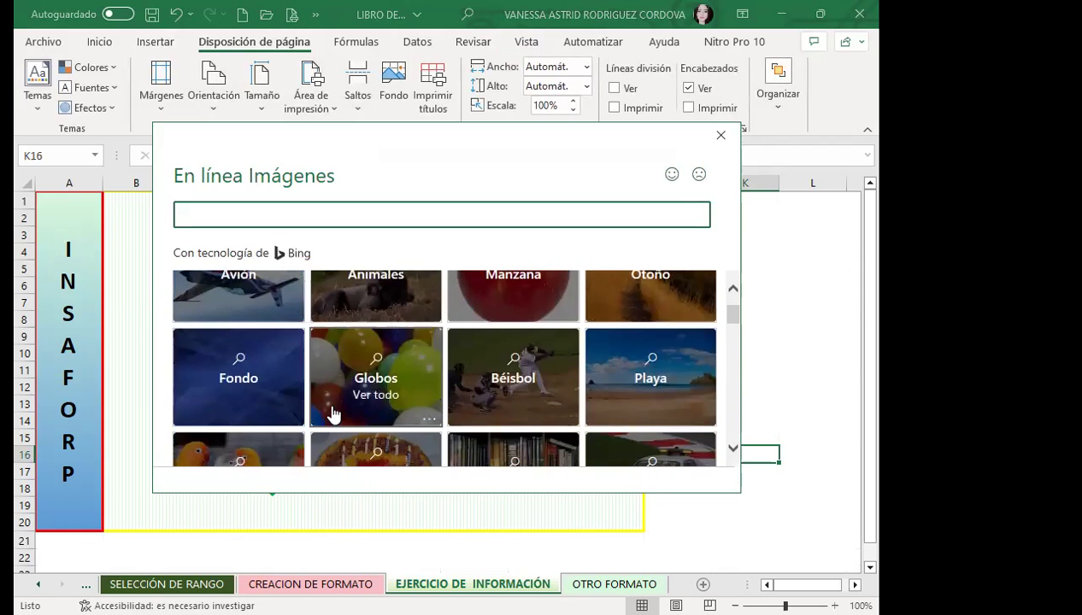
scroll(411, 406, down, 3)
scroll(615, 408, up, 2)
click(637, 403)
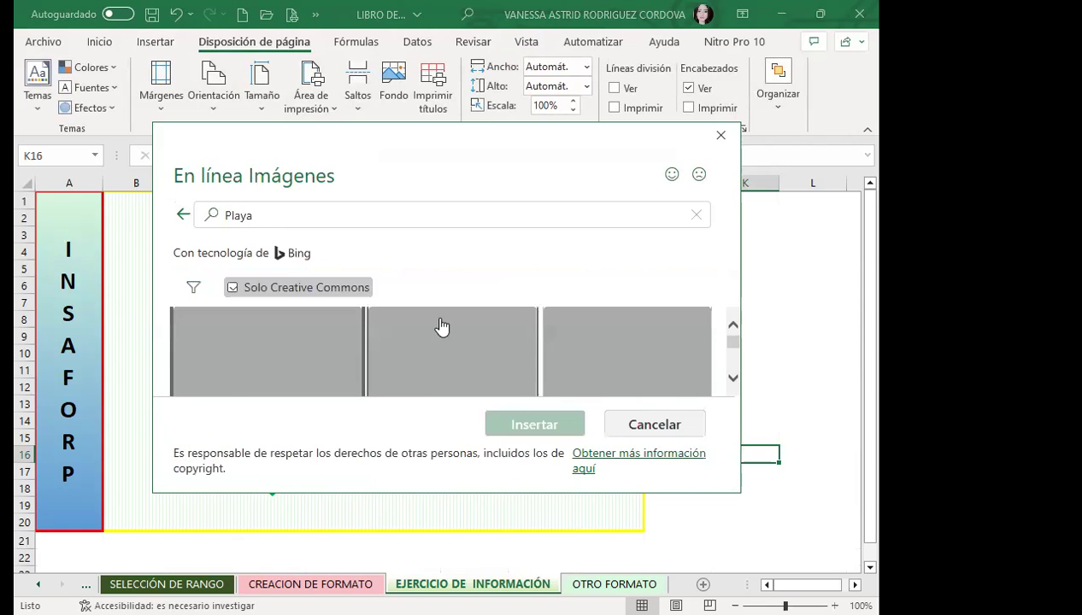
click(598, 358)
click(536, 423)
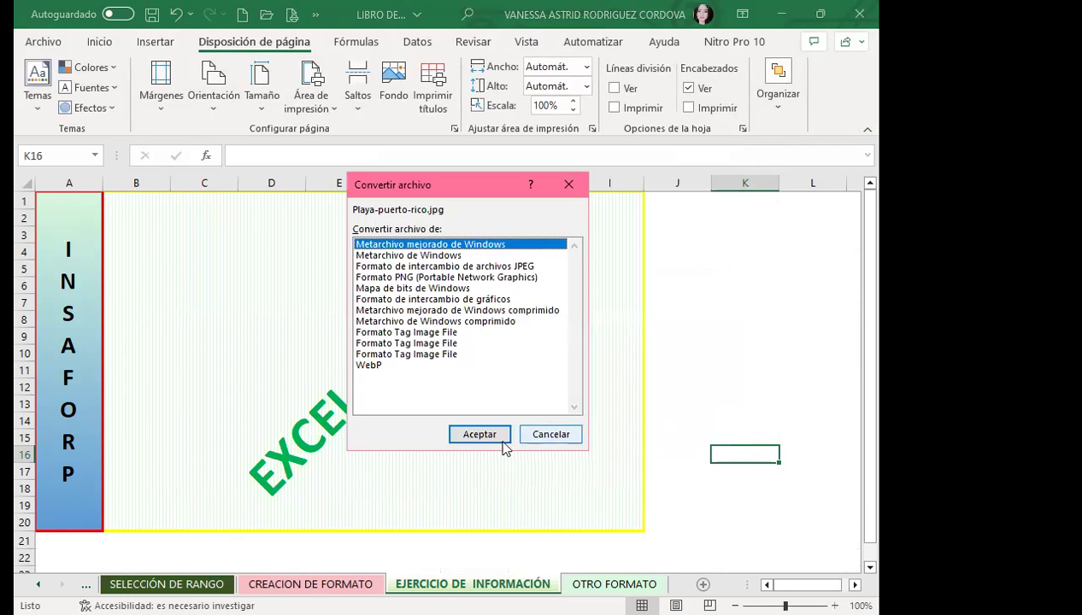
click(452, 427)
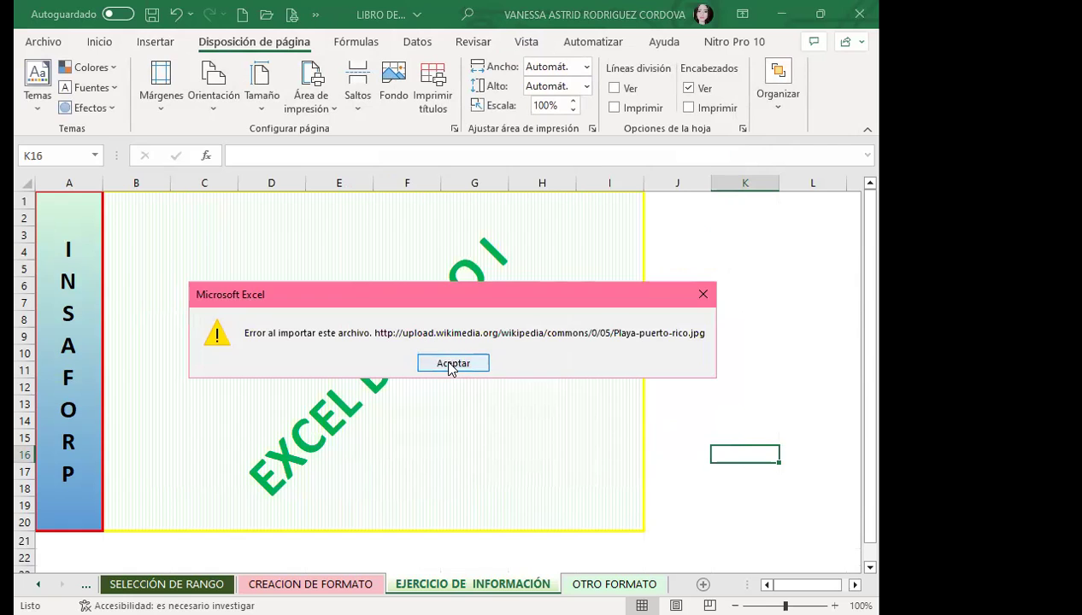
click(425, 366)
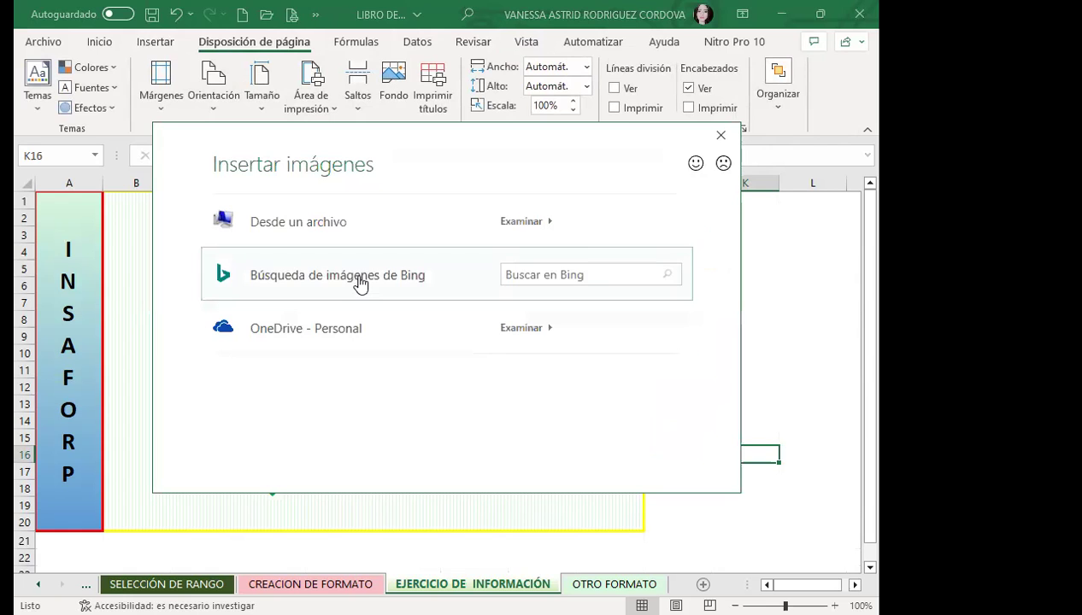
Search online pictures for Globos and set the first hot-air balloon photo as the sheet background.
click(477, 275)
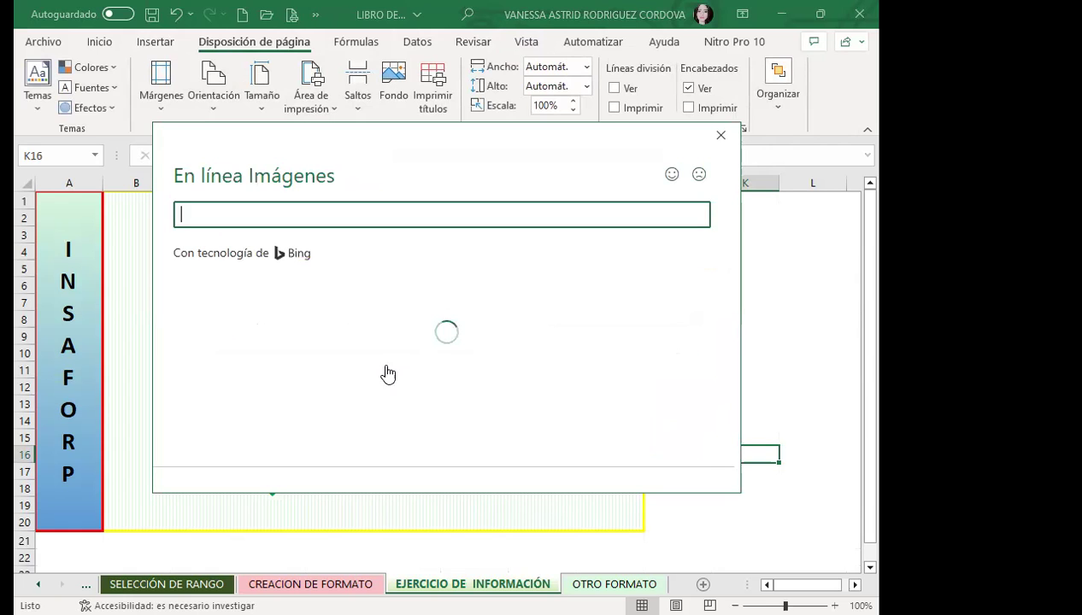
scroll(373, 389, down, 1)
click(373, 387)
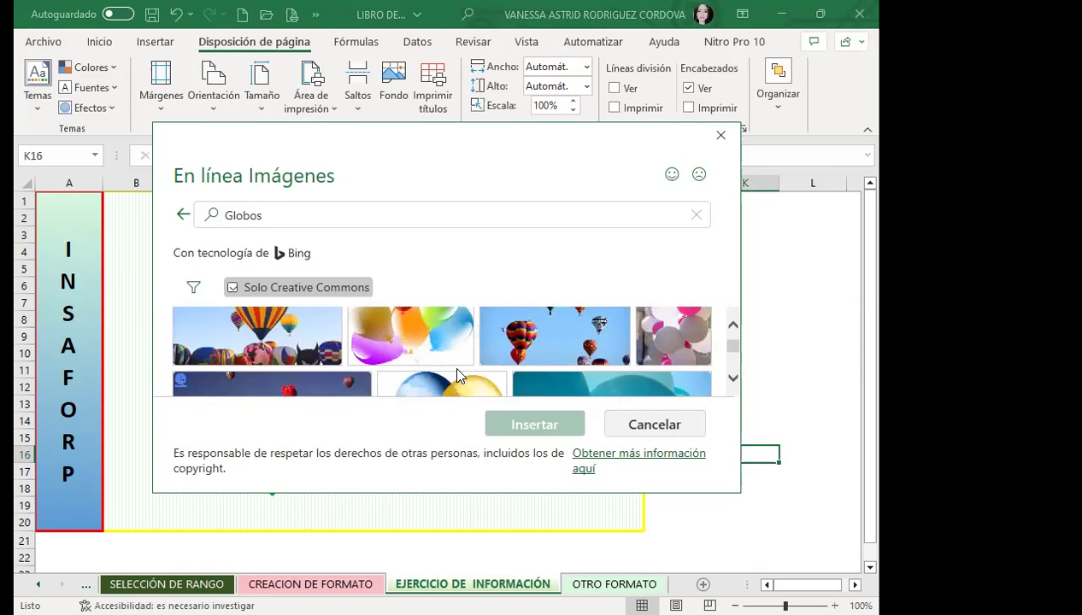
click(275, 359)
click(550, 431)
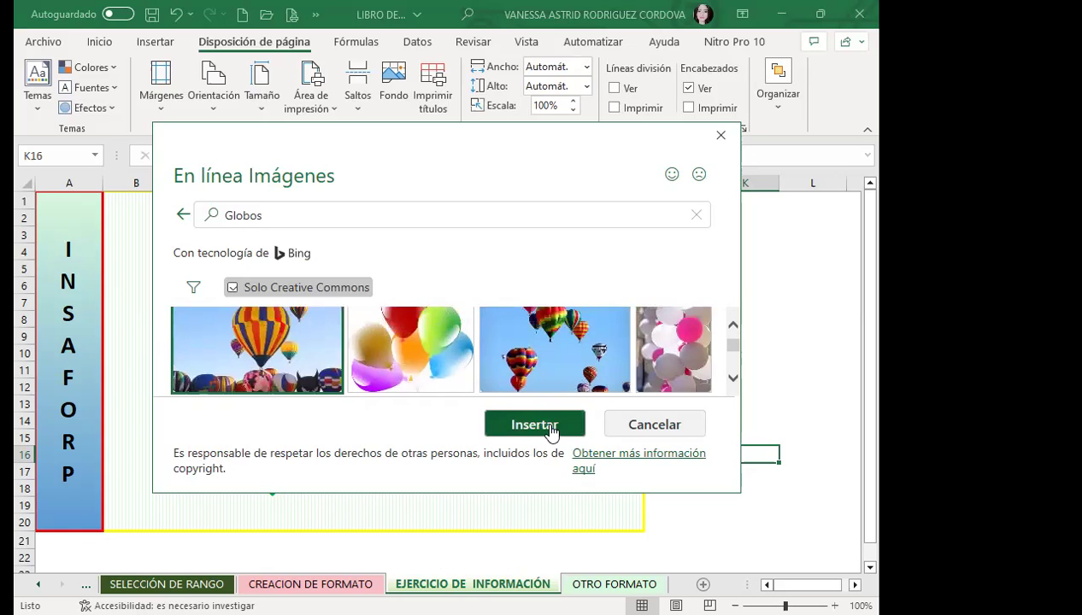
scroll(743, 391, down, 4)
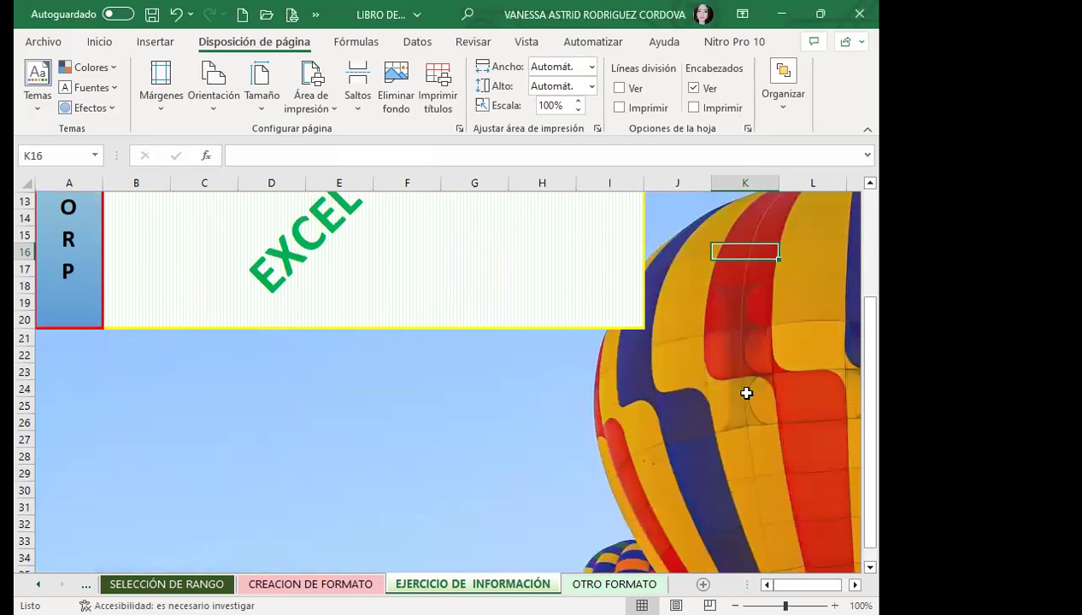
scroll(745, 392, down, 3)
scroll(780, 447, down, 5)
scroll(780, 447, down, 8)
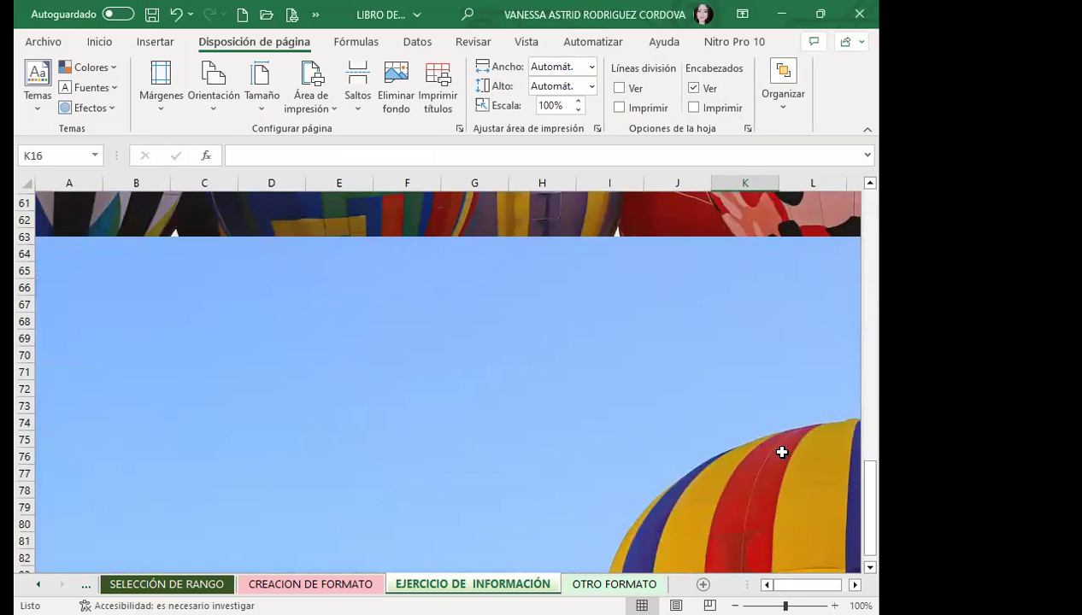
scroll(780, 451, up, 11)
scroll(780, 451, up, 4)
scroll(780, 451, up, 5)
click(725, 274)
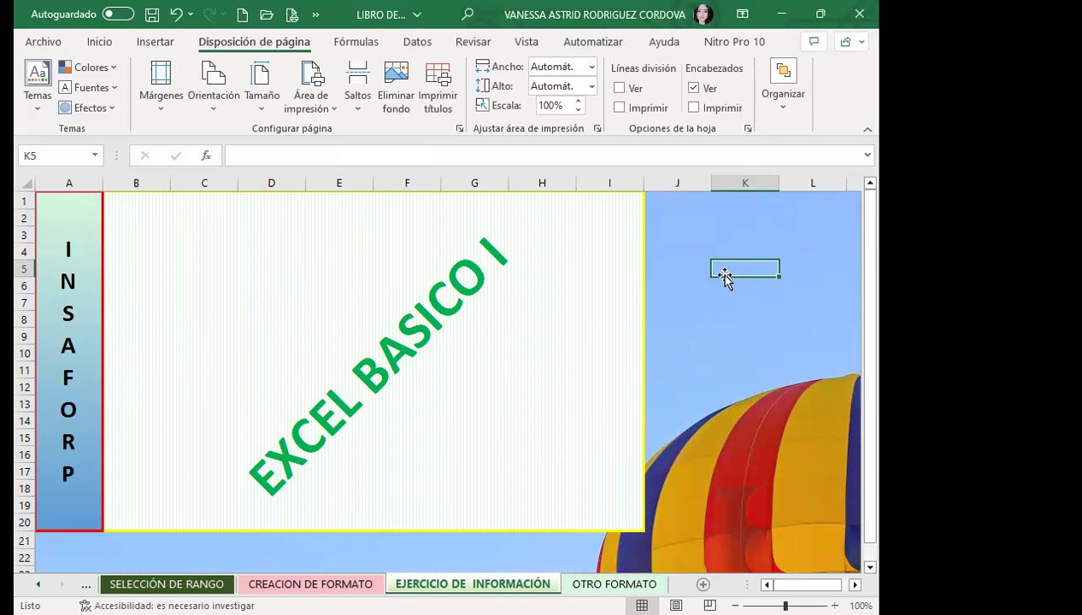
Change A1's gradient second colour to dark gold, using the variant with gold at the top.
click(75, 308)
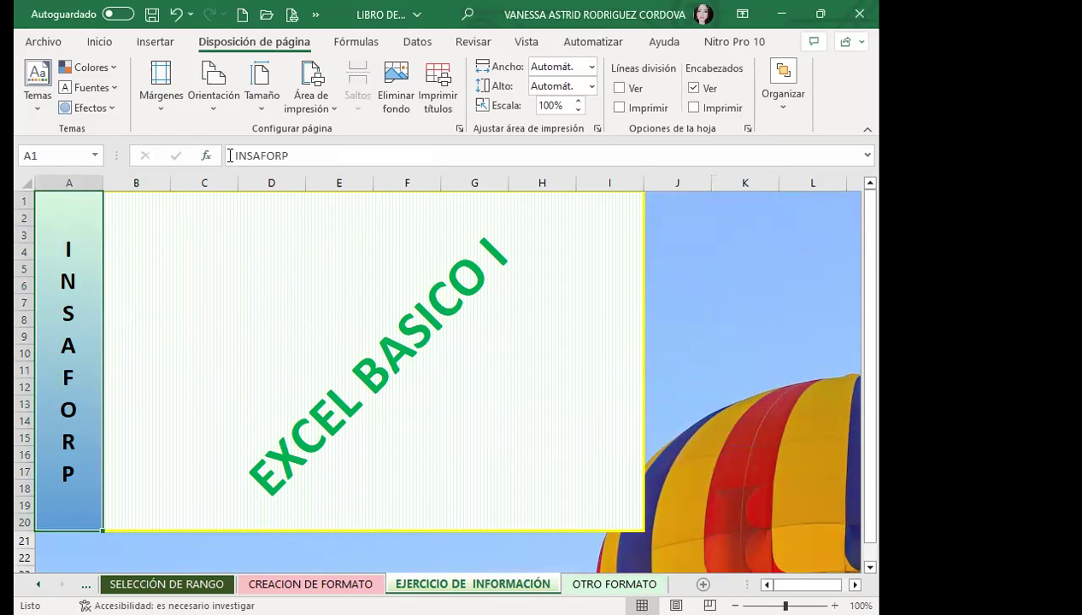
click(99, 42)
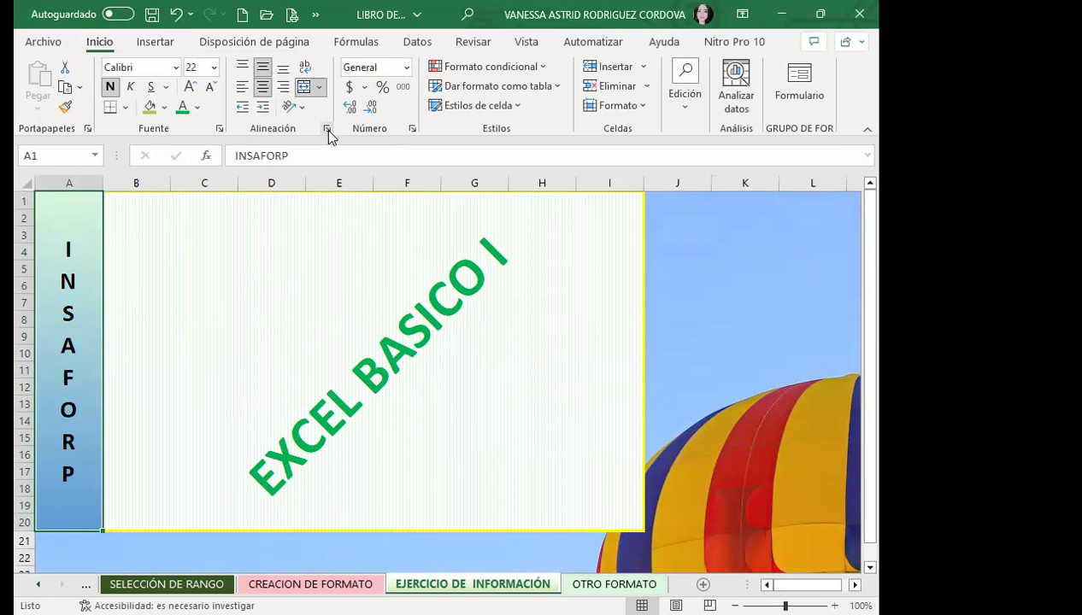
click(326, 128)
click(469, 151)
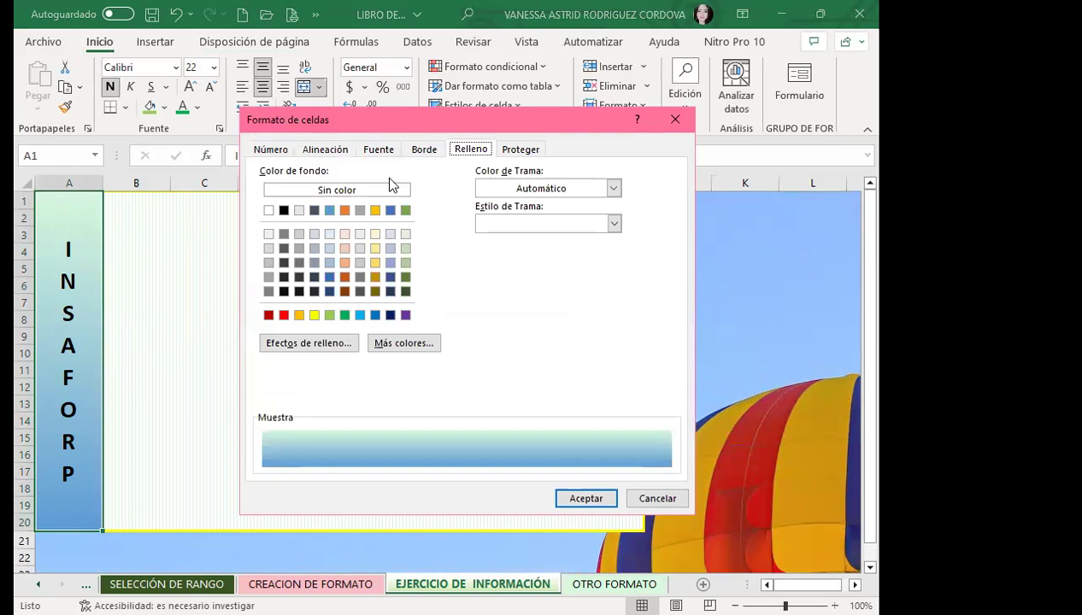
click(301, 342)
click(540, 243)
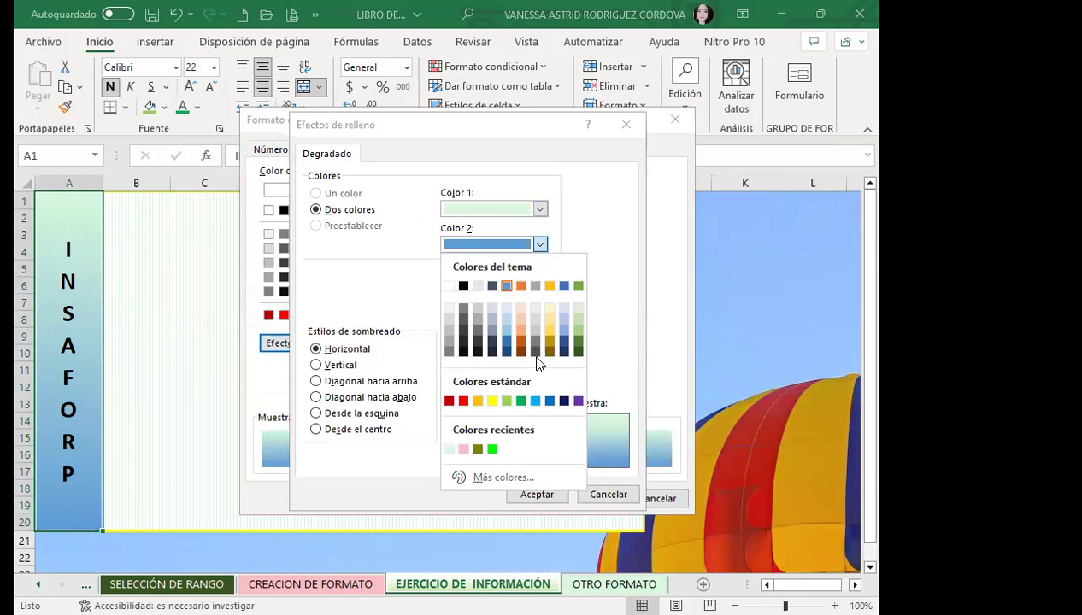
click(550, 340)
click(525, 373)
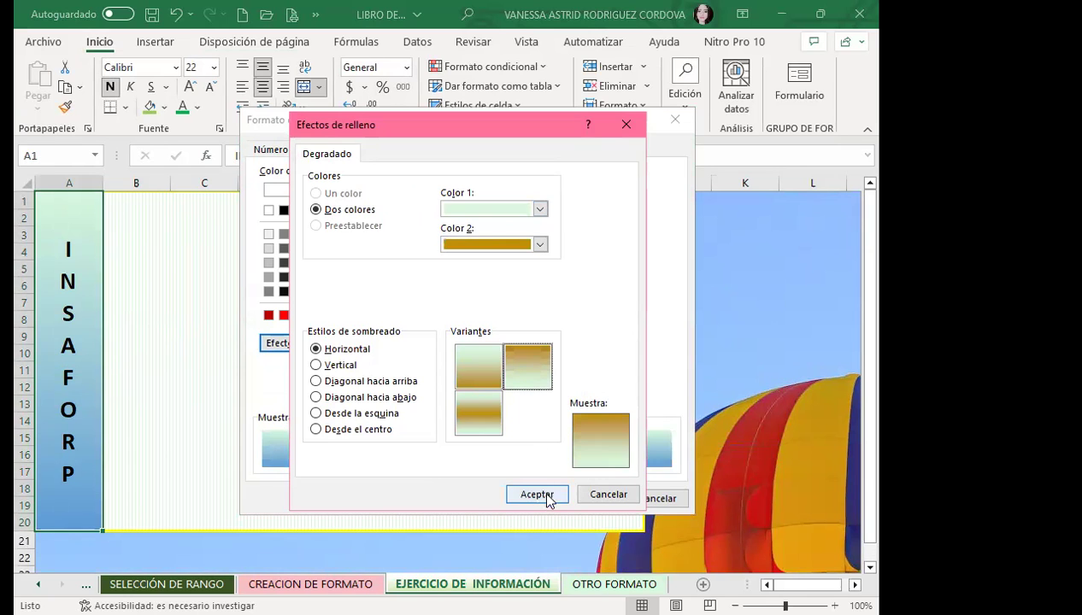
click(546, 496)
click(564, 502)
click(210, 344)
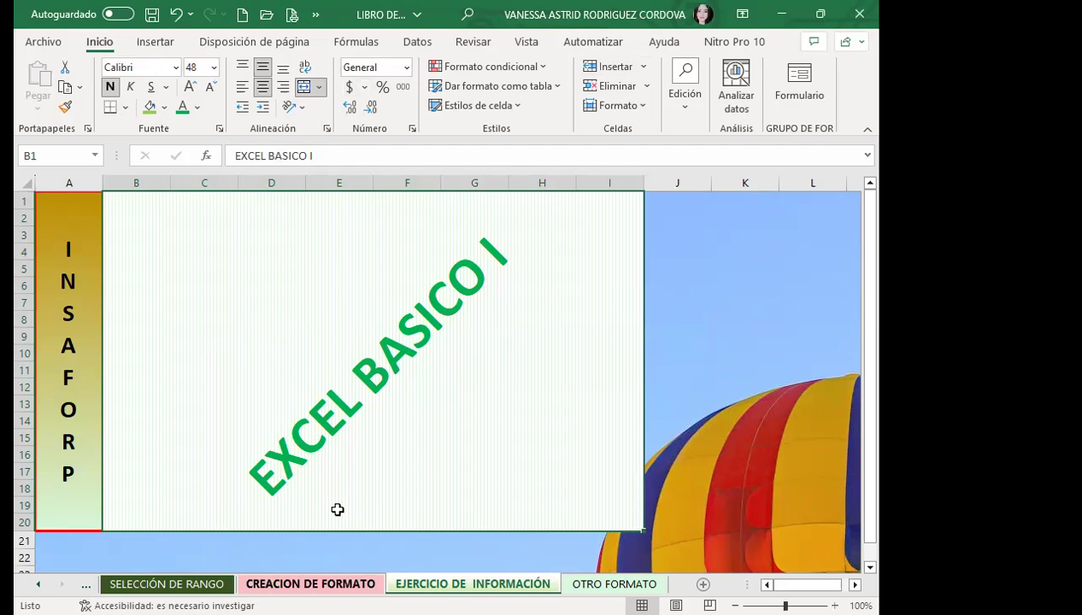
Go to the SELECCIÓN DE RANGO sheet and select the sales table A3:H14.
key(ctrl+Page_Up)
key(ctrl+Page_Up)
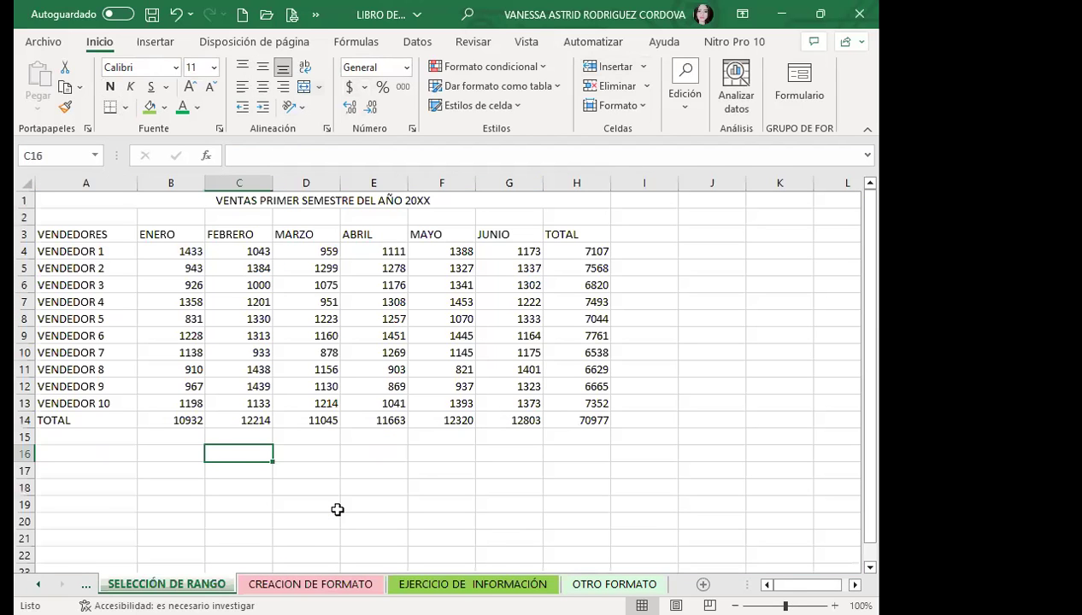
click(238, 481)
key(ctrl+Page_Down)
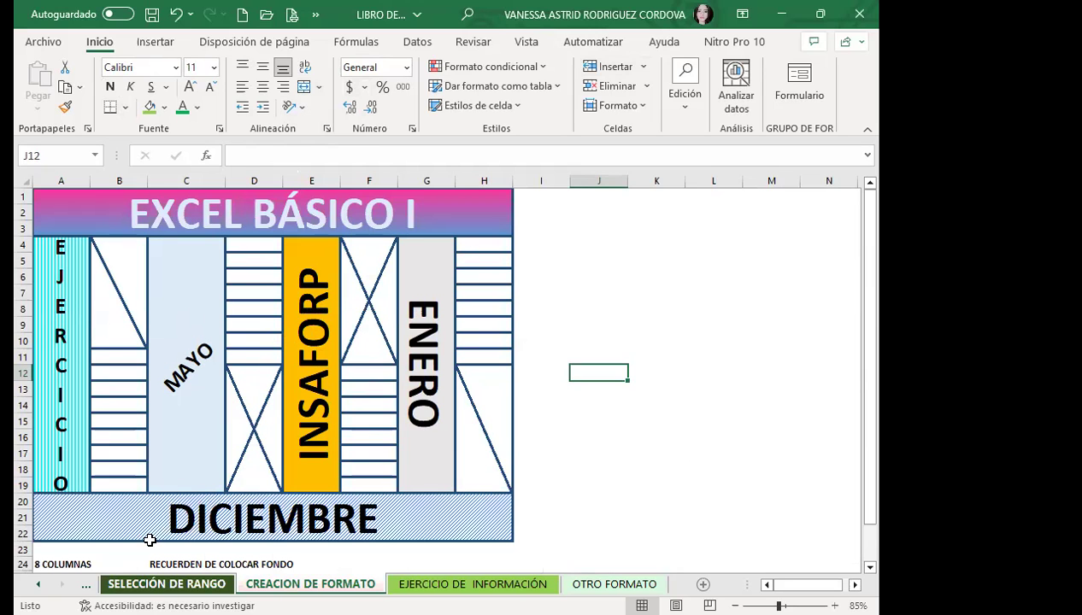
click(167, 584)
mouse_move(53, 235)
mouse_down()
mouse_move(538, 338)
mouse_move(585, 412)
mouse_up()
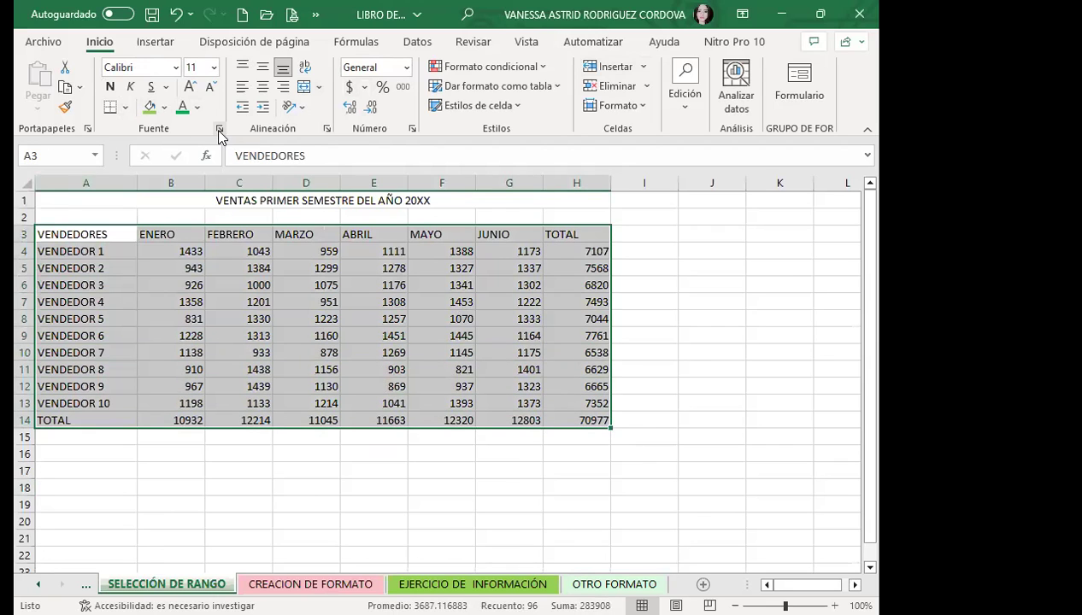
Apply thick dark outline and inner borders to the table, then make header row 3 about twice as tall.
key(ctrl+shift+f)
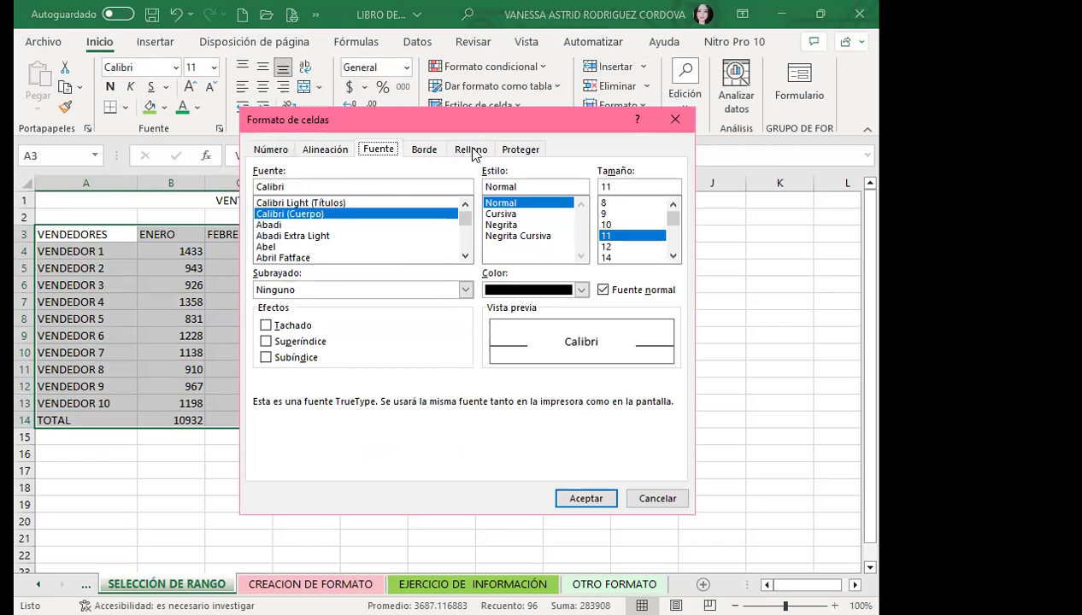
click(471, 150)
click(424, 149)
click(344, 274)
click(358, 323)
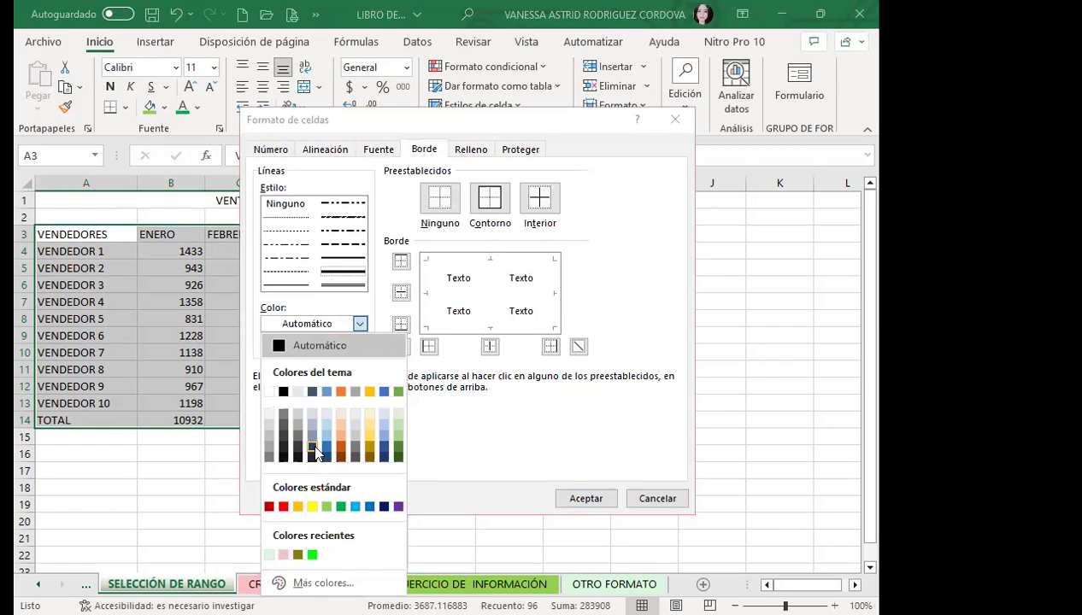
click(312, 446)
click(490, 197)
click(539, 197)
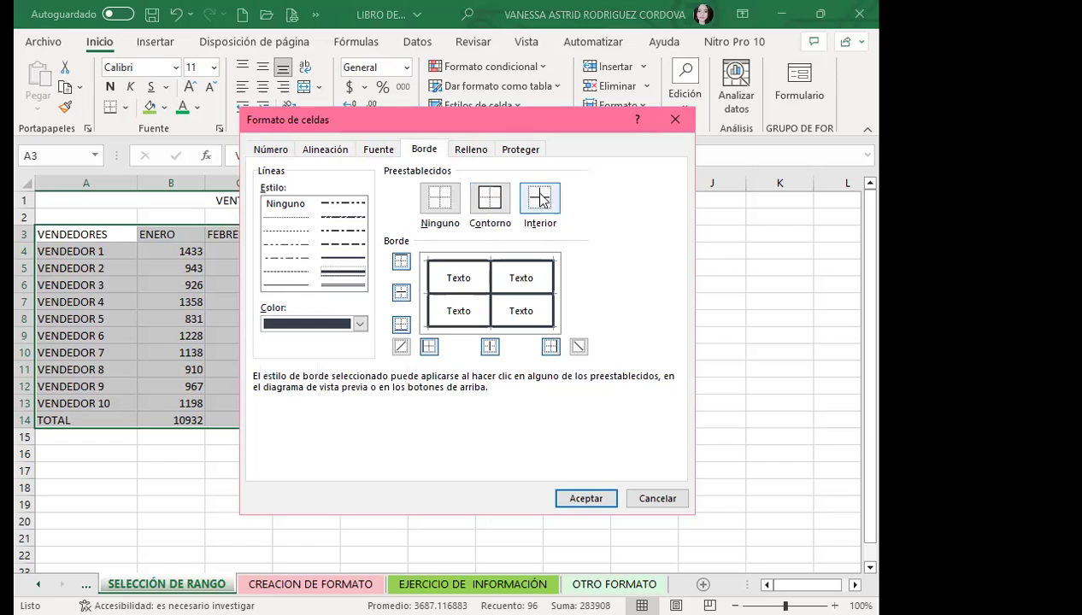
click(586, 499)
click(238, 347)
click(25, 237)
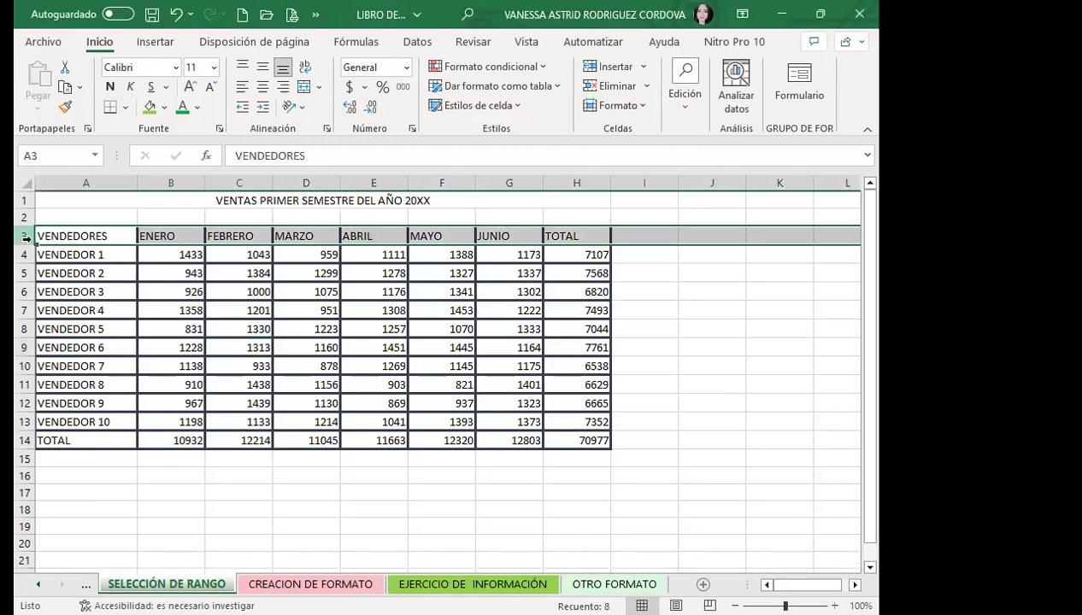
mouse_move(26, 245)
mouse_down()
mouse_move(26, 269)
mouse_move(564, 256)
mouse_up()
Centre the header row both ways and give it a light green-to-blue gradient fill.
click(262, 67)
click(262, 86)
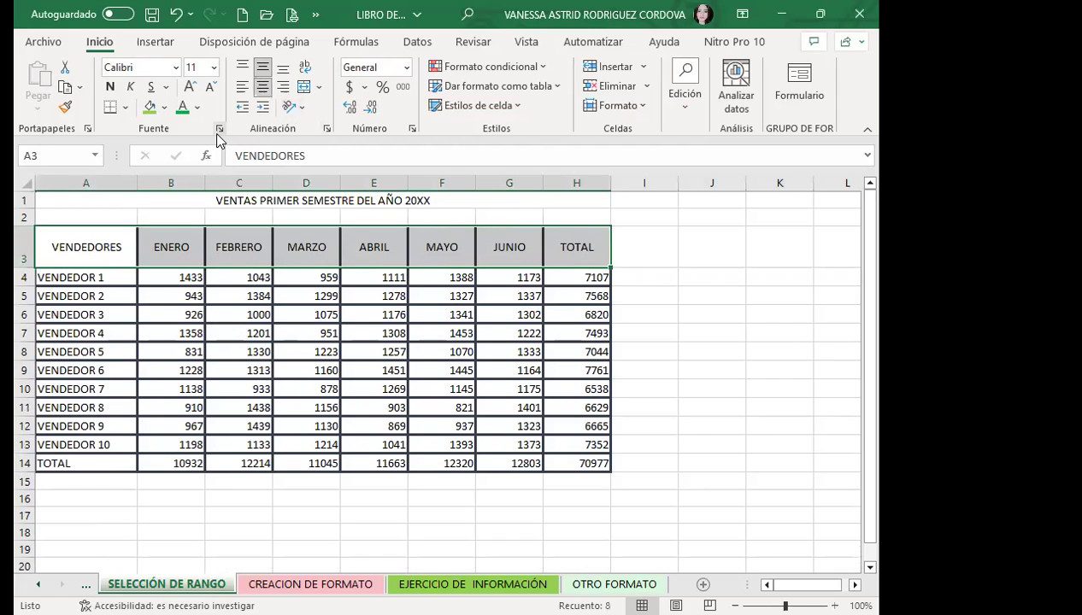
key(ctrl+1)
click(458, 150)
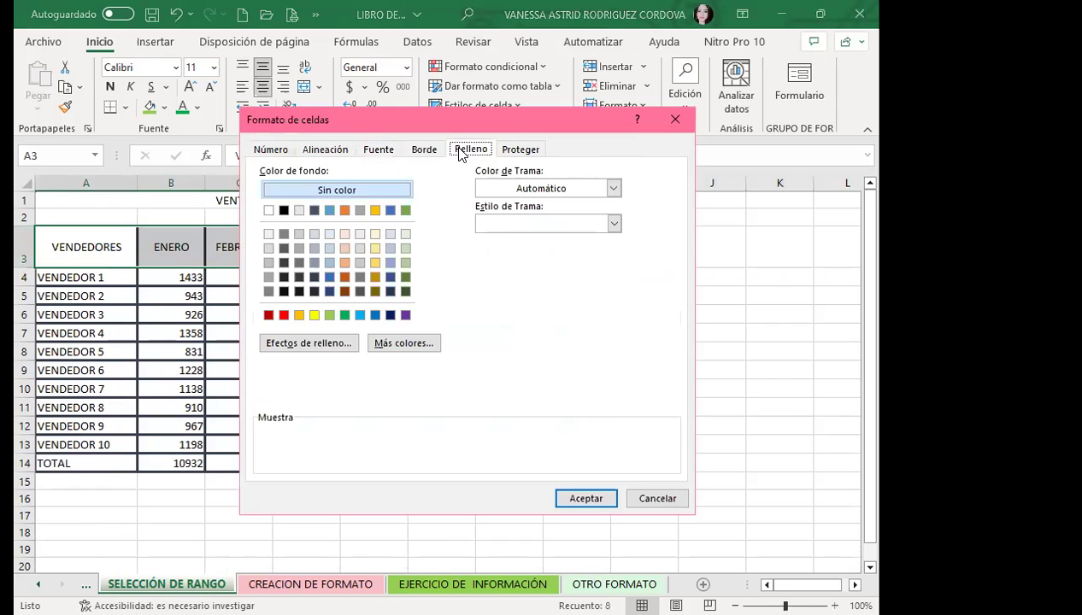
click(335, 346)
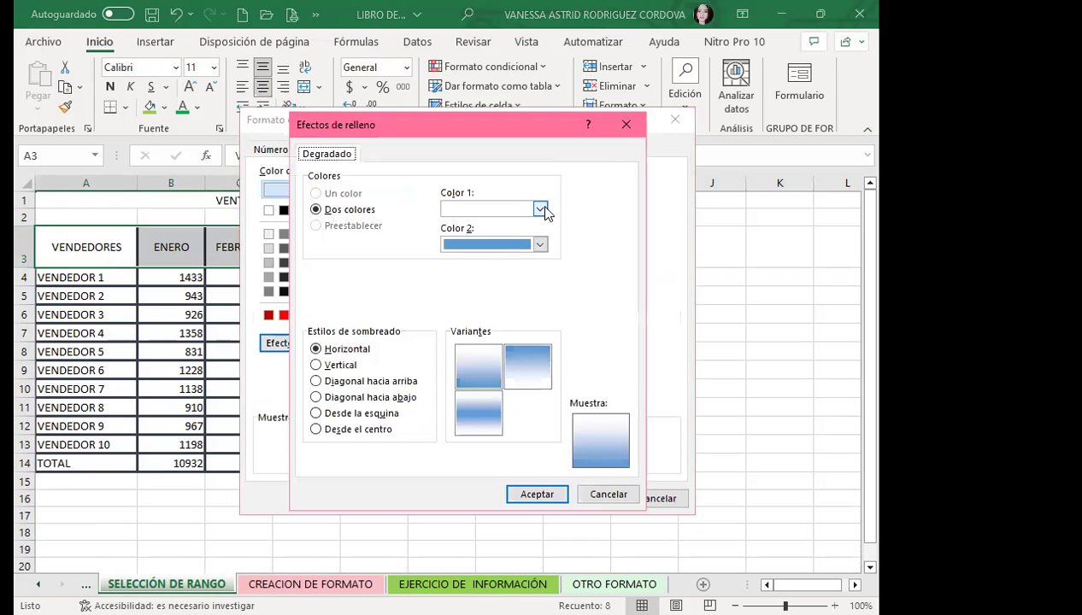
click(539, 209)
click(506, 366)
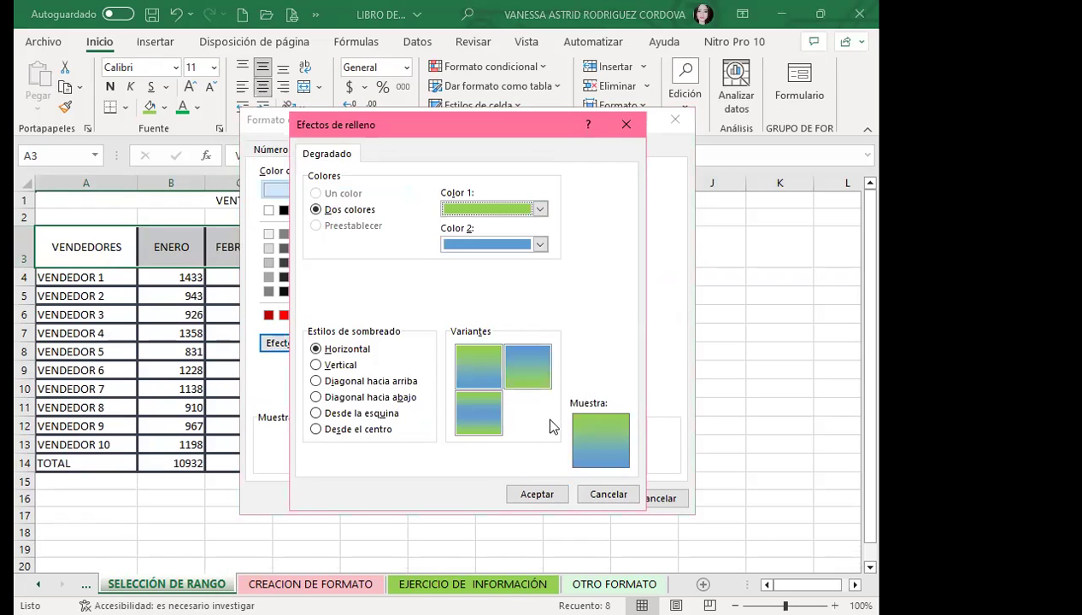
click(556, 493)
click(569, 499)
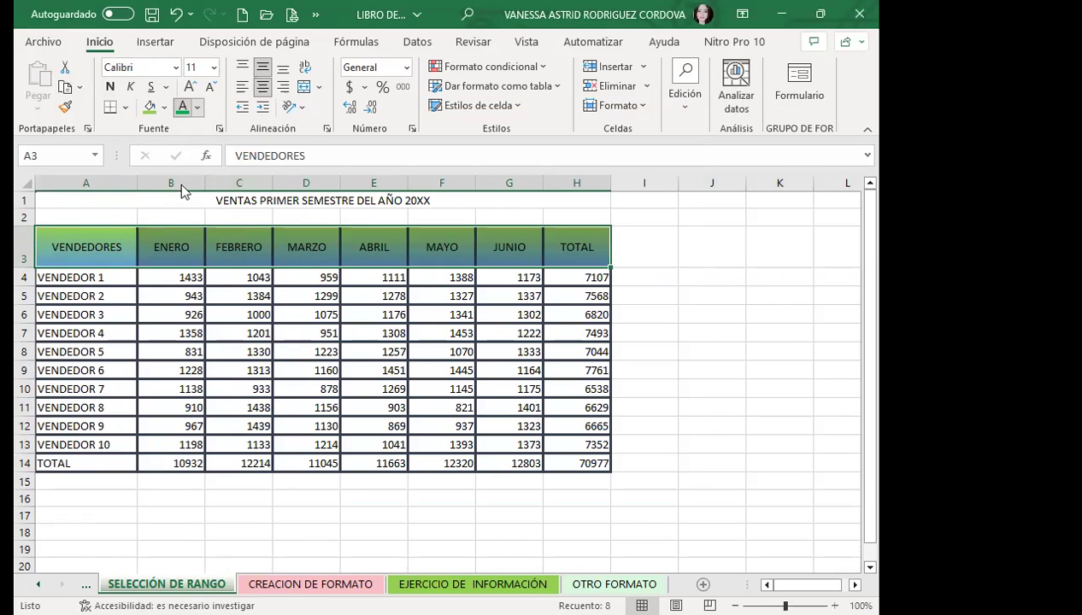
Make the header labels white, bold and 14 point.
click(198, 107)
click(182, 178)
click(109, 87)
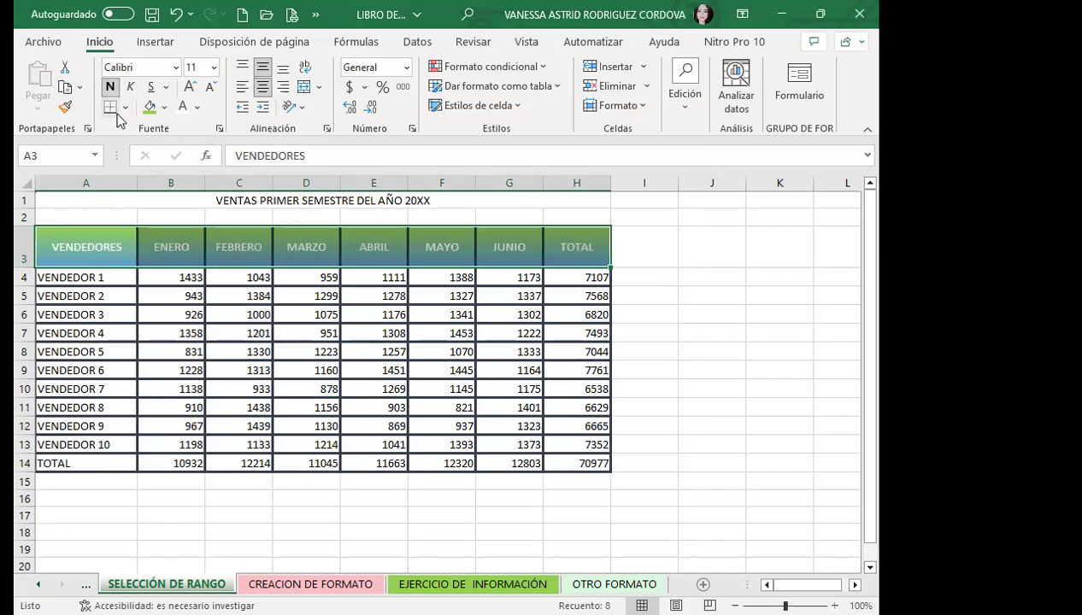
click(190, 87)
click(189, 86)
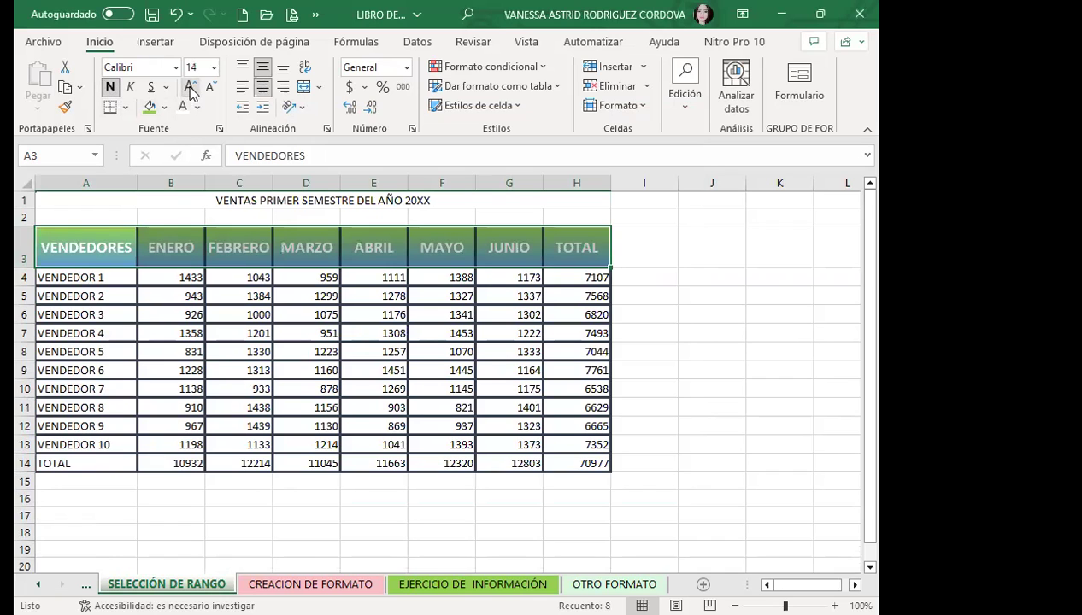
click(147, 328)
Centre the table body A4:H14 both ways and left-align the seller names in column A.
drag(63, 281, 562, 478)
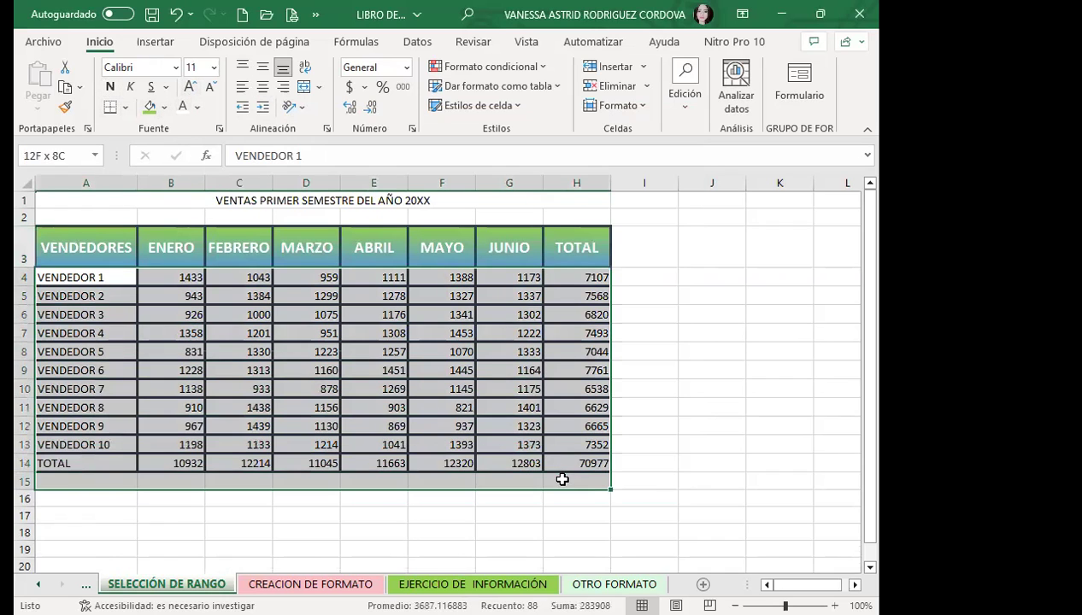
drag(132, 286, 565, 466)
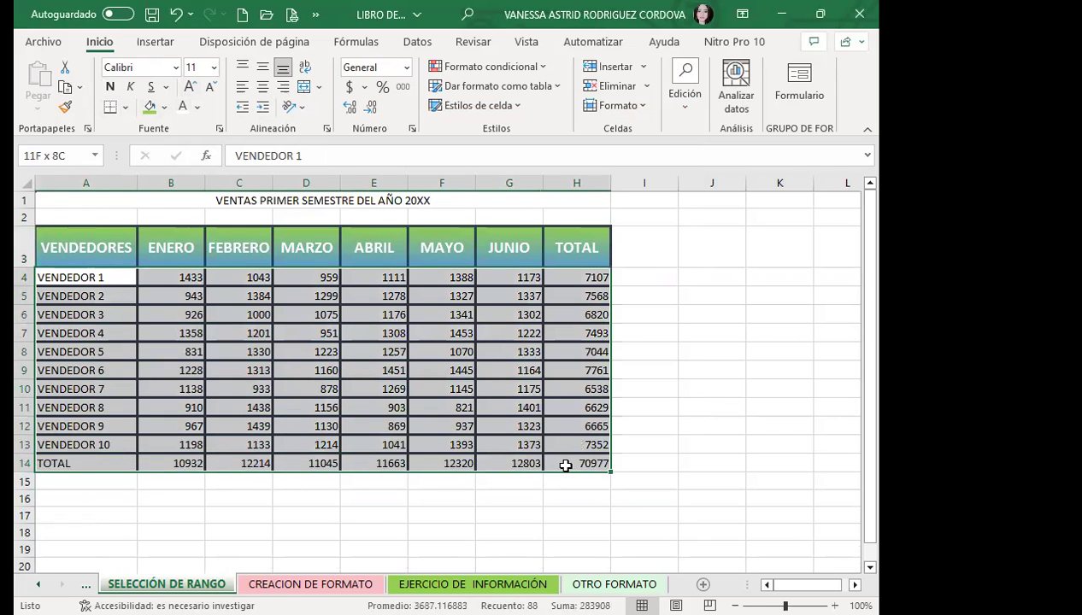
click(262, 87)
click(263, 67)
drag(108, 282, 90, 462)
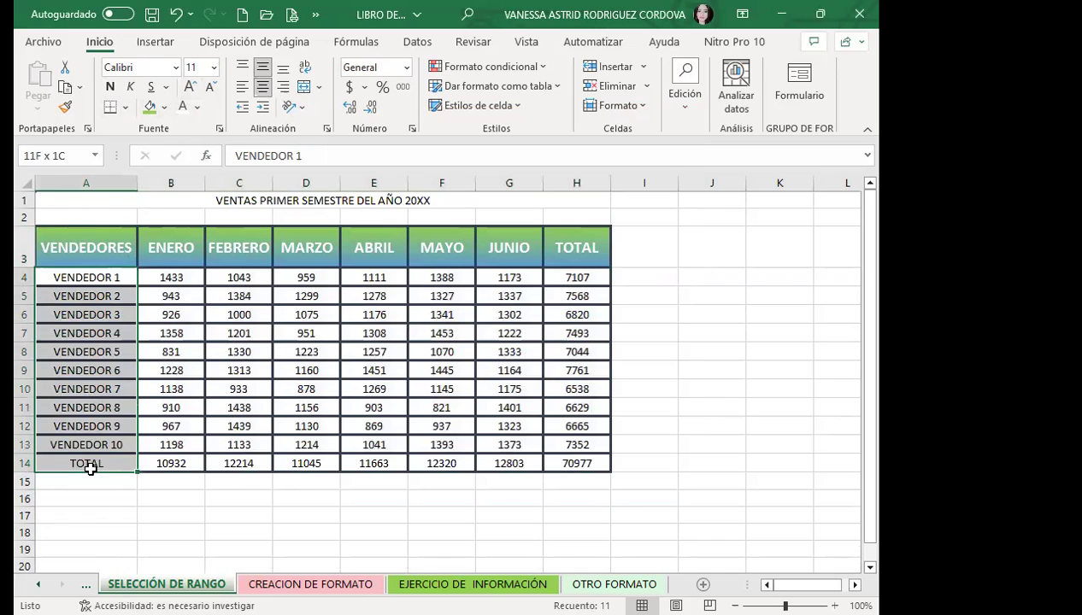
click(243, 87)
click(301, 387)
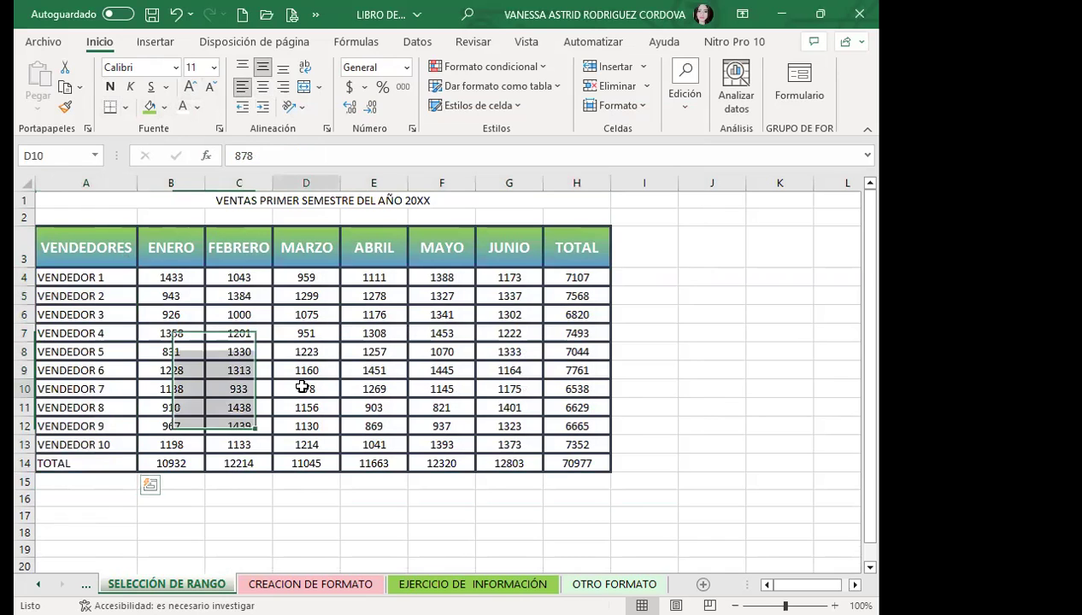
Make the table body A4:H14 bold.
drag(106, 277, 546, 462)
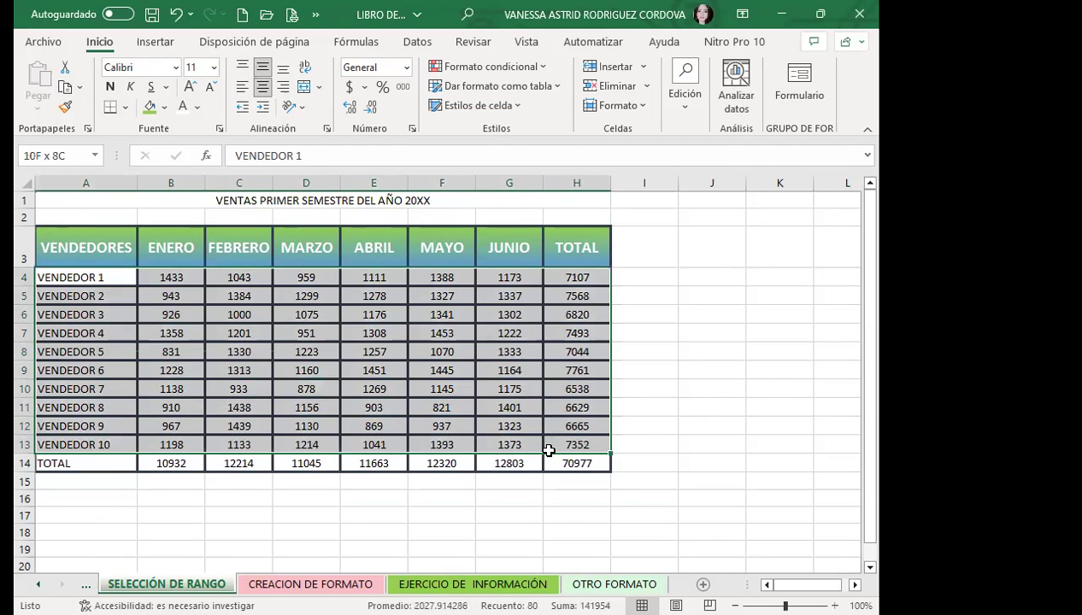
click(109, 87)
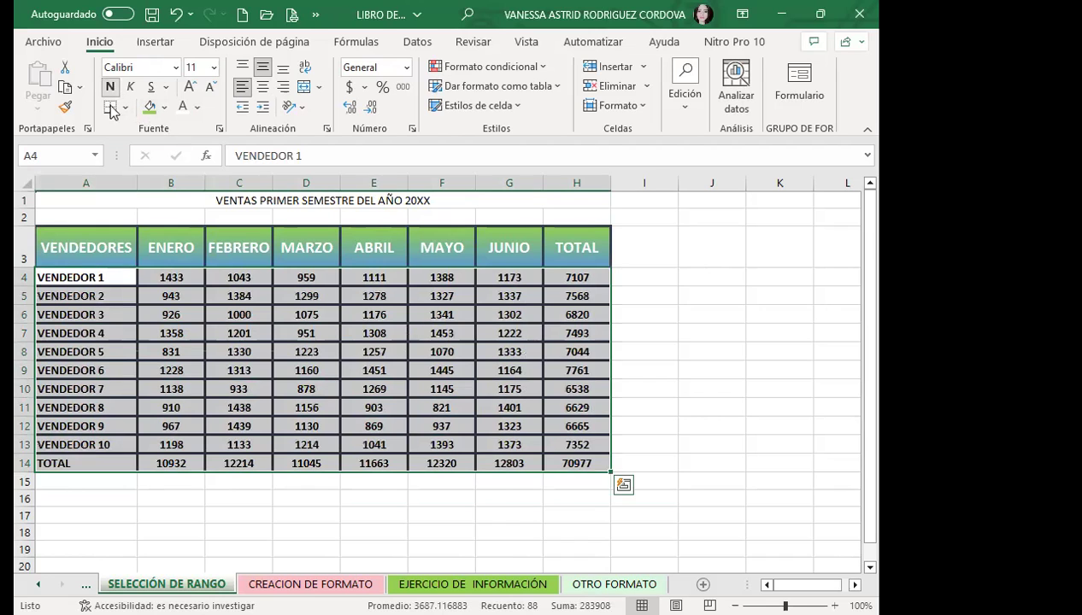
click(306, 389)
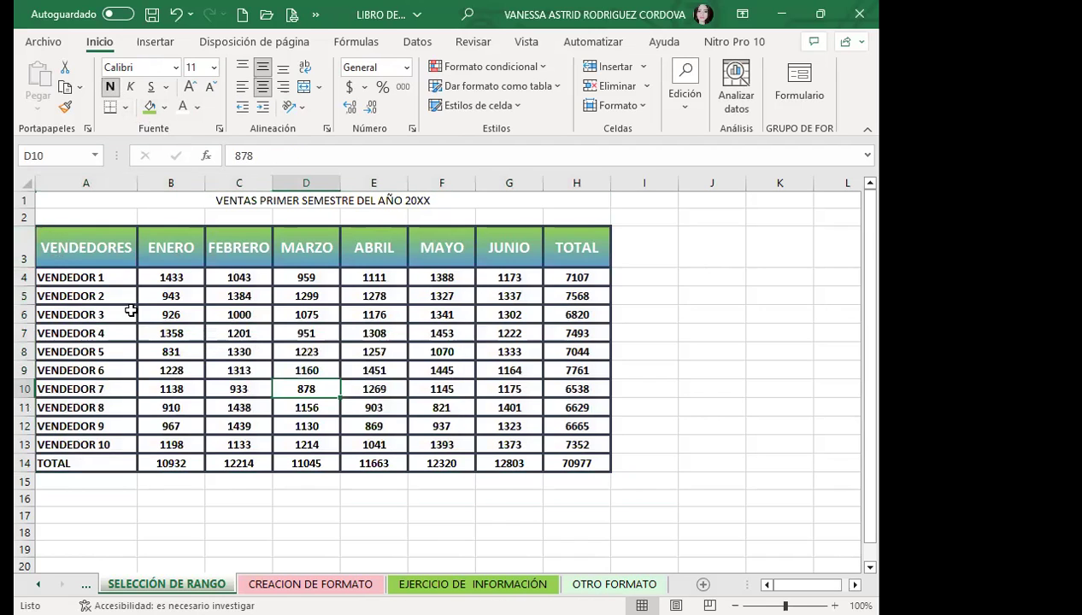
Fill the seller names VENDEDOR 1 through TOTAL with a pink horizontal-line pattern.
click(104, 277)
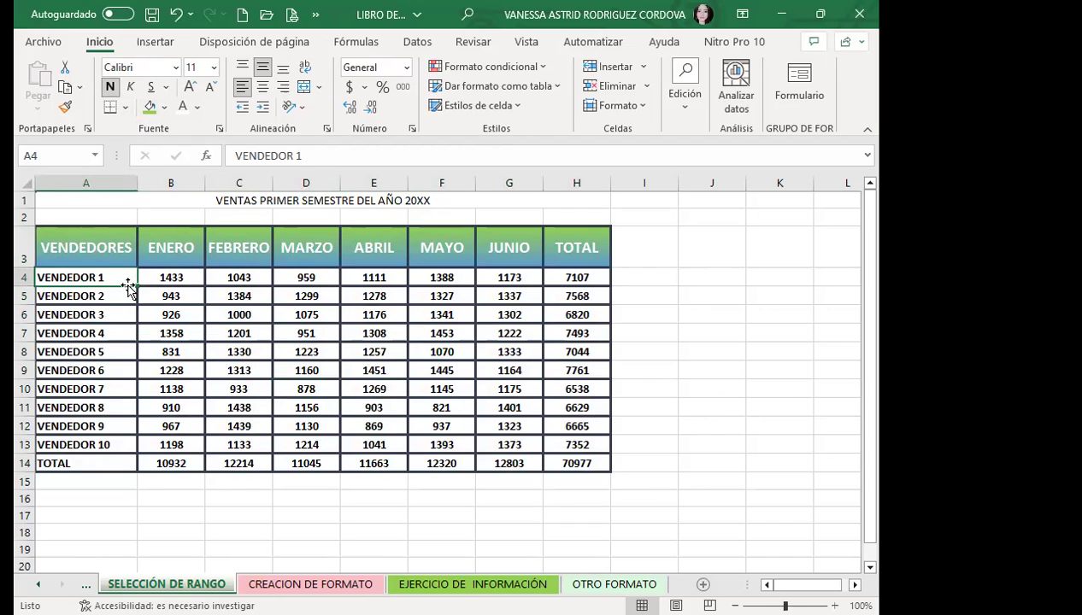
drag(117, 287, 99, 464)
drag(84, 334, 85, 463)
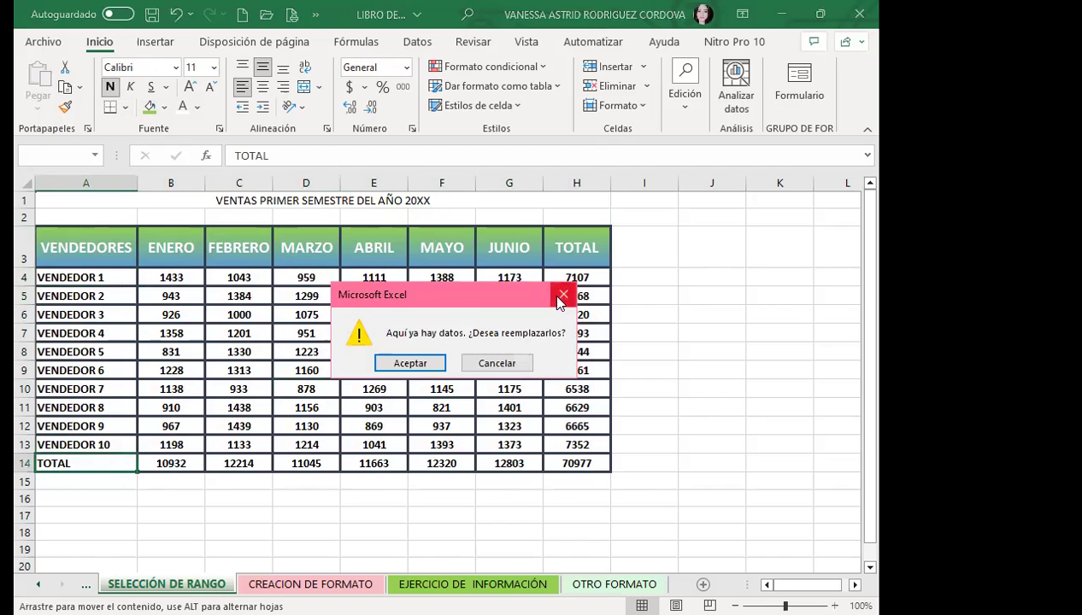
click(560, 303)
drag(124, 277, 96, 461)
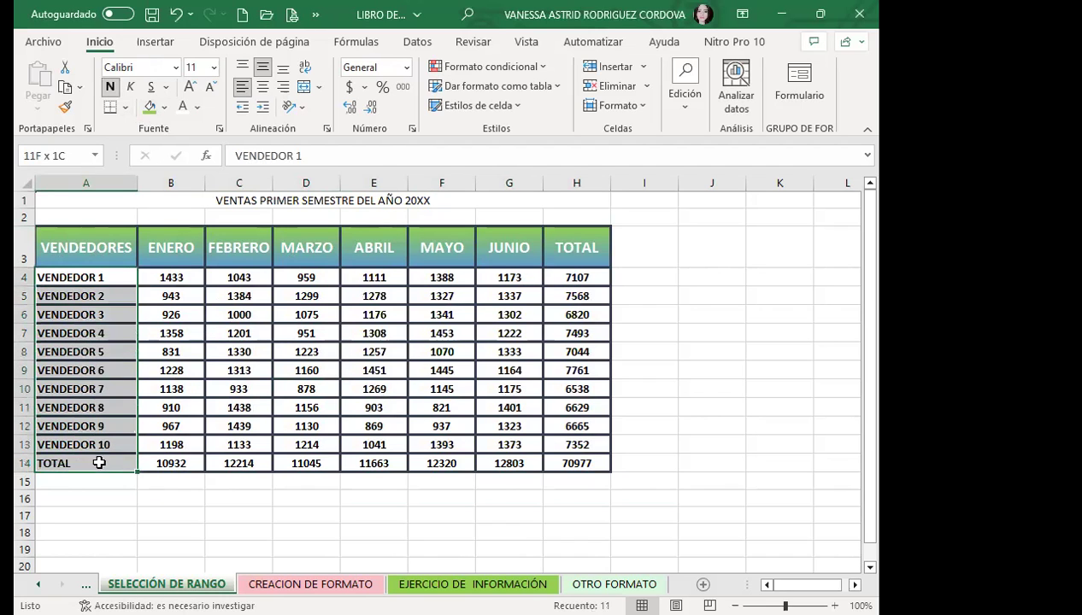
click(219, 129)
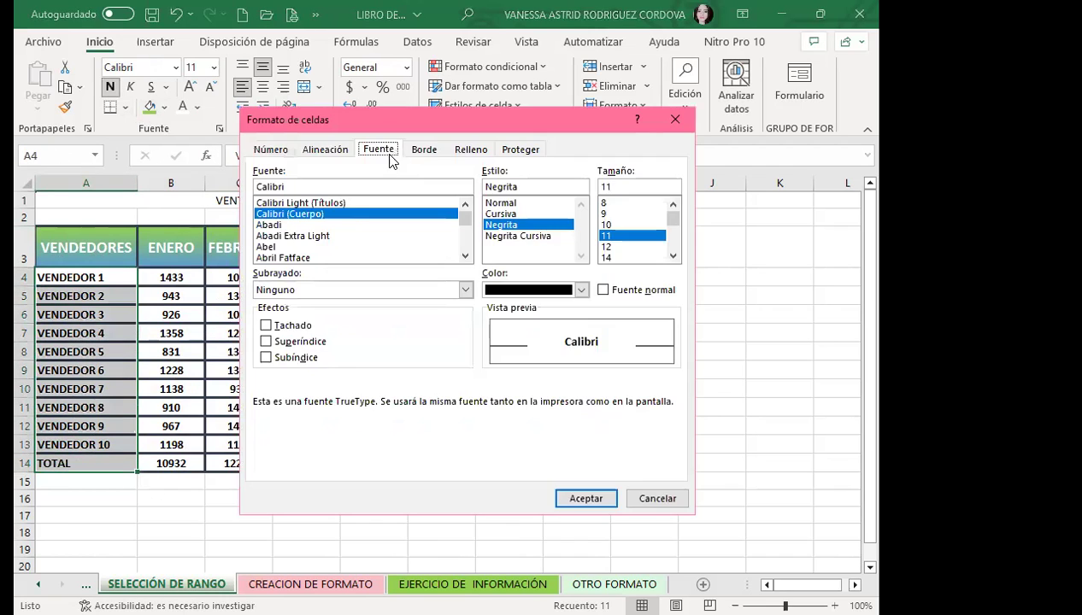
click(462, 152)
click(612, 188)
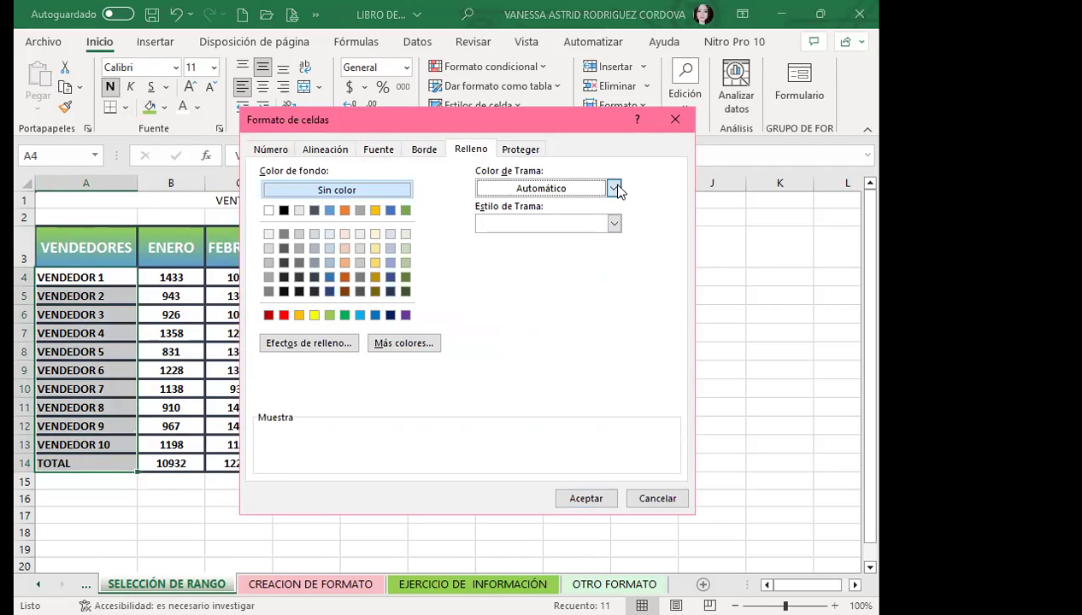
click(498, 420)
click(613, 223)
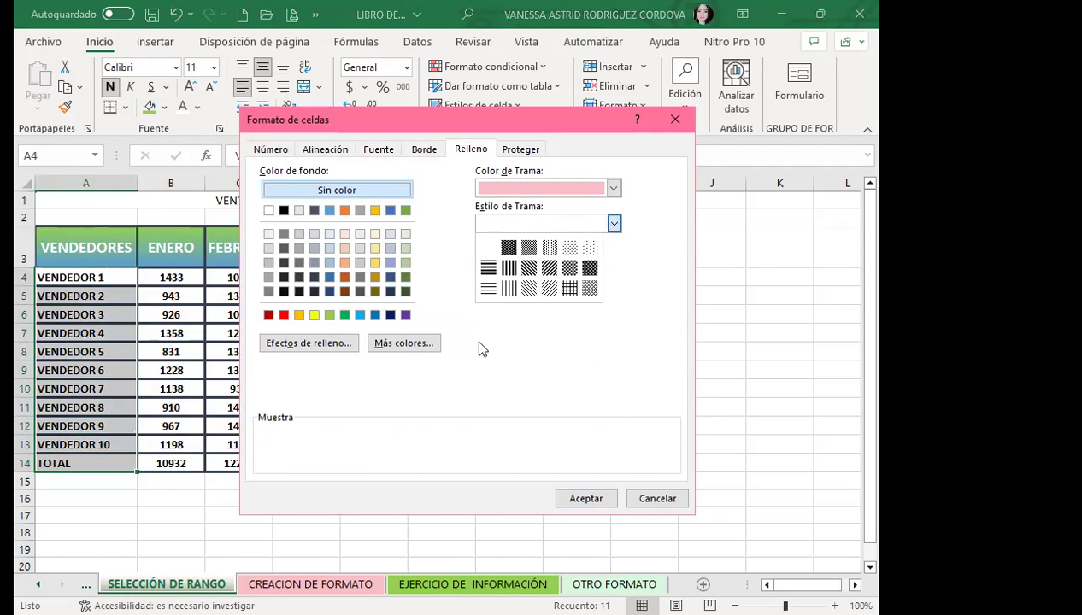
click(489, 290)
click(581, 500)
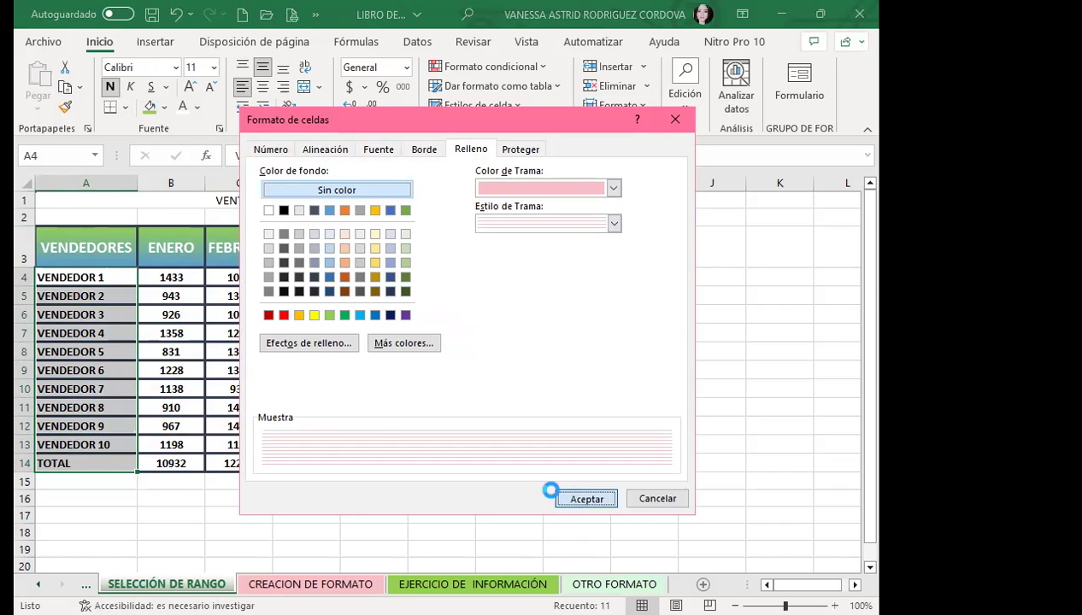
click(243, 530)
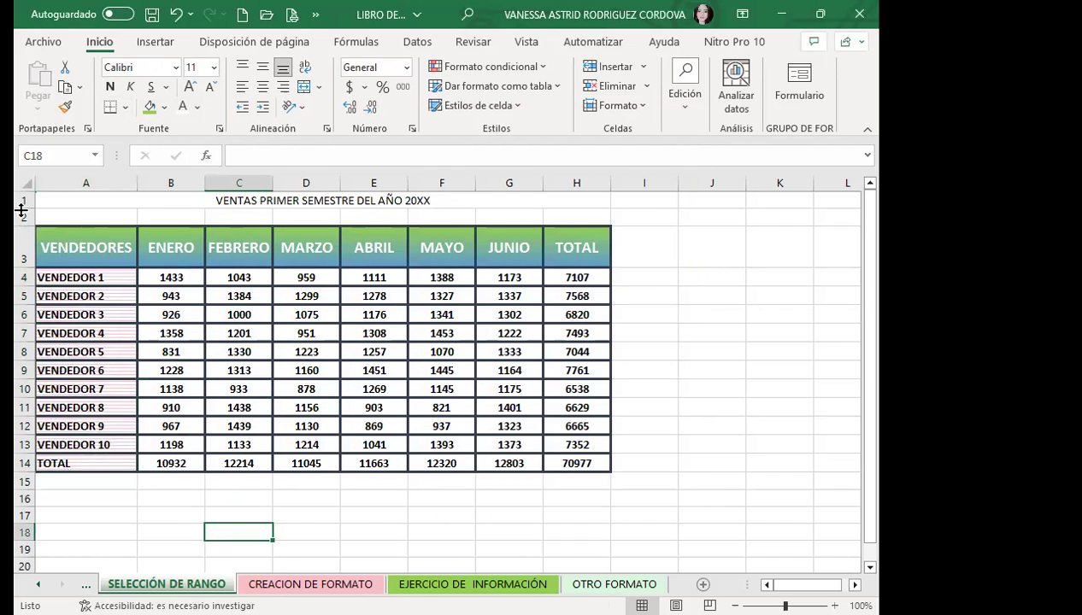
Hide the sheet gridlines on the SELECCIÓN DE RANGO sheet.
click(526, 41)
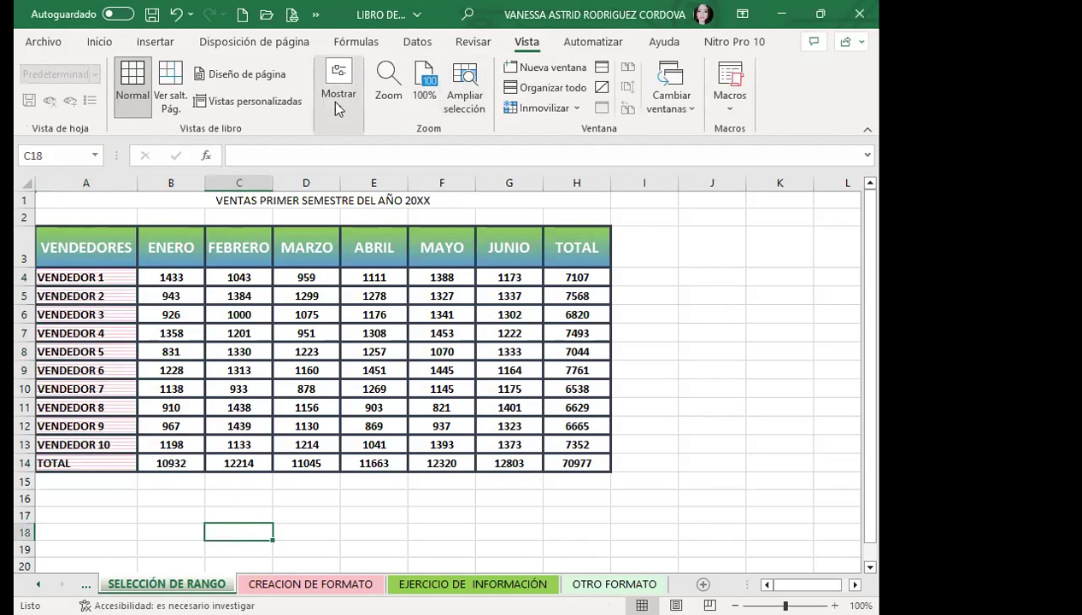
click(333, 102)
click(385, 181)
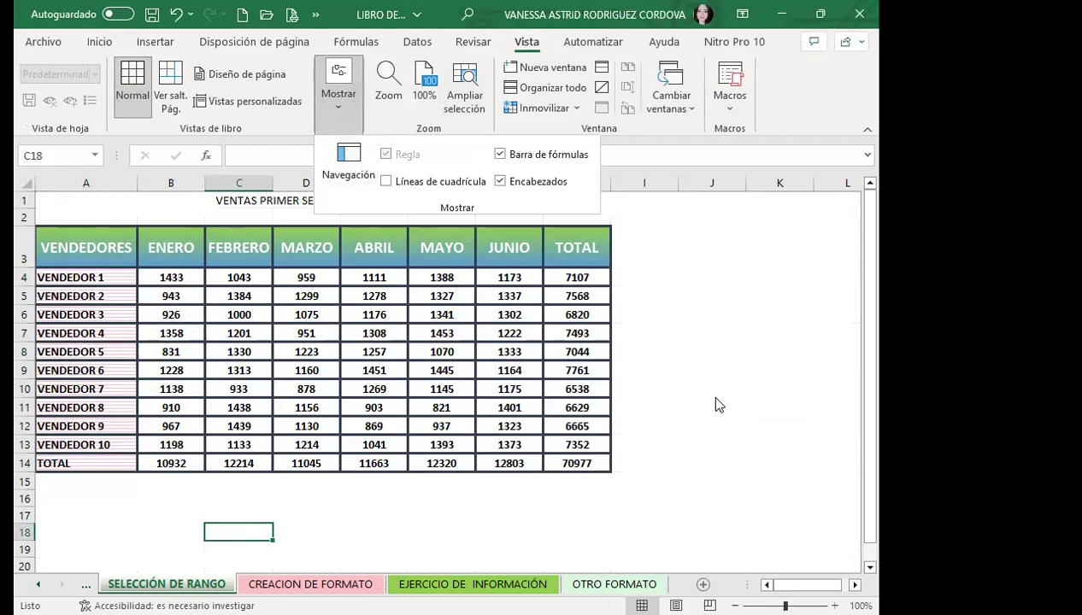
click(715, 388)
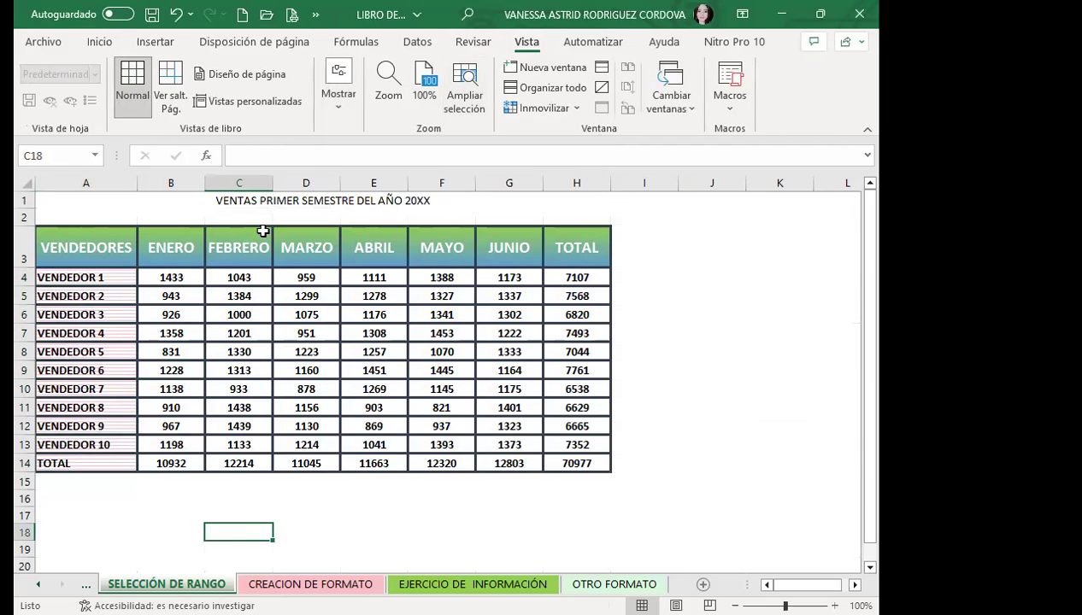
click(64, 198)
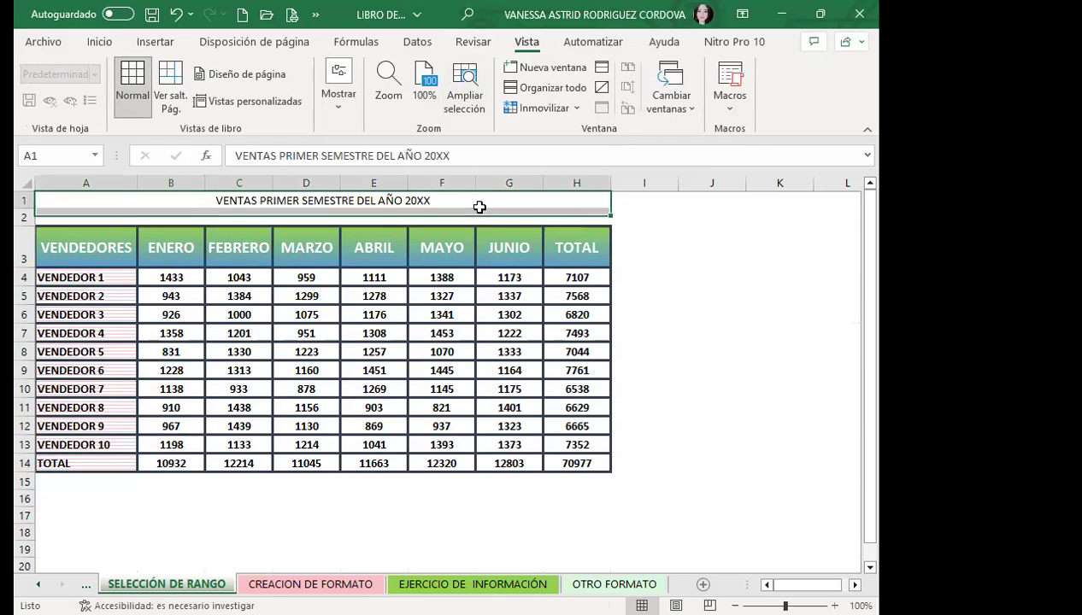
Give the A1:H1 title row a green fill and light gold text, enlarged twice.
click(99, 41)
click(150, 106)
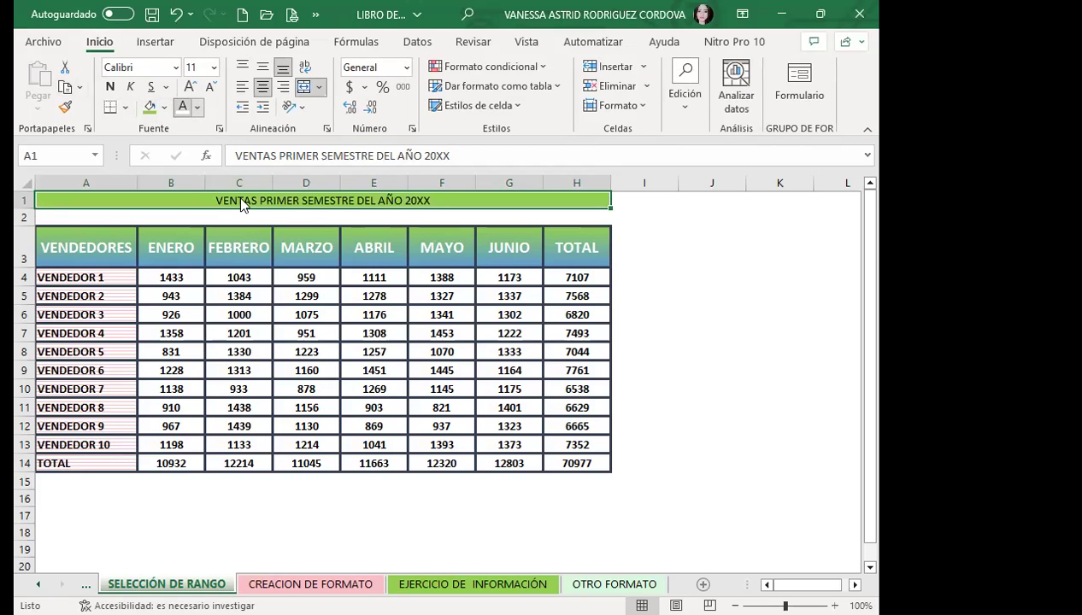
click(197, 107)
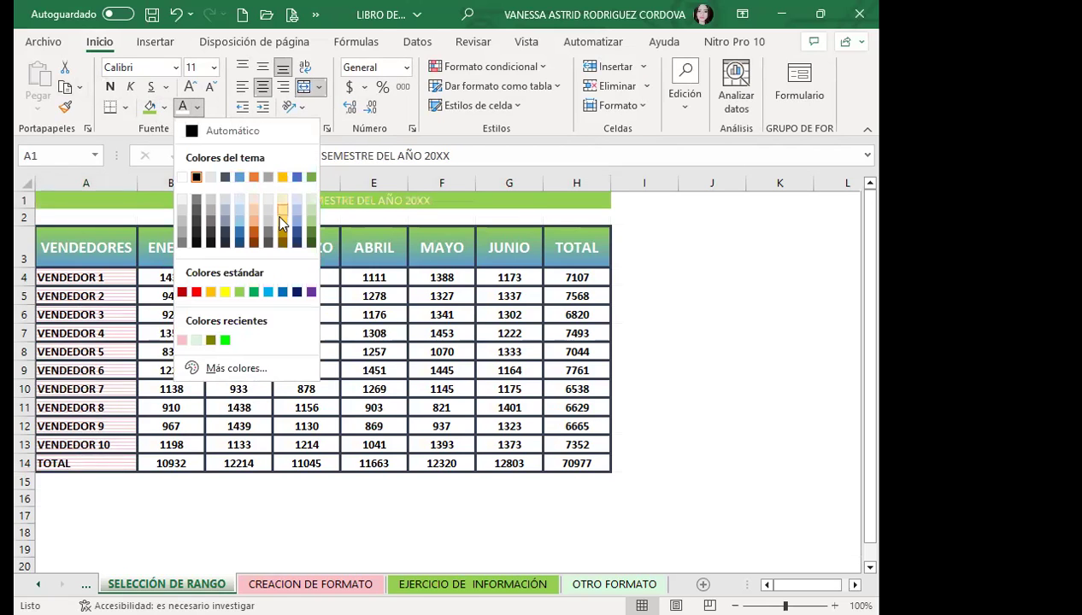
click(279, 201)
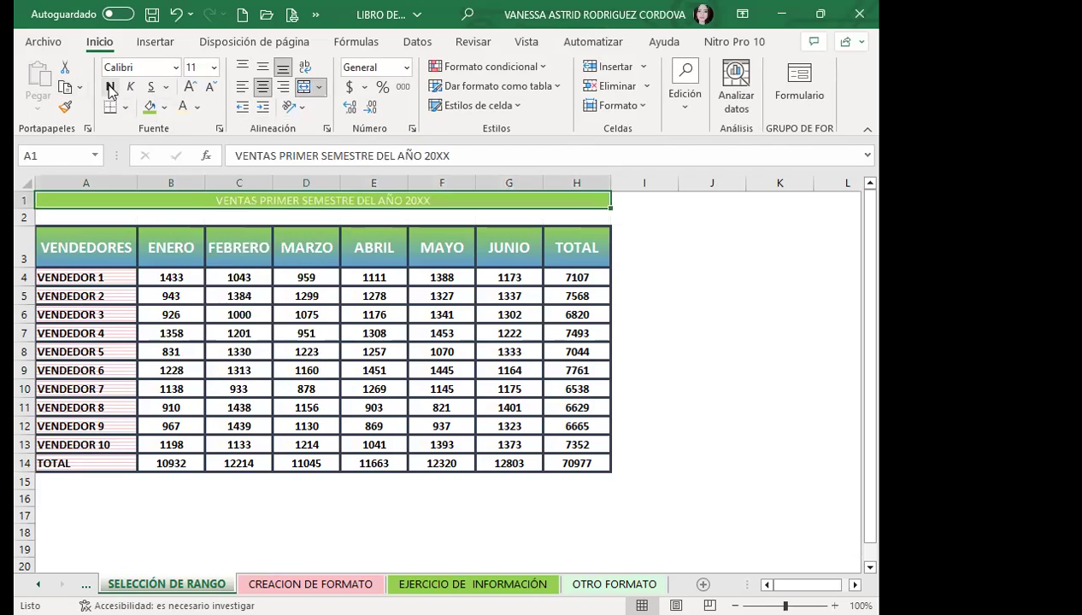
click(192, 87)
click(191, 87)
click(739, 338)
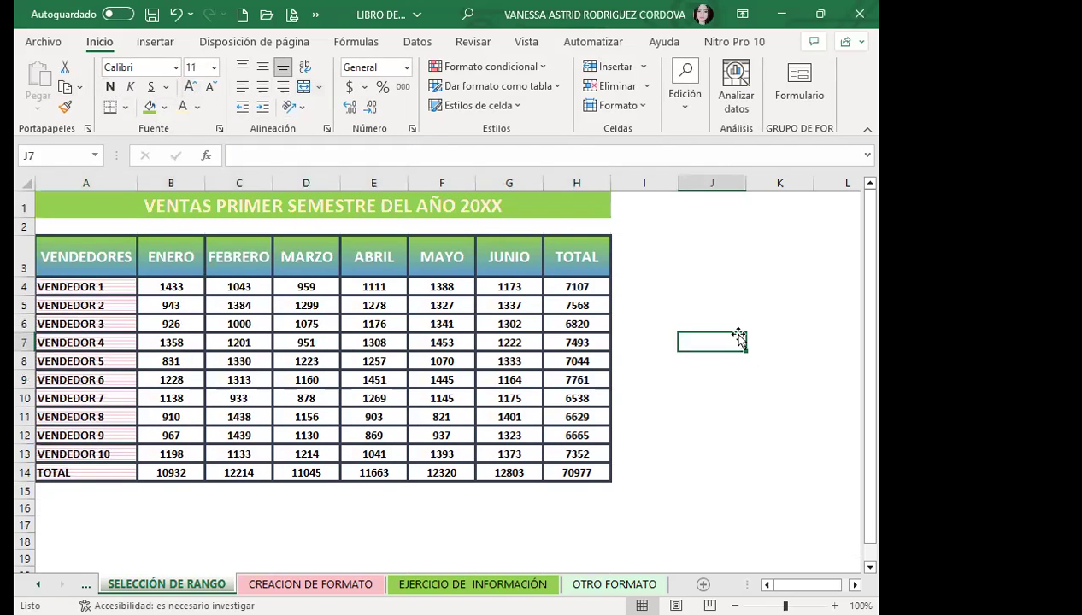
Select the FEBRERO header cell and check the border options without applying any.
click(714, 487)
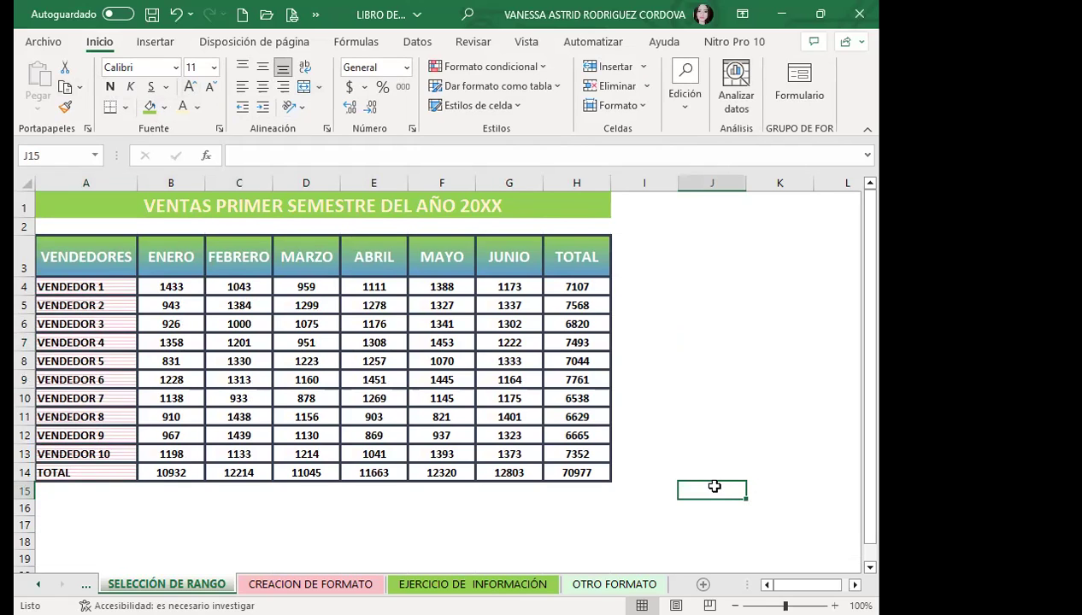
click(434, 399)
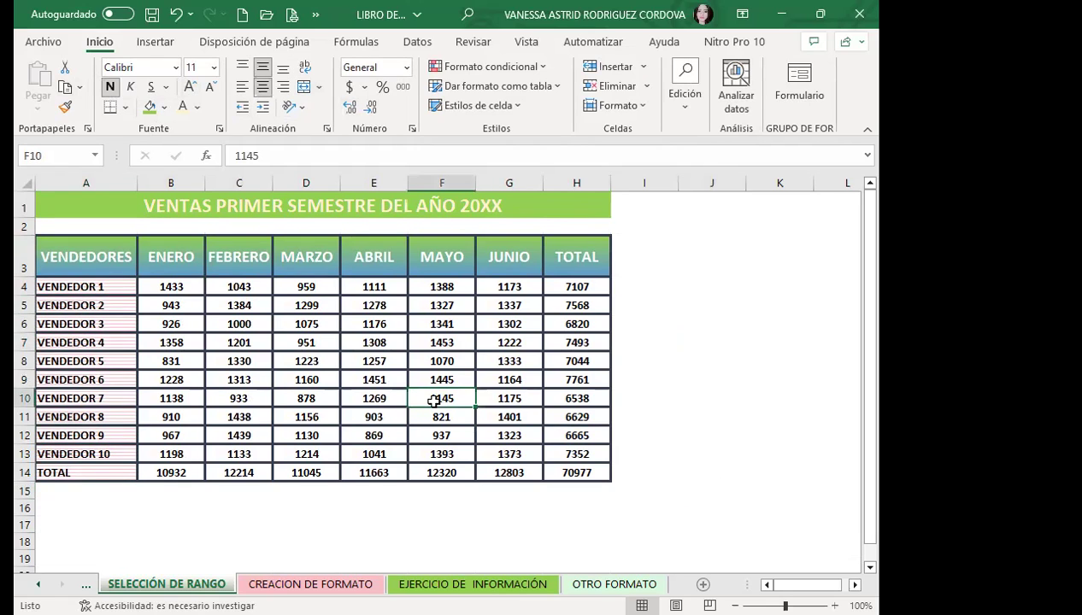
click(335, 381)
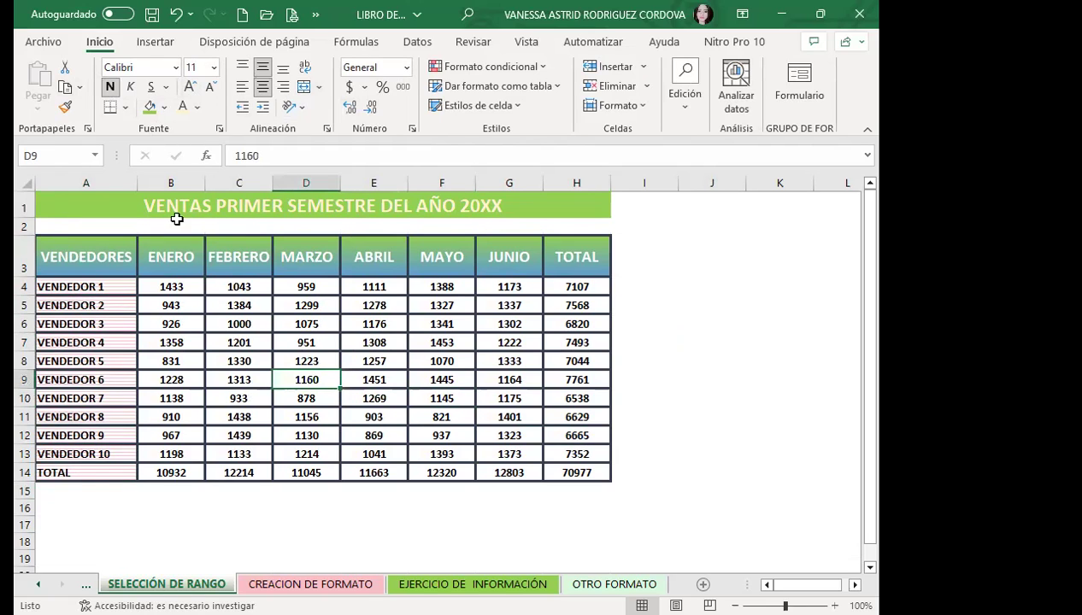
click(244, 263)
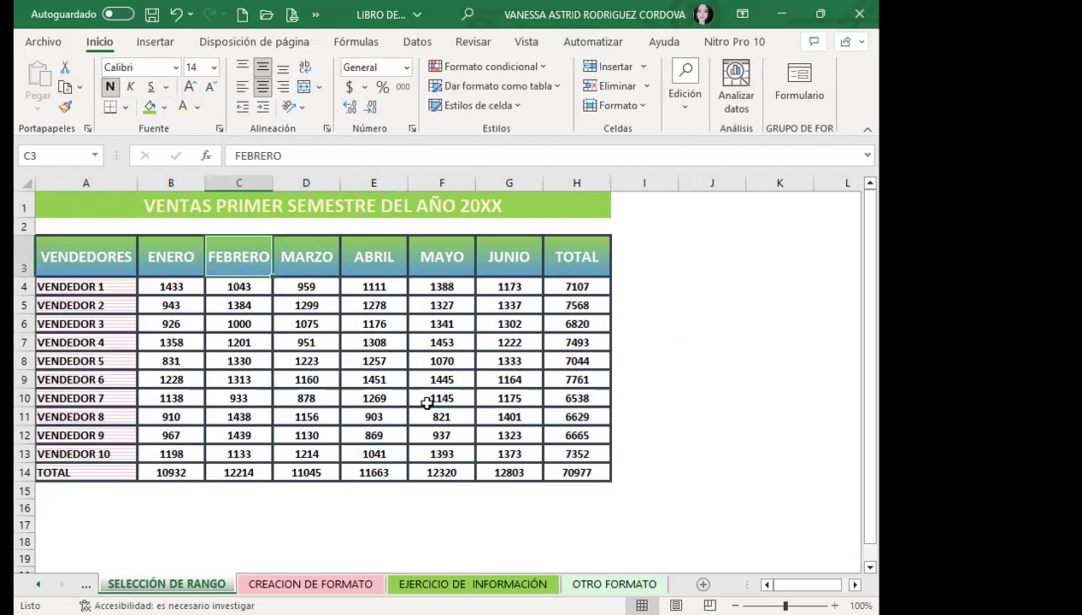
click(124, 108)
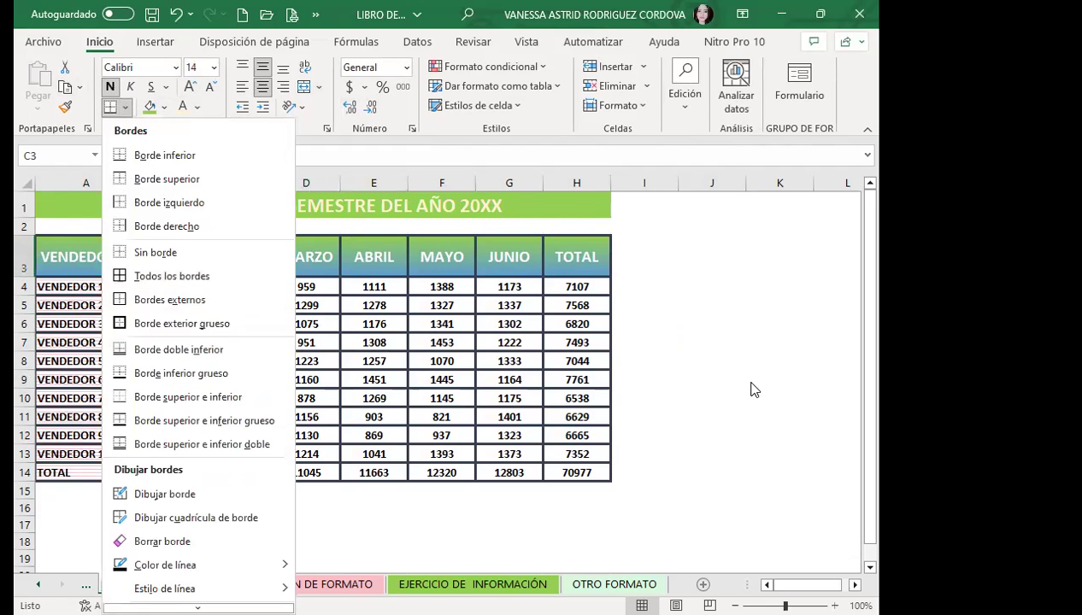
click(755, 390)
click(387, 354)
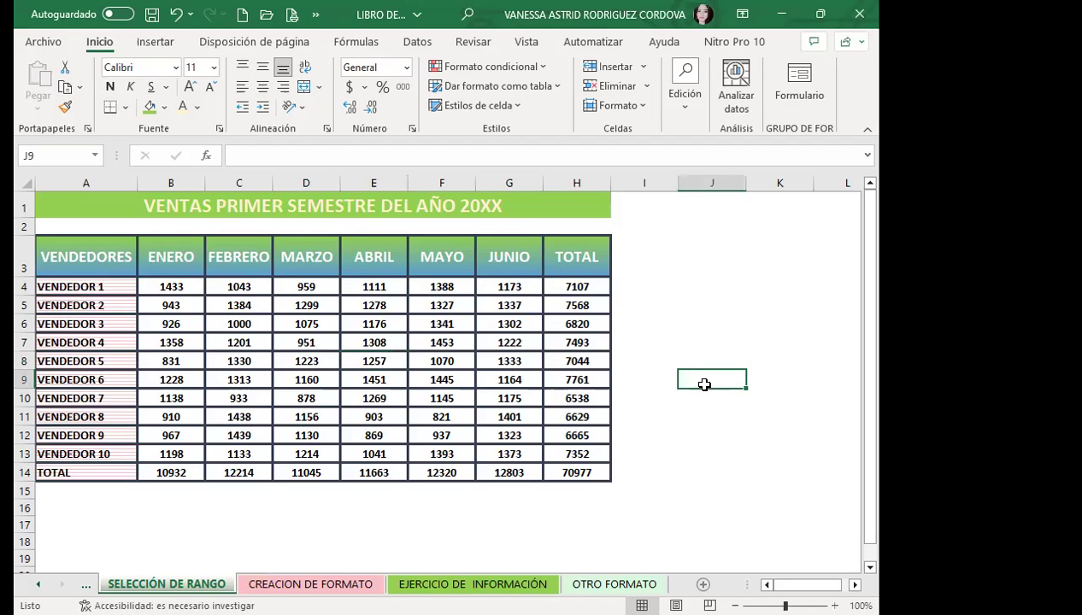
click(487, 380)
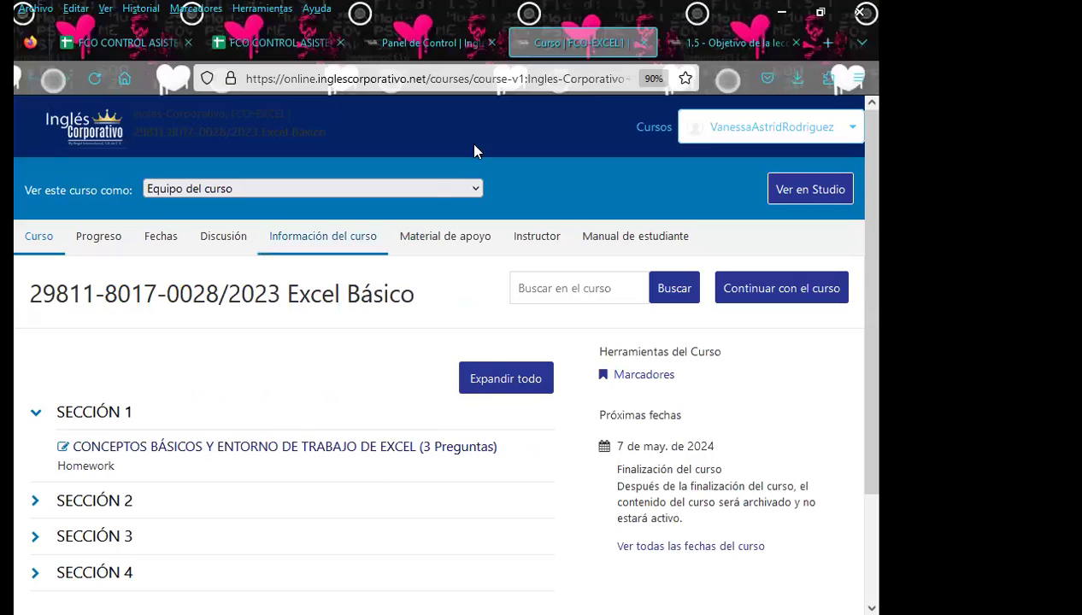
Go from the lesson 1.5 Excel formats page to Foro de discusión clase #4 and scroll to its question.
click(698, 50)
scroll(560, 253, up, 5)
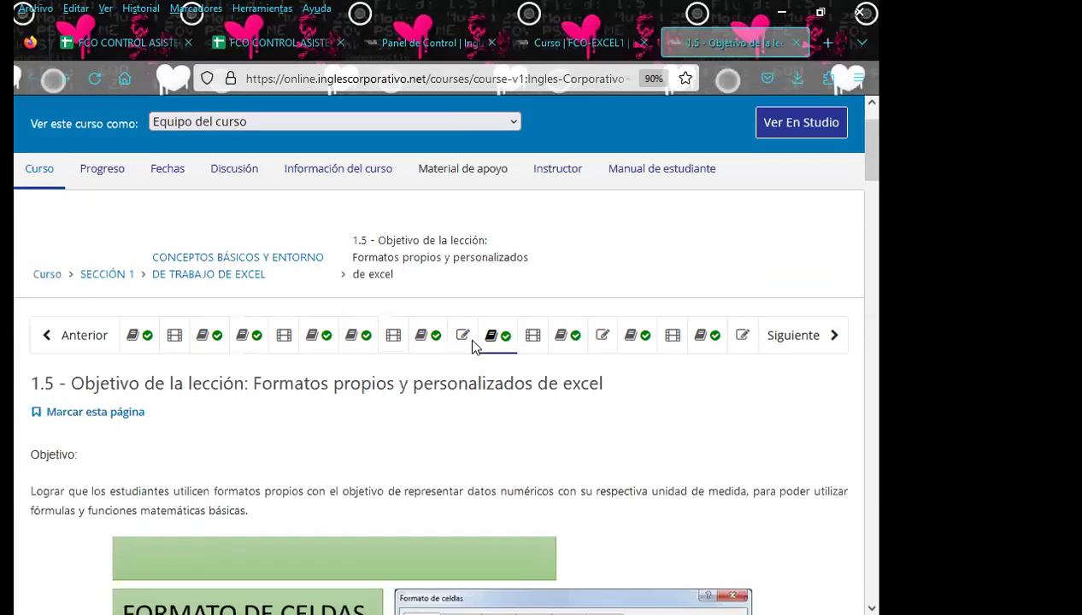
click(565, 420)
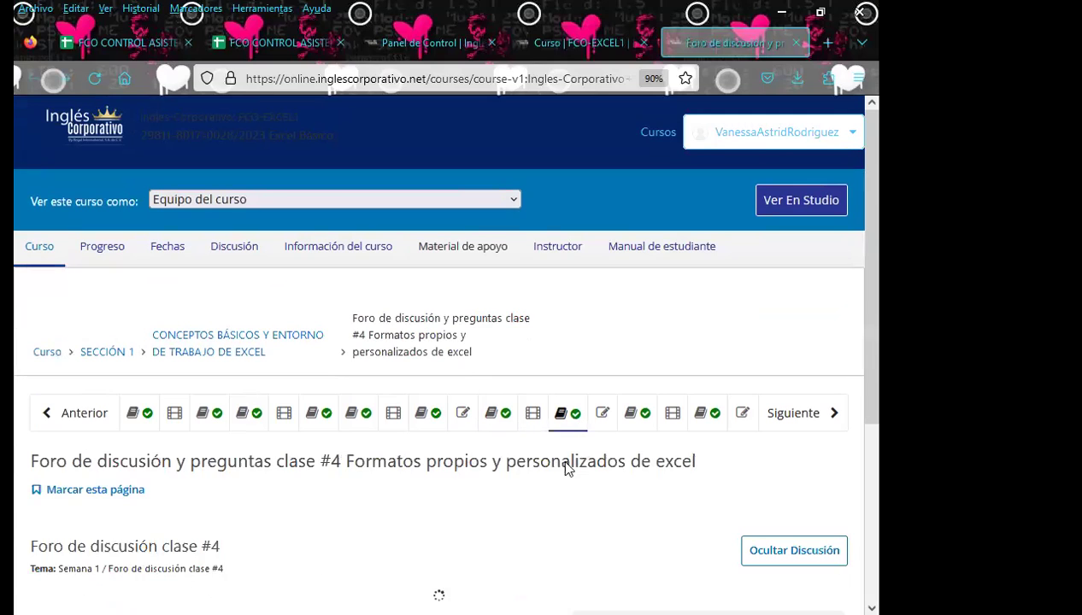
scroll(341, 504, down, 3)
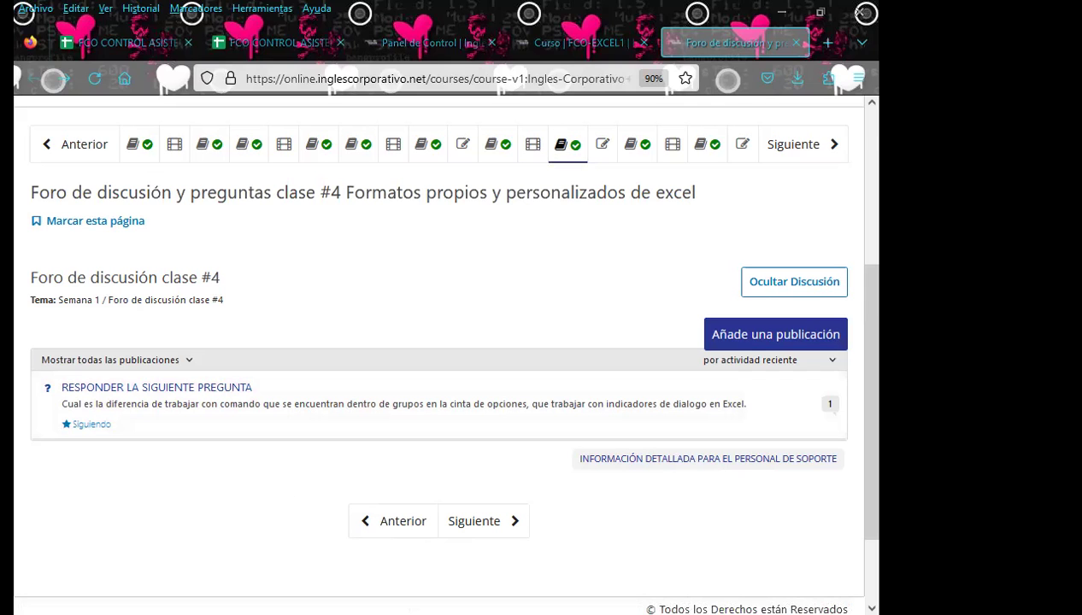
In the attendance spreadsheet, check the MIERCOLES 7 values in AA3, AA4 and AA7.
click(114, 43)
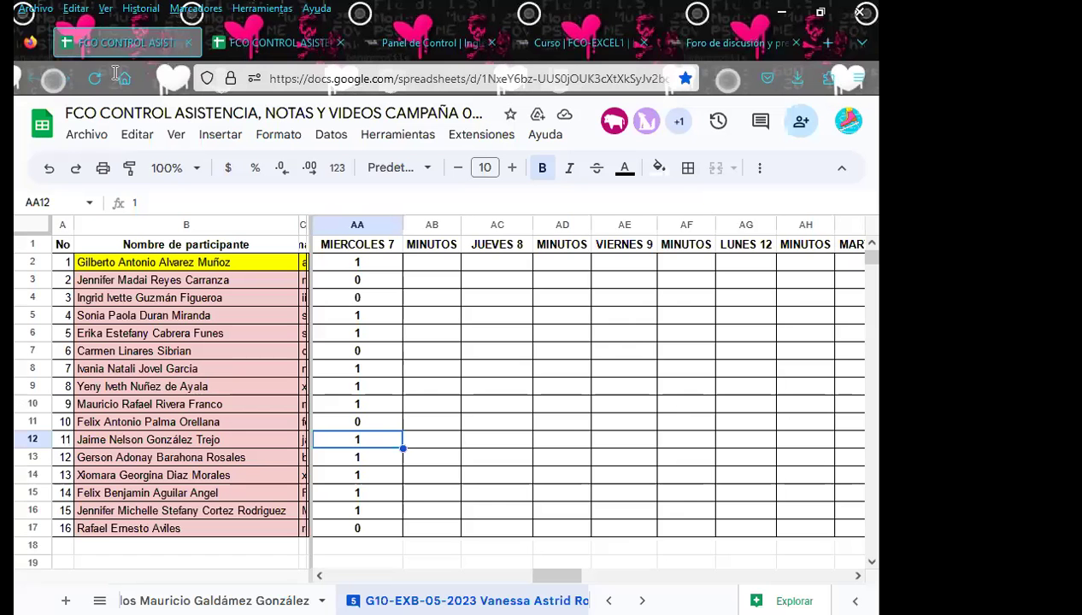
click(356, 282)
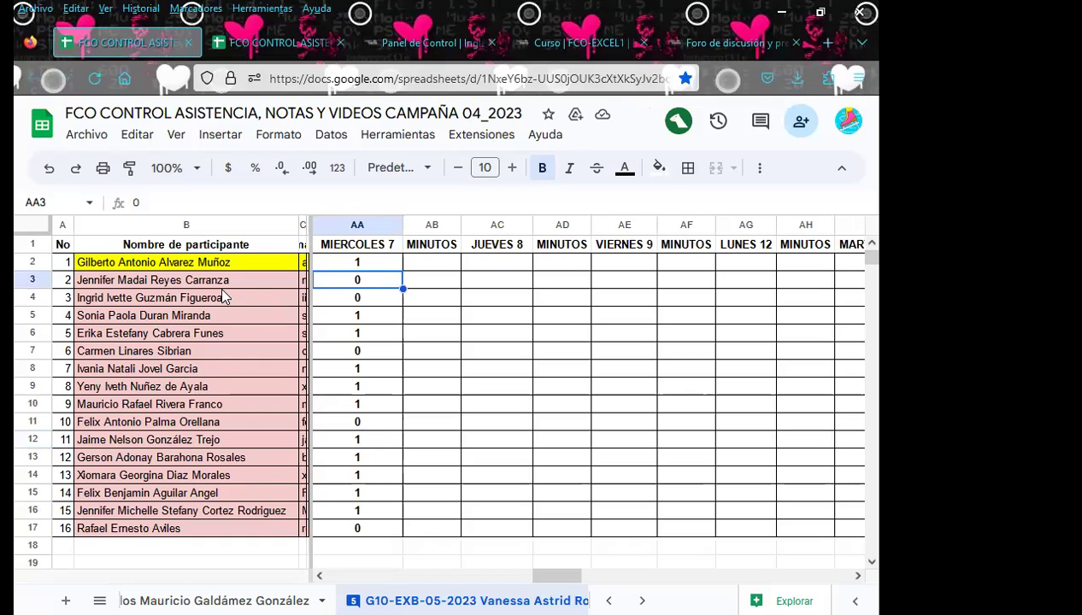
click(333, 298)
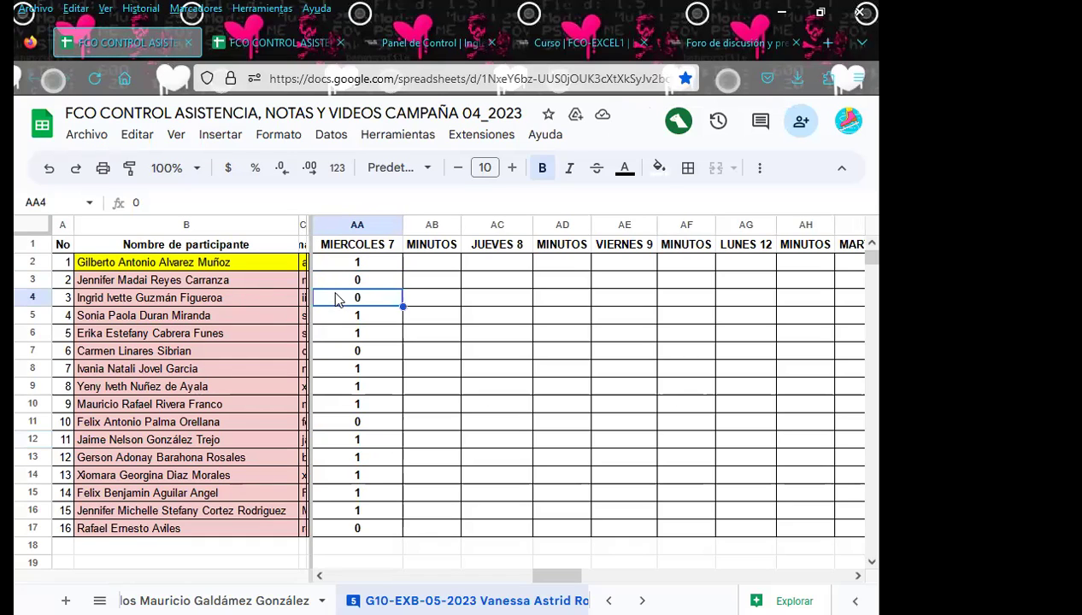
click(333, 356)
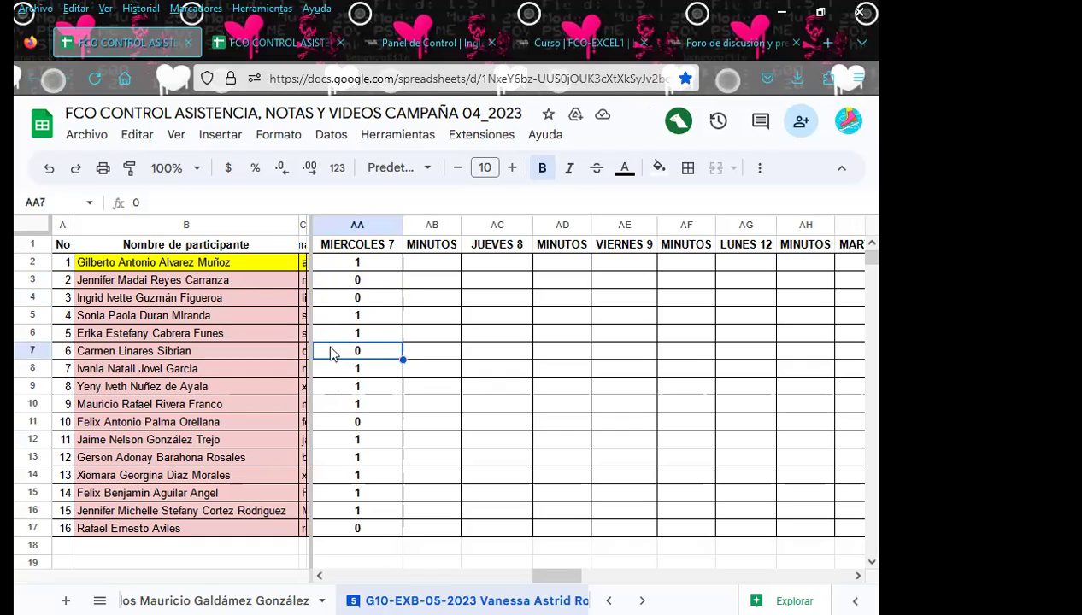
Enter 1 in AA4, AA11 and AA17, then return to the forum tab.
click(341, 303)
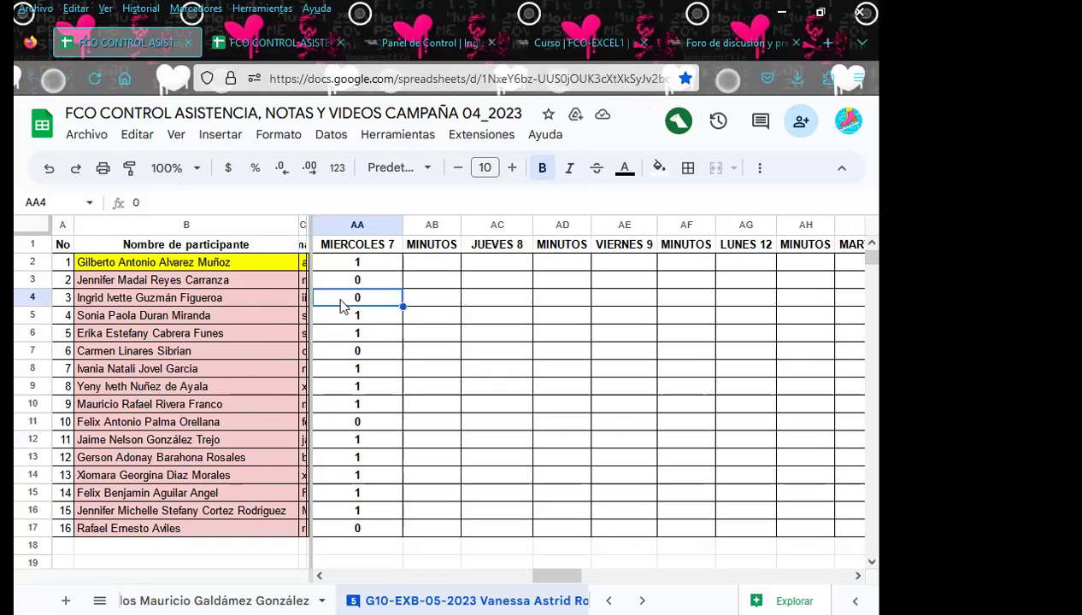
text(1)
click(345, 357)
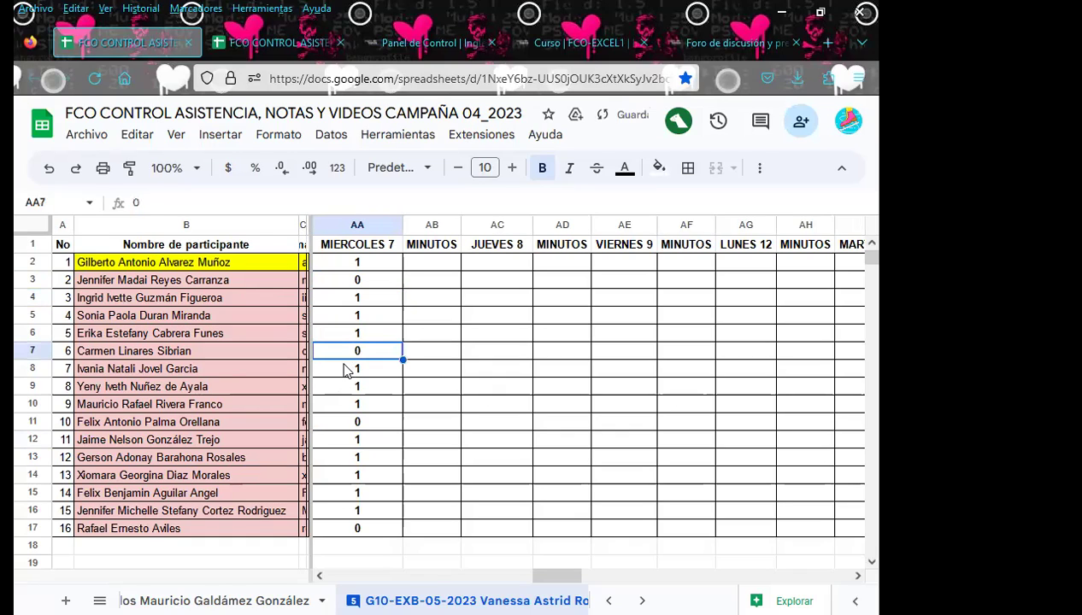
click(338, 423)
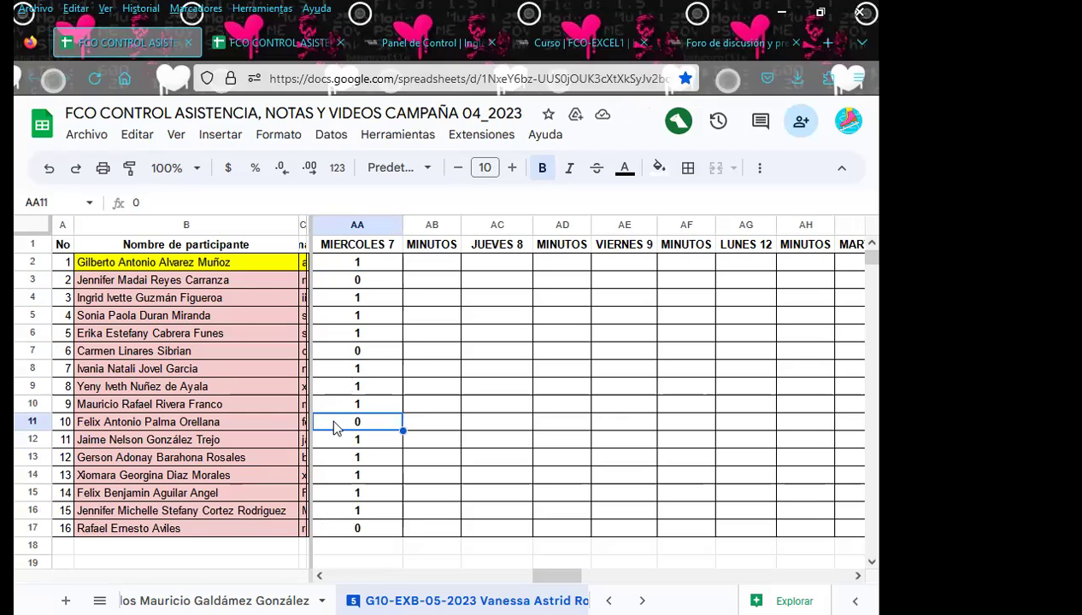
text(1)
click(344, 535)
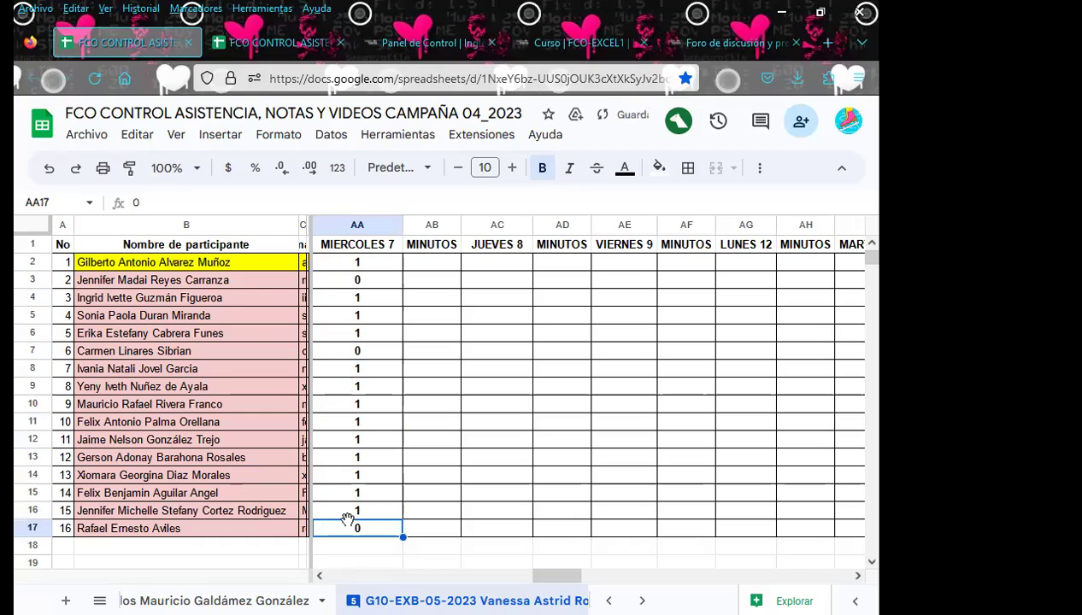
text(1)
click(395, 462)
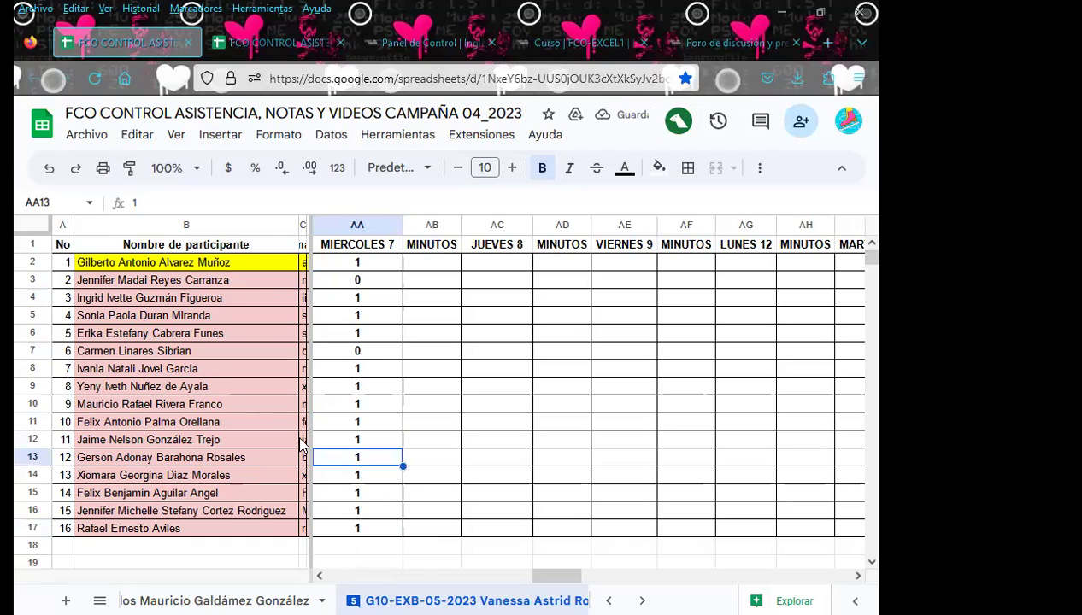
click(376, 351)
click(718, 41)
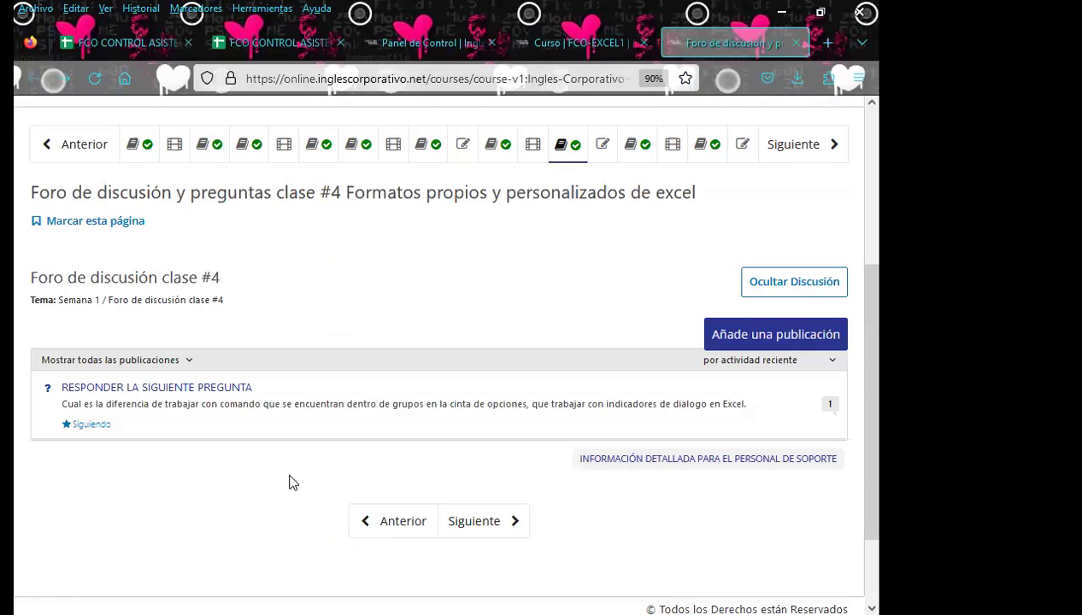
click(222, 418)
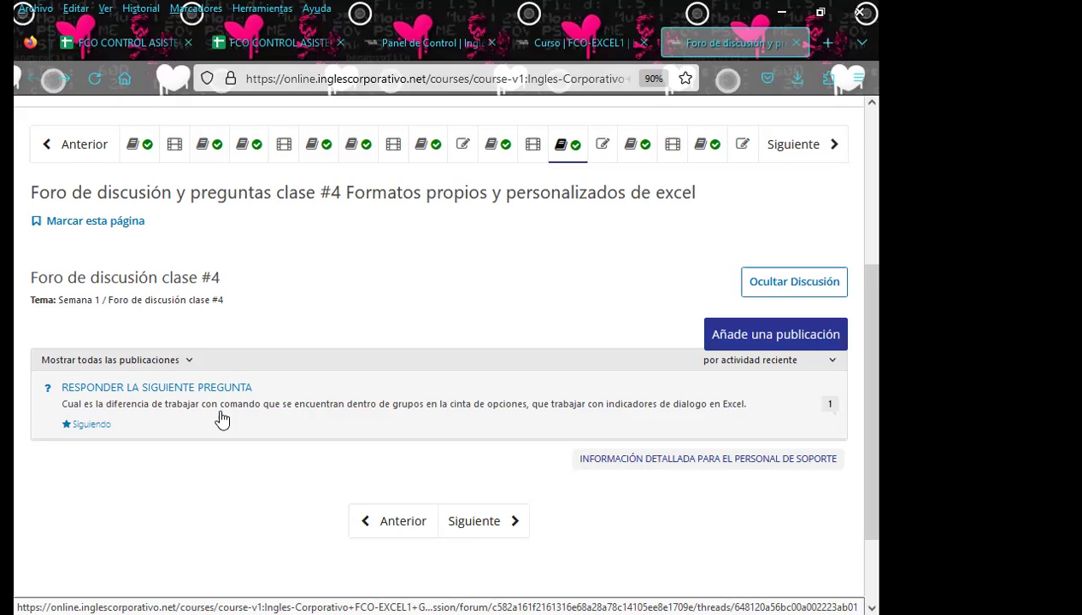
click(222, 418)
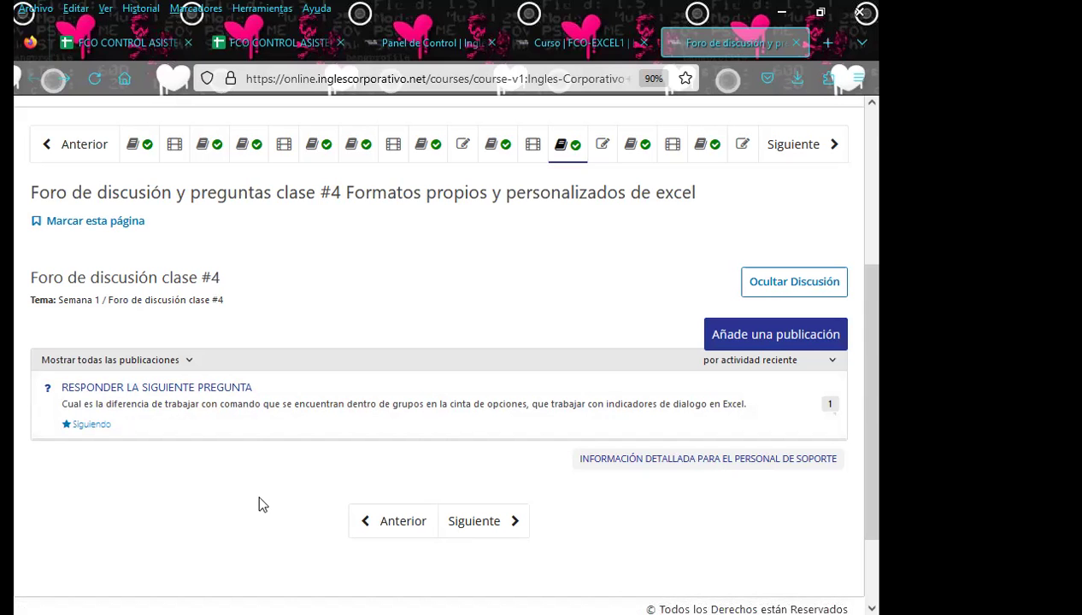
Close the duplicate first FCO CONTROL ASIST spreadsheet tab.
scroll(275, 469, down, 2)
scroll(340, 429, up, 4)
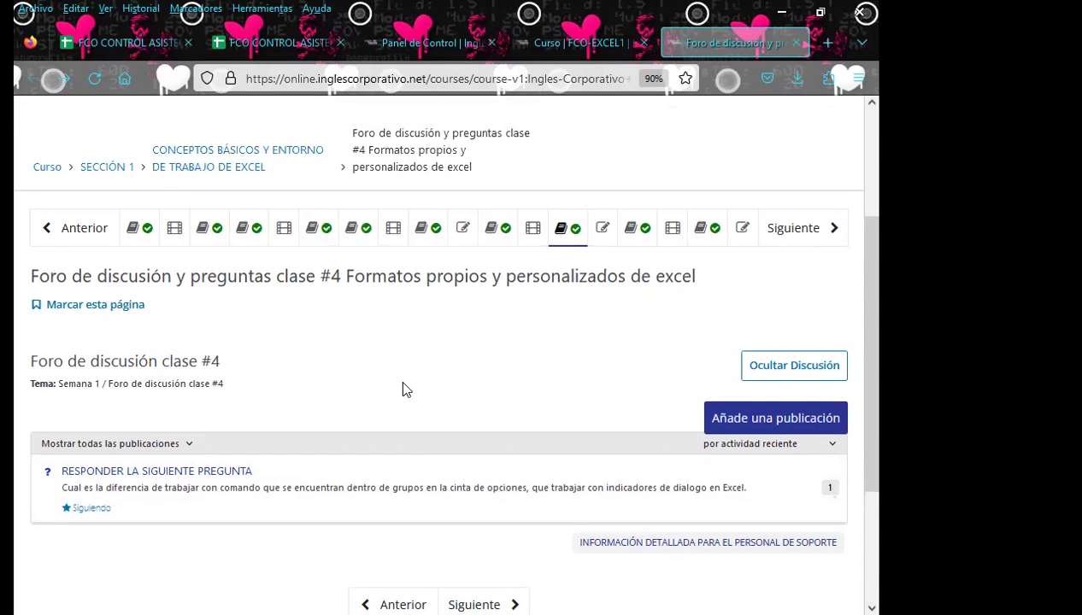
scroll(462, 410, up, 2)
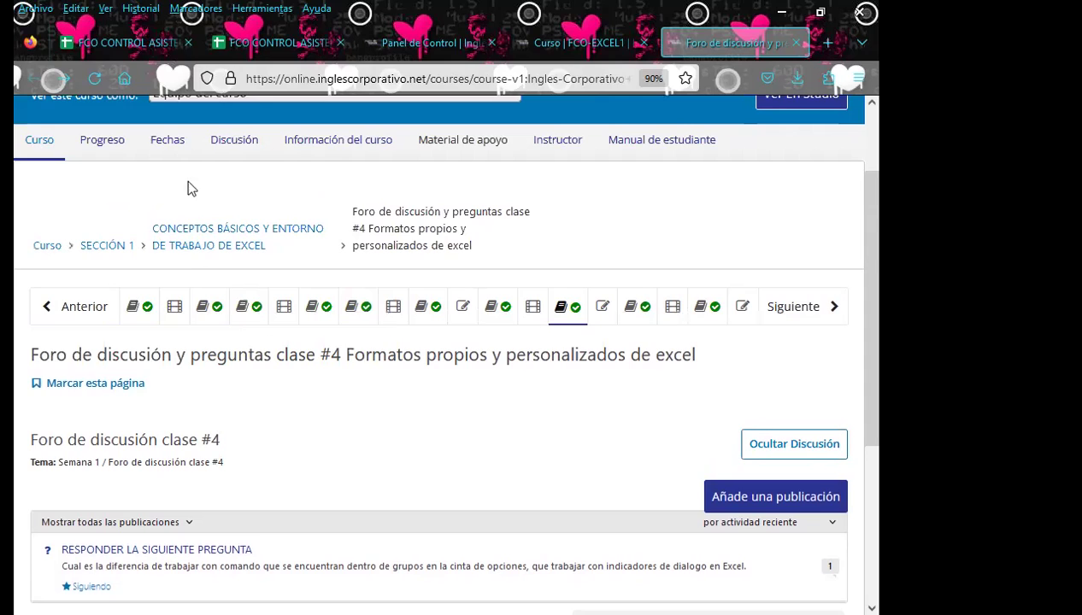
click(184, 44)
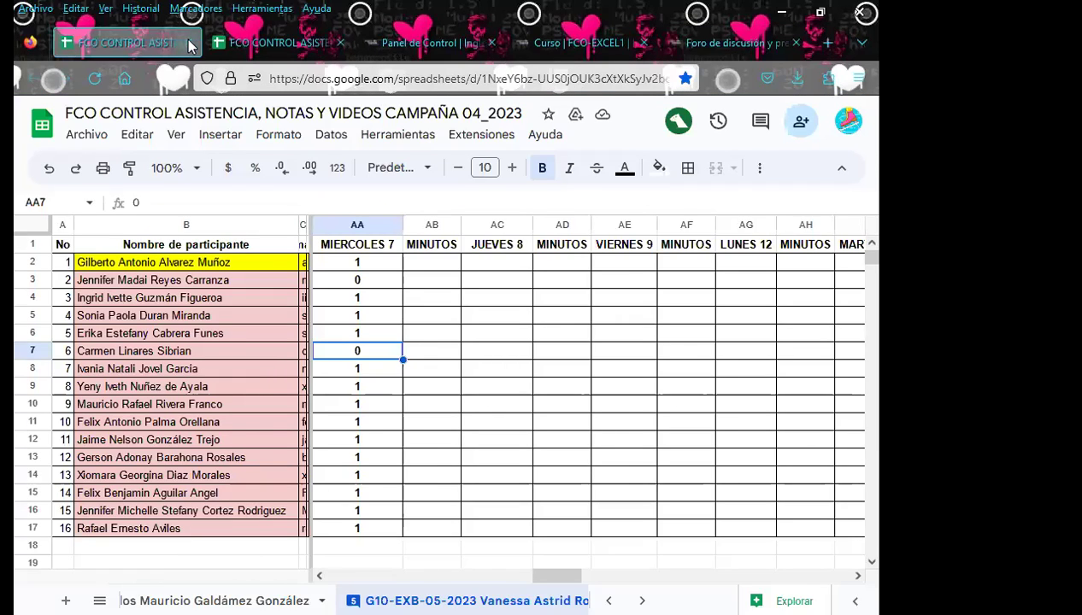
click(189, 42)
Return to the Foro de discusión tab and scroll through the class #4 forum.
click(713, 43)
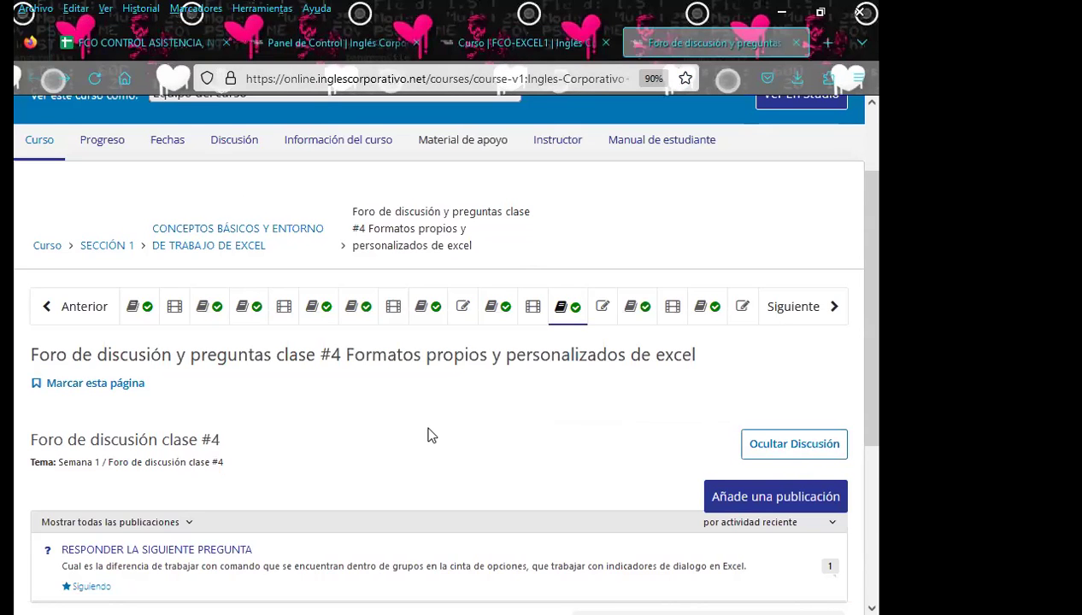
scroll(443, 448, down, 1)
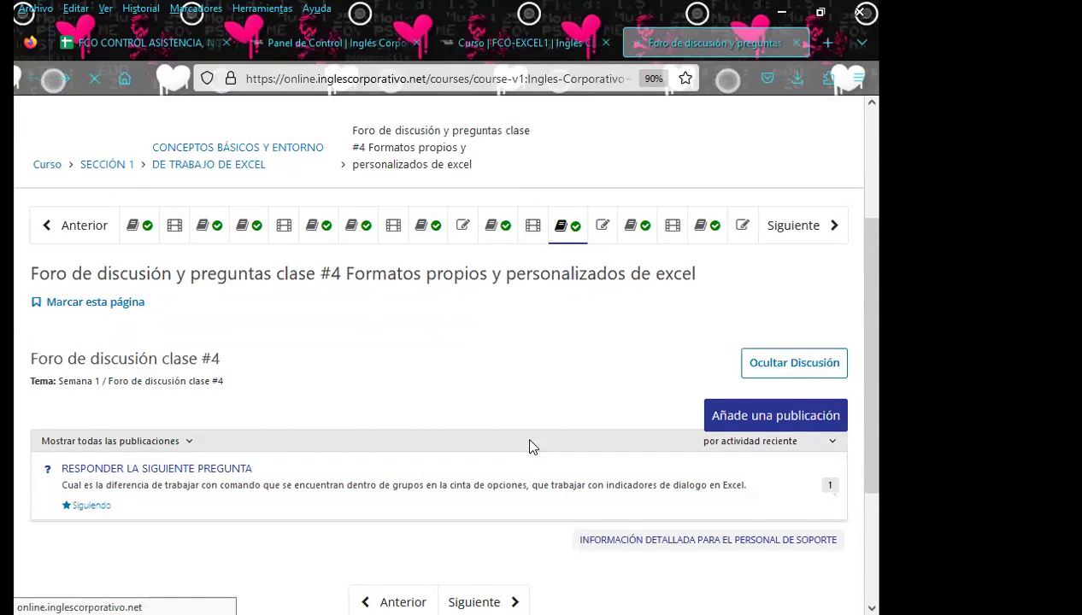
scroll(546, 418, down, 2)
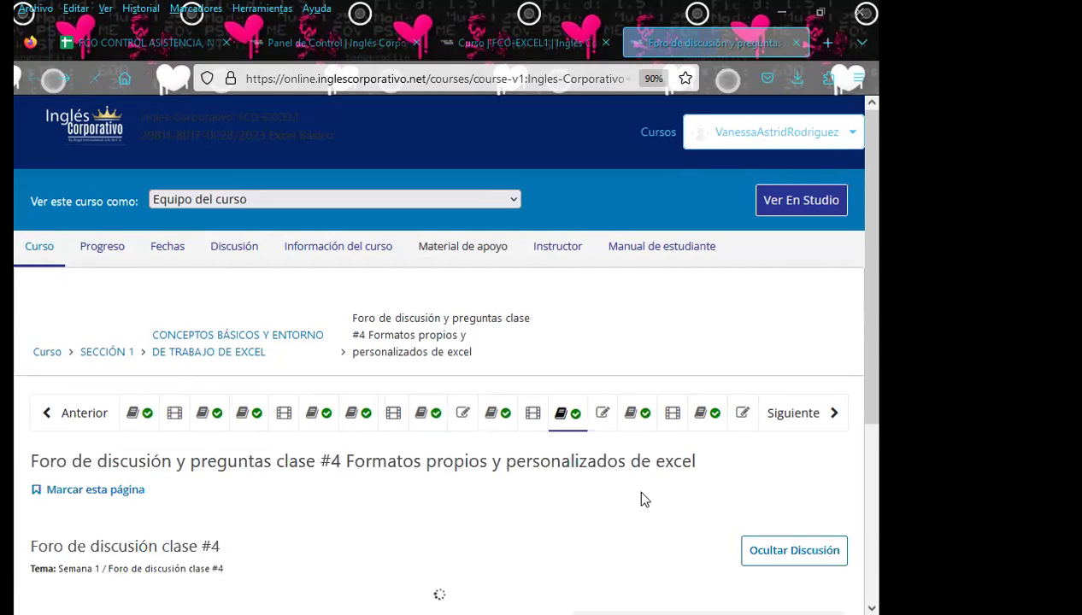
scroll(615, 478, down, 3)
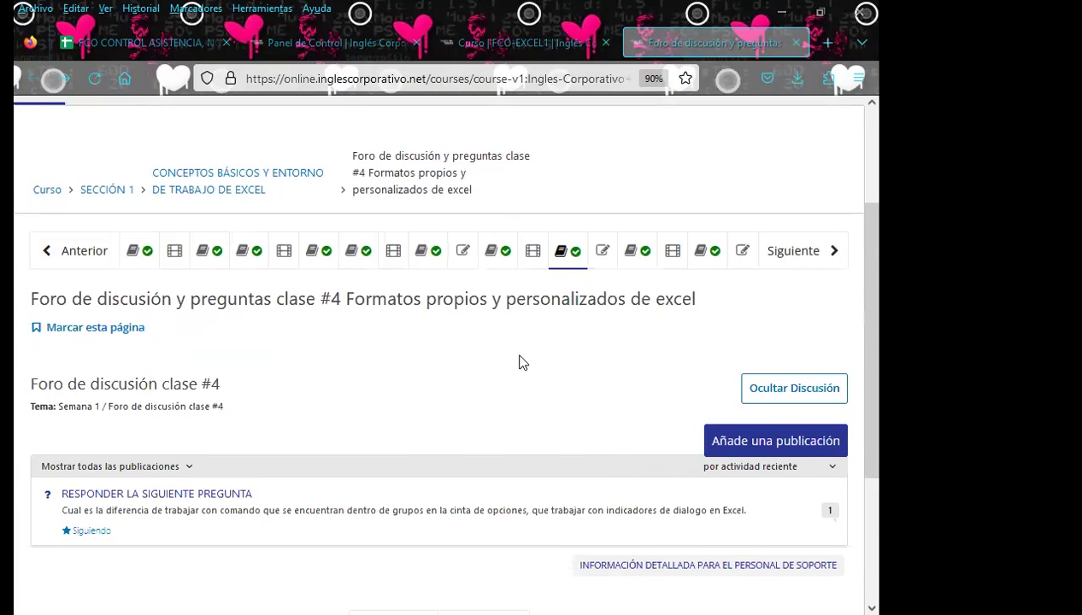
scroll(546, 427, up, 3)
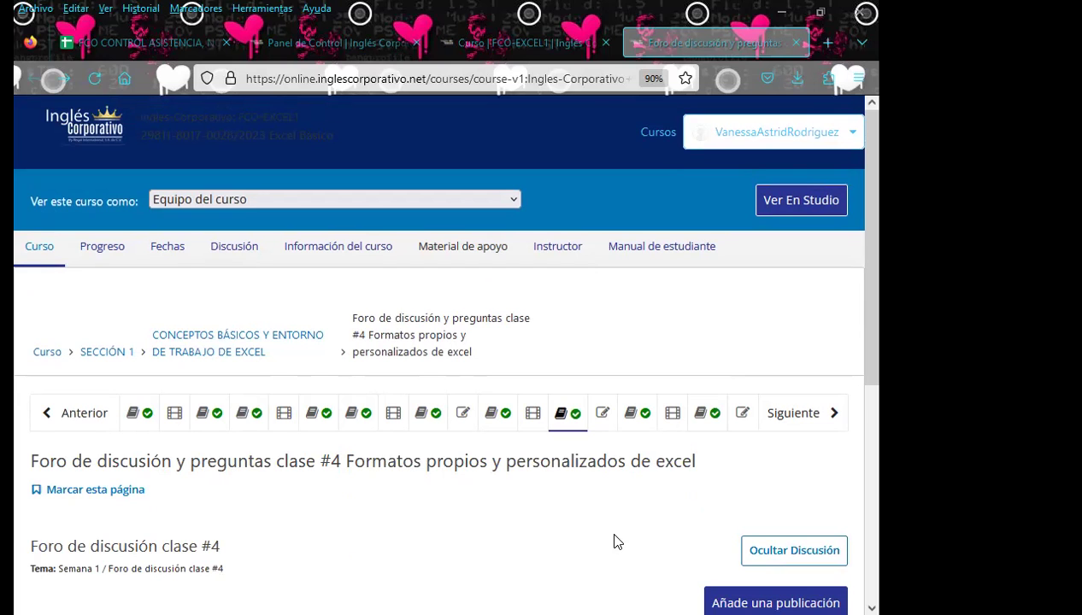
scroll(560, 475, down, 2)
scroll(540, 516, up, 2)
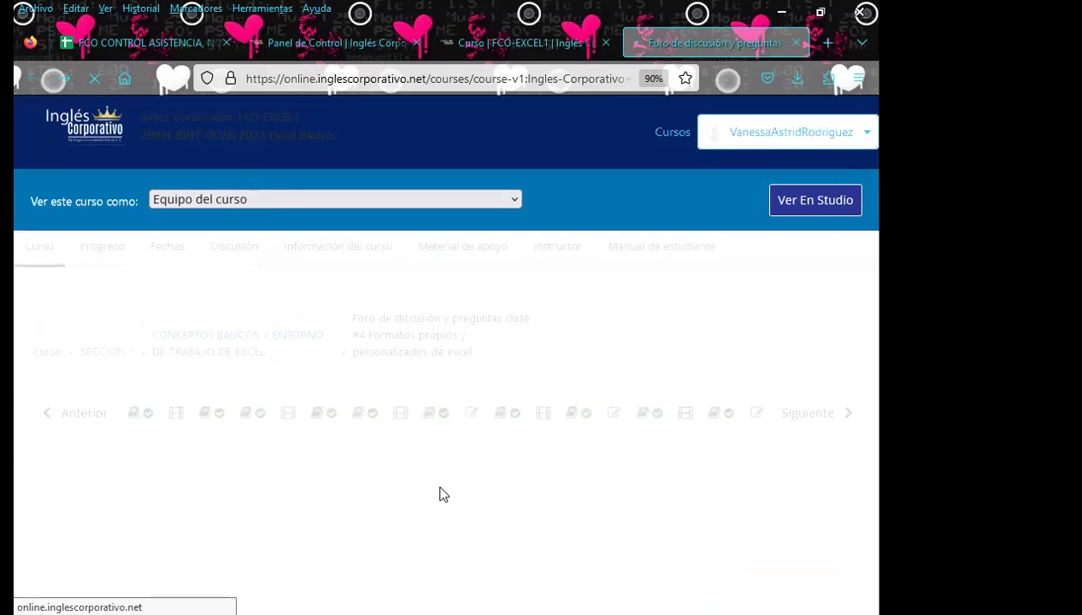
Post the pasted thank-you comment under the student's reply in RESPONDER LA SIGUIENTE PREGUNTA.
click(462, 413)
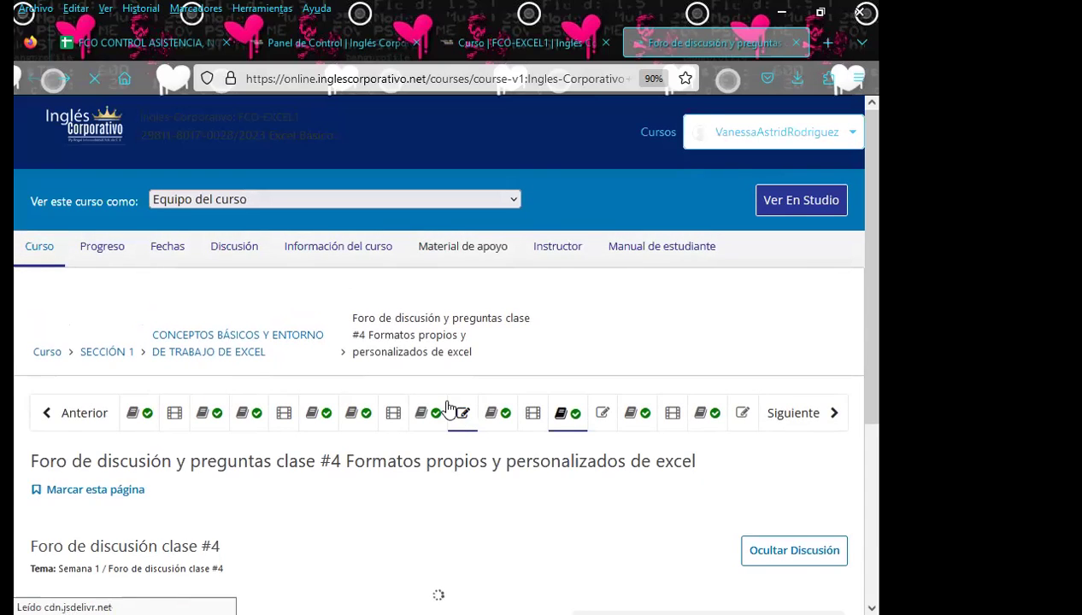
scroll(447, 410, down, 2)
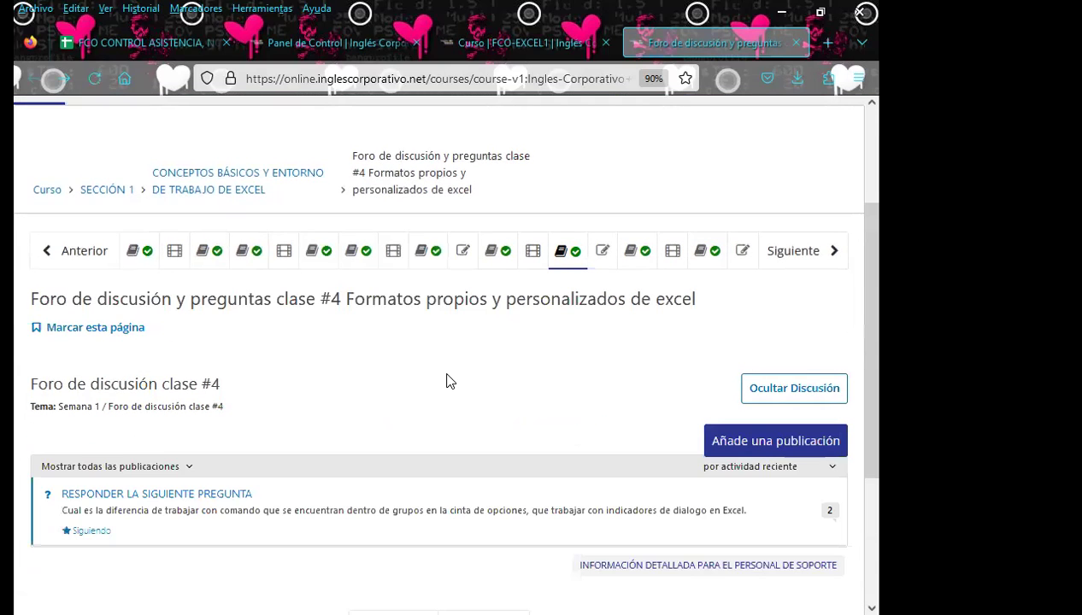
click(358, 511)
scroll(385, 487, down, 4)
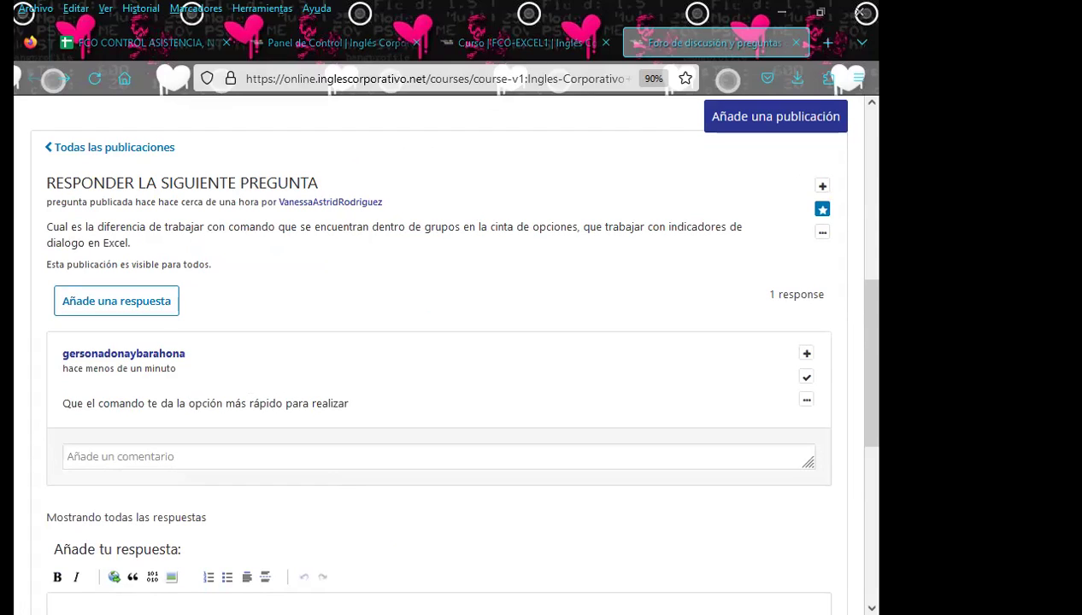
click(183, 456)
text(Saludos.  Gracias por responder a su foro N°4.  Atentamente.  Inga. Vanessa Rodríguez.)
scroll(58, 471, down, 3)
click(88, 431)
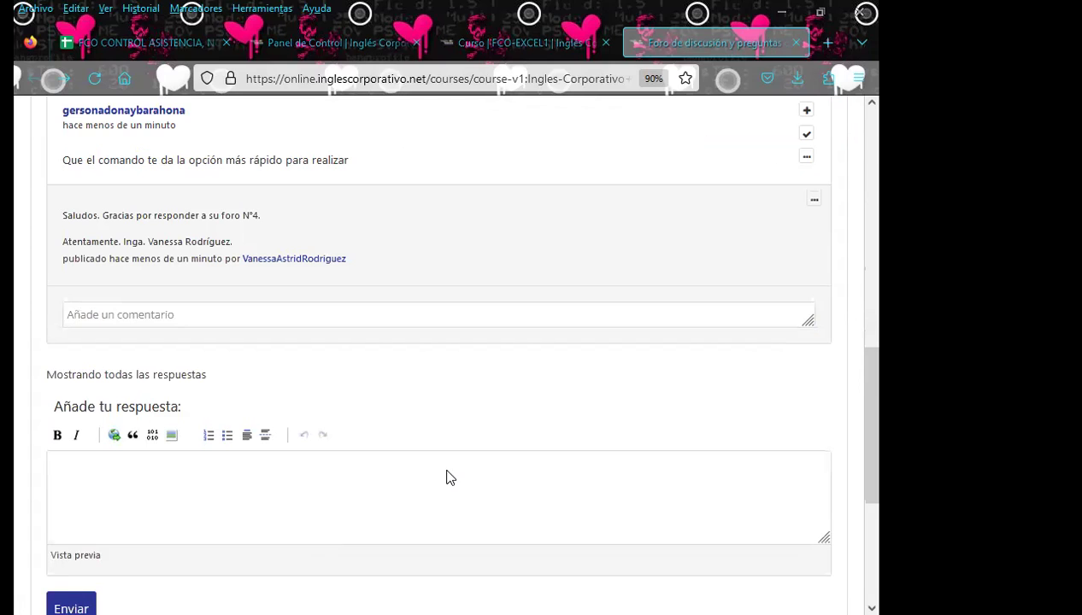
Dismiss the address bar suggestions and scroll back over the forum unit.
click(477, 78)
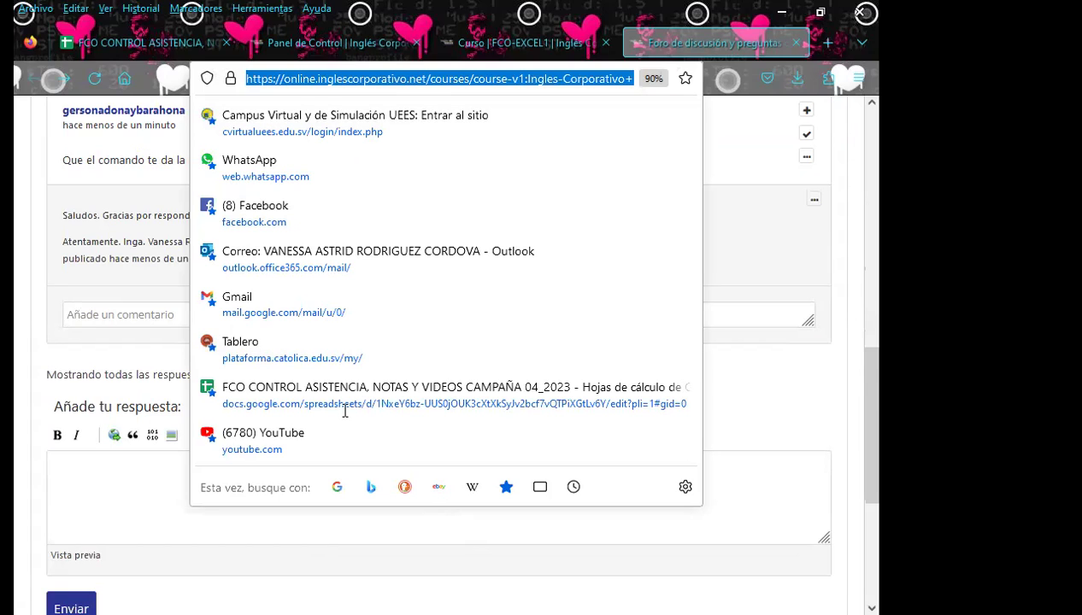
key(Escape)
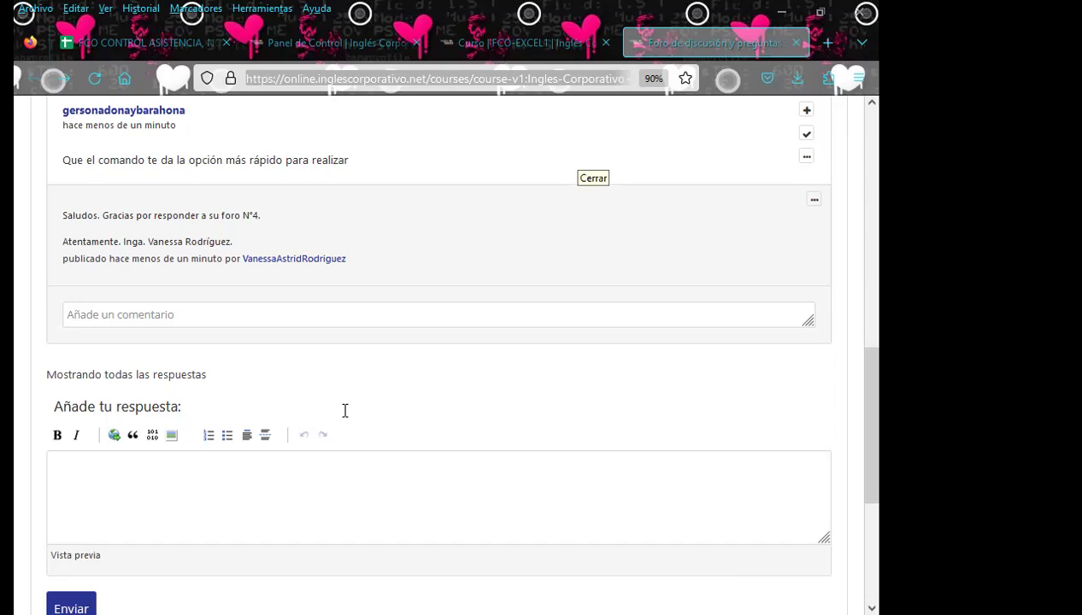
scroll(345, 411, up, 3)
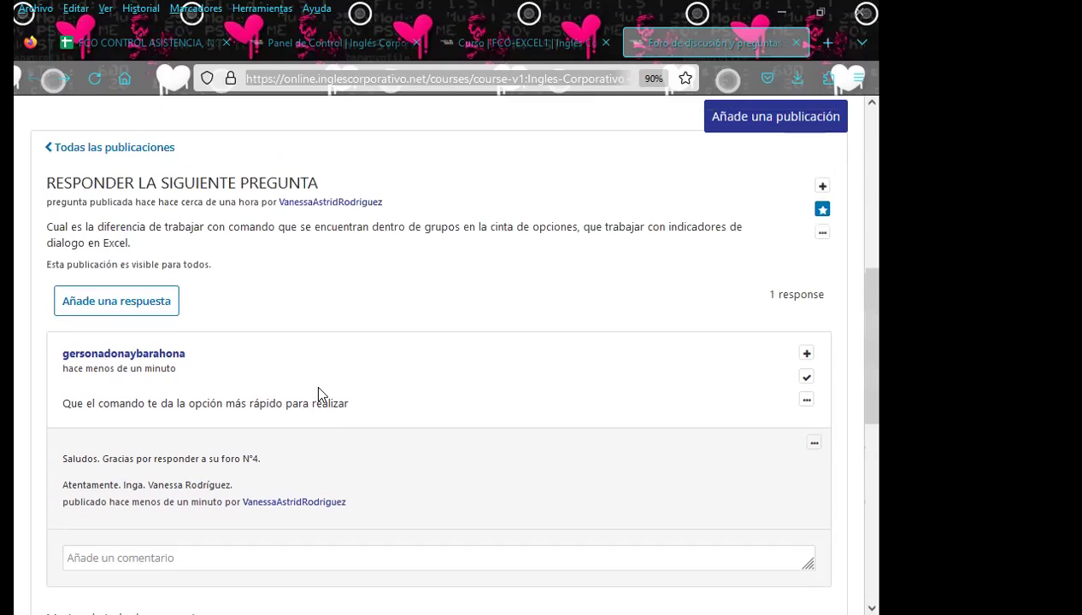
scroll(617, 460, up, 2)
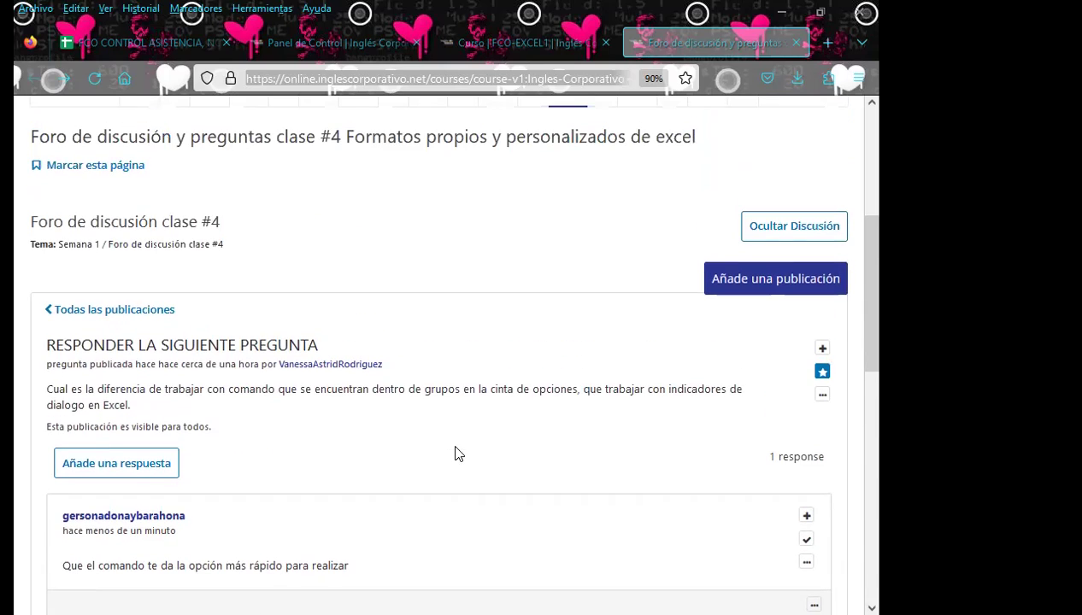
scroll(440, 415, up, 2)
scroll(425, 427, down, 5)
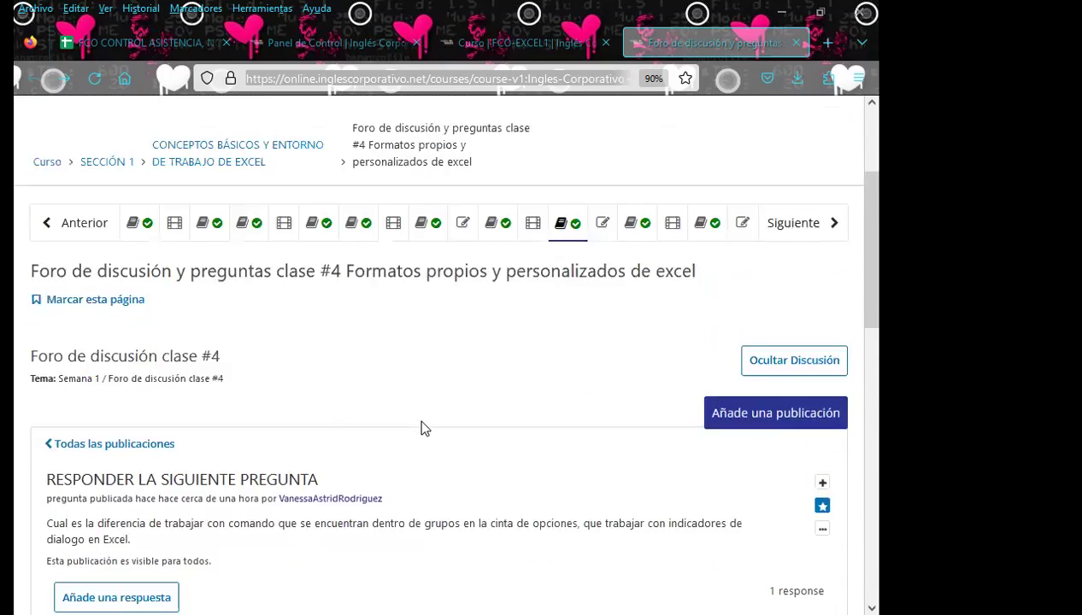